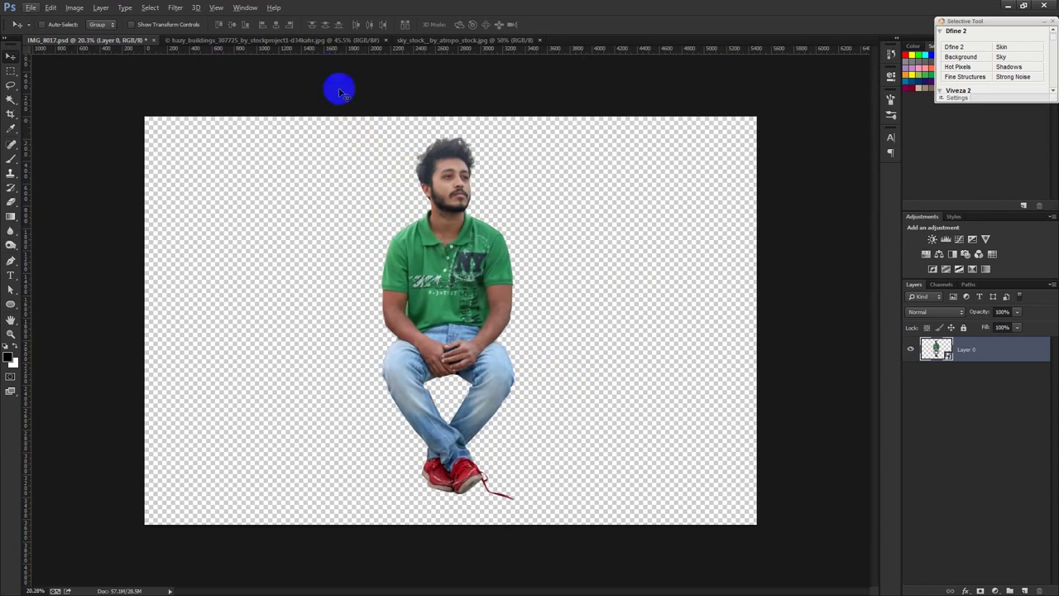
- Unlock the skyline's Background layer and crop the canvas larger, extending it up and right
click(323, 39)
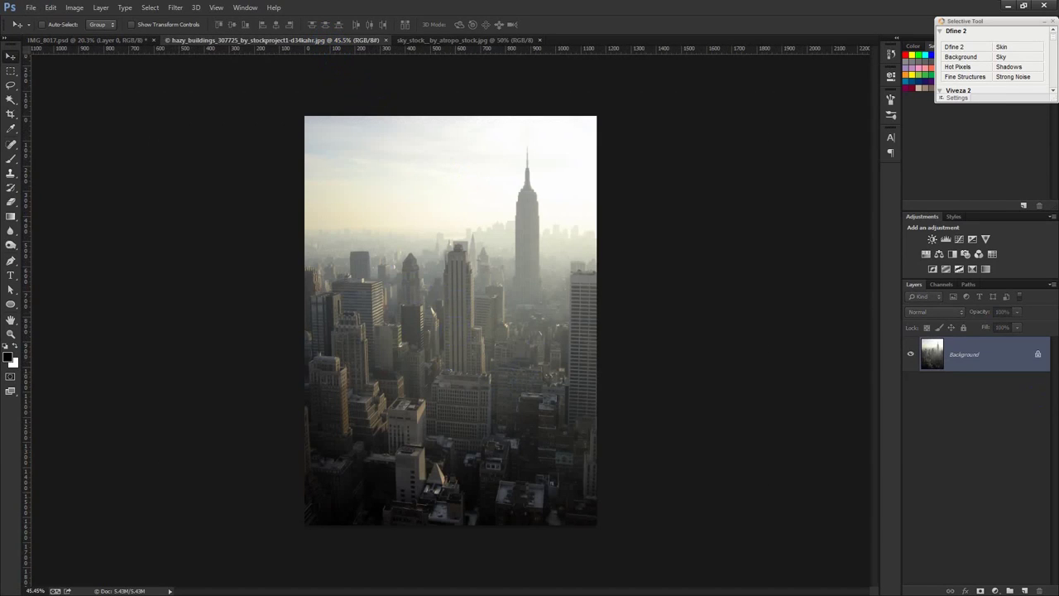
drag(1048, 525, 1040, 589)
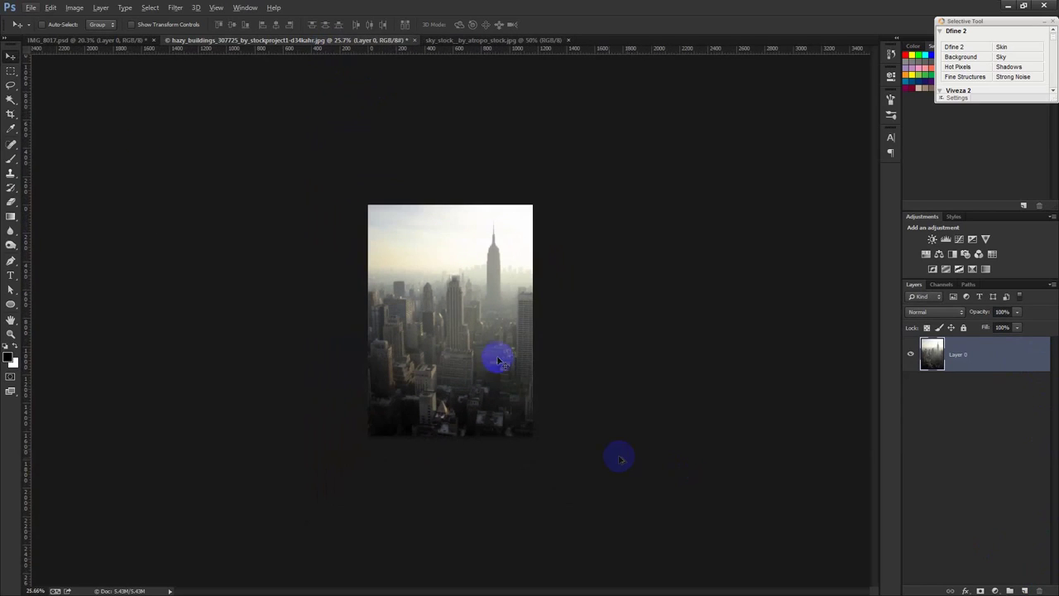
click(11, 114)
drag(532, 206, 548, 176)
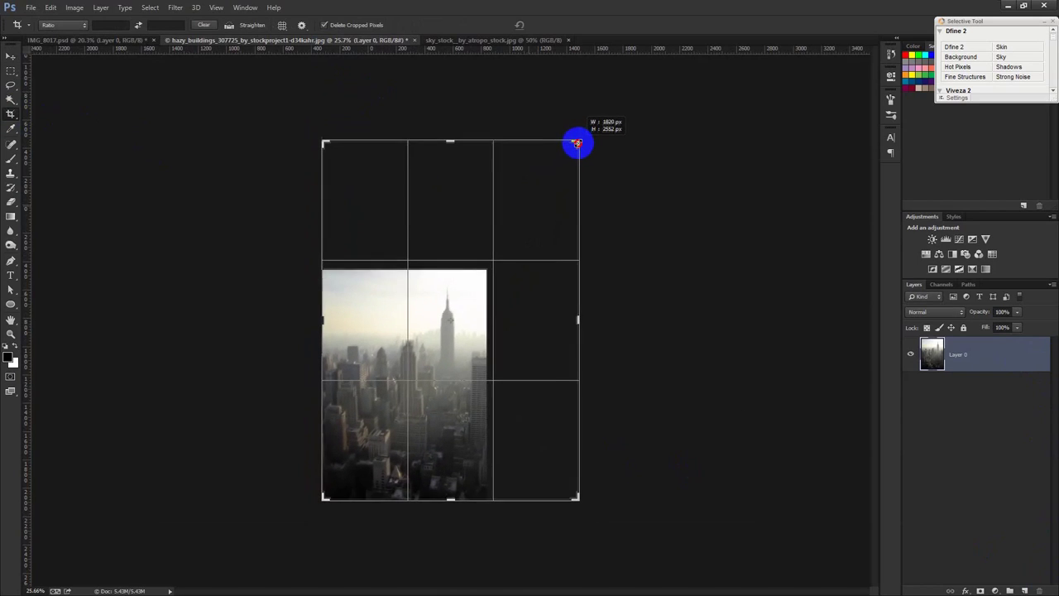
drag(549, 177, 577, 142)
click(555, 24)
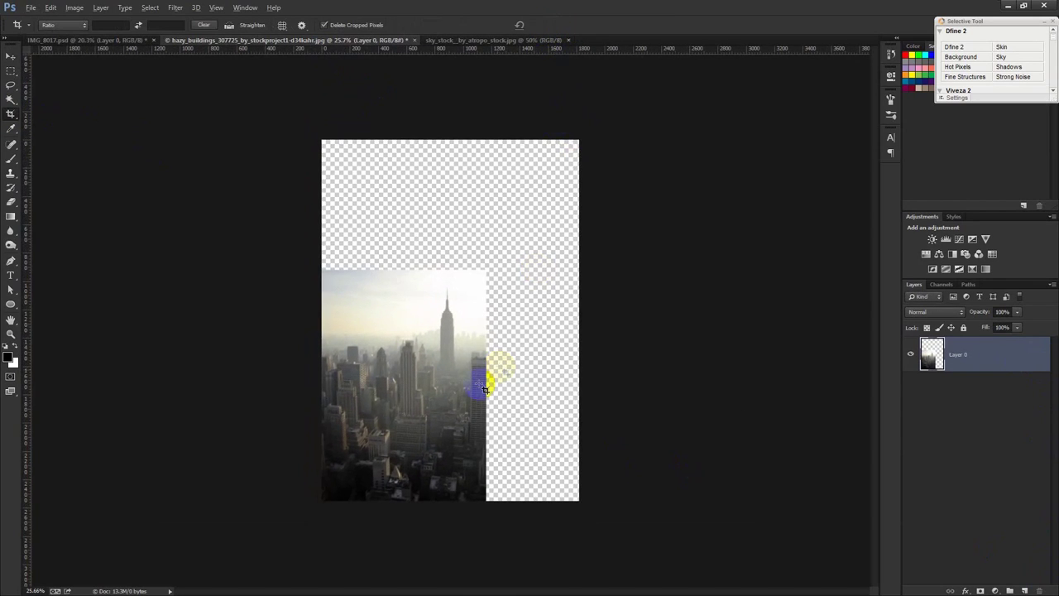
- Duplicate the skyline layer and shift the copy right to fill the empty side
click(11, 55)
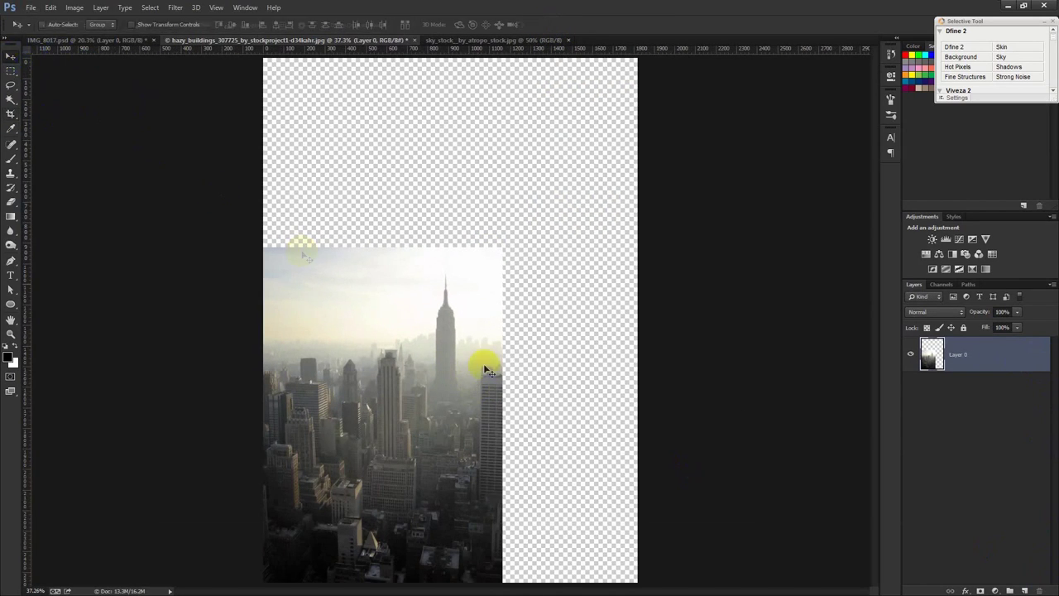
scroll(461, 414, down, 3)
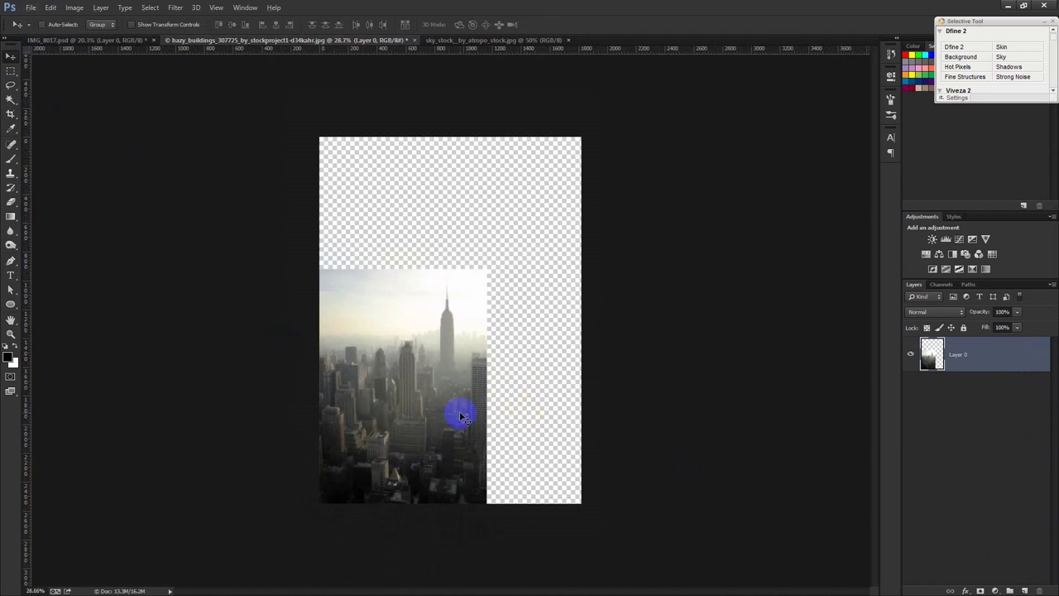
scroll(438, 406, up, 1)
drag(438, 406, 561, 407)
- Scale the duplicate skyline up to about 131% and reposition it over the right half
key(ctrl+t)
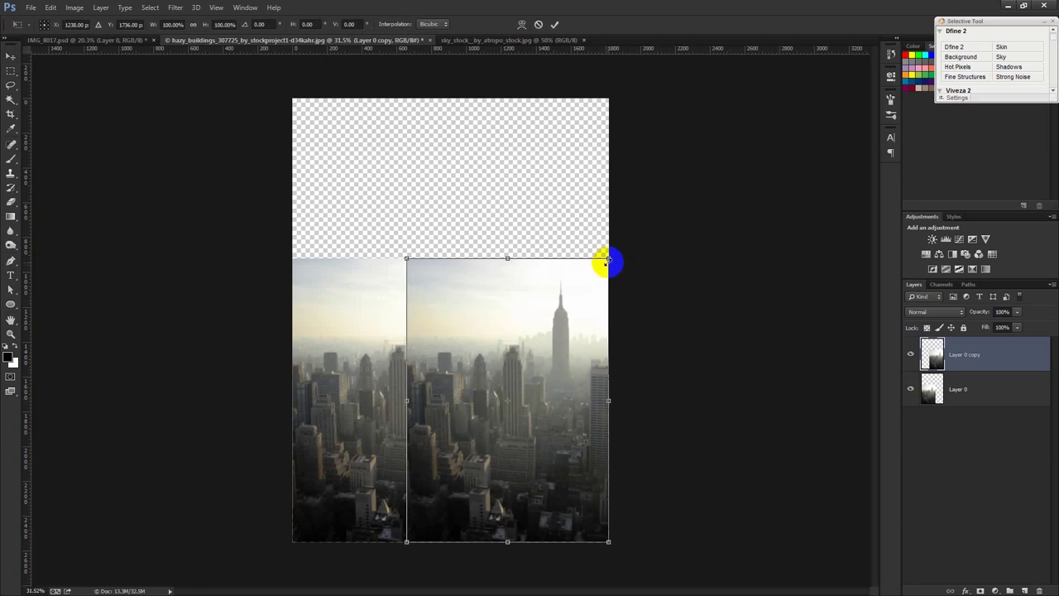
mouse_move(608, 269)
mouse_down()
mouse_move(599, 268)
mouse_move(634, 241)
mouse_up()
drag(576, 286, 598, 296)
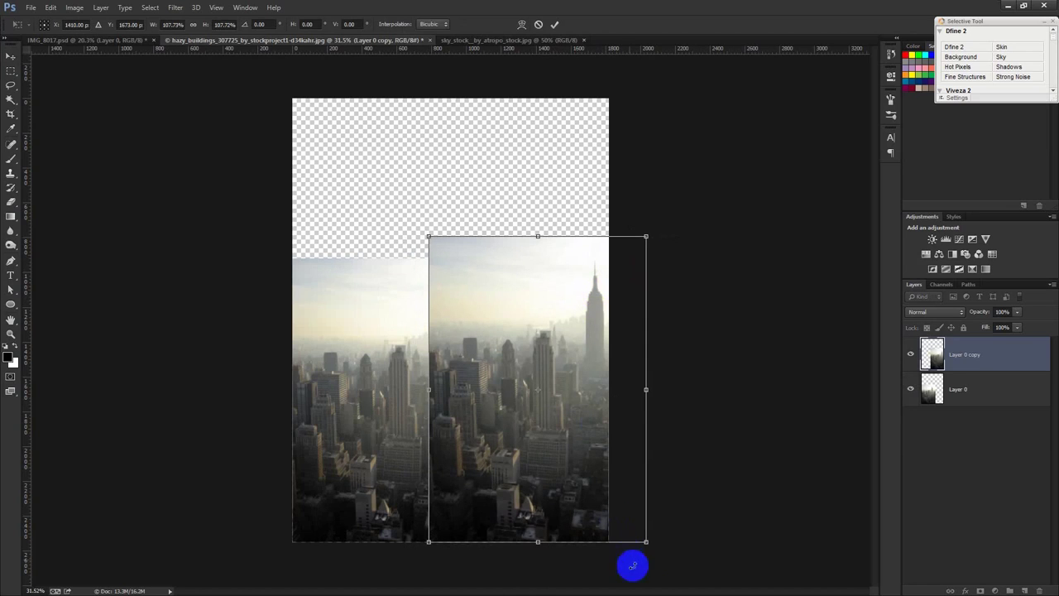
drag(645, 542, 670, 574)
mouse_move(631, 521)
mouse_down()
mouse_move(621, 533)
mouse_move(637, 544)
mouse_up()
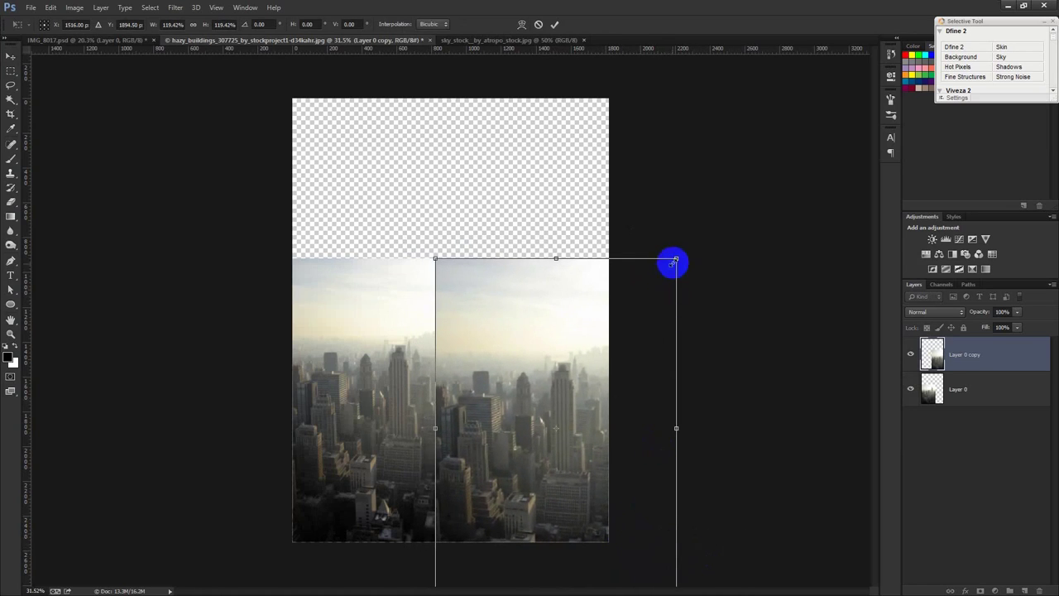
drag(671, 260, 696, 253)
drag(647, 279, 629, 292)
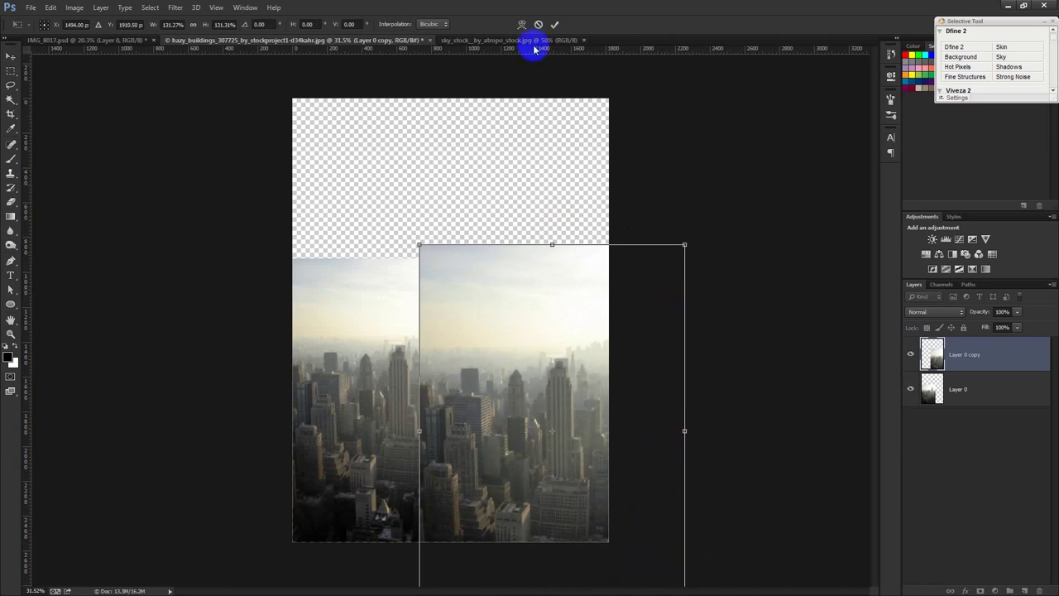
click(554, 25)
scroll(501, 406, up, 2)
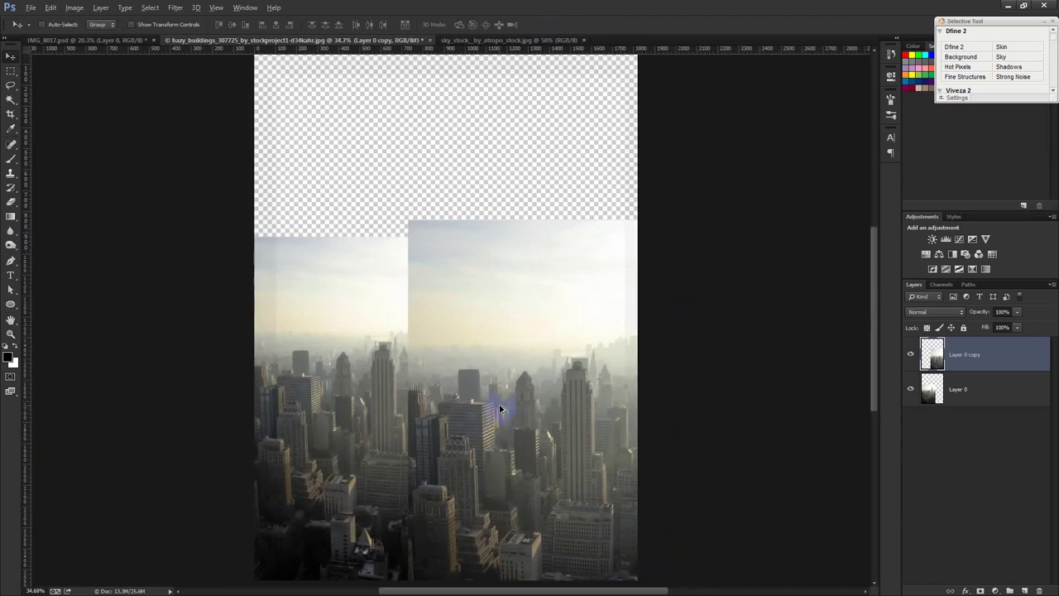
scroll(502, 406, down, 1)
click(77, 8)
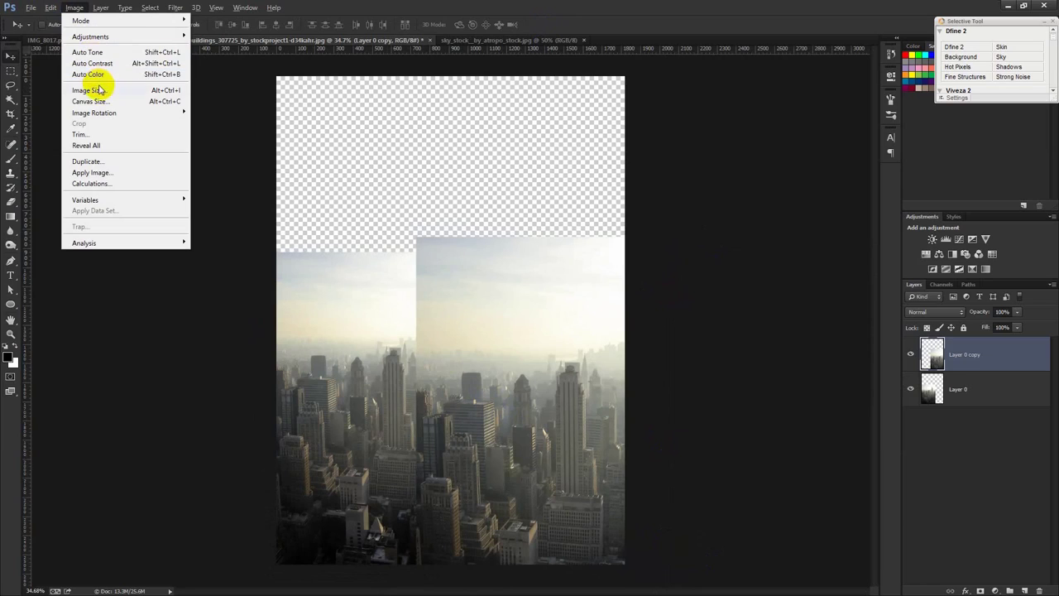
- Erase parts of the top skyline copy to reveal the Empire State Building
click(75, 85)
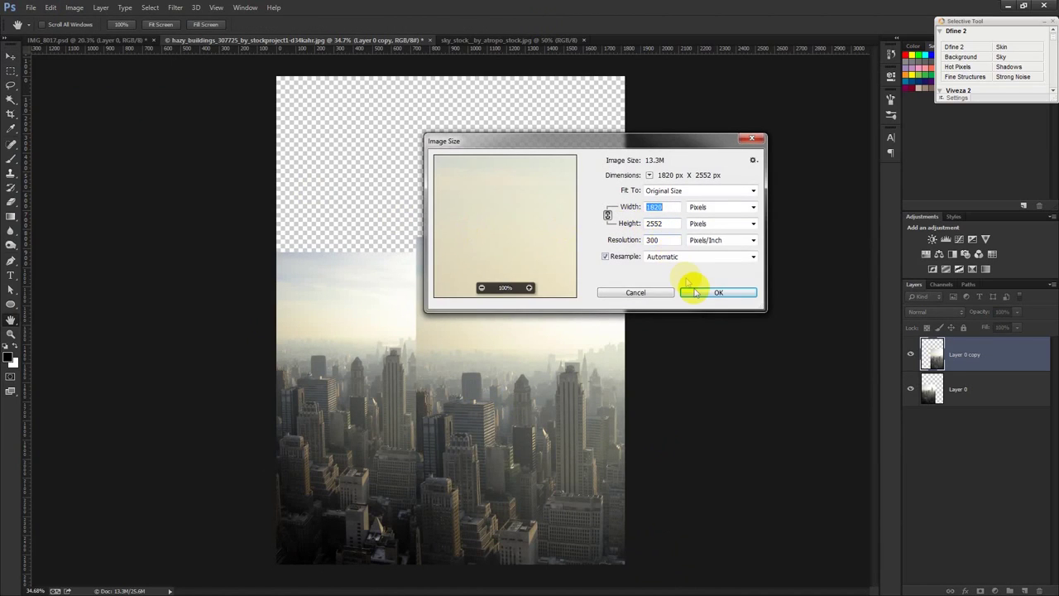
click(693, 290)
key(e)
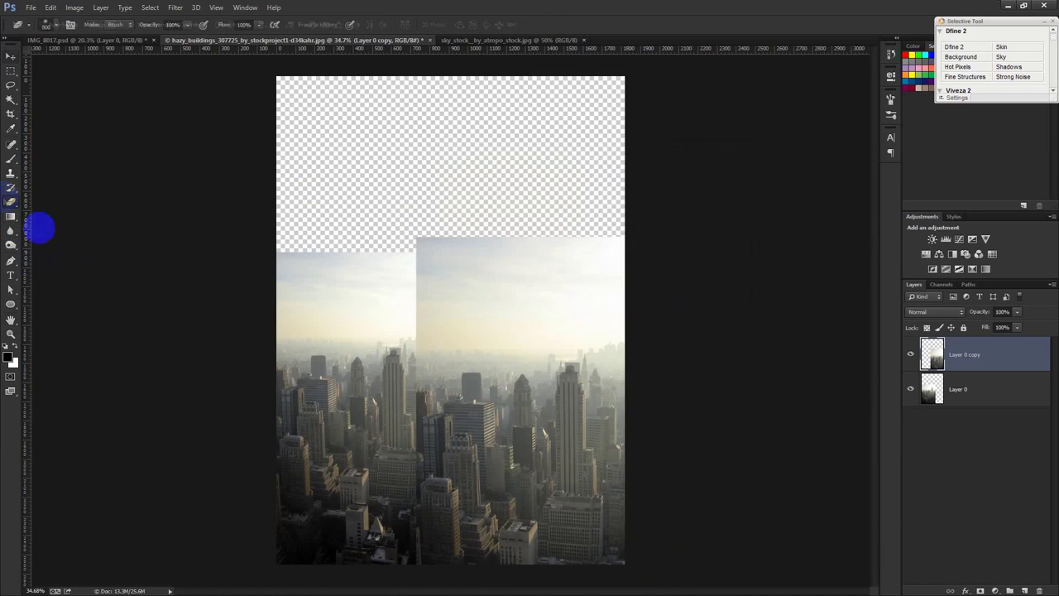
drag(364, 233, 381, 331)
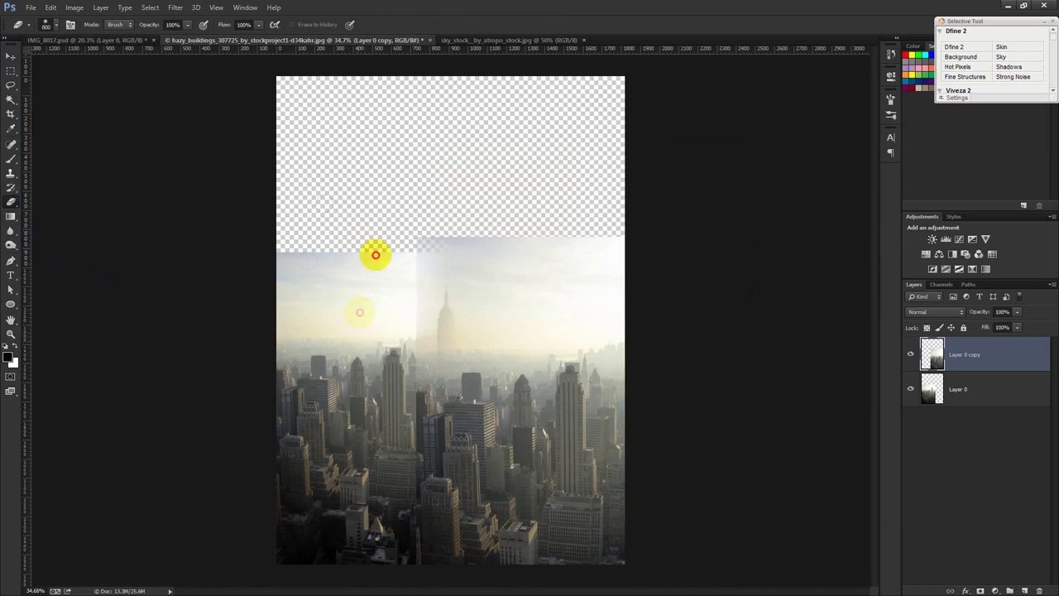
mouse_move(388, 422)
mouse_down()
mouse_move(396, 558)
mouse_move(521, 515)
mouse_up()
- Mask the duplicate layer and paint it with a size-700 brush to hide the seam
click(981, 590)
click(11, 157)
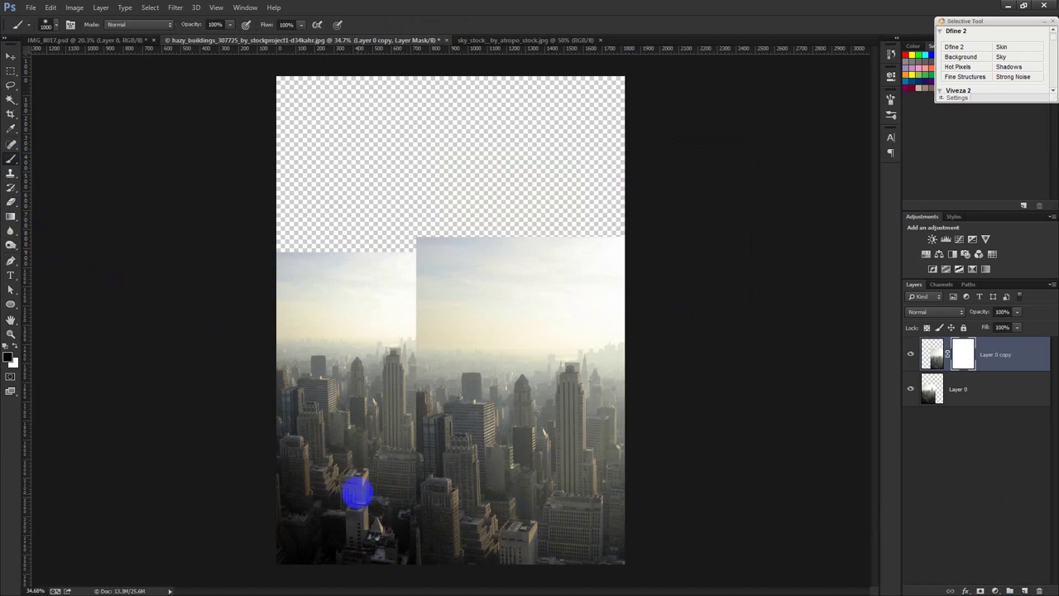
key(bracketleft)
key(bracketleft)
key(bracketleft)
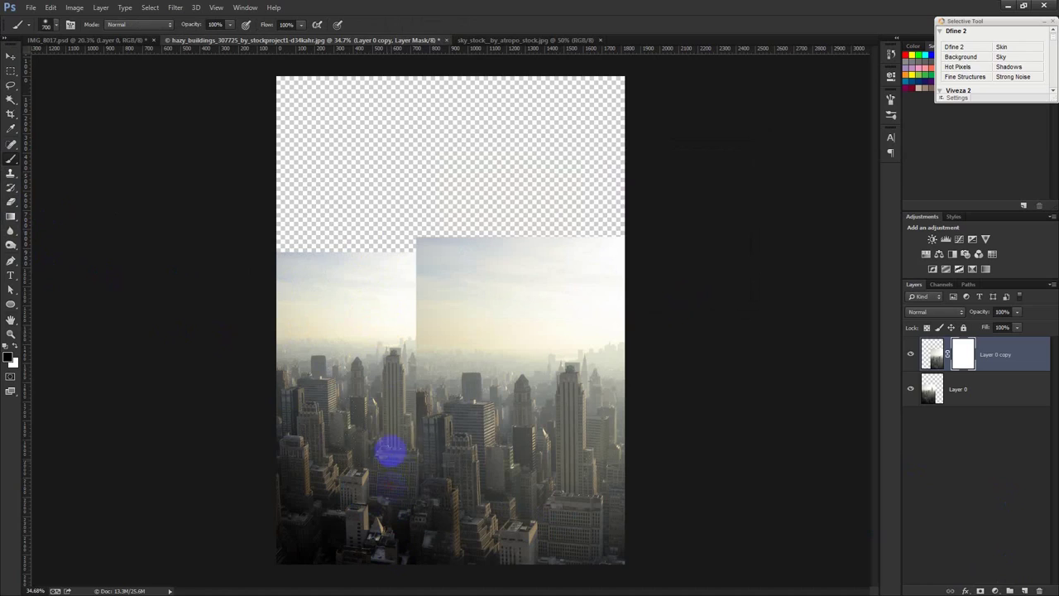
drag(403, 420, 425, 390)
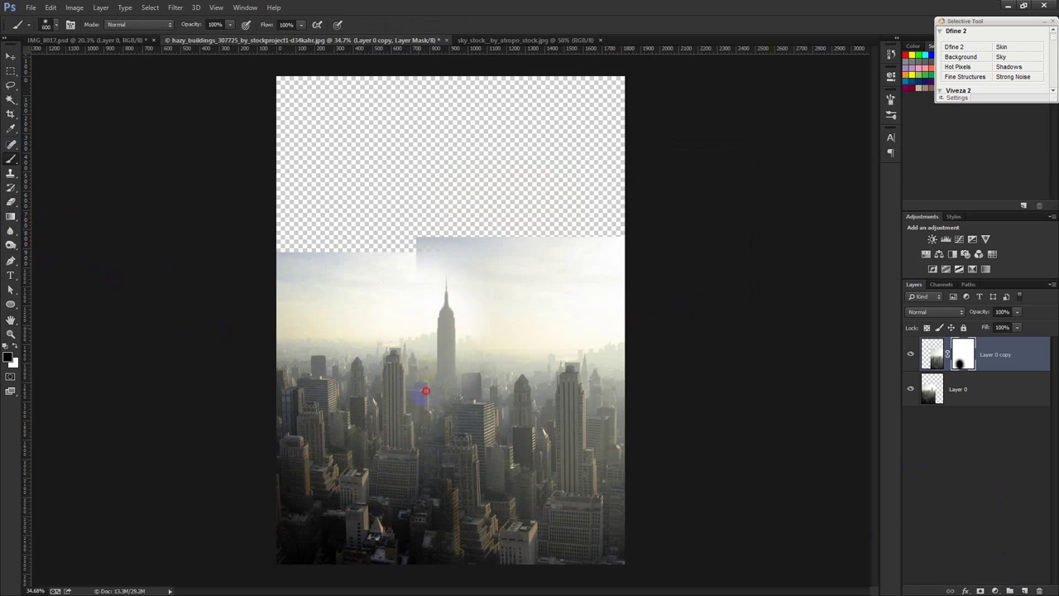
drag(420, 350, 386, 172)
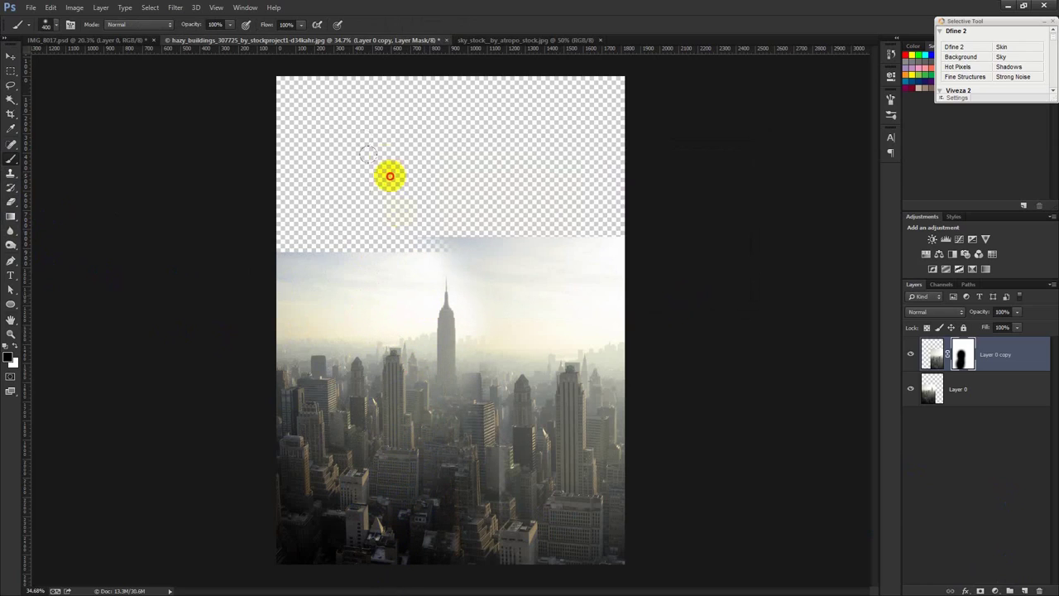
click(967, 358)
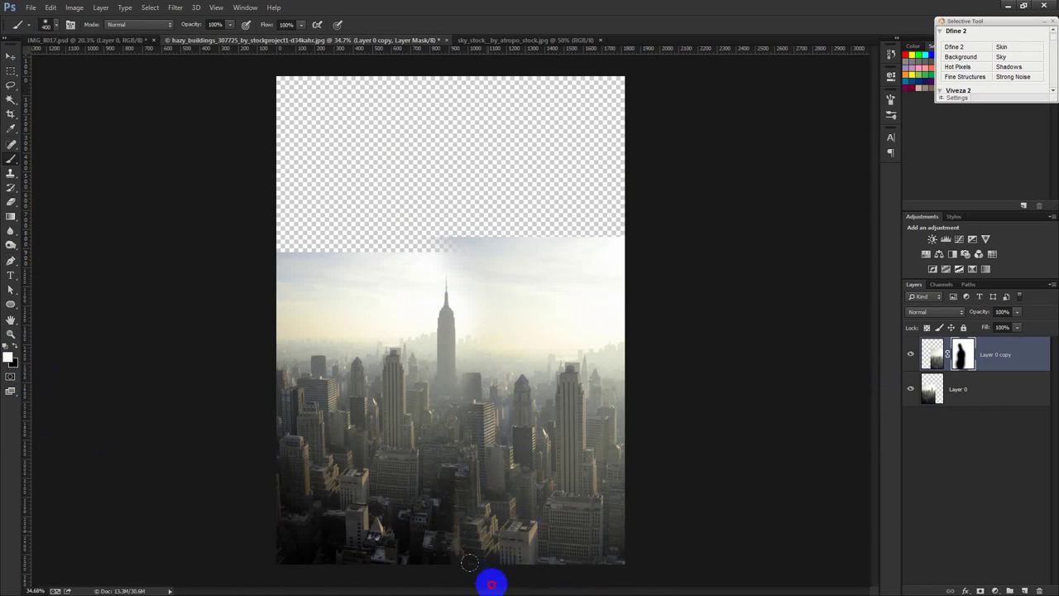
mouse_move(449, 508)
mouse_down()
mouse_move(453, 569)
mouse_move(471, 474)
mouse_up()
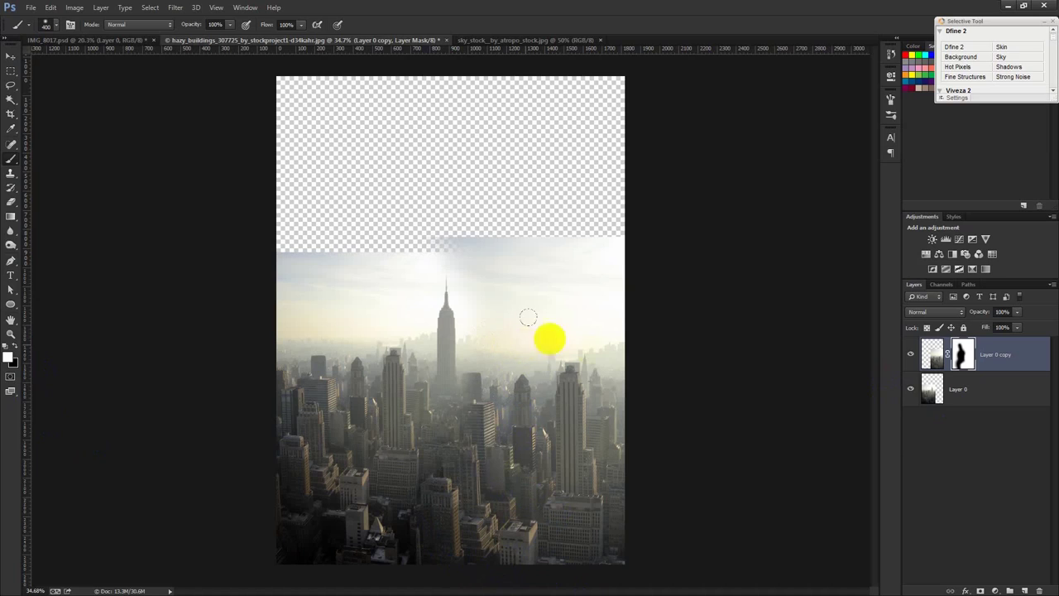
click(10, 58)
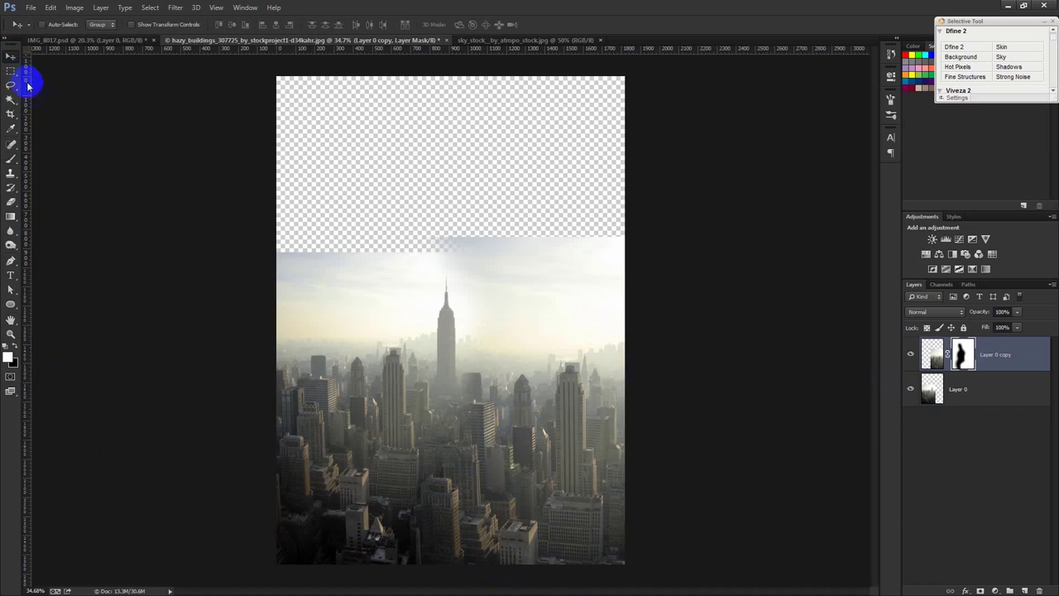
- Merge the skyline into Layer 0 and add a #a8a8a8 Solid Color fill layer
key(ctrl+e)
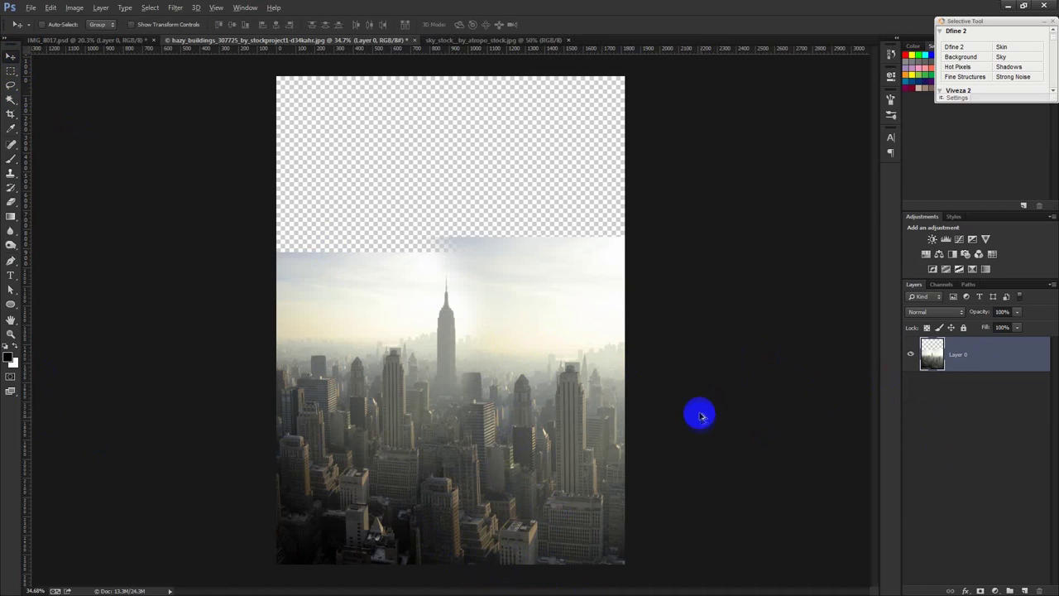
key(ctrl+minus)
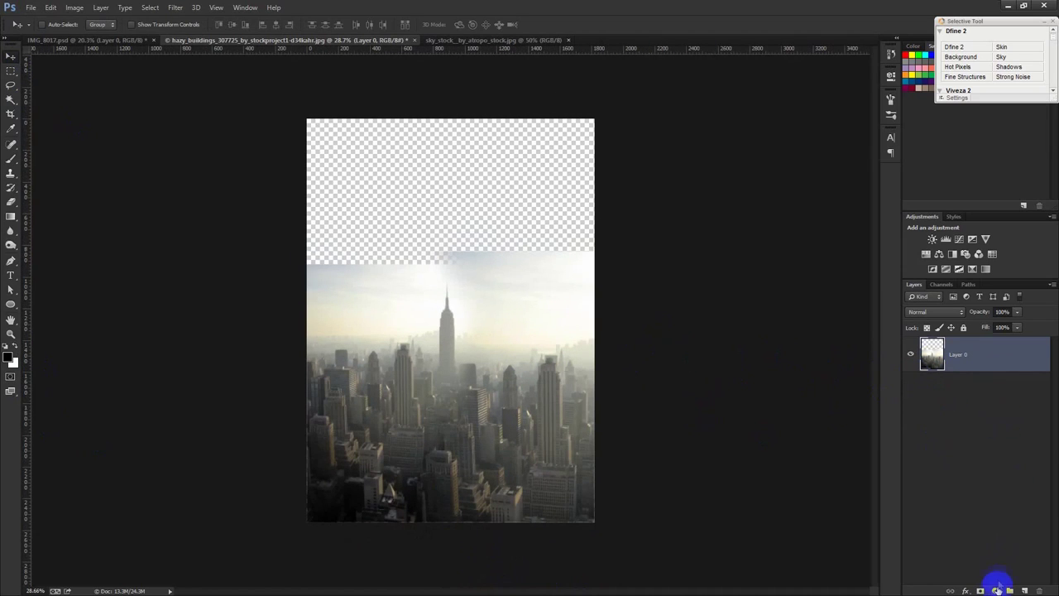
click(993, 590)
click(977, 350)
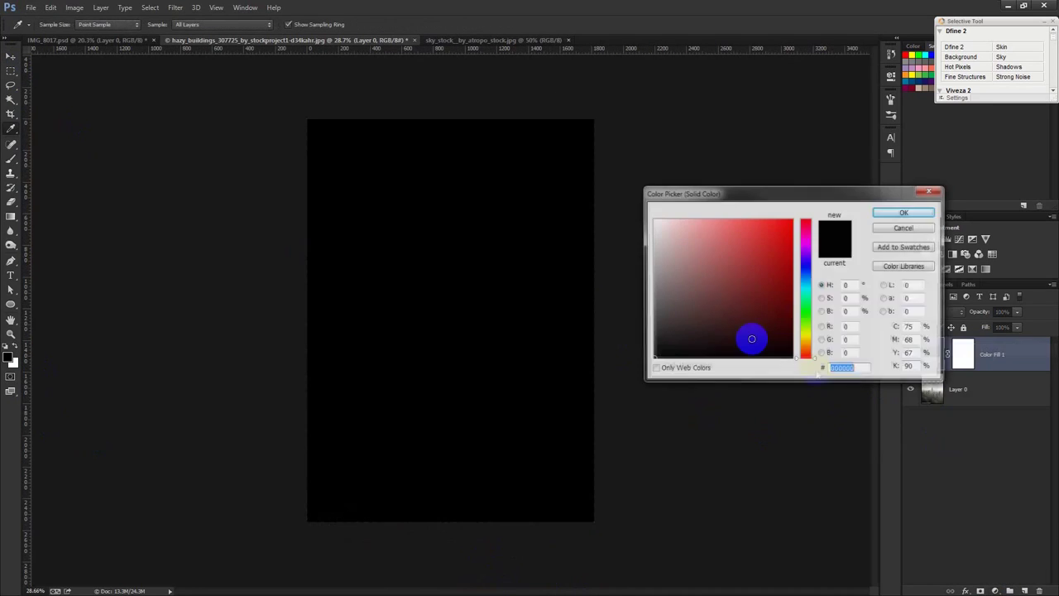
click(595, 265)
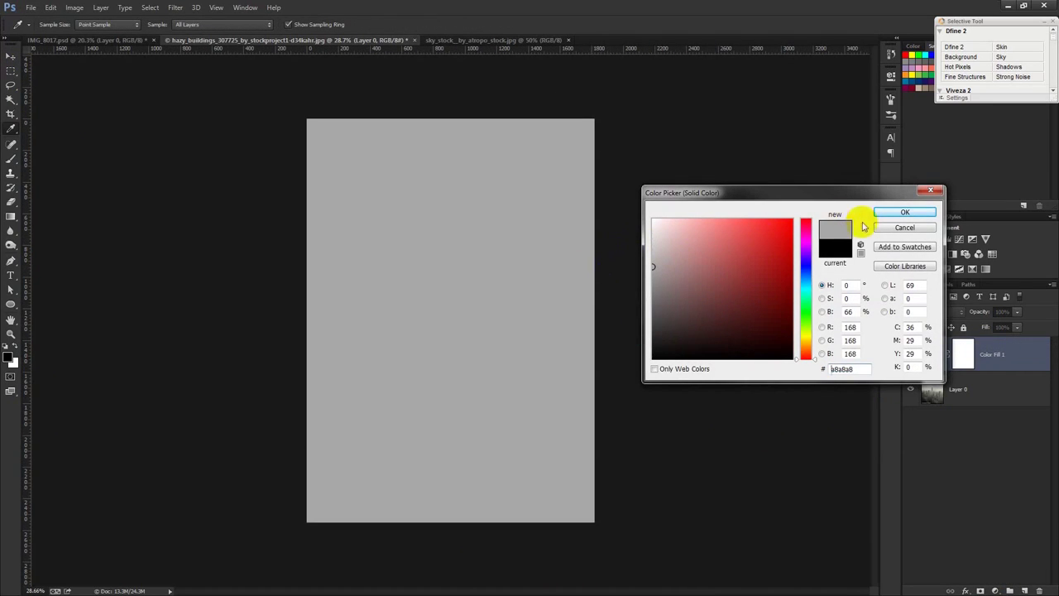
key(Return)
- Move the grey fill below Layer 0 and switch to the cloudy sky photo
drag(993, 354, 1003, 424)
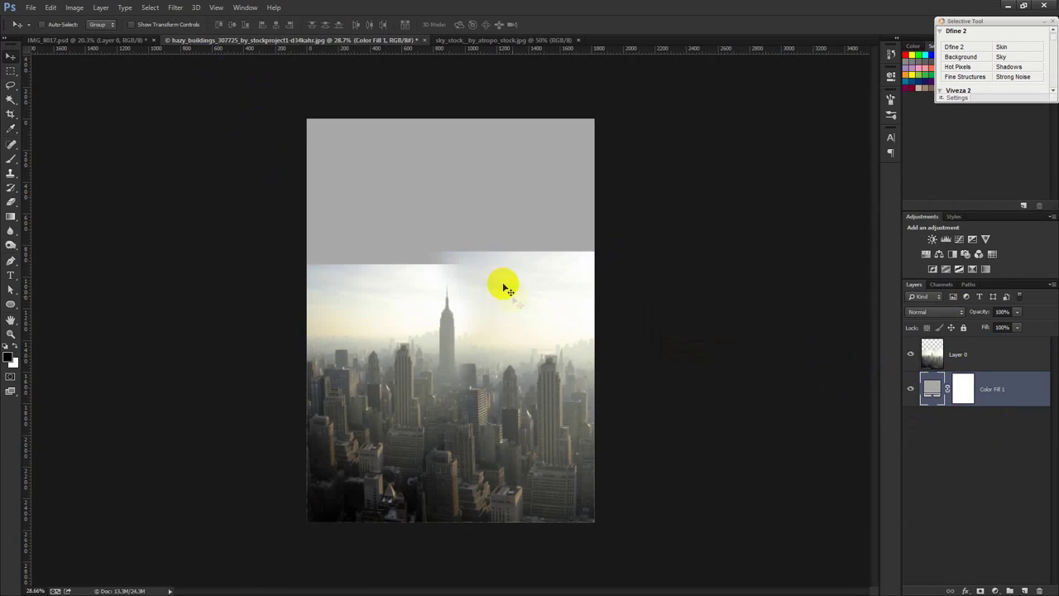
click(125, 42)
click(464, 40)
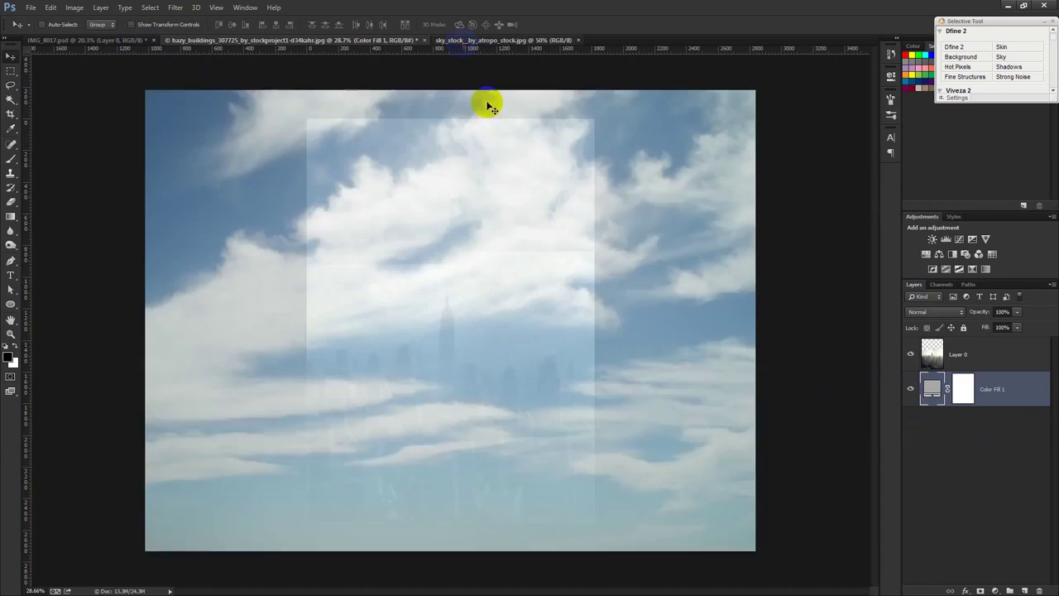
- Bring the sky into the skyline document, mask Layer 0, and choose a white-to-black gradient
mouse_move(326, 173)
mouse_down()
mouse_move(250, 45)
mouse_move(352, 145)
mouse_up()
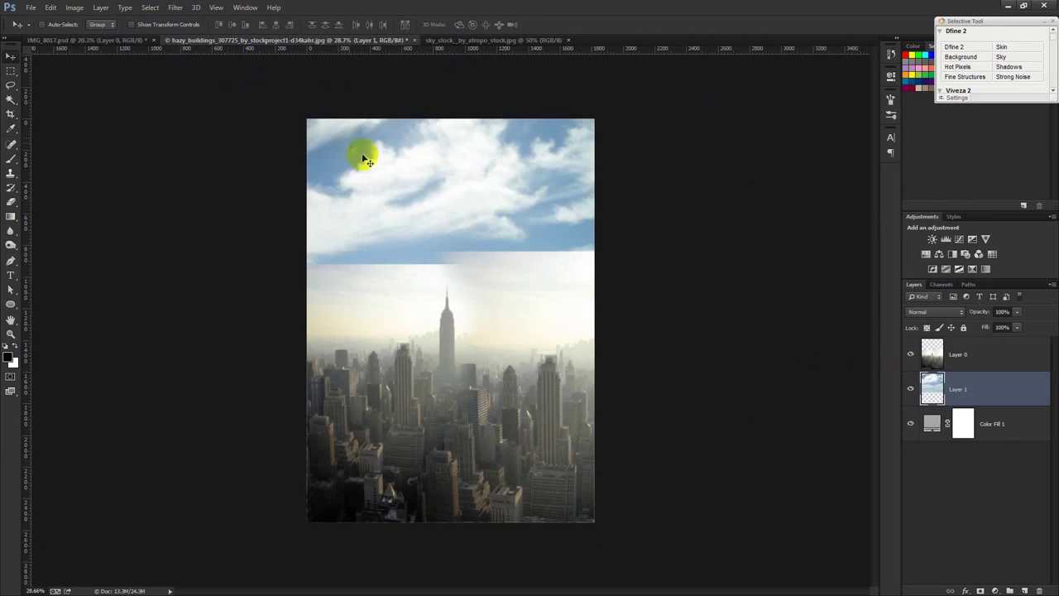
click(959, 358)
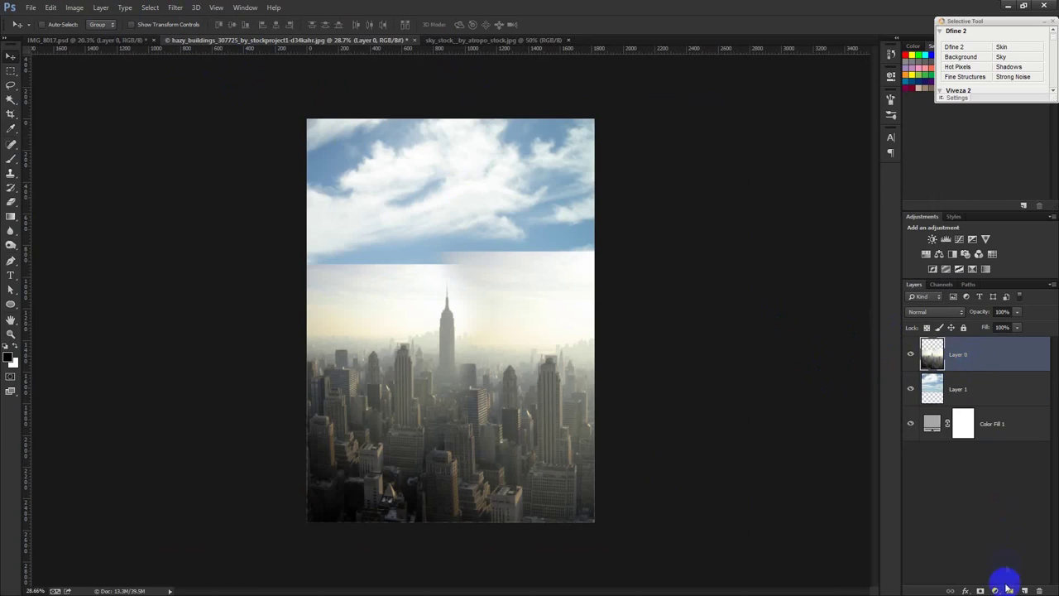
click(979, 589)
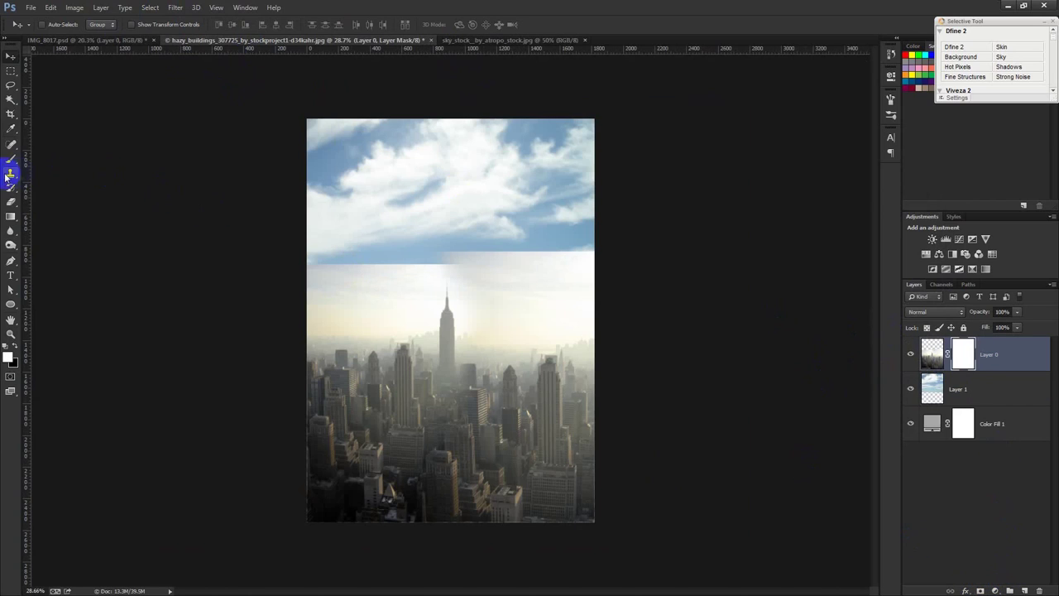
click(11, 216)
click(79, 24)
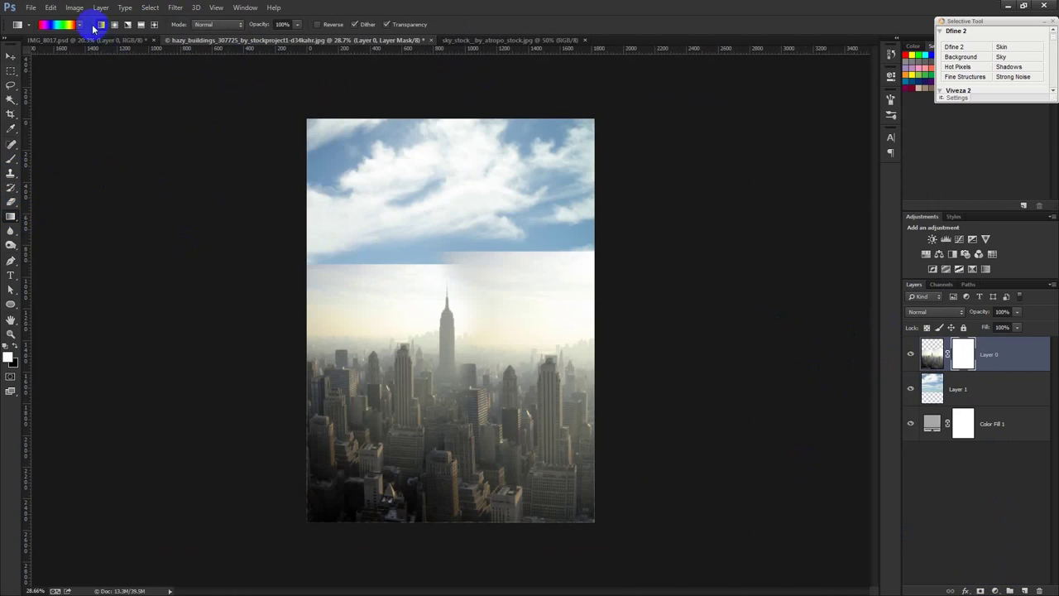
click(26, 49)
- Draw vertical gradients on Layer 0's mask so the horizon haze fades into the sky
mouse_move(480, 230)
mouse_down()
mouse_move(489, 331)
mouse_move(487, 190)
mouse_up()
key(ctrl+z)
drag(489, 274, 491, 331)
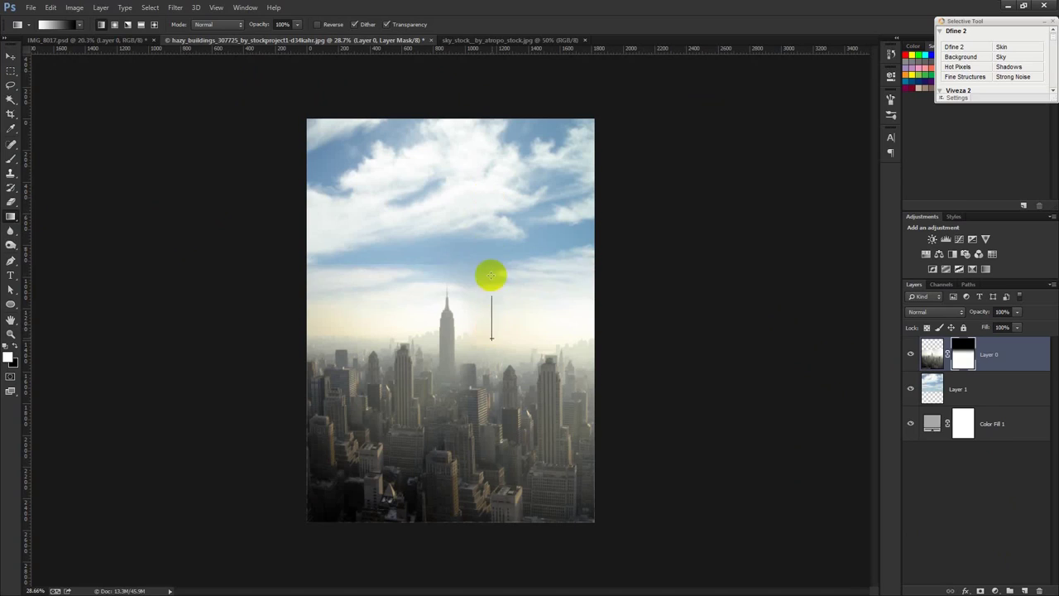
drag(484, 273, 490, 329)
mouse_move(484, 292)
mouse_down()
mouse_move(488, 336)
mouse_move(478, 333)
mouse_move(477, 279)
mouse_up()
drag(477, 318, 476, 232)
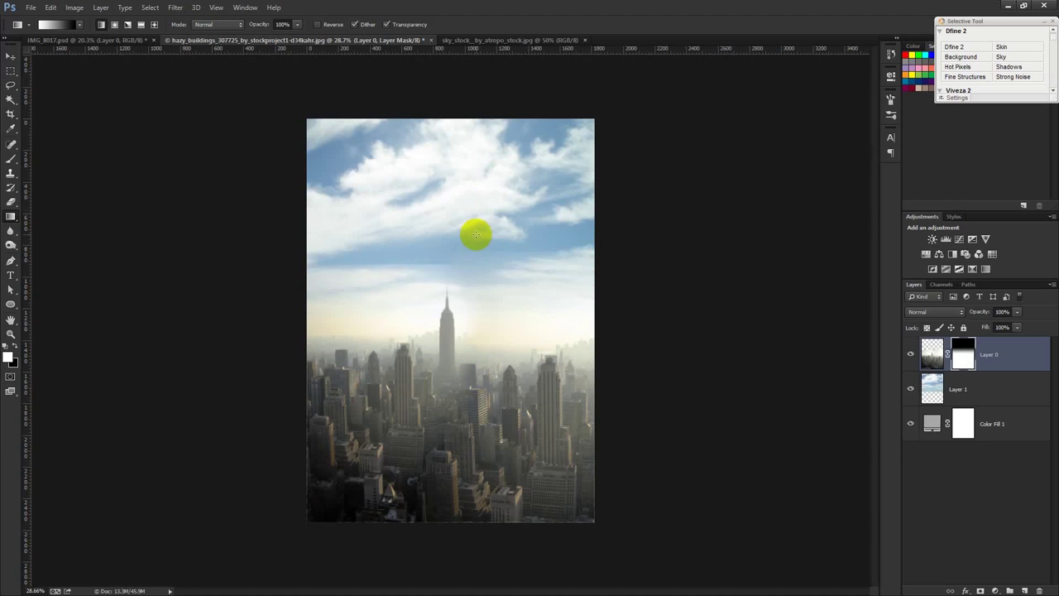
drag(476, 339, 475, 277)
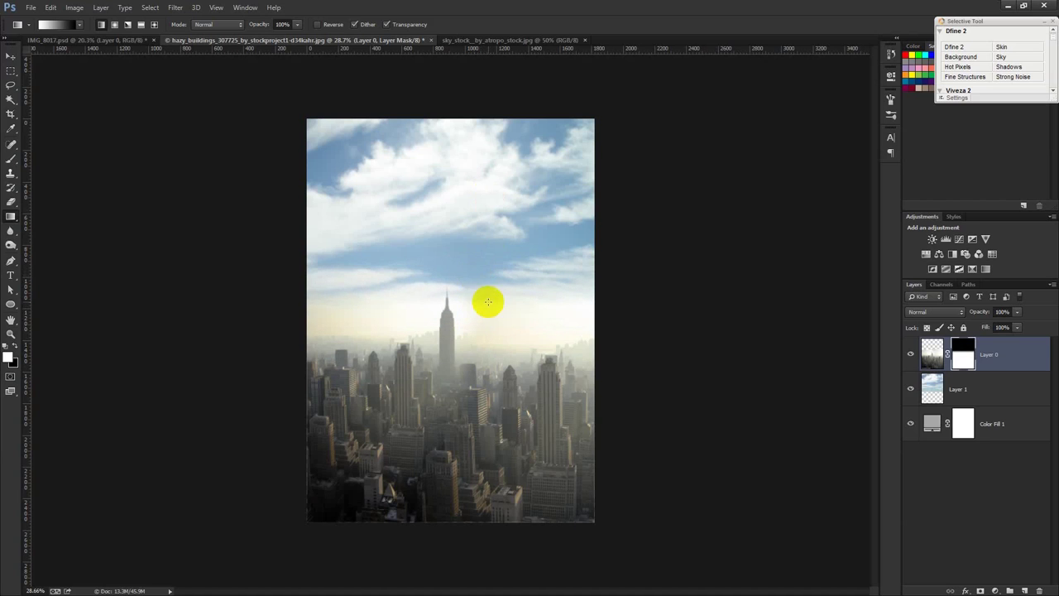
scroll(489, 293, up, 2)
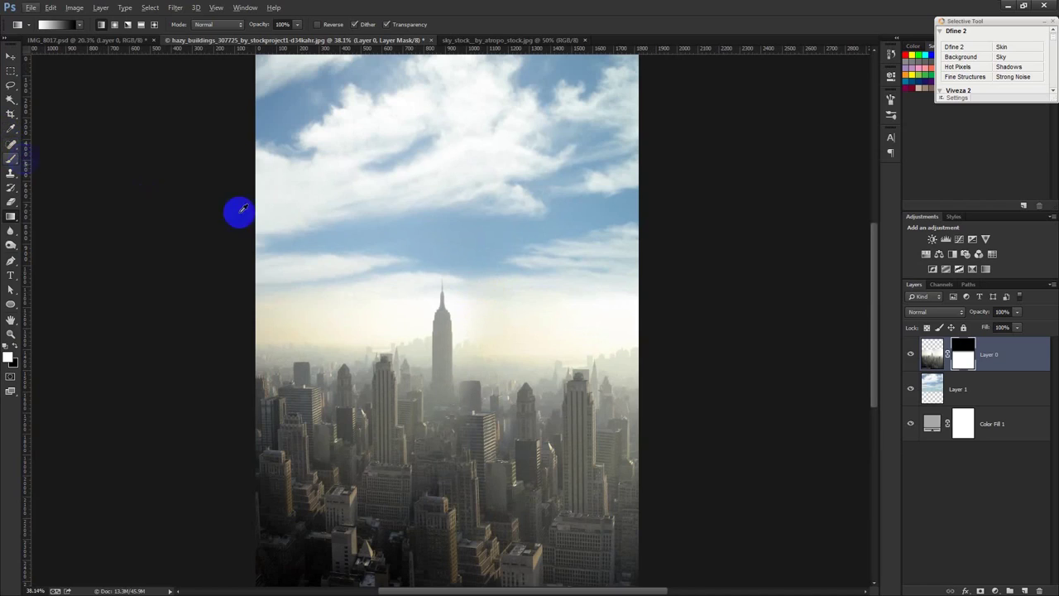
scroll(469, 305, down, 1)
click(972, 389)
- Desaturate the sky layer with Hue/Saturation at Saturation -68
click(75, 8)
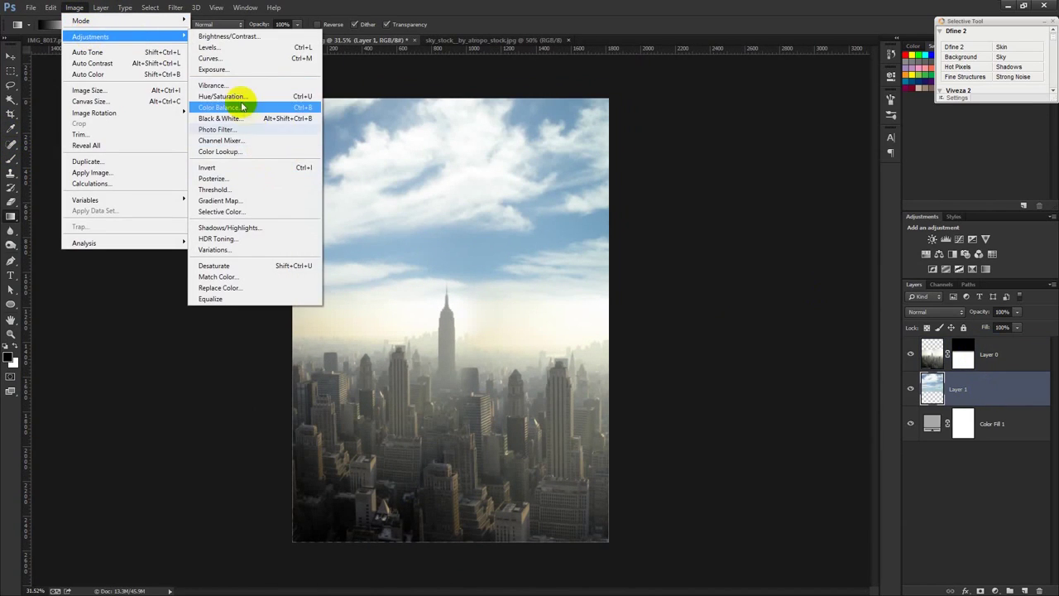
click(232, 96)
drag(777, 229, 760, 231)
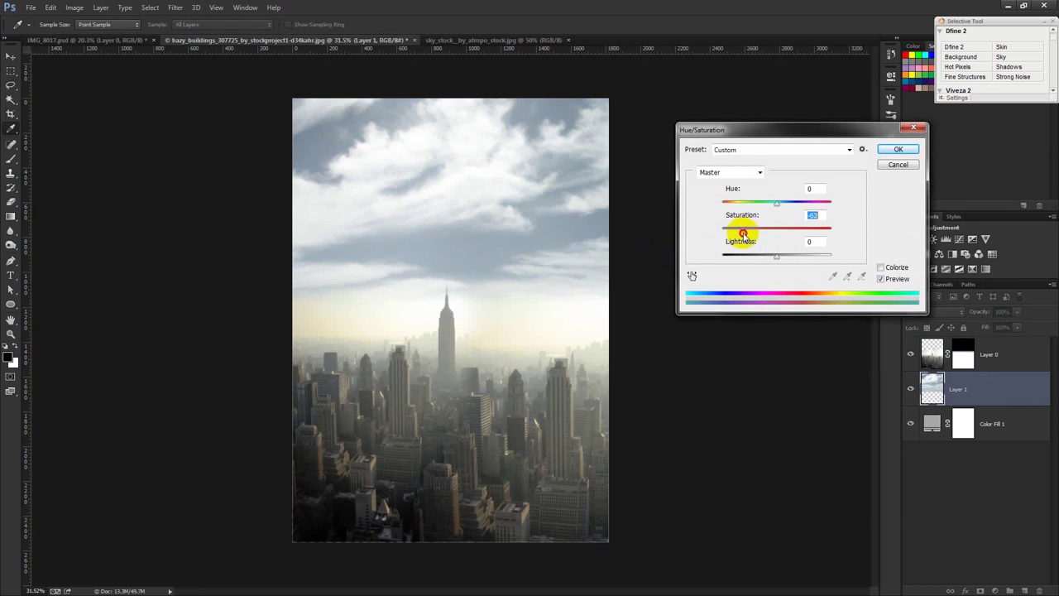
mouse_move(744, 229)
mouse_down()
mouse_move(782, 207)
mouse_move(720, 203)
mouse_move(737, 204)
mouse_up()
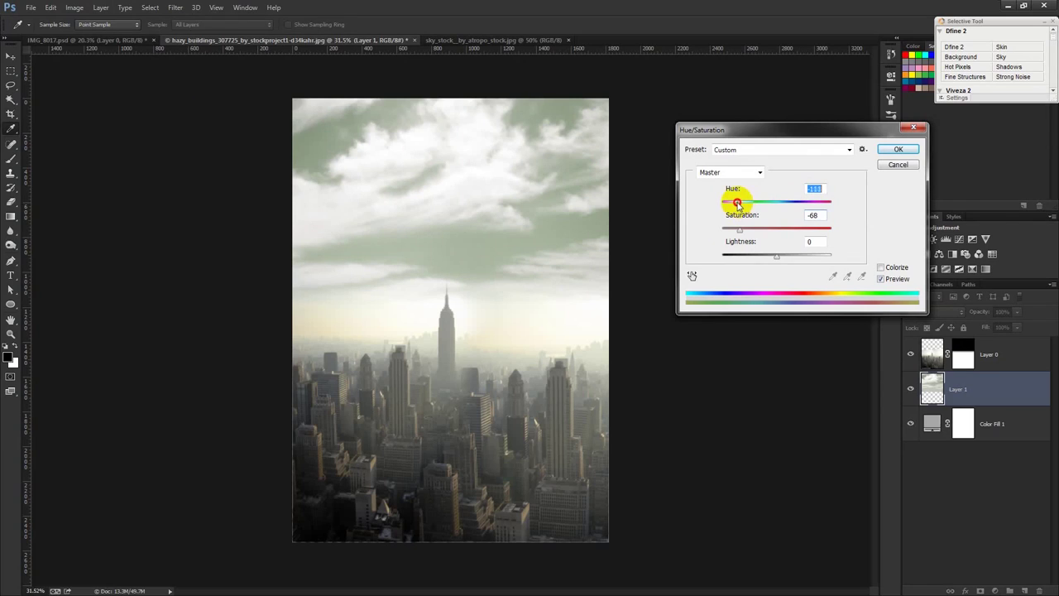
drag(735, 205, 777, 210)
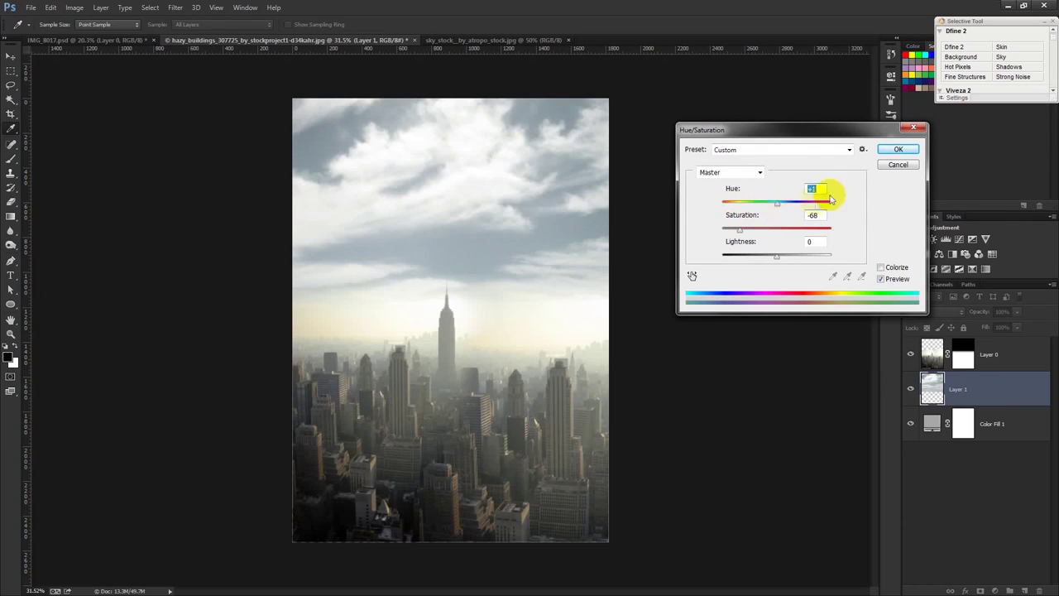
click(901, 150)
key(g)
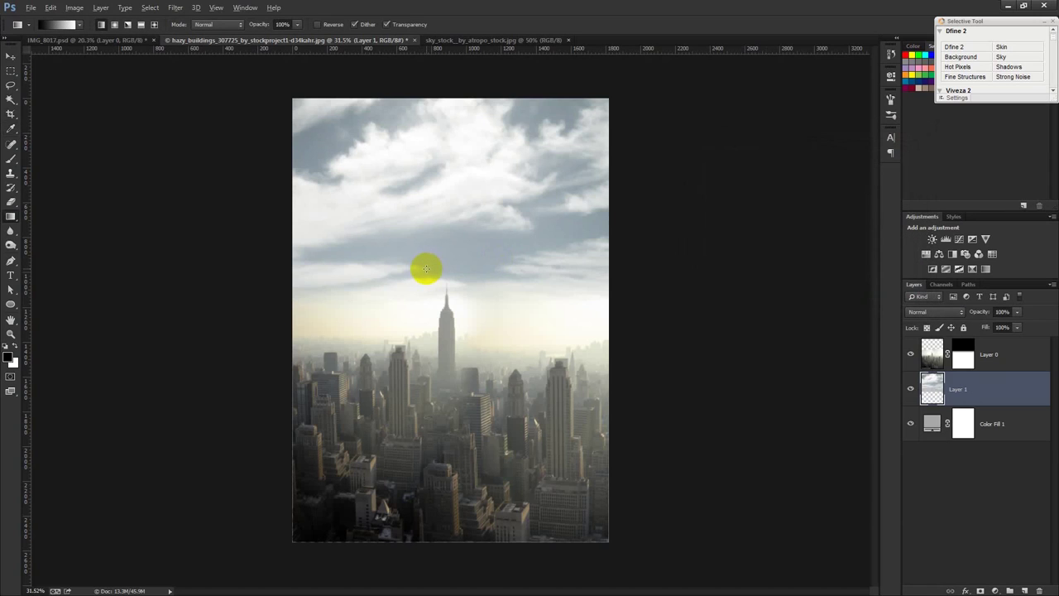
- Apply Color Balance to the sky with midtones -9, 0, -11
scroll(426, 268, up, 1)
click(74, 7)
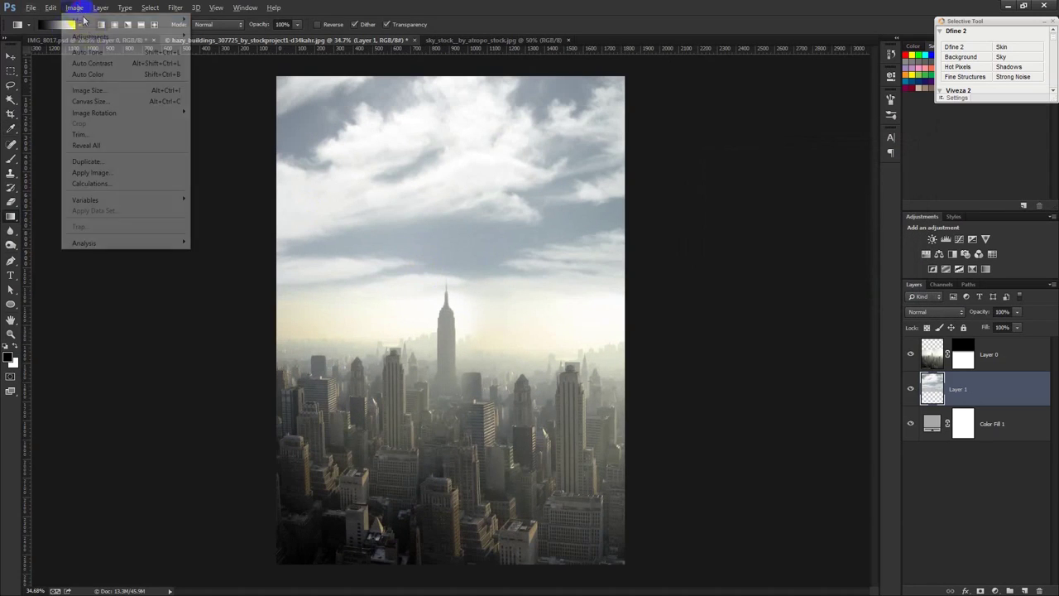
mouse_move(91, 36)
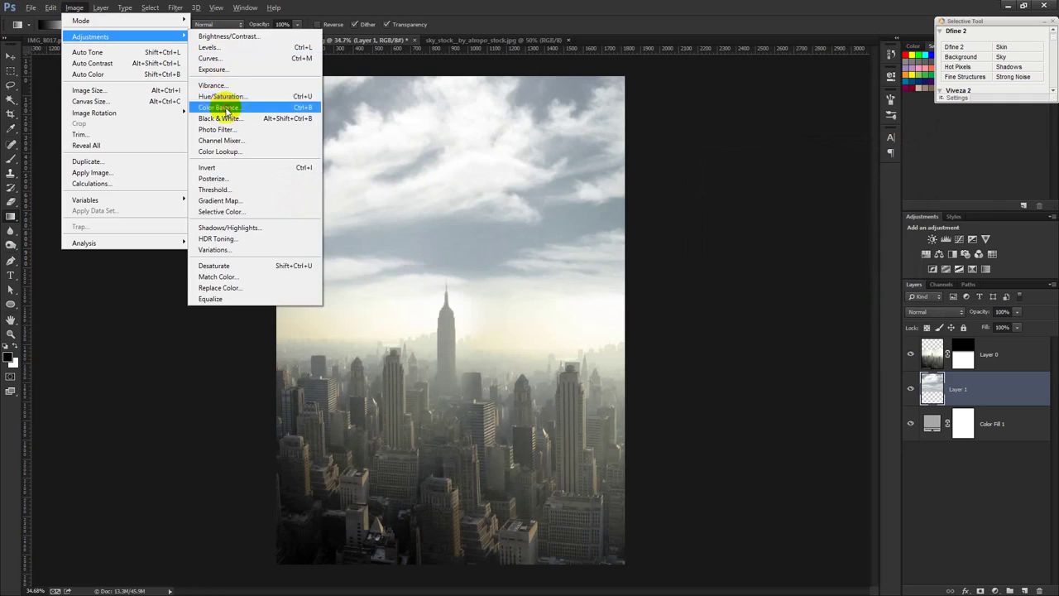
click(225, 109)
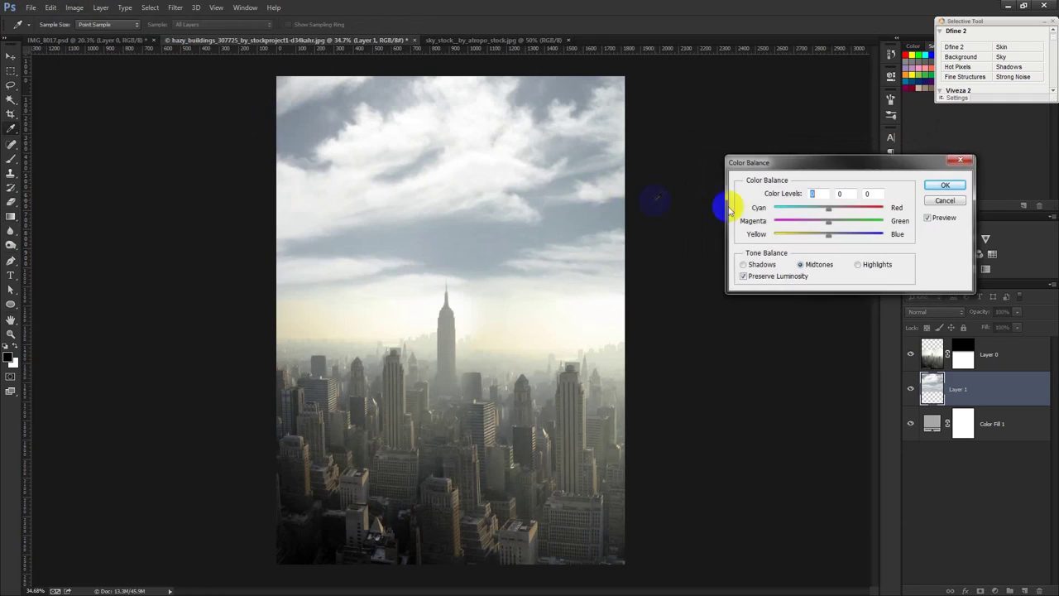
click(823, 237)
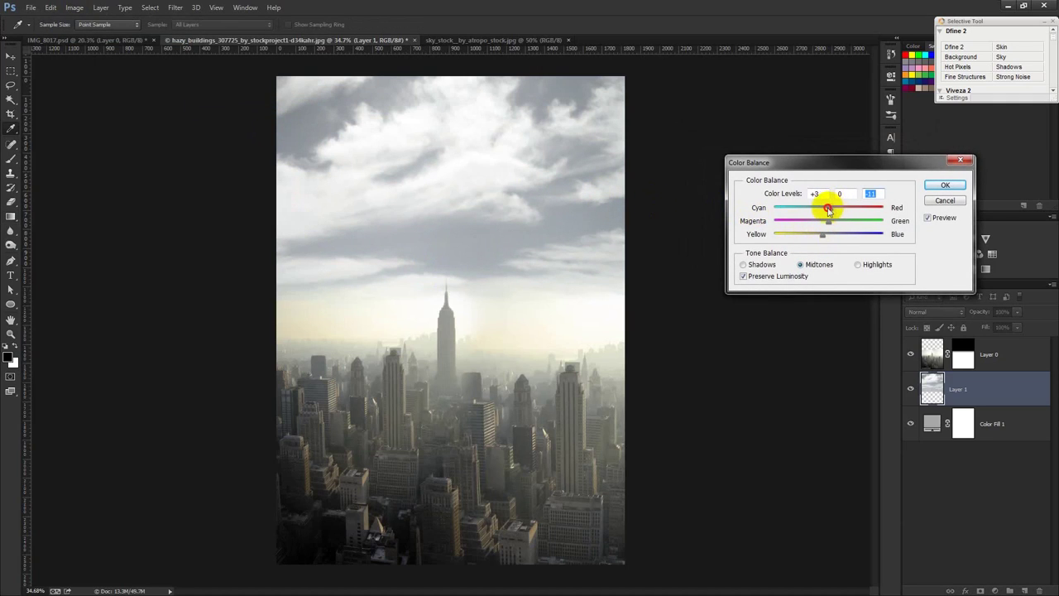
click(943, 184)
- Drag the seated man from IMG_8017 into the composition and stack him above the city
key(g)
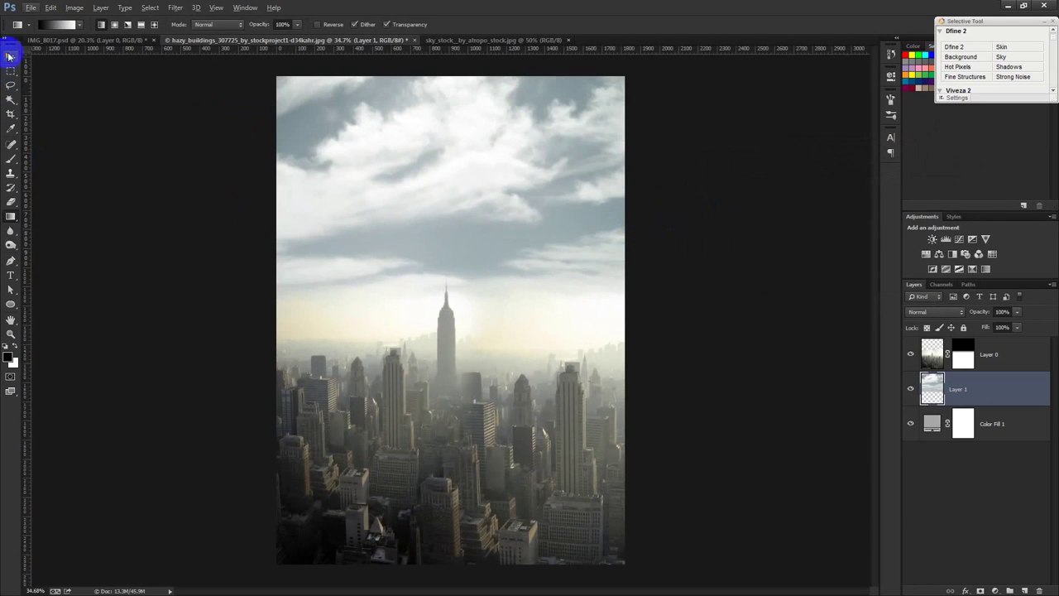
click(10, 57)
drag(490, 275, 113, 40)
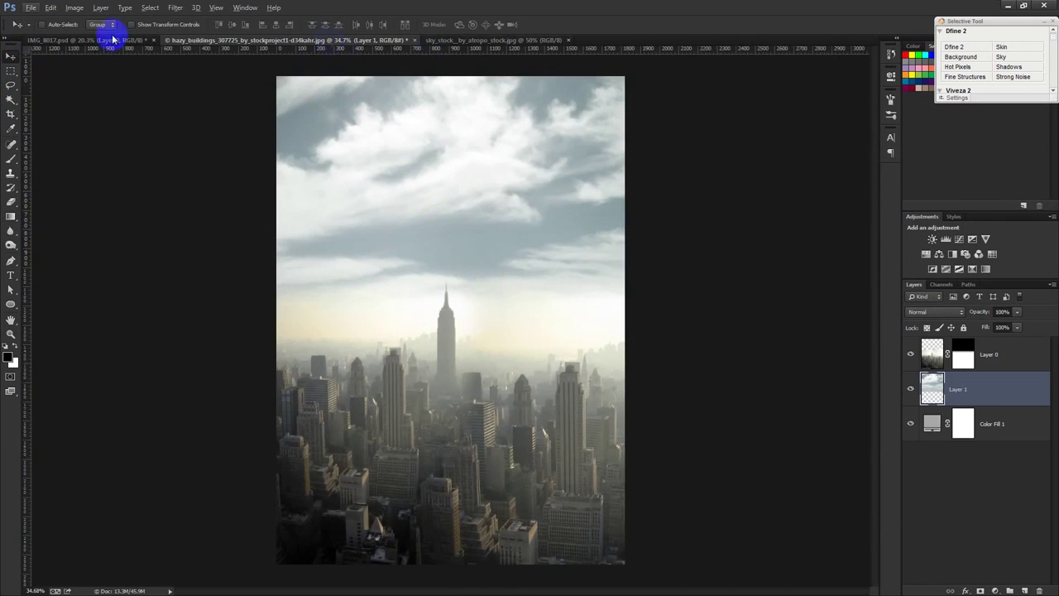
drag(87, 43, 386, 33)
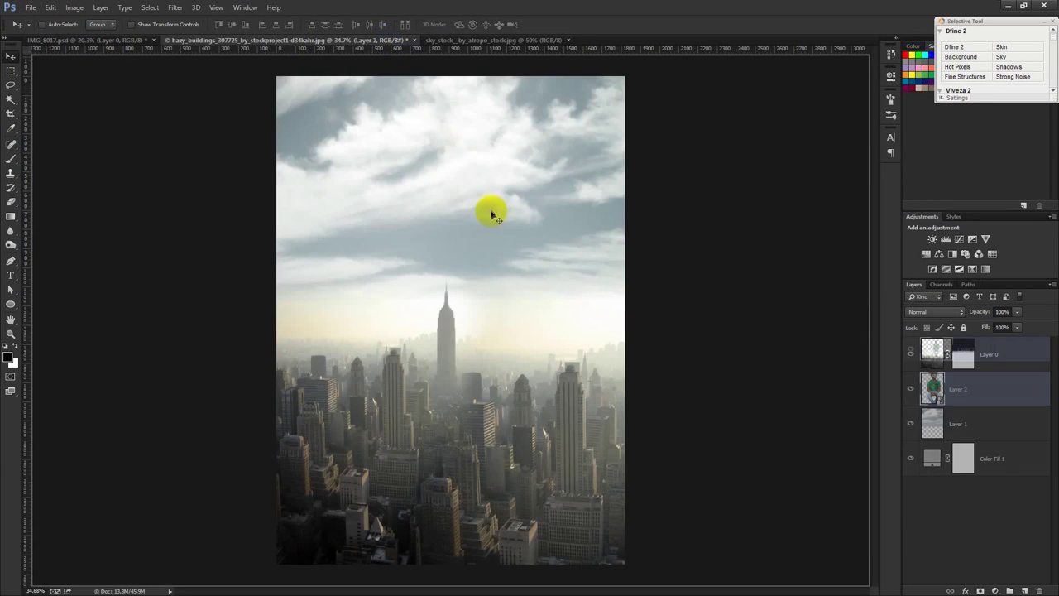
drag(388, 41, 490, 210)
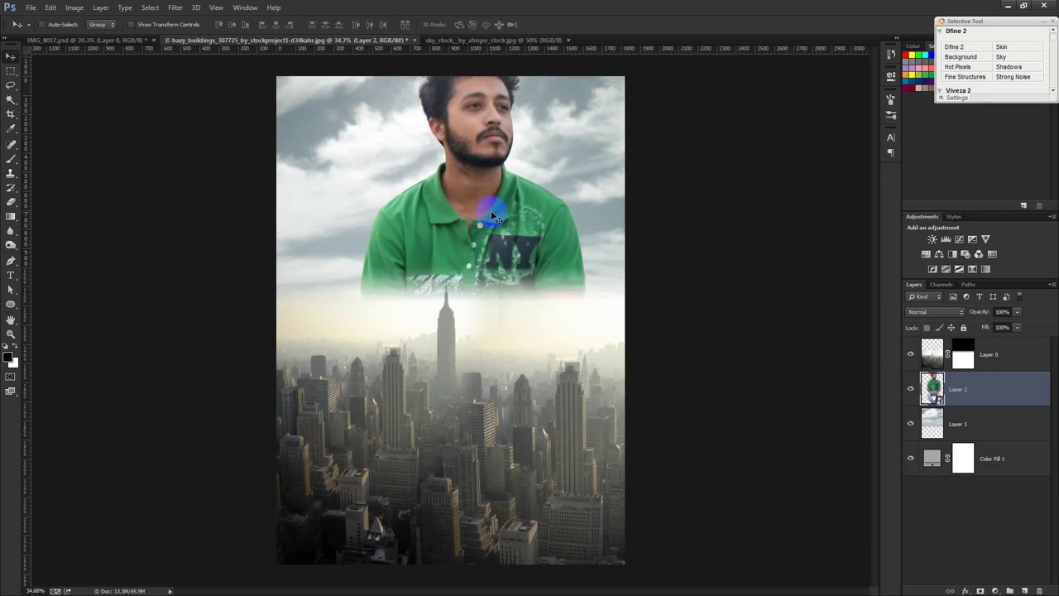
drag(950, 354, 956, 342)
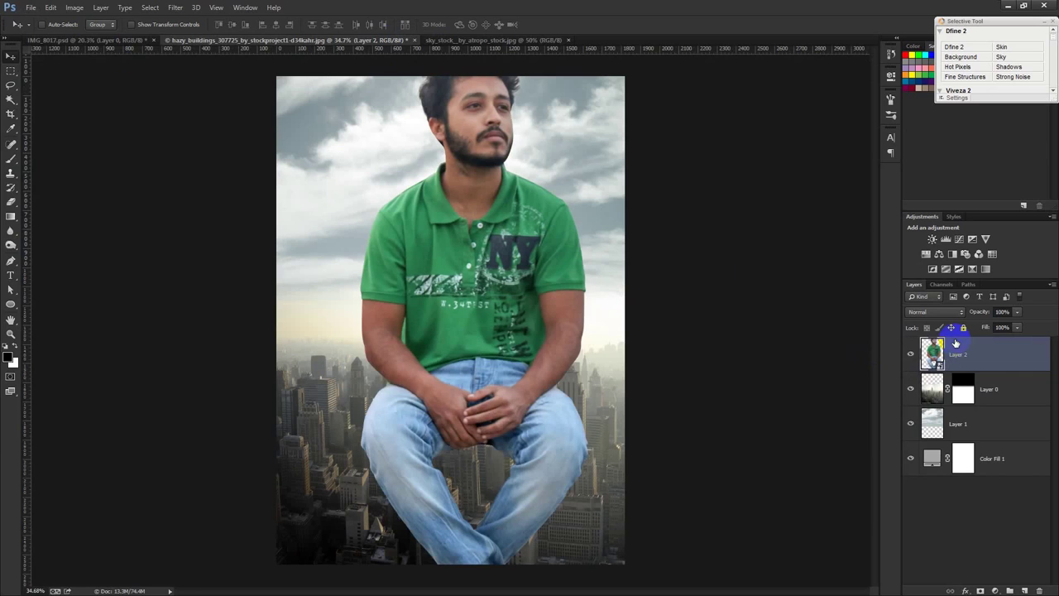
- Scale the man down to a small figure and position him above the skyline
key(ctrl+t)
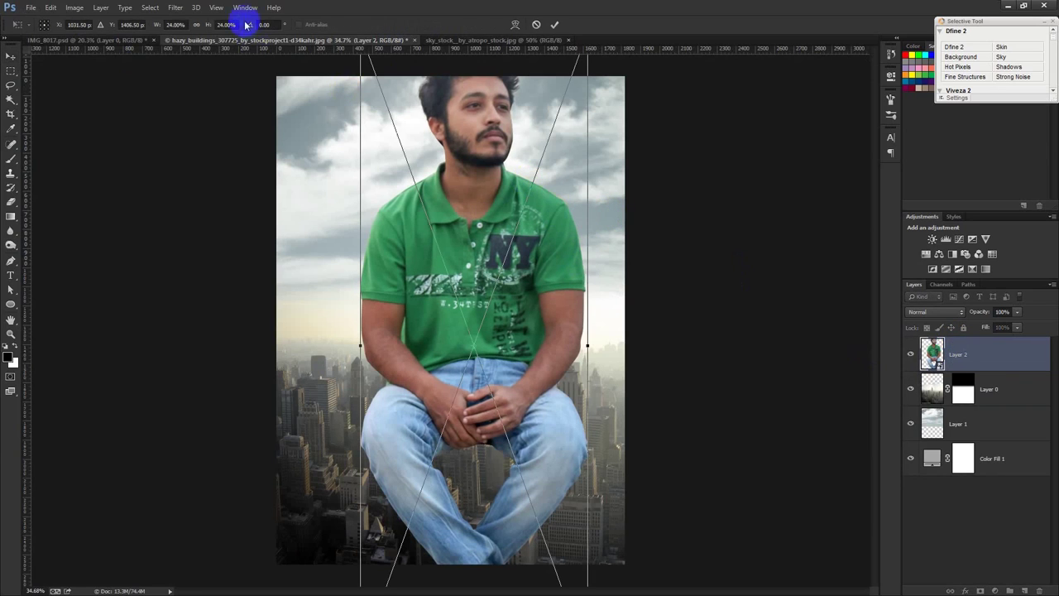
drag(172, 24, 139, 35)
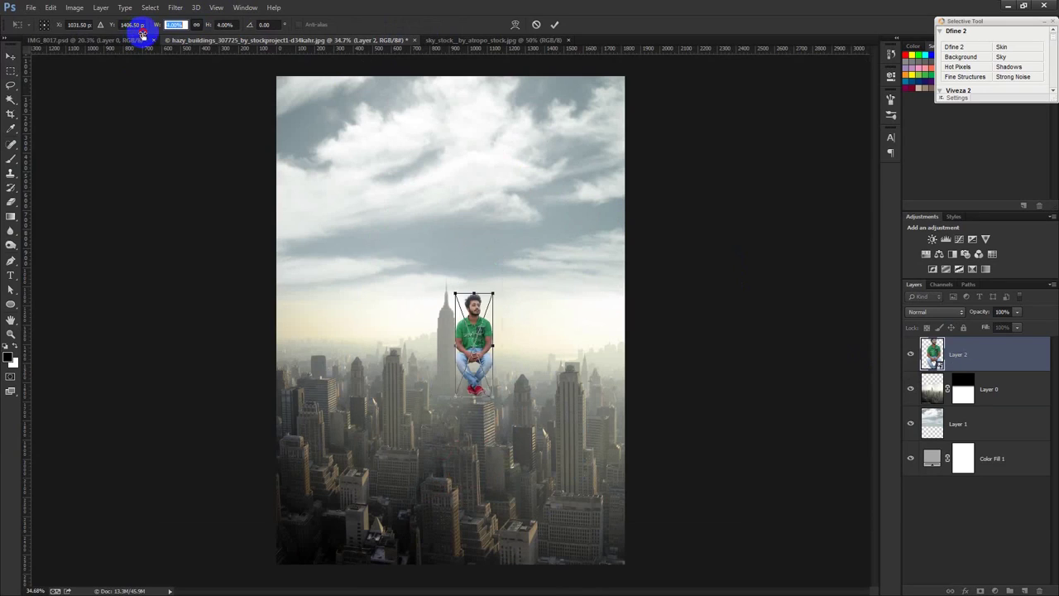
drag(139, 35, 151, 37)
drag(521, 216, 463, 243)
click(555, 24)
drag(460, 270, 455, 257)
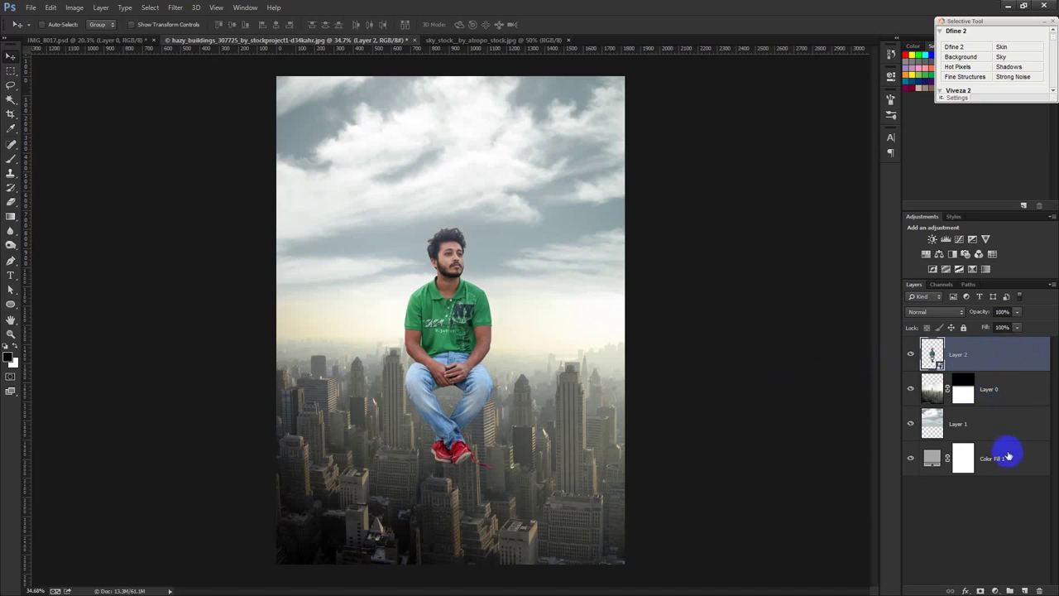
- Group the sky, city and Color Fill 1 layers into Group 1
click(994, 429)
drag(976, 313, 955, 313)
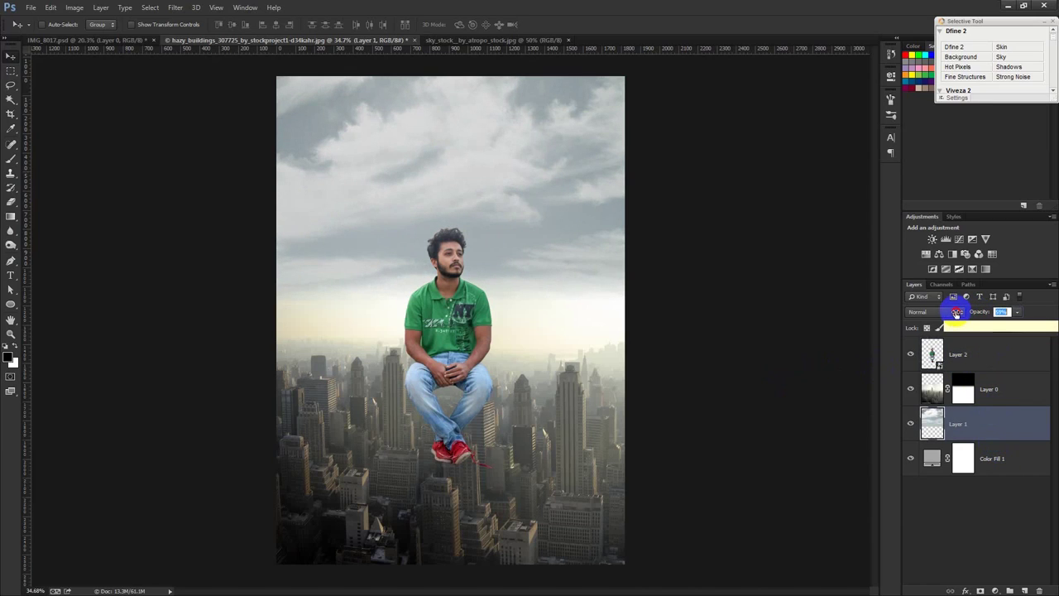
drag(1025, 311, 1056, 310)
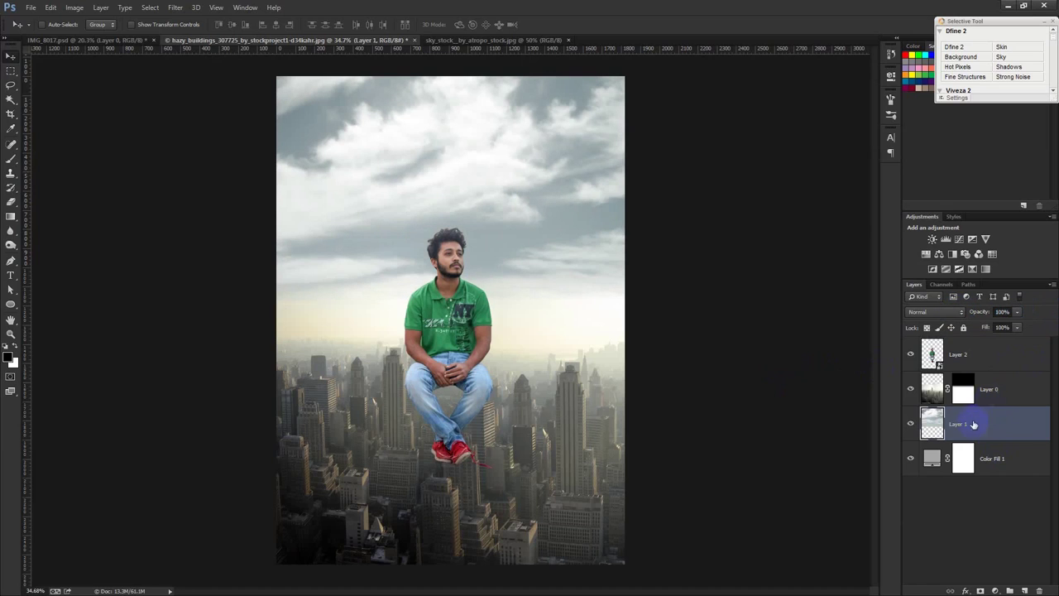
shift+click(999, 456)
click(1002, 401)
shift+click(1009, 459)
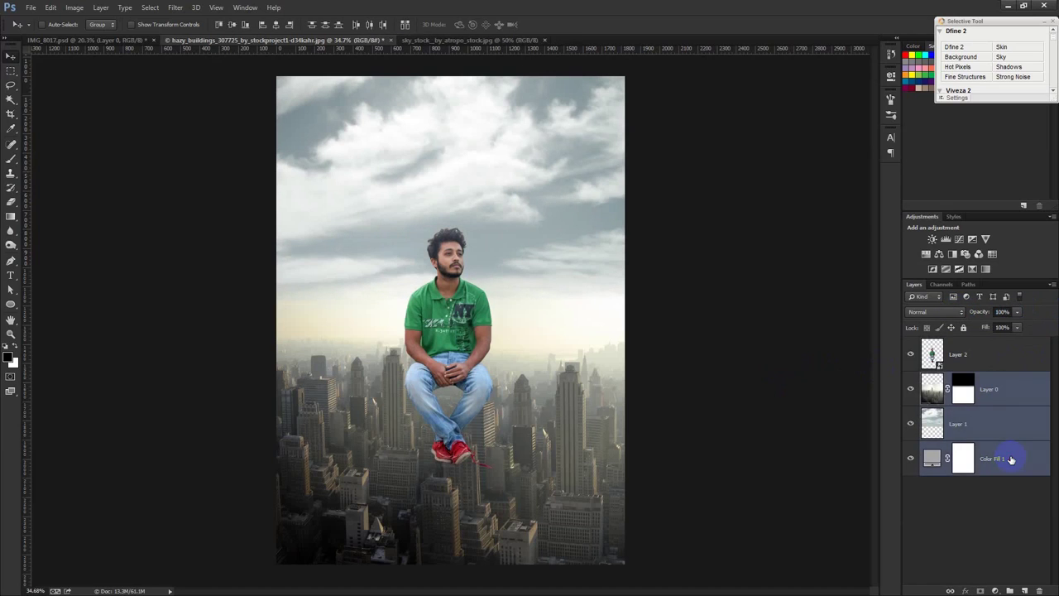
key(ctrl+g)
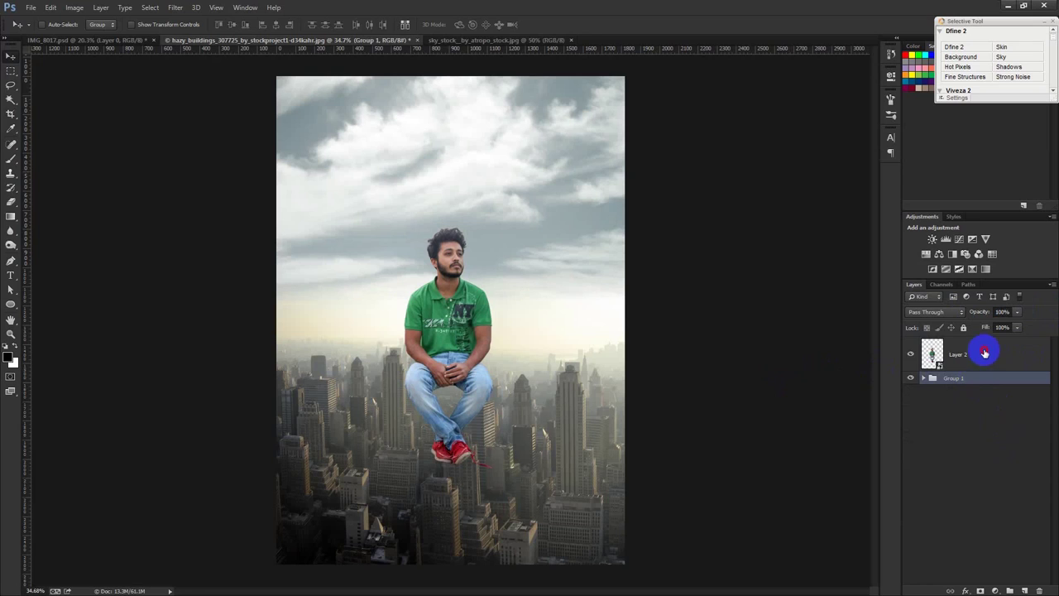
click(993, 351)
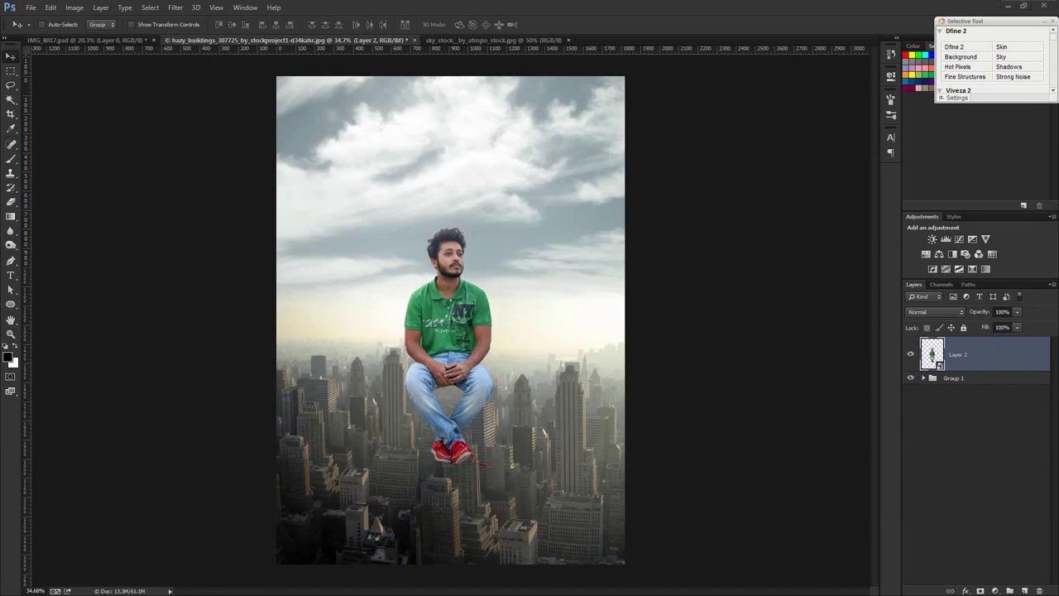
- Bring the rope swing into the city composition and place its layer below the man
drag(591, 71, 589, 42)
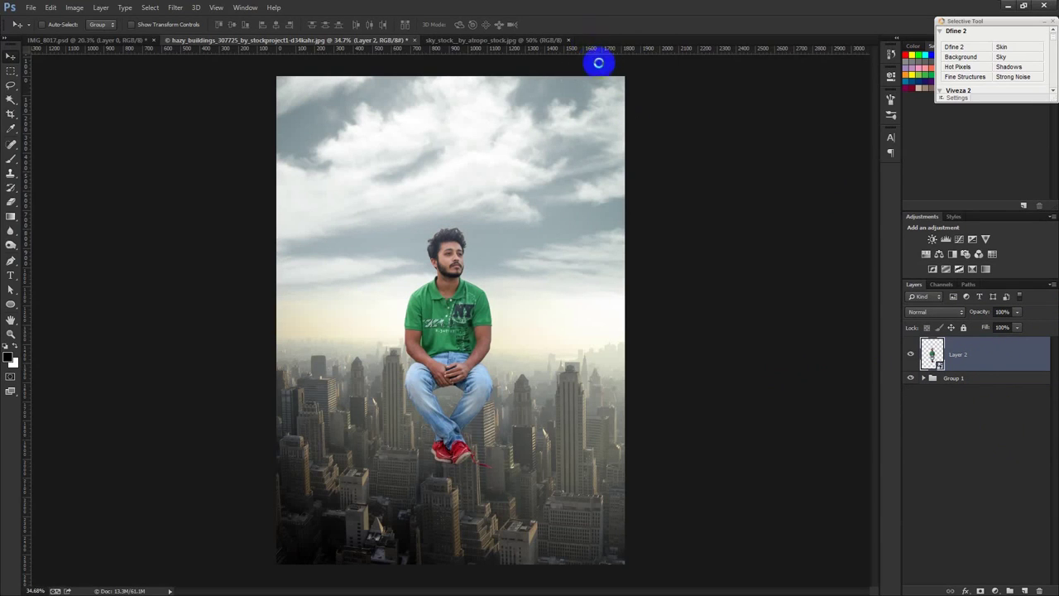
drag(512, 245, 496, 159)
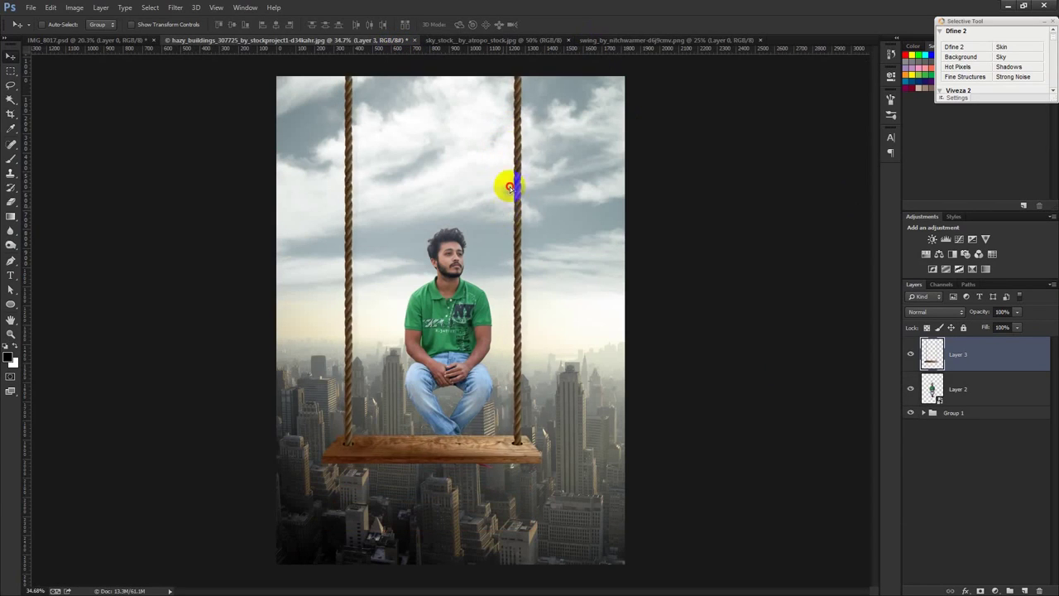
drag(496, 159, 501, 174)
drag(983, 371, 973, 398)
drag(609, 397, 609, 360)
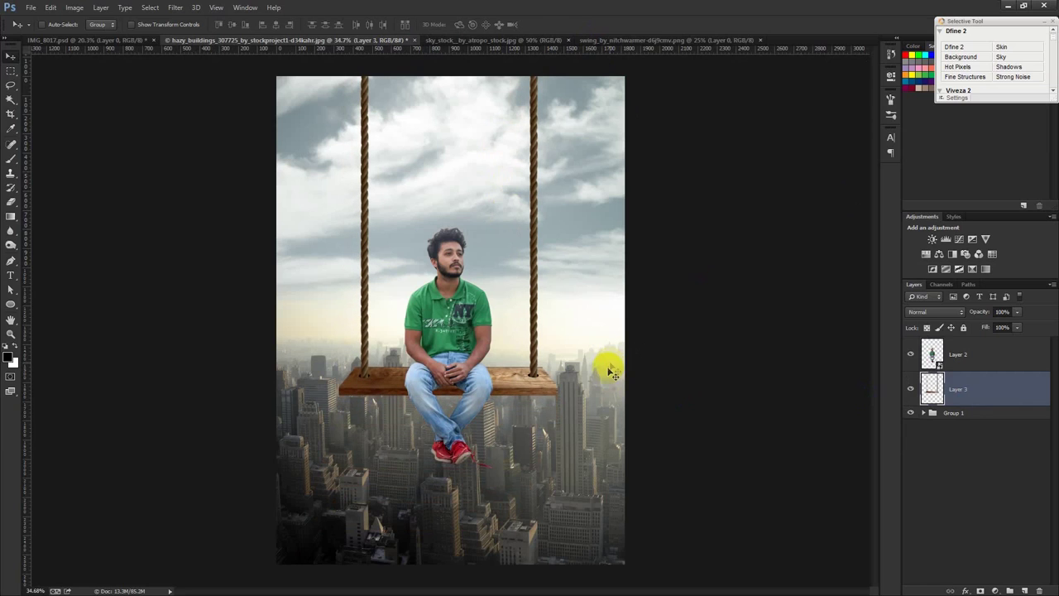
- Scale the swing to about 63.6%, tilt it slightly and set its seat under the man
key(ctrl+t)
mouse_move(549, 391)
mouse_down()
mouse_move(488, 335)
mouse_move(505, 376)
mouse_up()
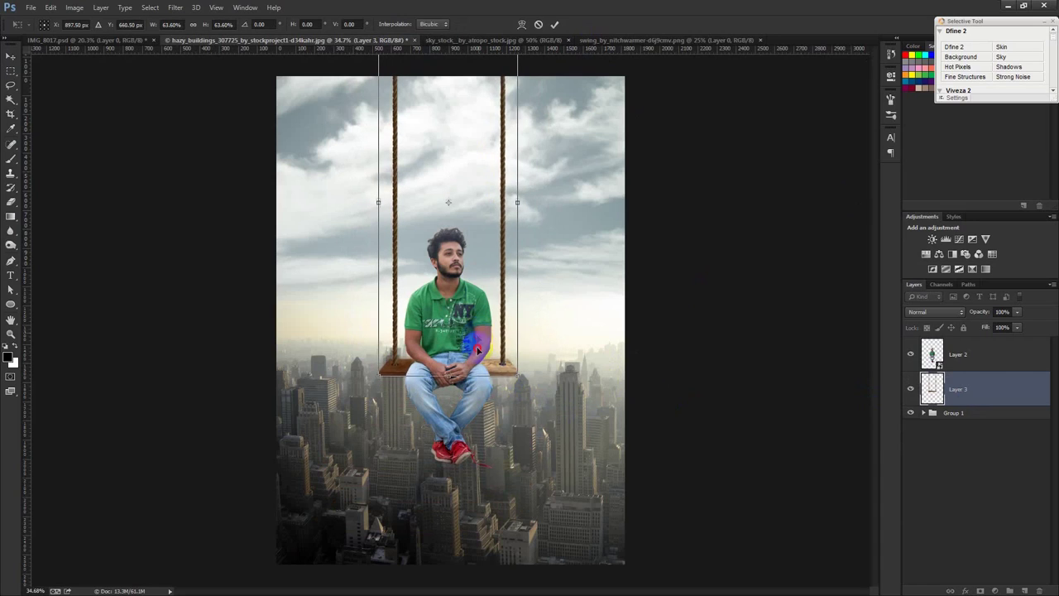
drag(476, 331, 476, 341)
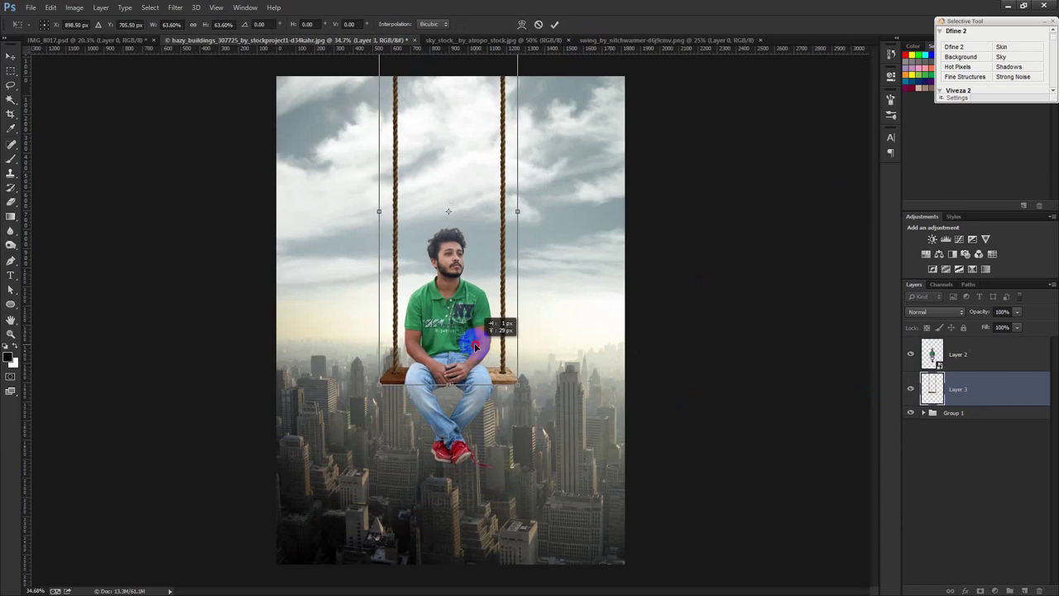
drag(573, 393, 591, 373)
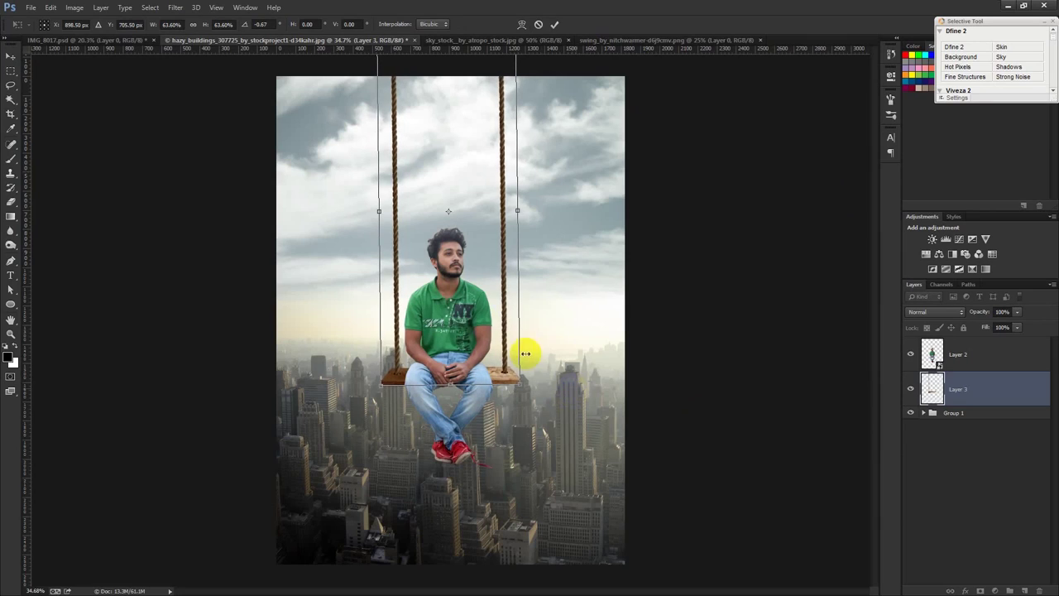
drag(461, 306, 480, 308)
key(Return)
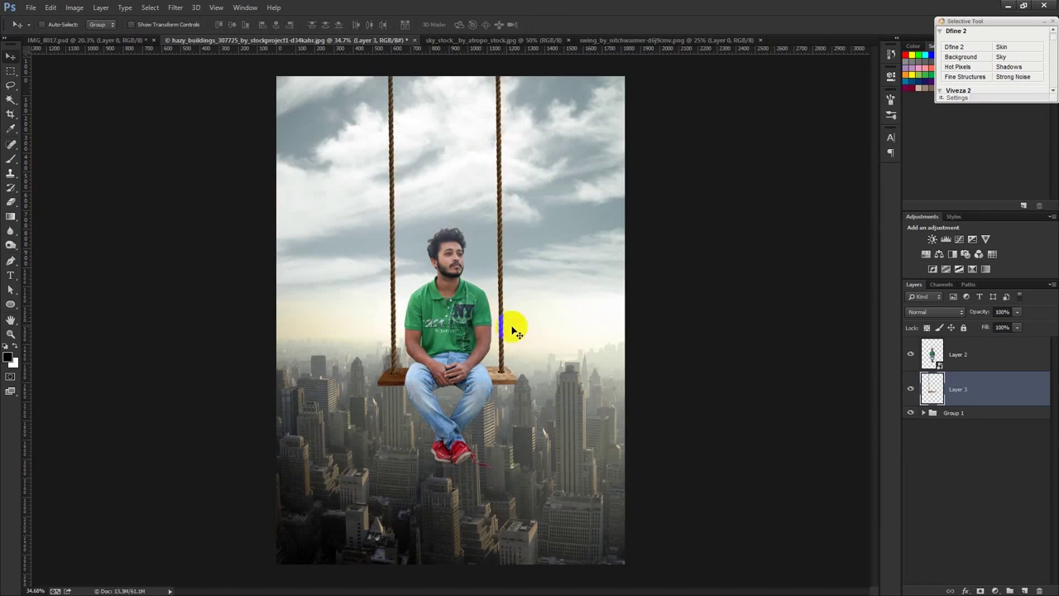
click(77, 8)
mouse_move(90, 36)
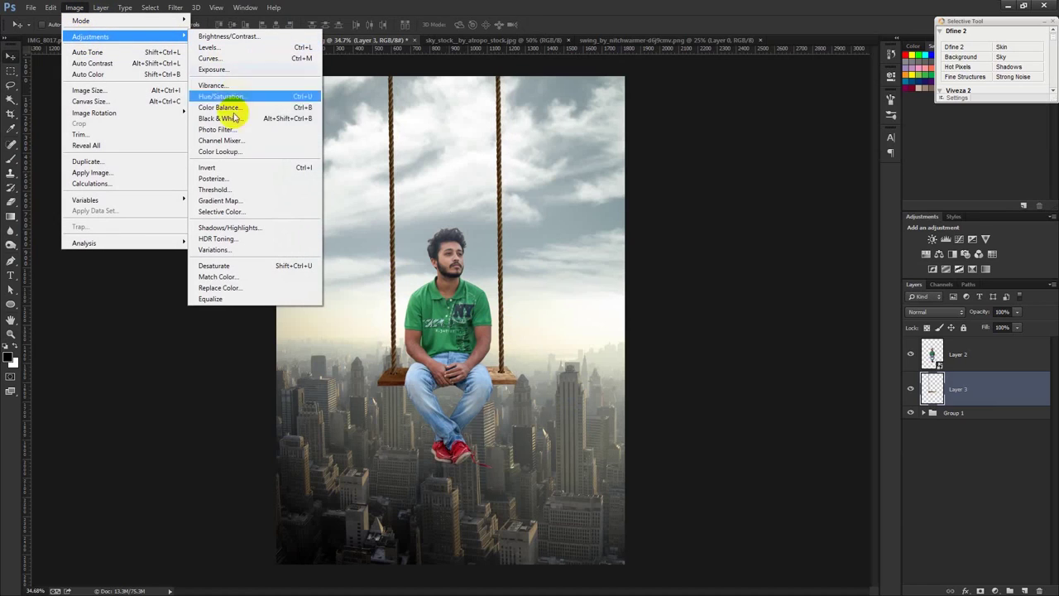
- Reduce the swing's saturation to -51 with Hue/Saturation
click(236, 96)
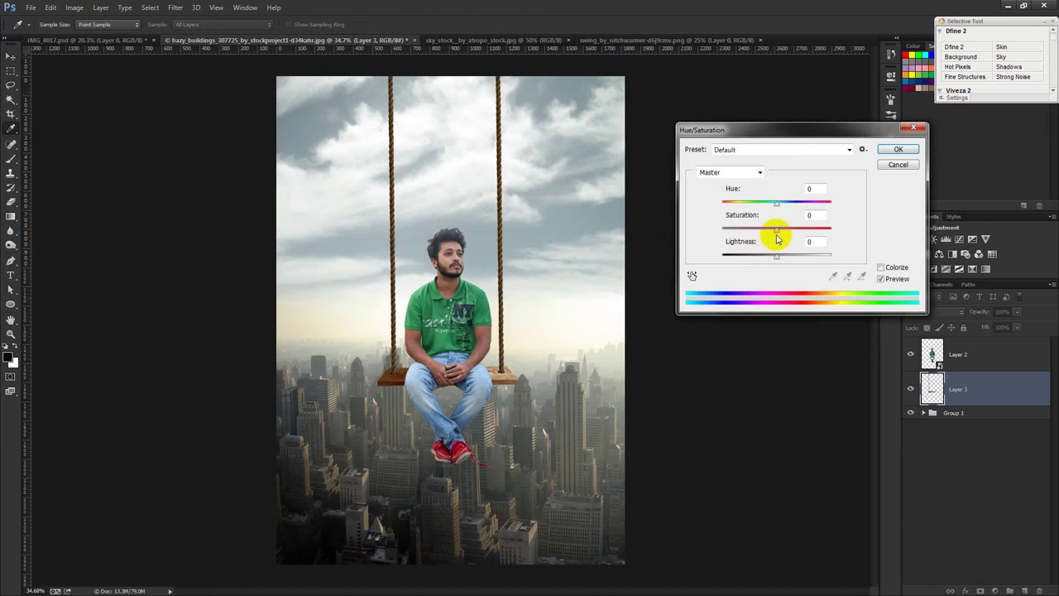
mouse_move(771, 234)
mouse_down()
mouse_move(749, 232)
mouse_move(782, 257)
mouse_up()
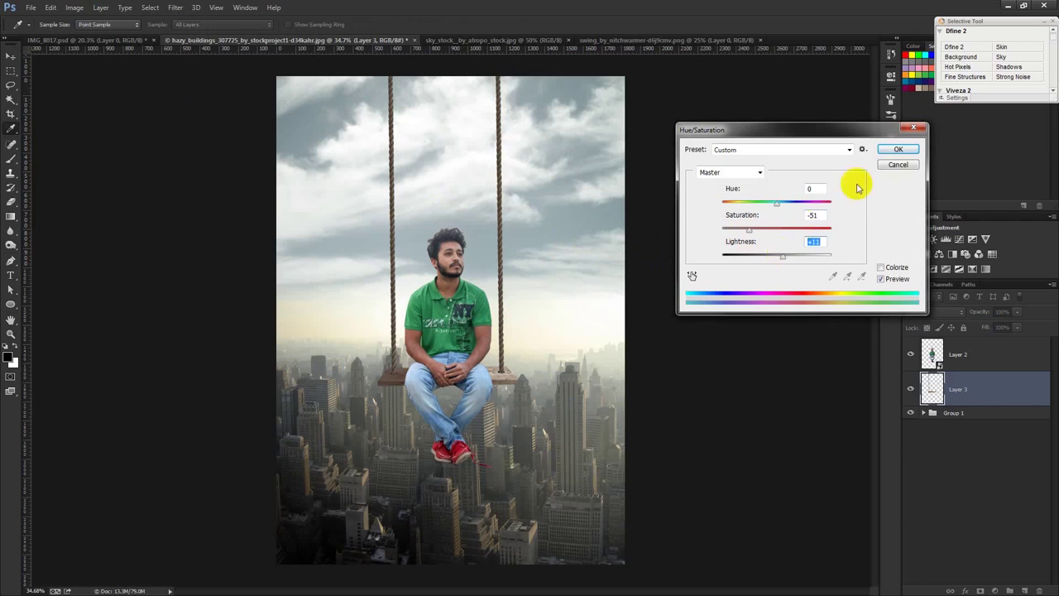
click(898, 149)
- Rasterize the man's layer and cut its saturation to -33 with Hue/Saturation
click(976, 361)
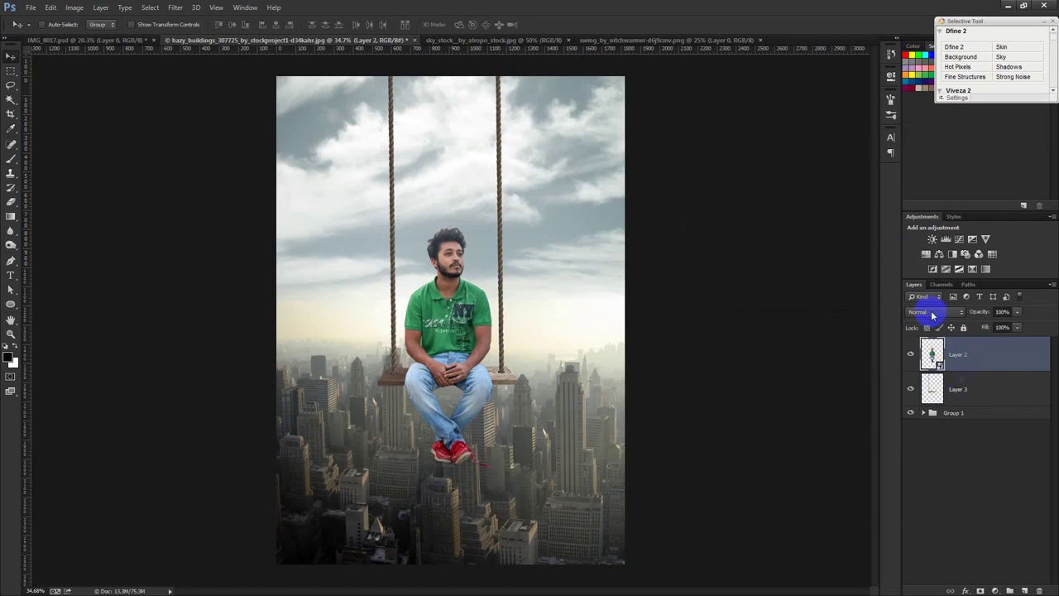
right_click(980, 354)
click(886, 267)
click(75, 8)
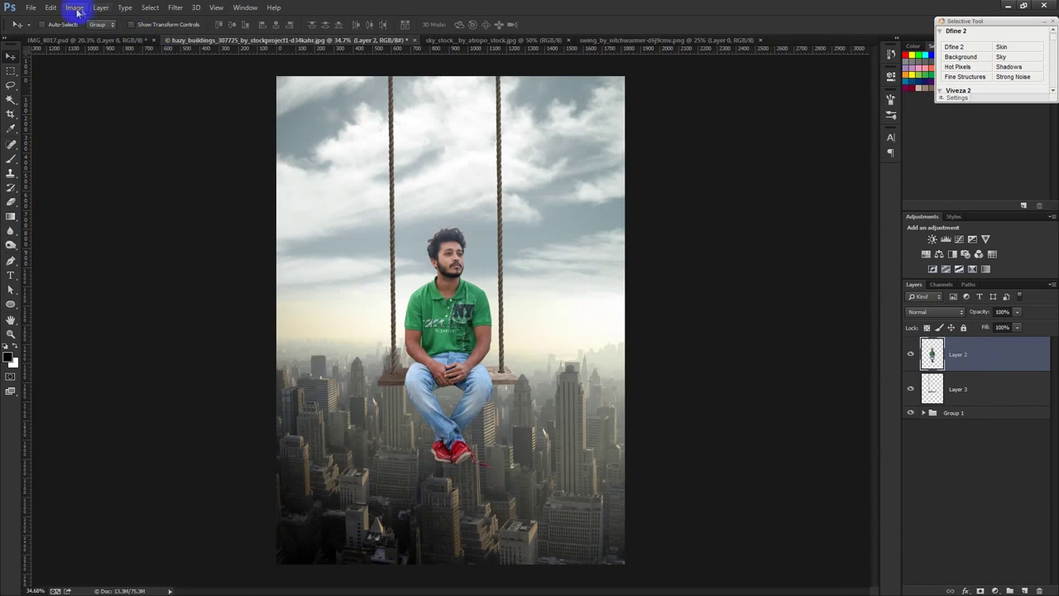
click(219, 97)
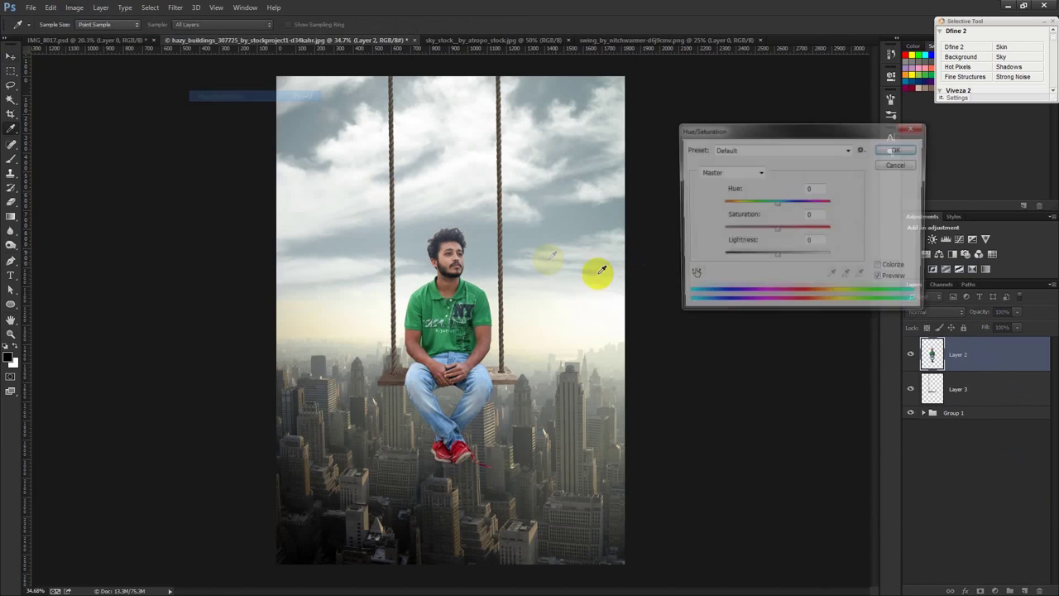
drag(774, 235, 760, 236)
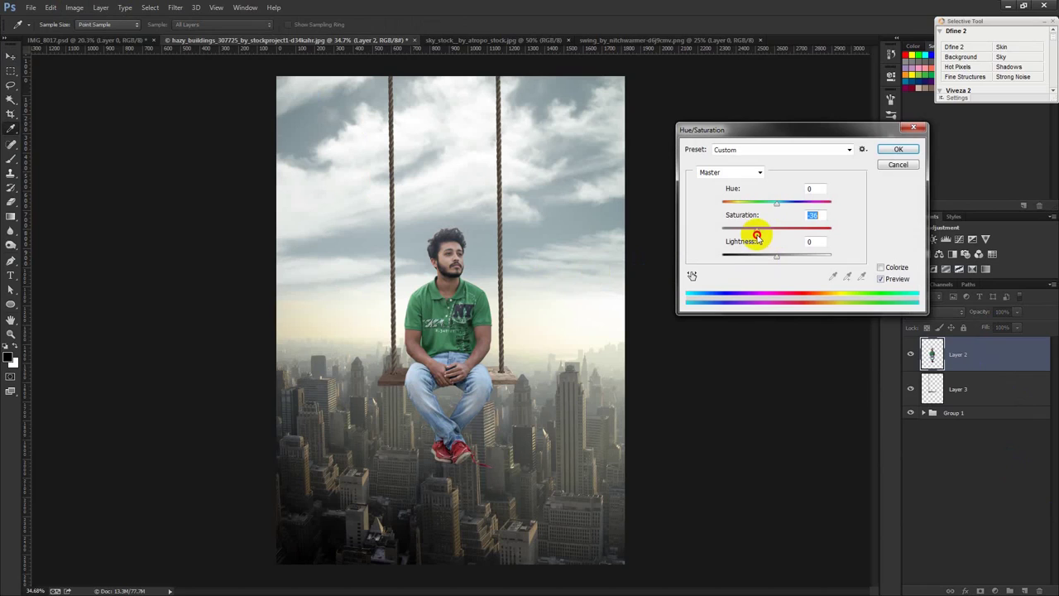
drag(759, 237, 759, 238)
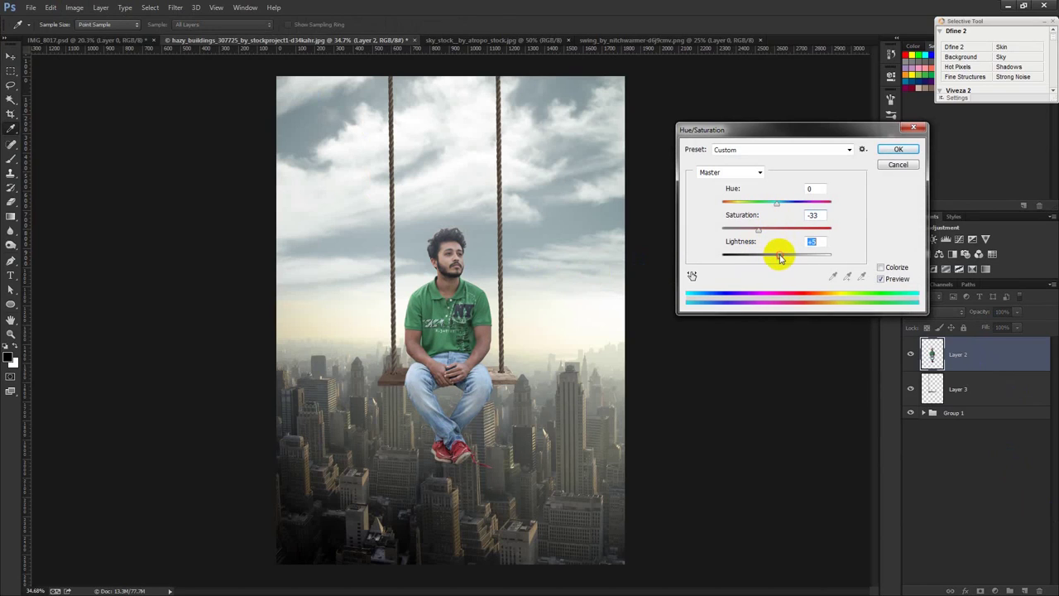
click(898, 150)
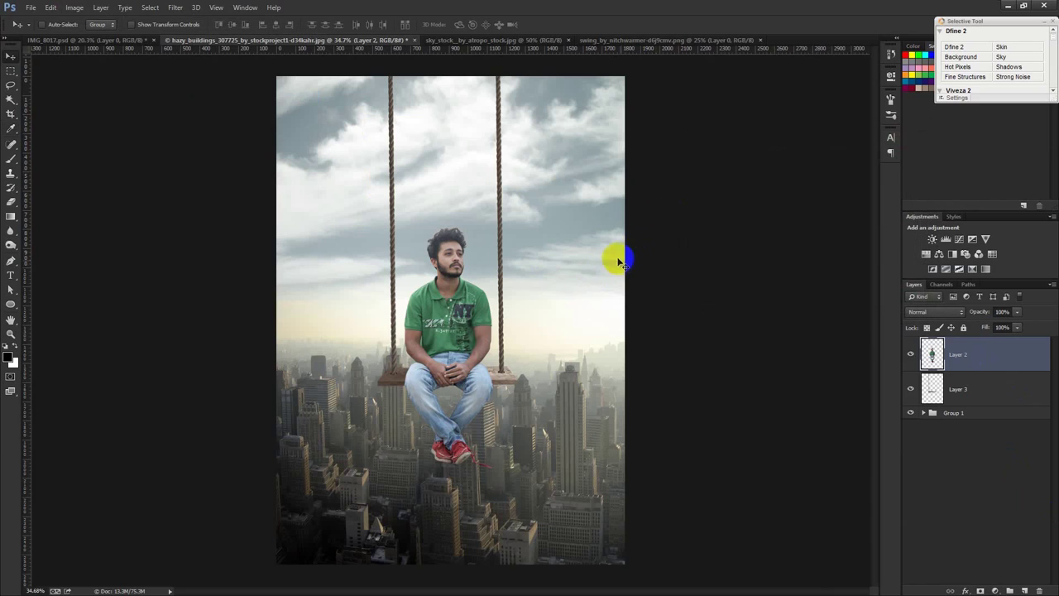
- Lower the man onto the swing seat and nudge him slightly right
scroll(479, 369, up, 3)
mouse_move(545, 355)
mouse_down()
mouse_move(543, 345)
mouse_move(512, 357)
mouse_up()
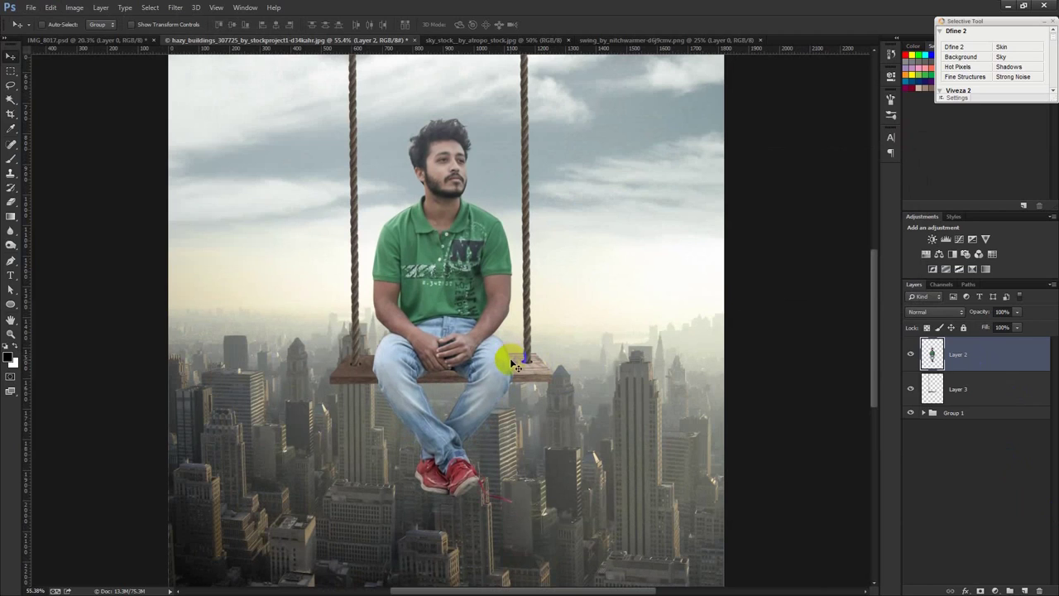
key(Right)
key(Right)
key(Right)
key(Right)
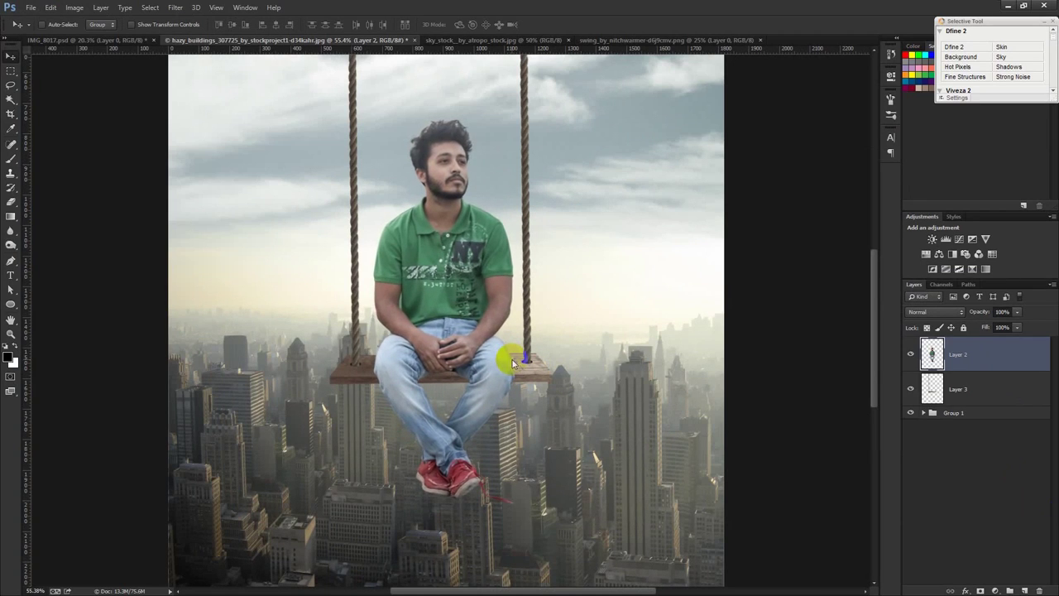
key(ctrl+0)
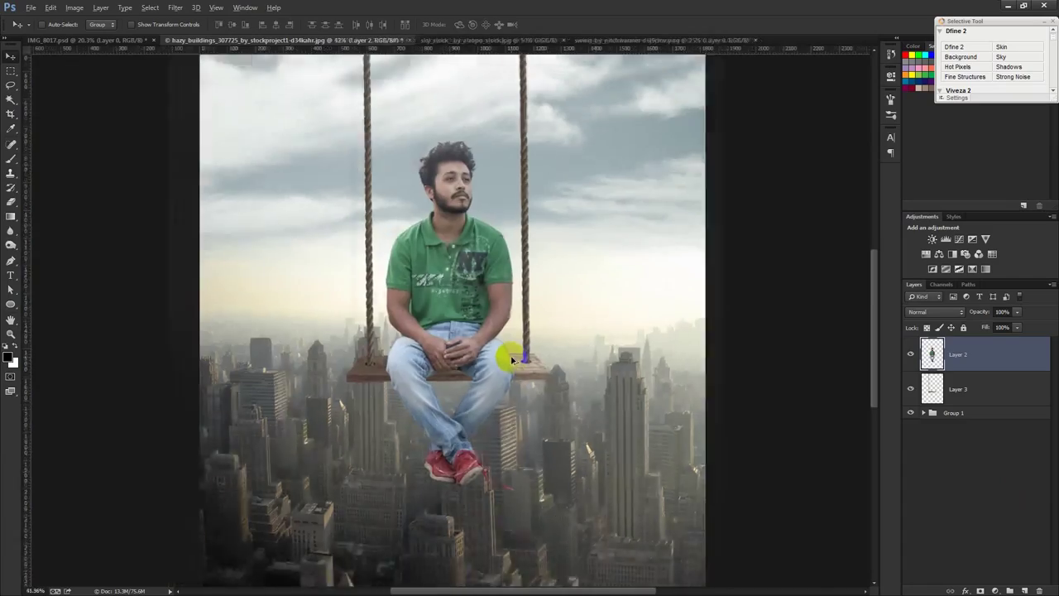
- Zoom in and out to inspect the composite, then select the swing layer
scroll(467, 422, up, 5)
scroll(473, 464, up, 5)
scroll(475, 468, up, 3)
scroll(475, 468, down, 3)
scroll(475, 465, down, 3)
scroll(475, 464, down, 2)
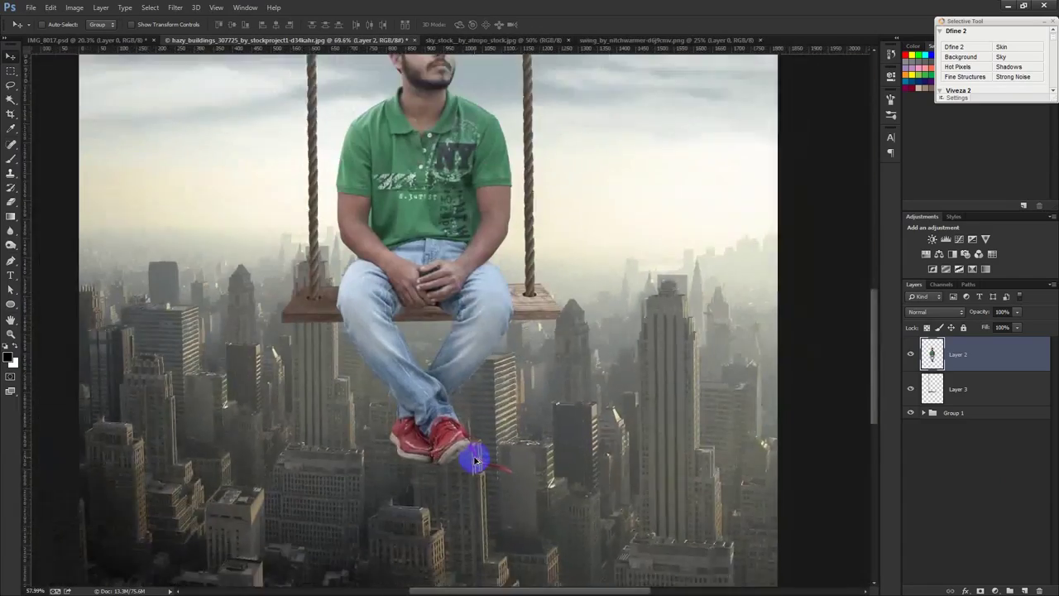
scroll(475, 460, down, 1)
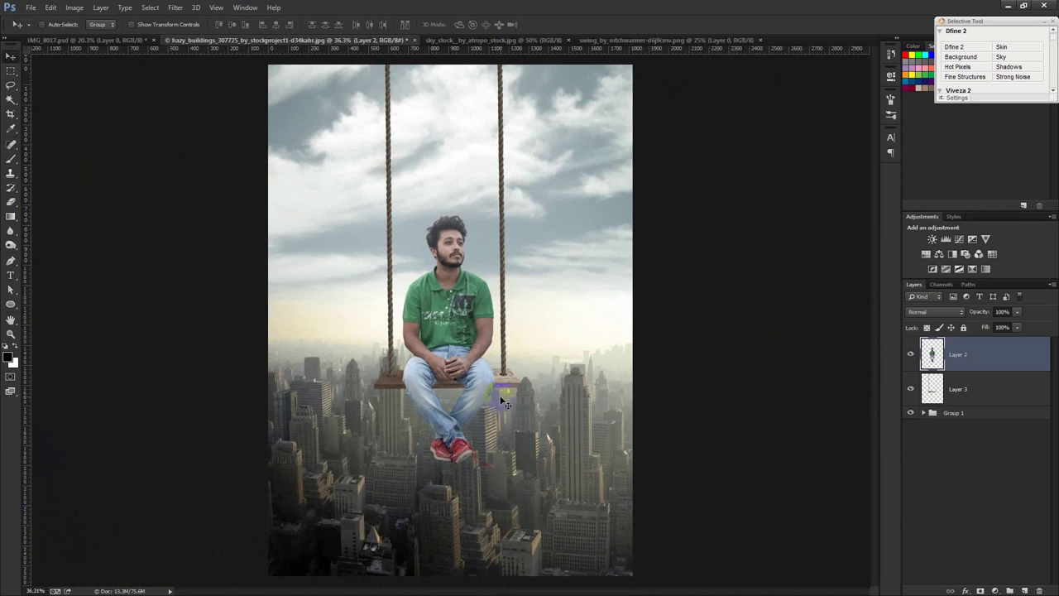
scroll(505, 401, up, 2)
scroll(502, 397, up, 3)
scroll(454, 383, up, 3)
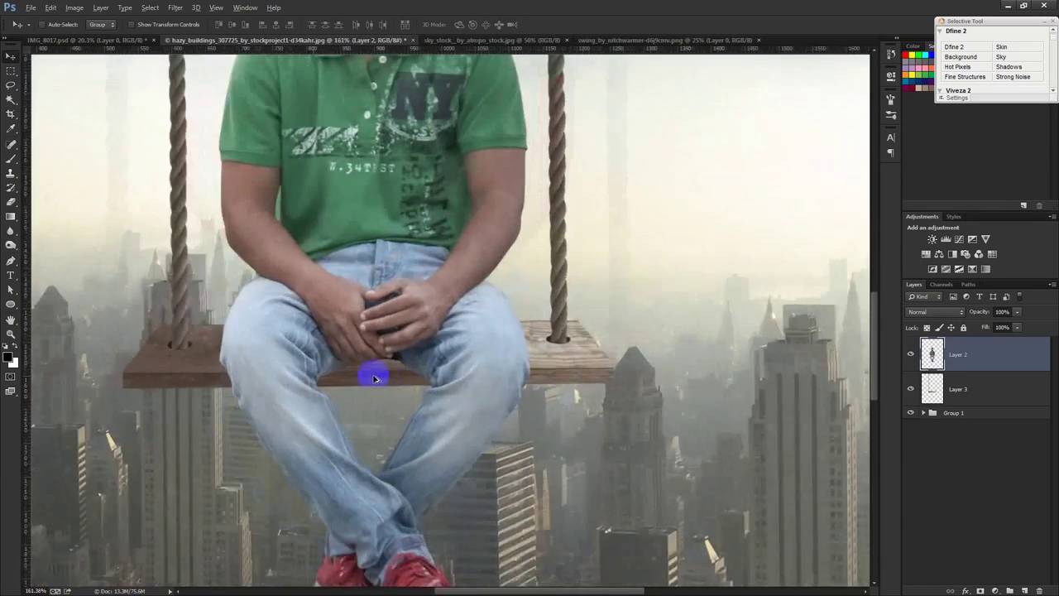
scroll(373, 377, up, 1)
click(960, 389)
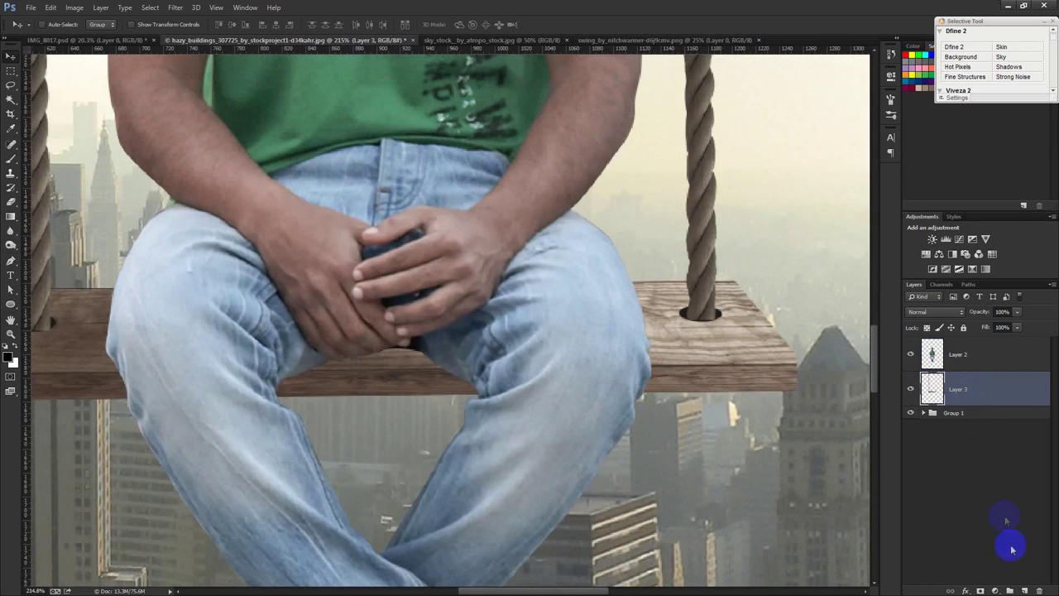
- Add a new layer above the swing and clip it to the swing layer
click(1023, 590)
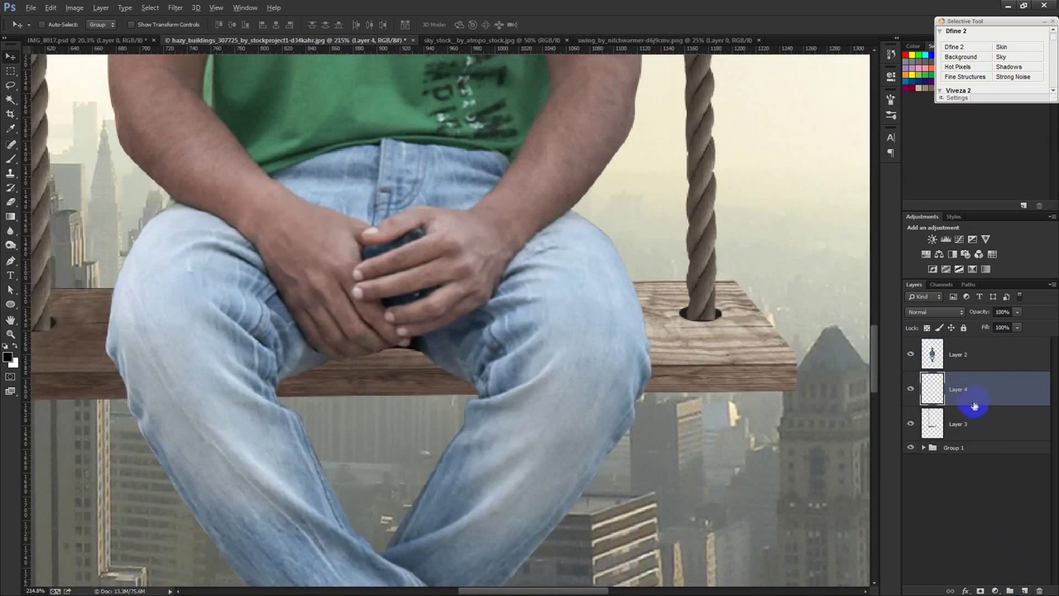
right_click(981, 394)
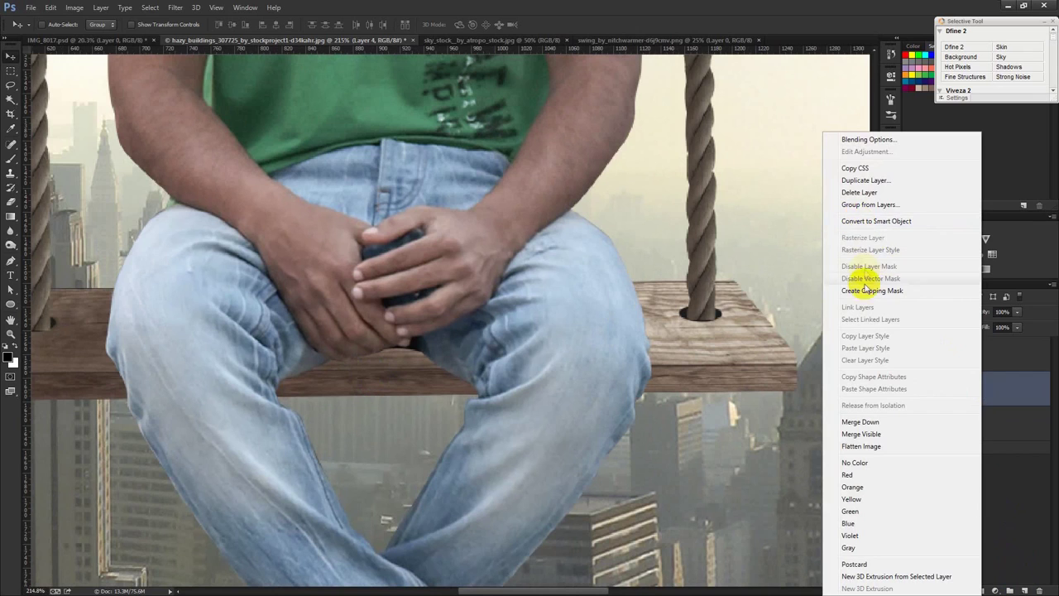
click(871, 290)
scroll(315, 340, up, 1)
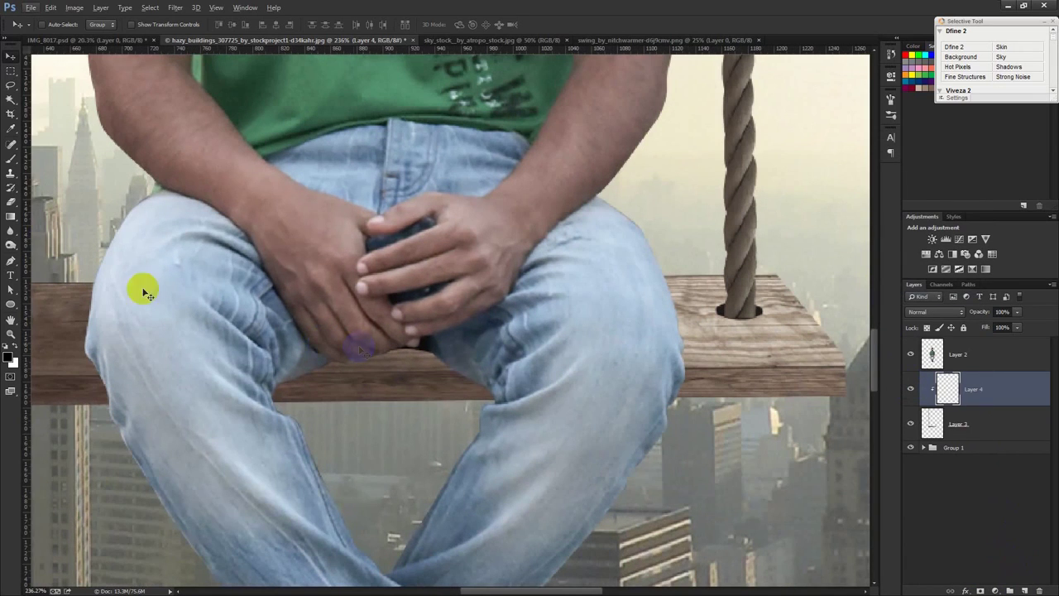
- Brush soft shadow onto the swing seat under both thighs, the middle and the left end
click(10, 158)
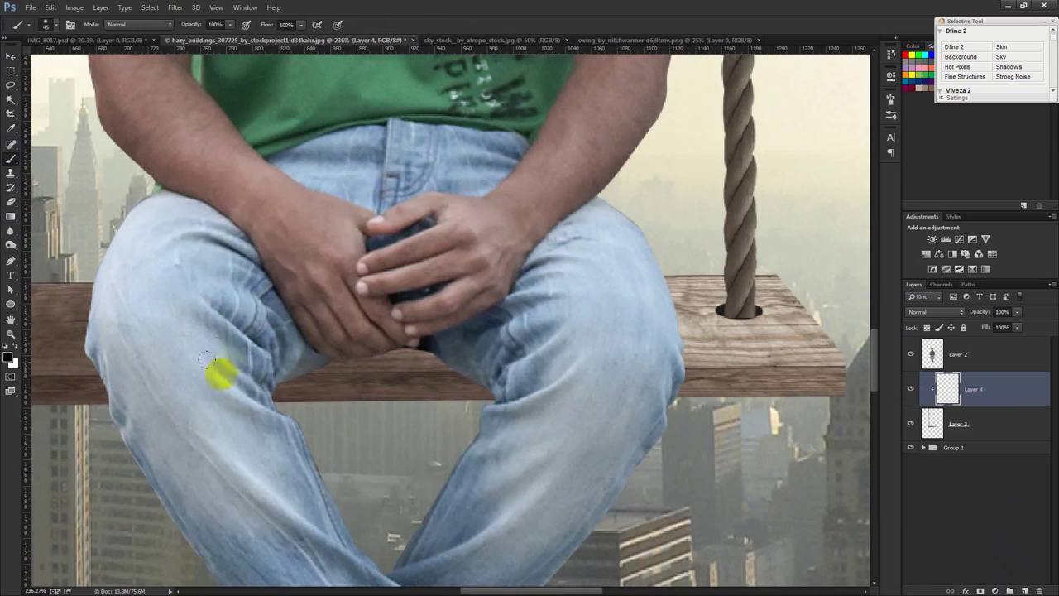
mouse_move(254, 397)
mouse_down()
mouse_move(295, 331)
mouse_move(456, 288)
mouse_move(472, 336)
mouse_move(528, 365)
mouse_move(402, 314)
mouse_move(296, 251)
mouse_up()
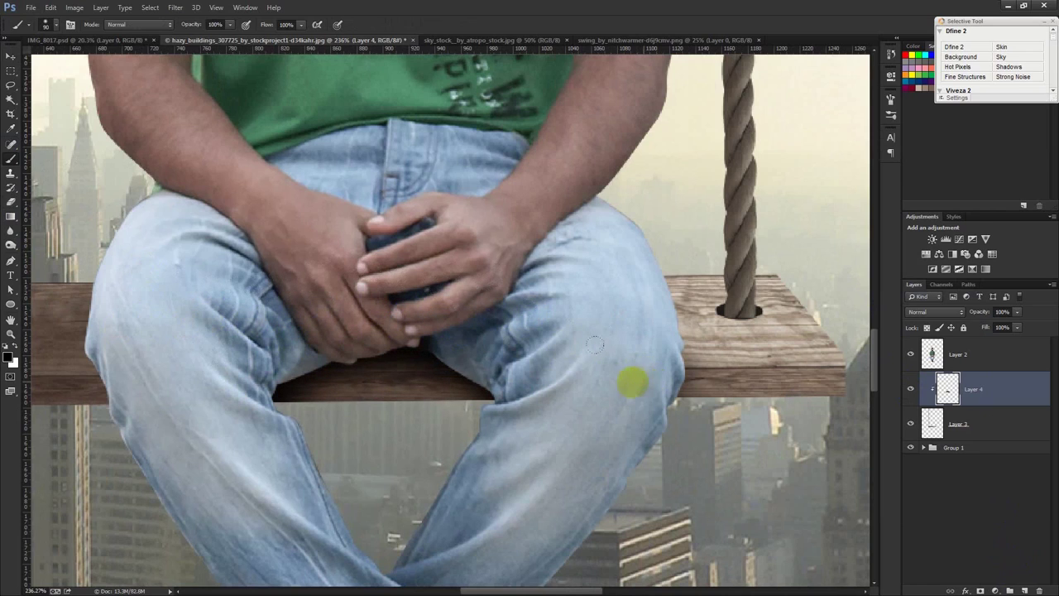
click(450, 369)
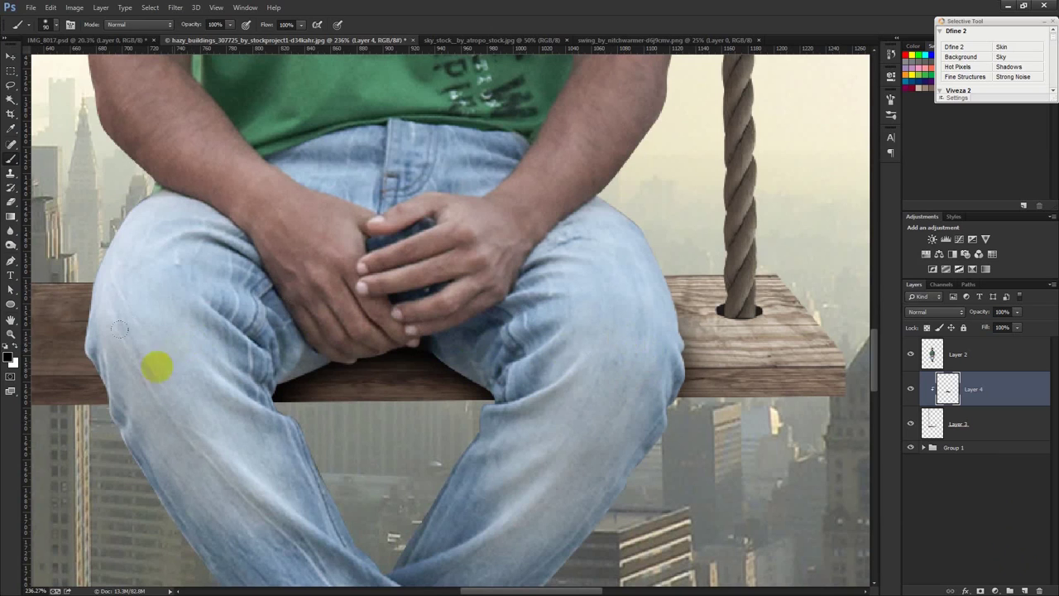
scroll(138, 326, down, 3)
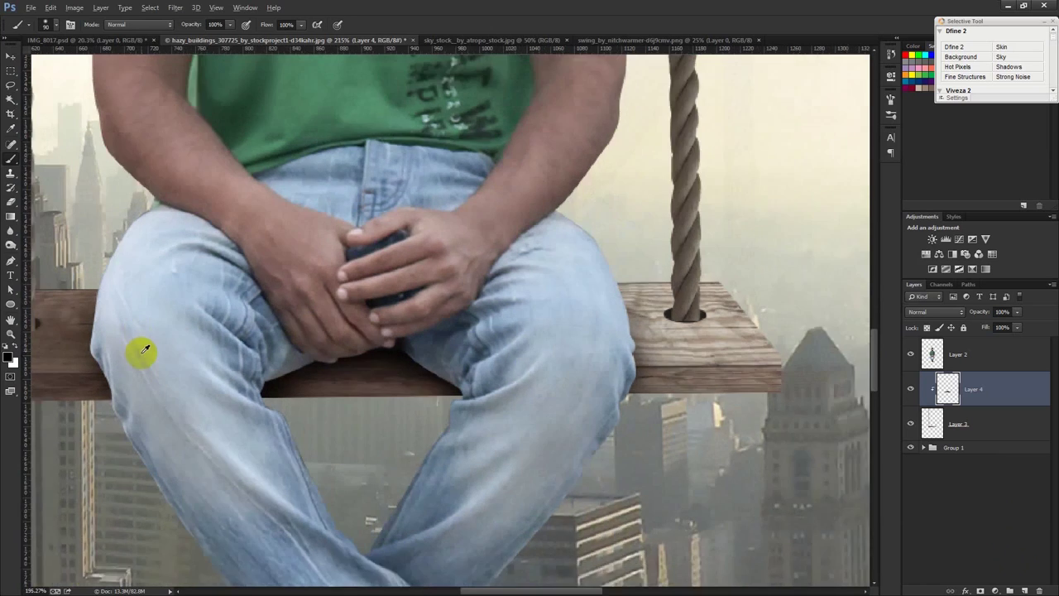
scroll(144, 354, down, 1)
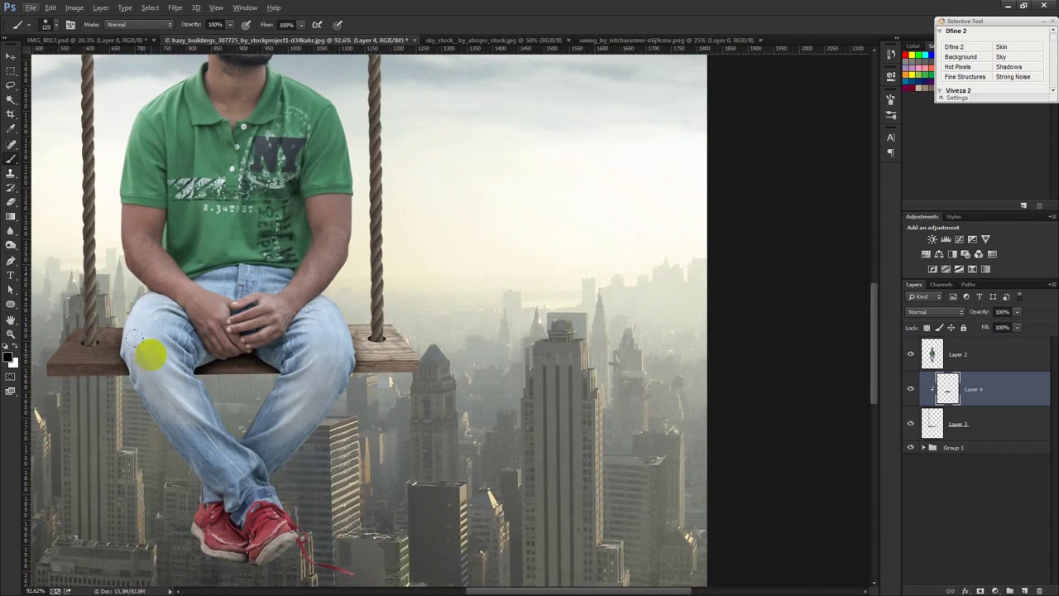
click(229, 360)
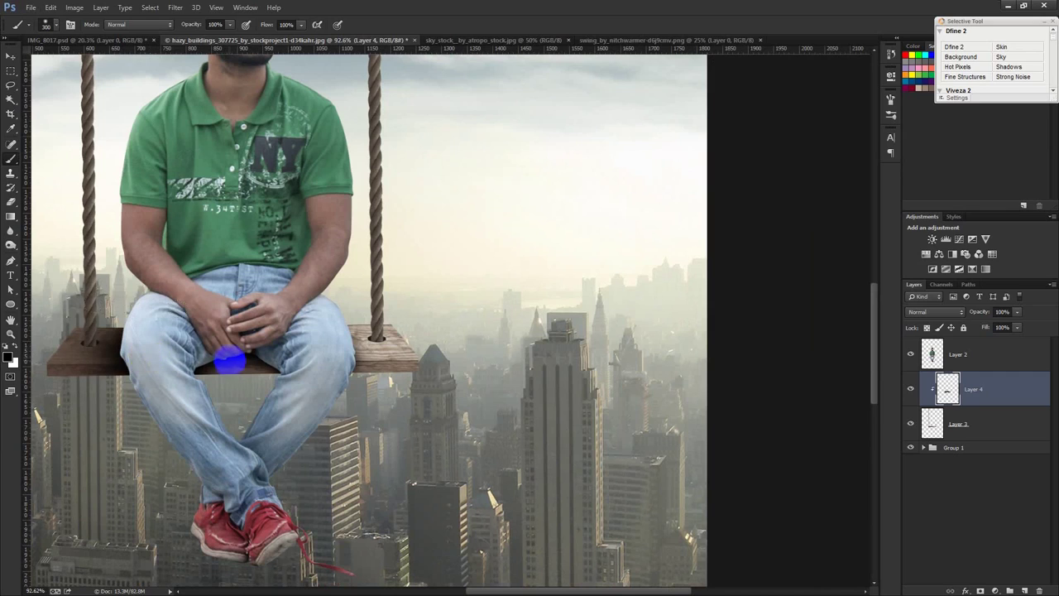
drag(88, 406, 118, 449)
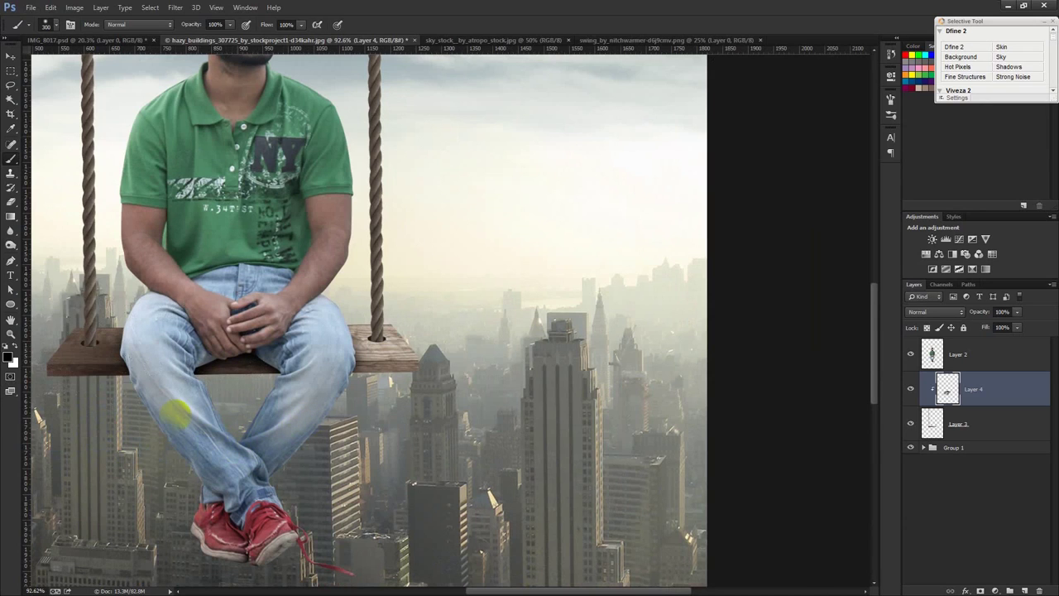
scroll(198, 418, down, 2)
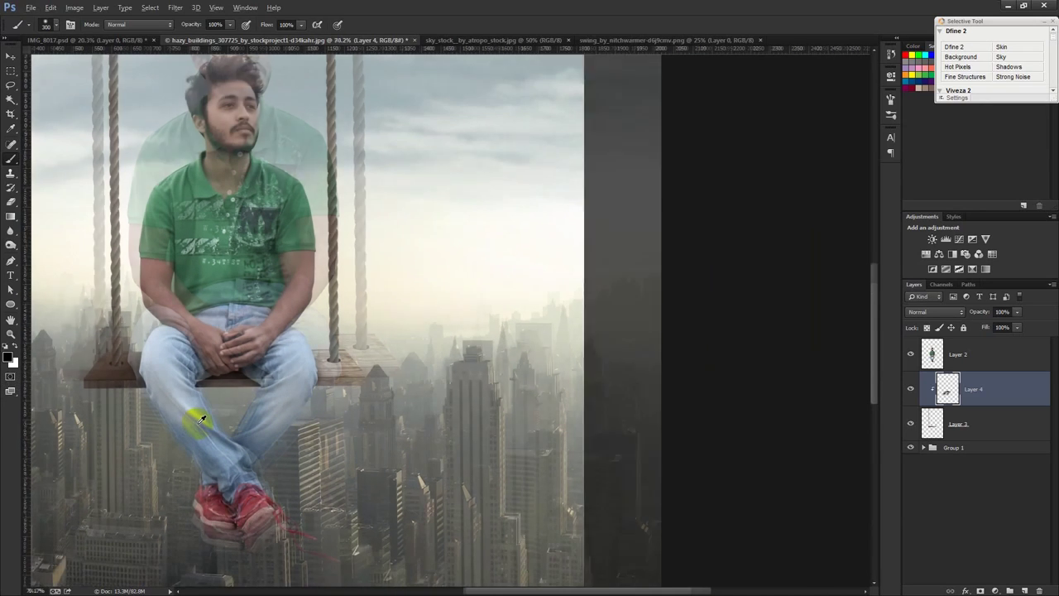
- Select the man's Layer 2 and add a new empty layer above it
click(11, 58)
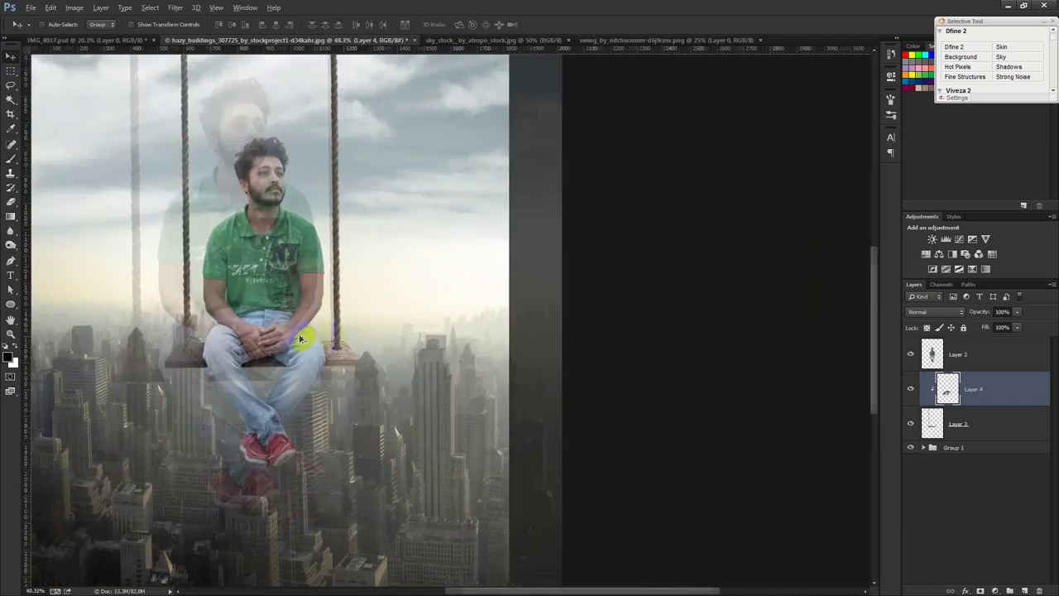
scroll(215, 350, down, 3)
scroll(320, 354, up, 3)
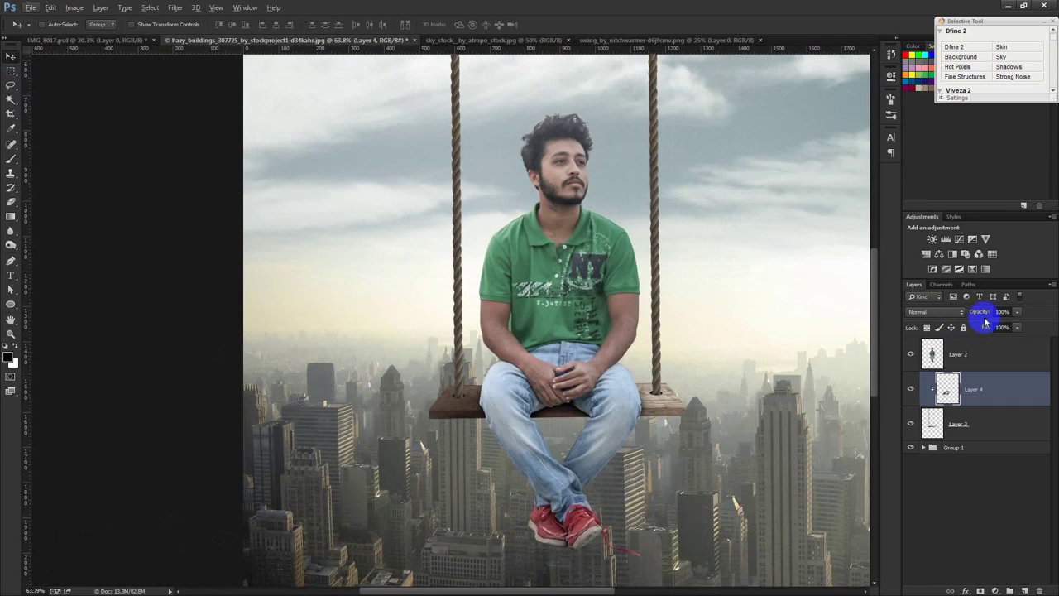
click(979, 366)
click(1024, 590)
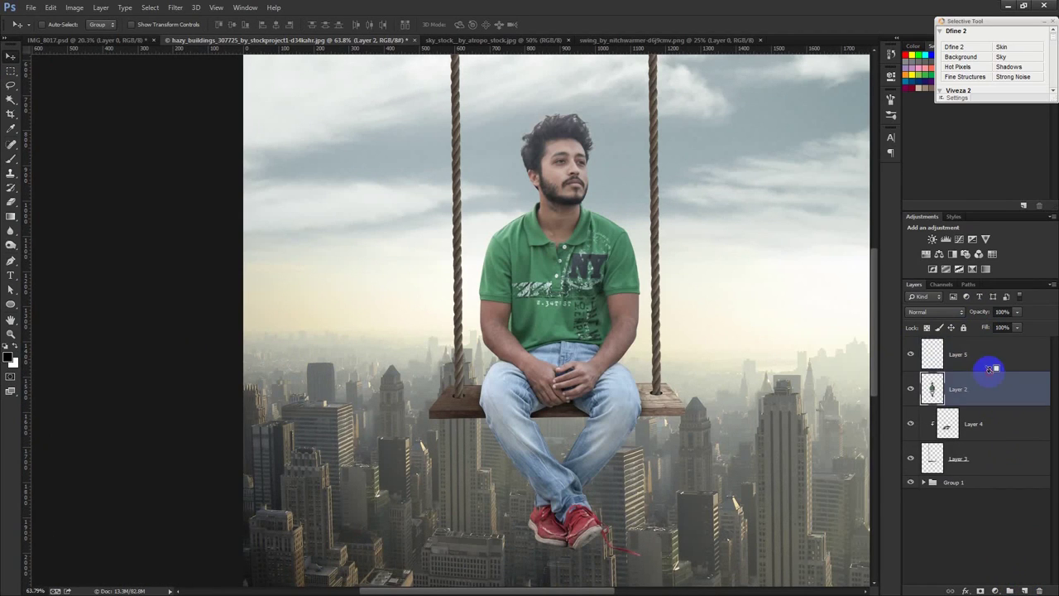
- Clip Layer 5 to the man and brush shadow onto the jeans along the seat edge
alt+click(993, 370)
scroll(594, 448, up, 4)
scroll(486, 386, up, 3)
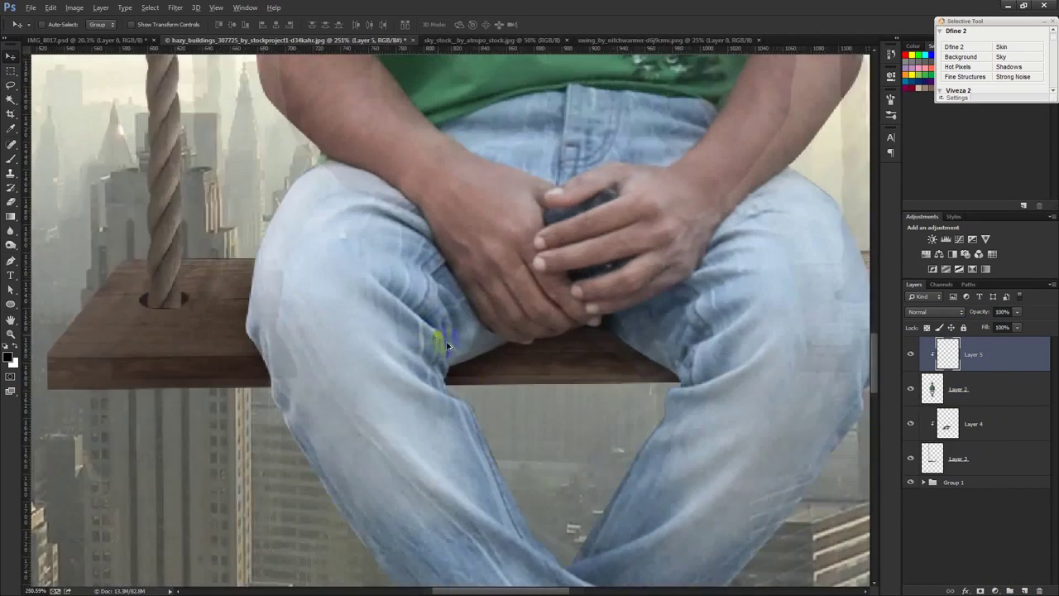
click(10, 165)
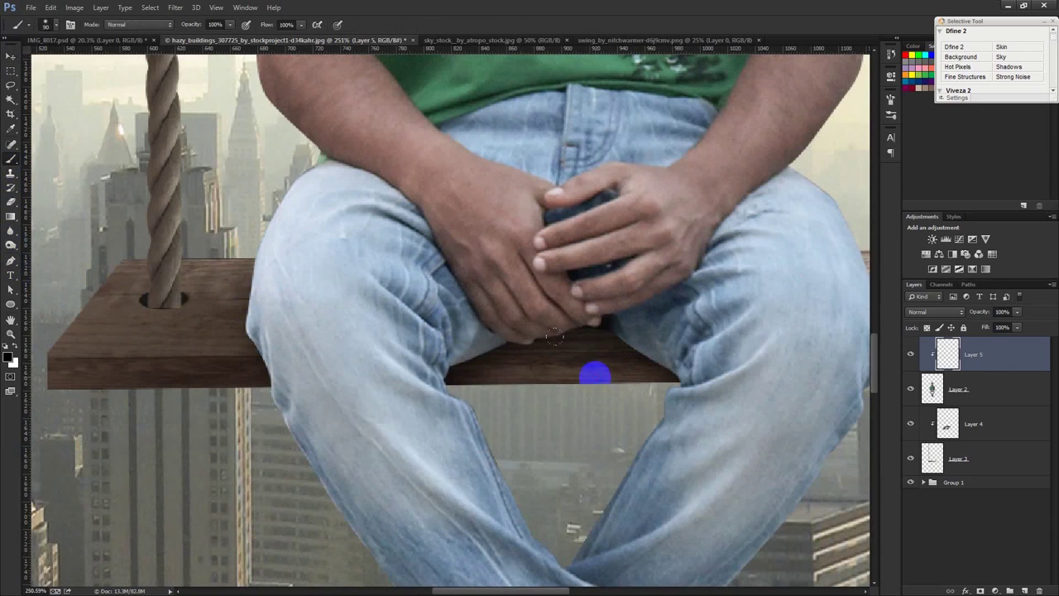
drag(607, 387, 523, 435)
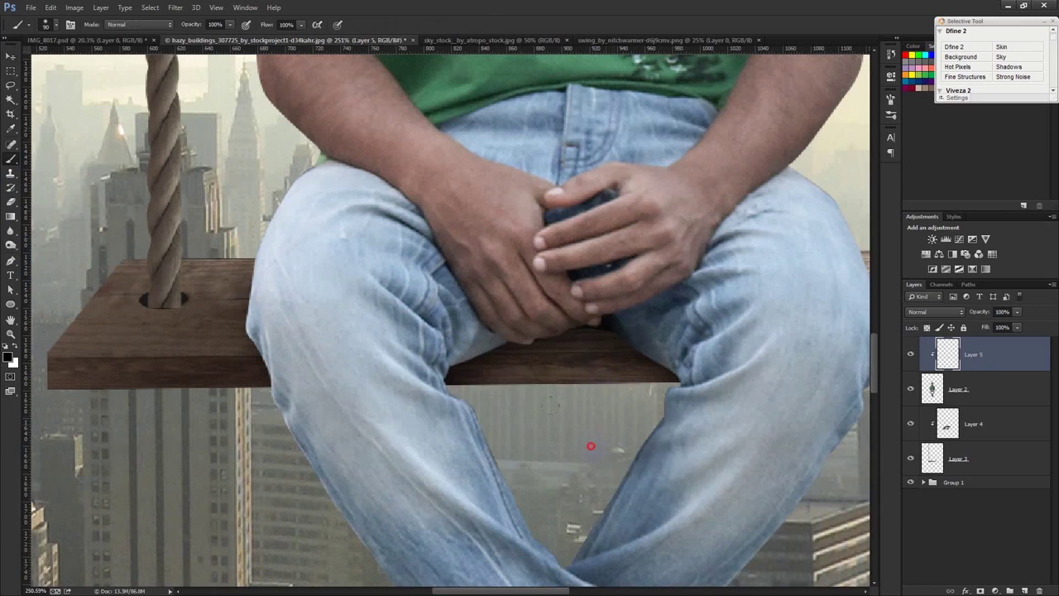
drag(639, 378, 459, 347)
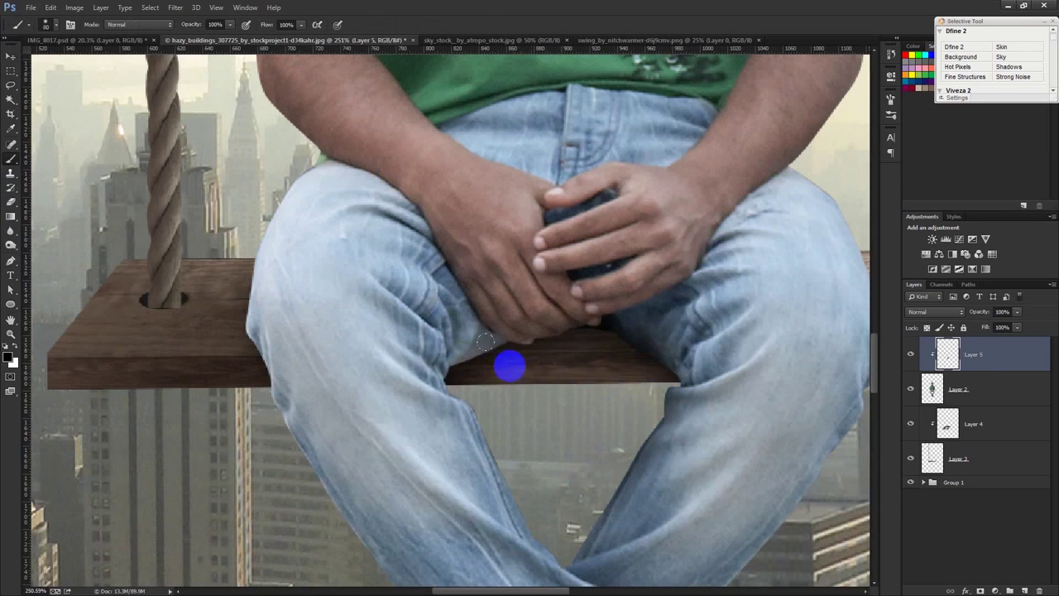
drag(465, 356, 499, 370)
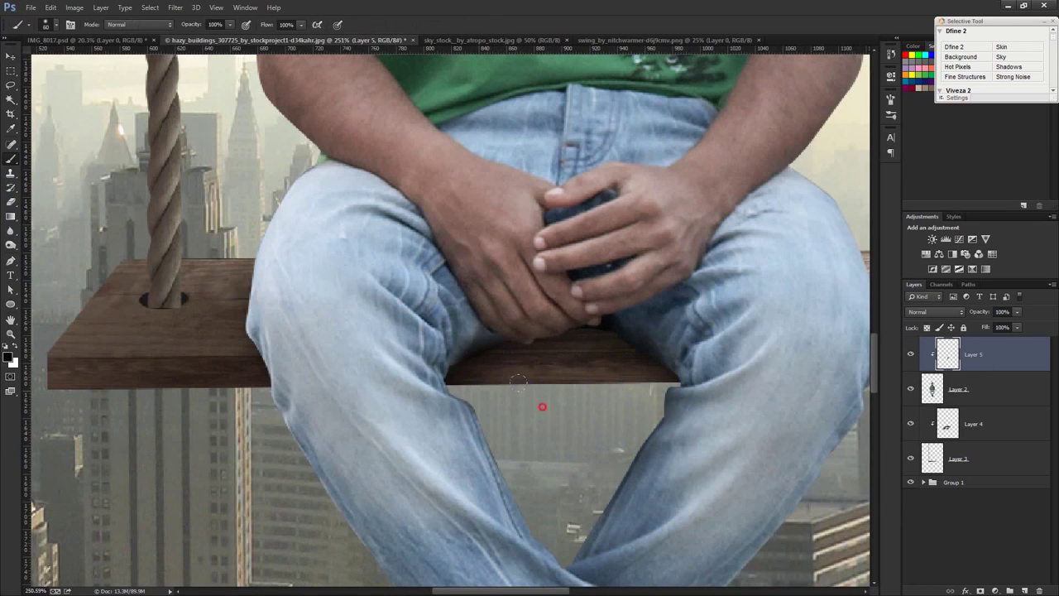
drag(602, 378, 555, 357)
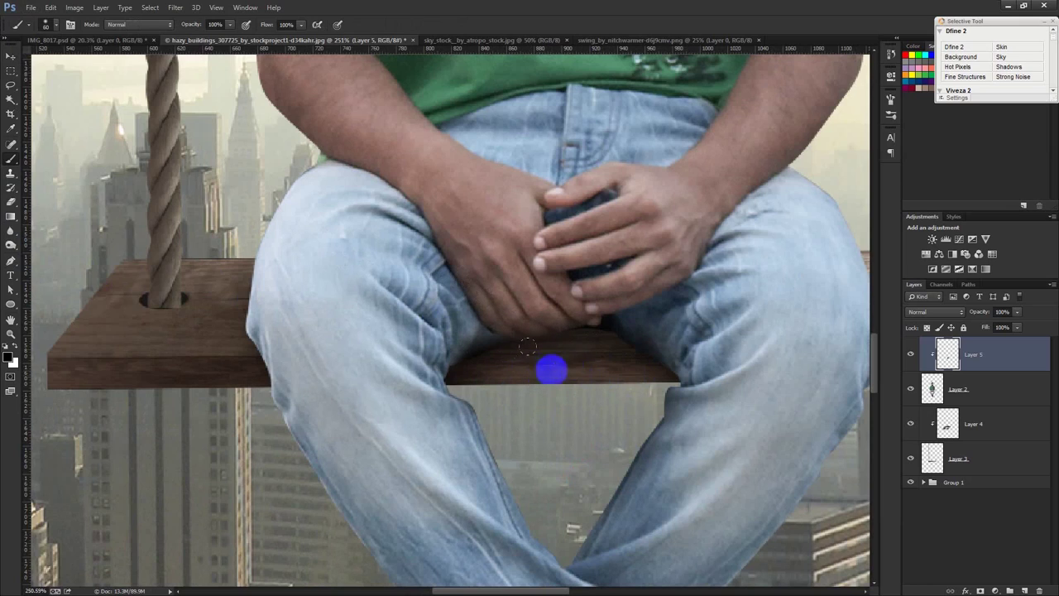
- Adjust the seat-shadow Layer 4's opacity, trying 79% and 91%, and settle on 86%
click(960, 420)
mouse_move(979, 312)
mouse_down()
mouse_move(987, 328)
mouse_move(993, 314)
mouse_up()
drag(804, 350, 596, 396)
click(960, 356)
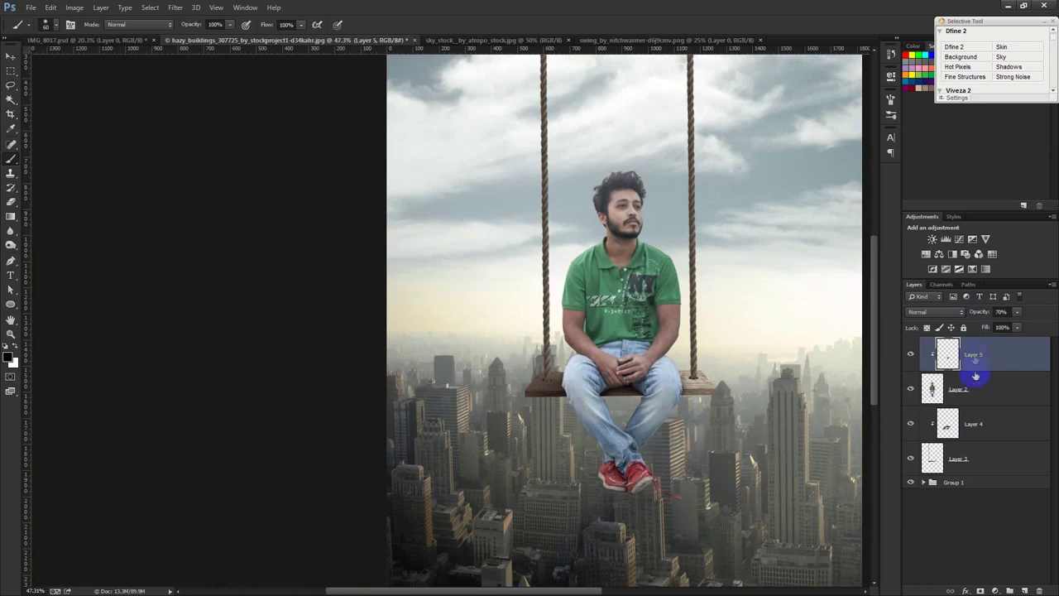
click(993, 422)
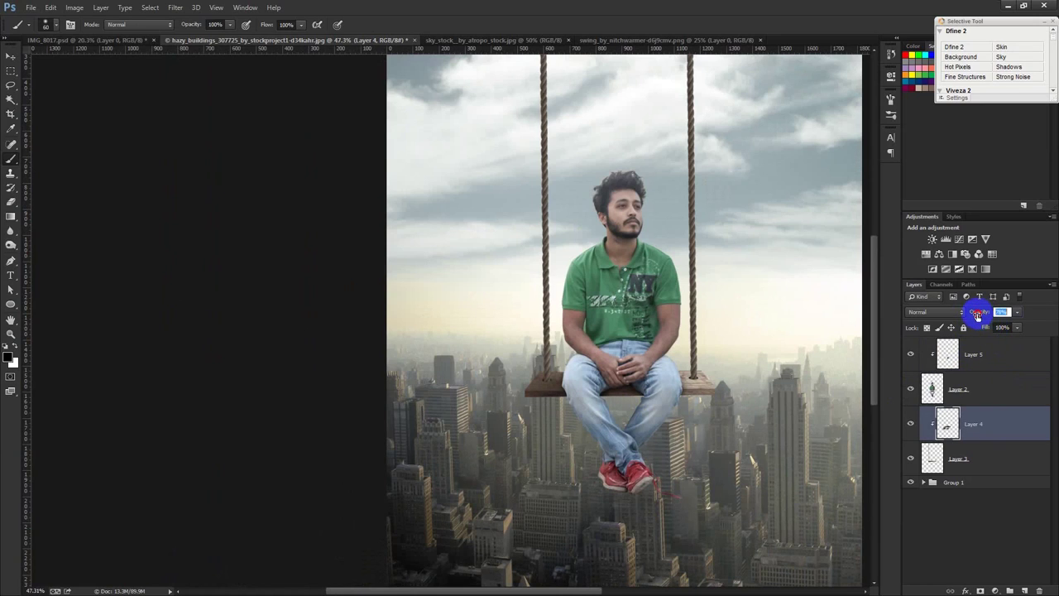
drag(982, 313, 976, 437)
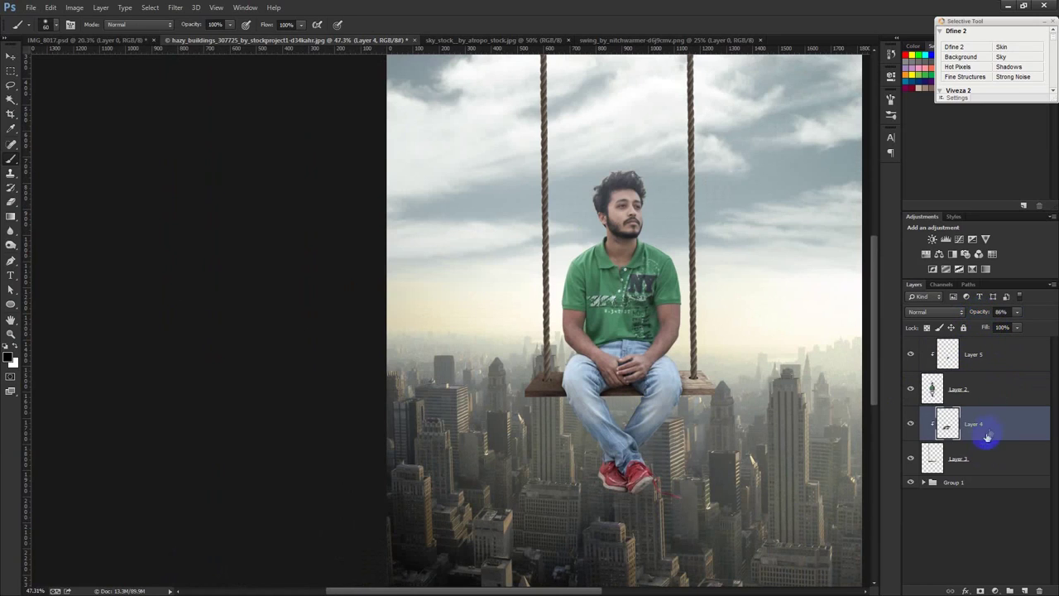
- Add Layer 6 above Layer 4 and brush shadow where the jeans meet the seat edge
click(1024, 589)
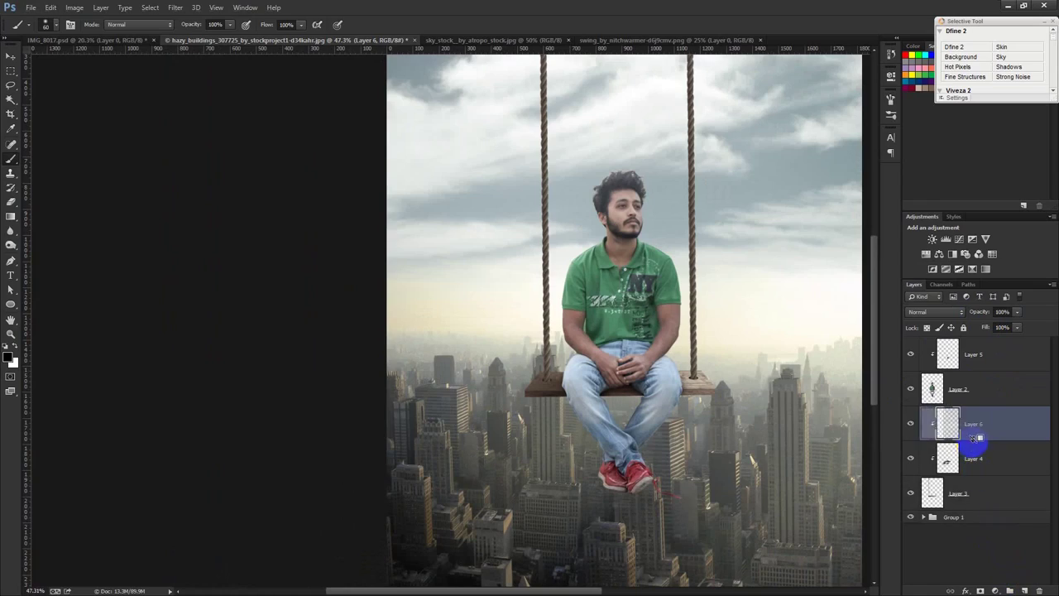
scroll(593, 354, up, 5)
scroll(593, 355, up, 2)
scroll(595, 364, up, 2)
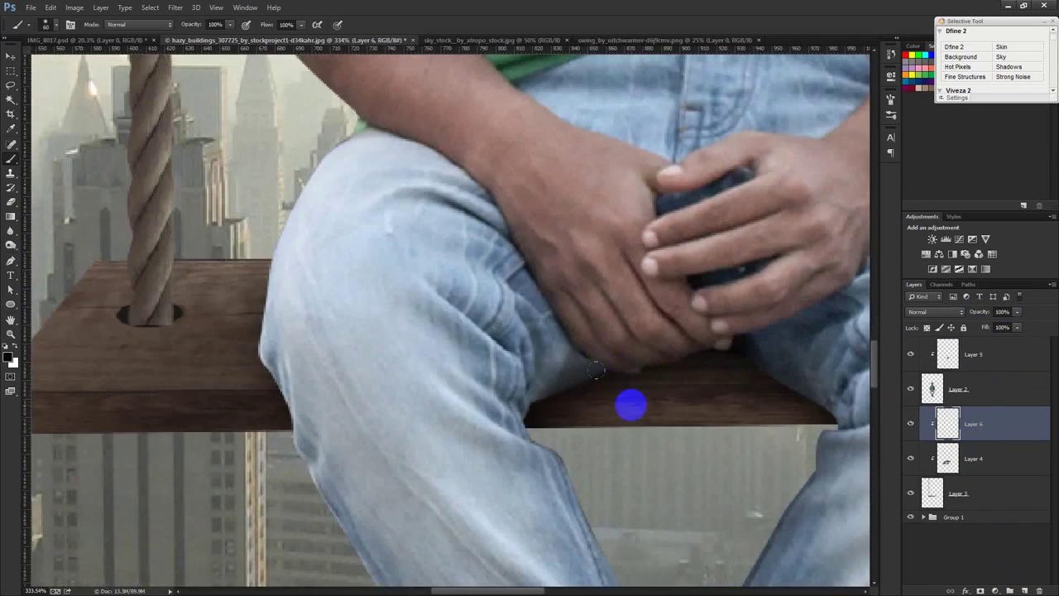
mouse_move(598, 360)
mouse_down()
mouse_move(530, 383)
mouse_move(698, 338)
mouse_move(772, 356)
mouse_move(670, 330)
mouse_move(823, 402)
mouse_move(747, 344)
mouse_move(729, 355)
mouse_move(733, 343)
mouse_move(568, 343)
mouse_move(782, 334)
mouse_move(619, 331)
mouse_move(527, 366)
mouse_move(546, 436)
mouse_up()
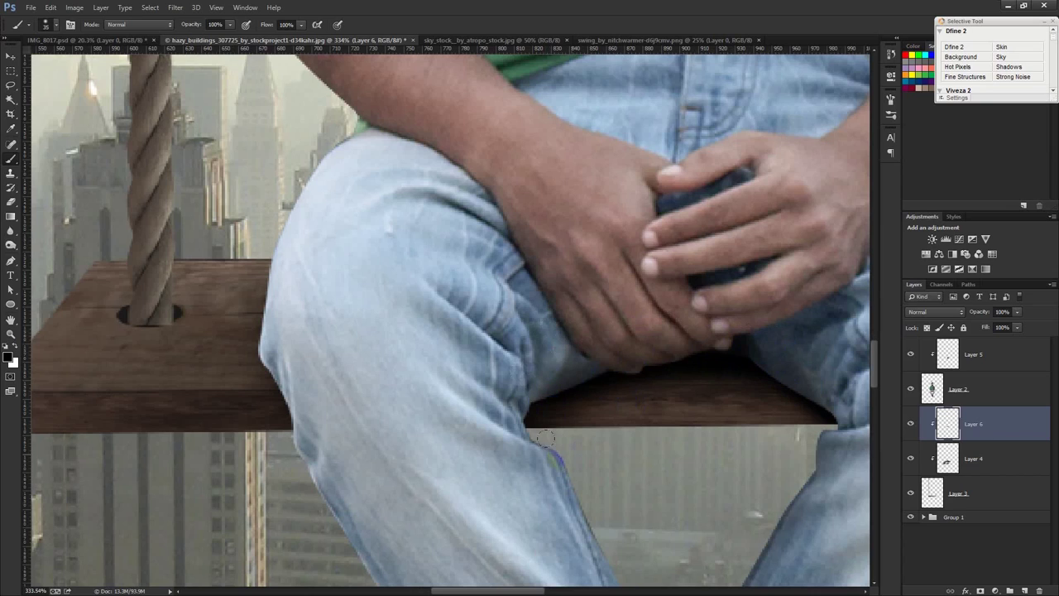
mouse_move(296, 428)
mouse_down()
mouse_move(289, 373)
mouse_move(303, 343)
mouse_move(303, 396)
mouse_move(318, 428)
mouse_up()
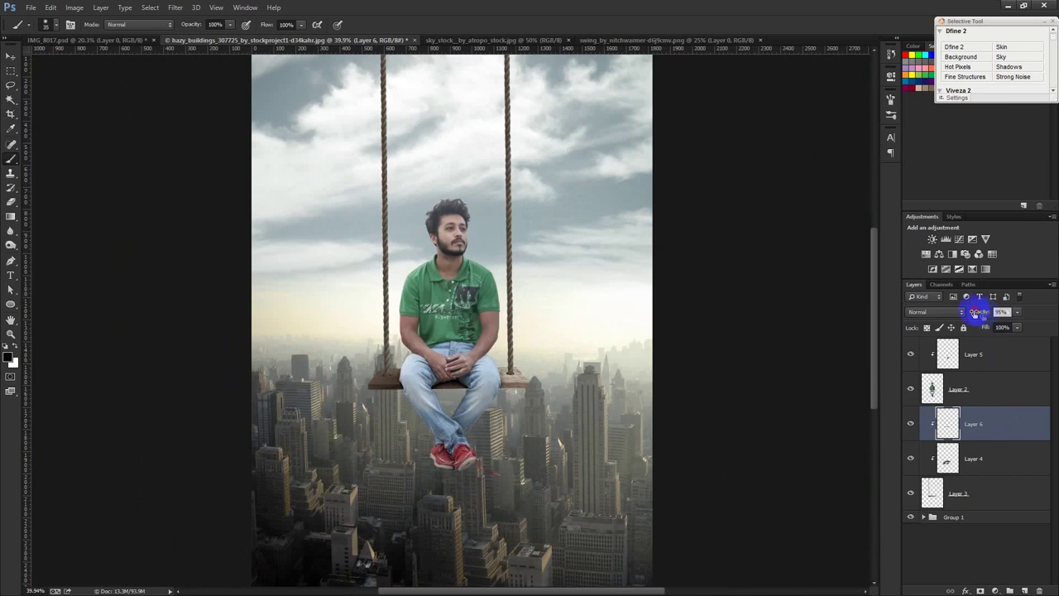
- Lower the seat-shadow Layer 4's opacity to 53%
click(982, 449)
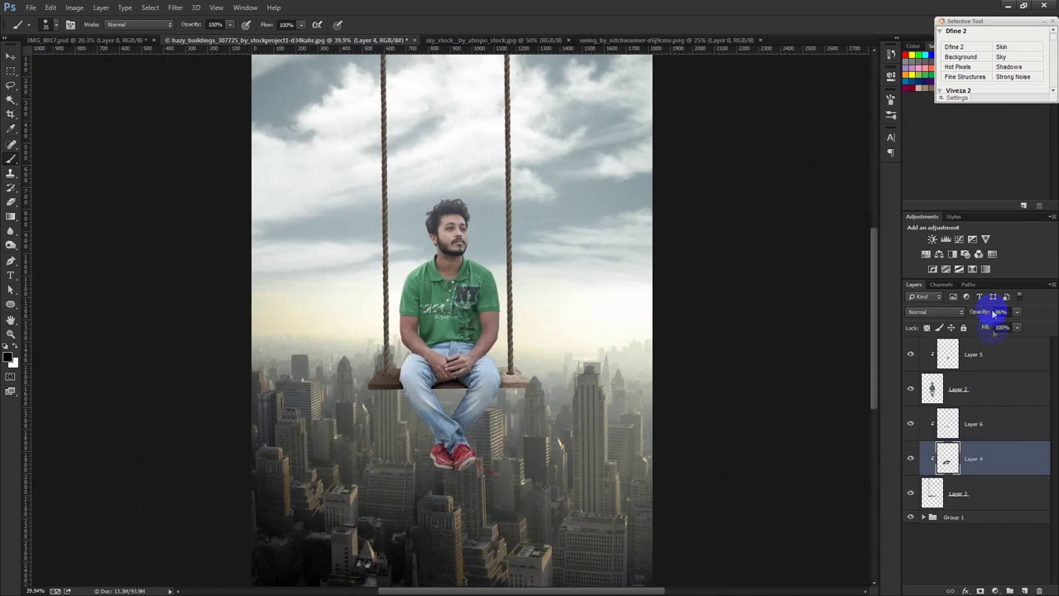
drag(969, 313, 946, 314)
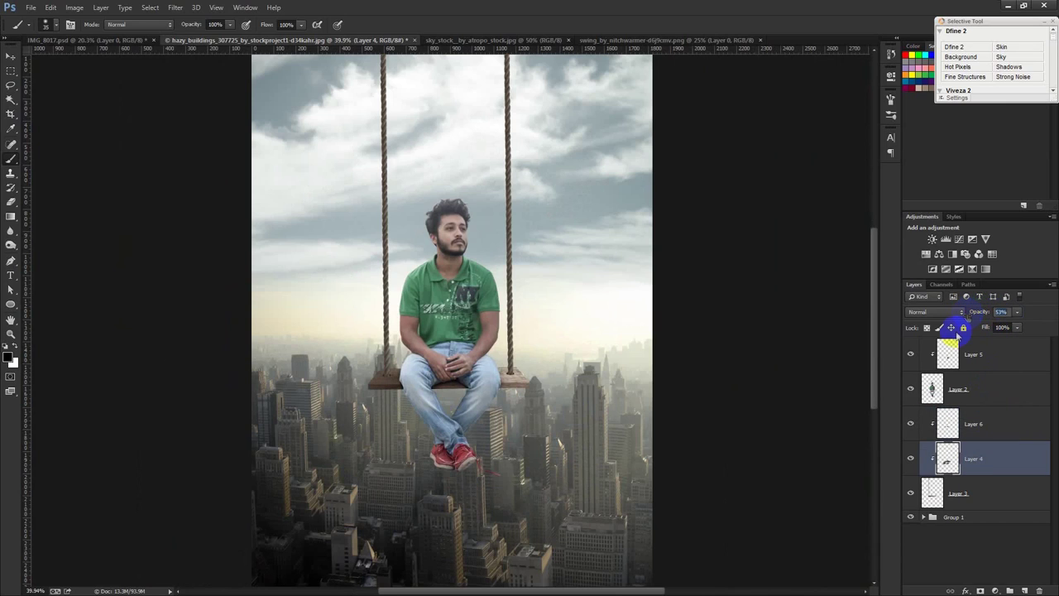
click(10, 57)
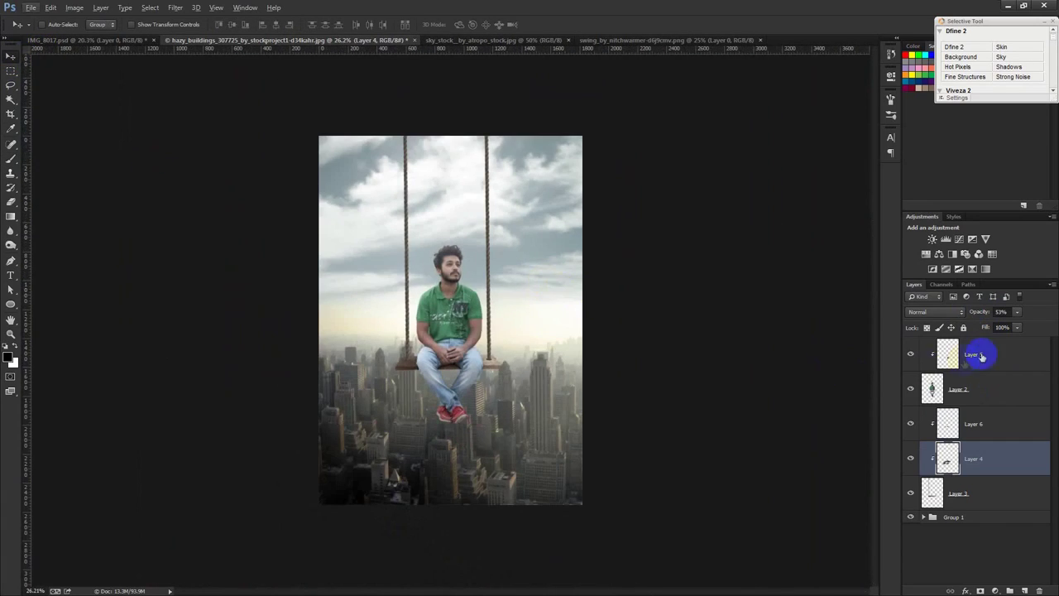
- Group Layer 5 with Layer 2, and group Layers 6, 4 and 3 together
click(982, 355)
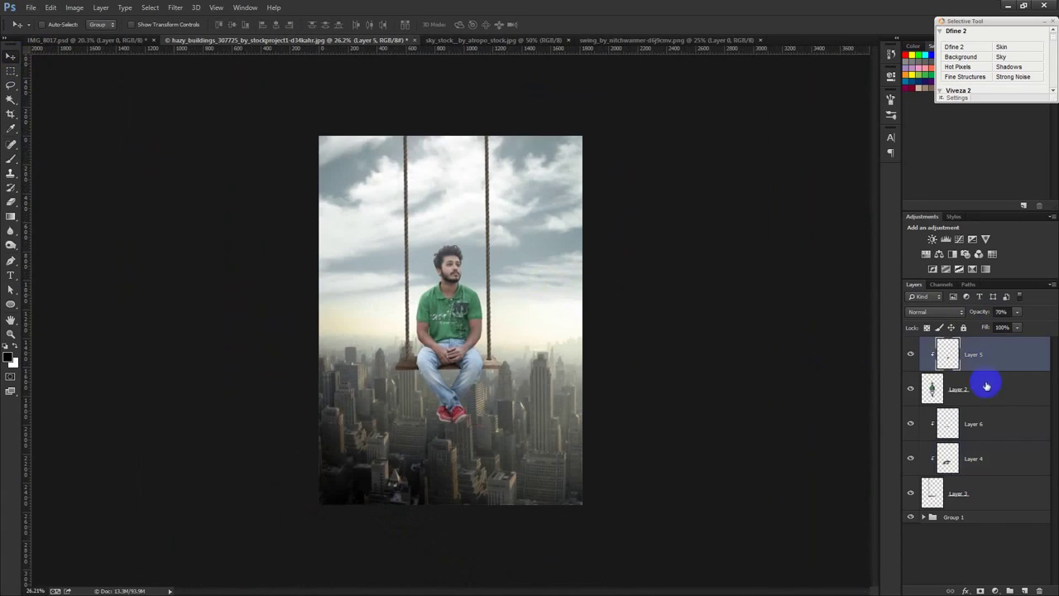
shift+click(986, 387)
key(ctrl+g)
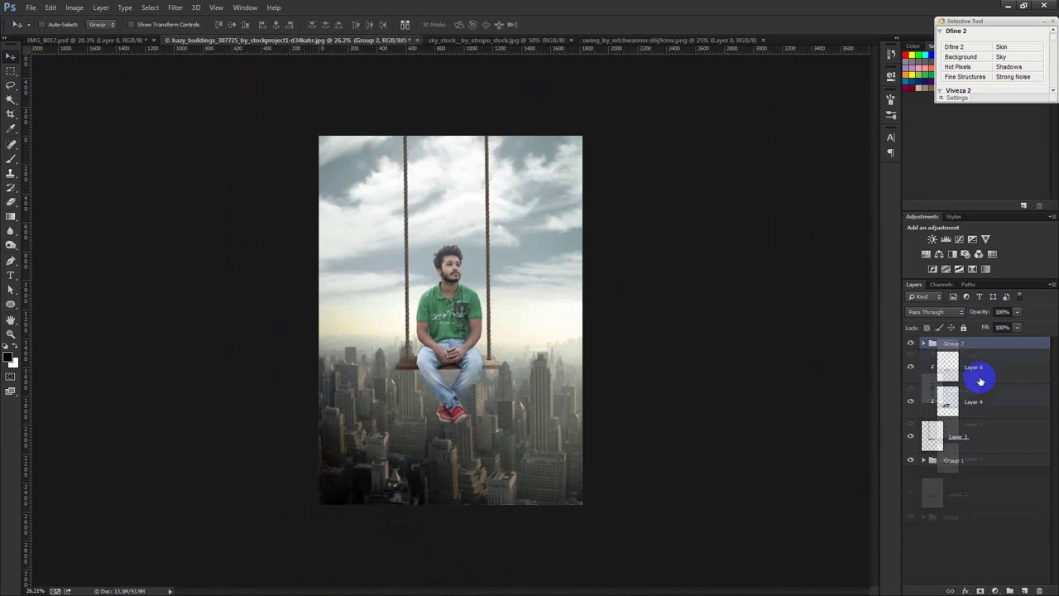
click(973, 367)
shift+click(977, 402)
shift+click(986, 430)
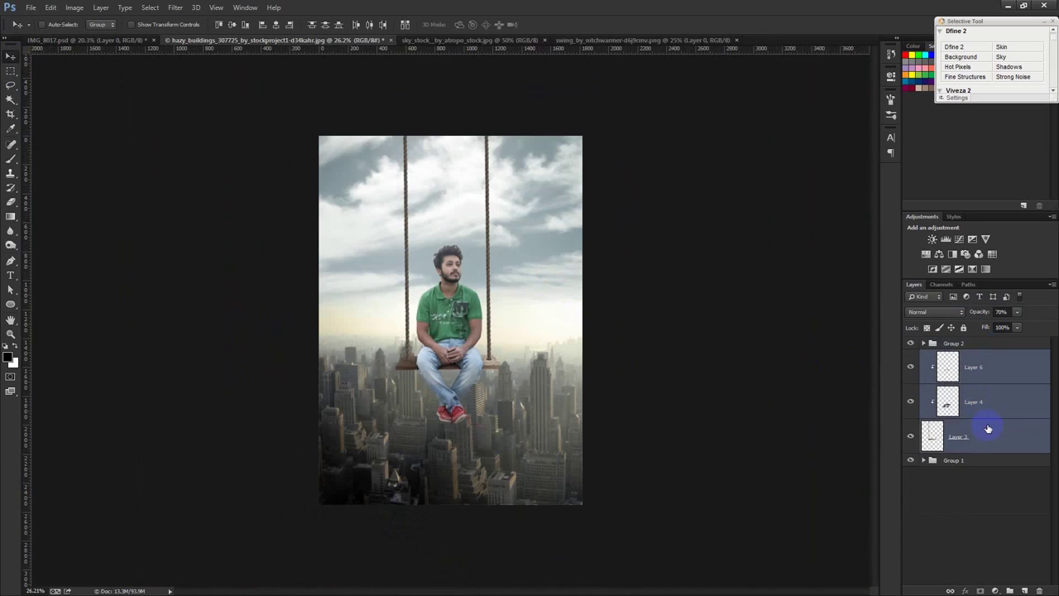
key(ctrl+g)
- Expand Group 3 to check its contents, then collapse it again
click(923, 356)
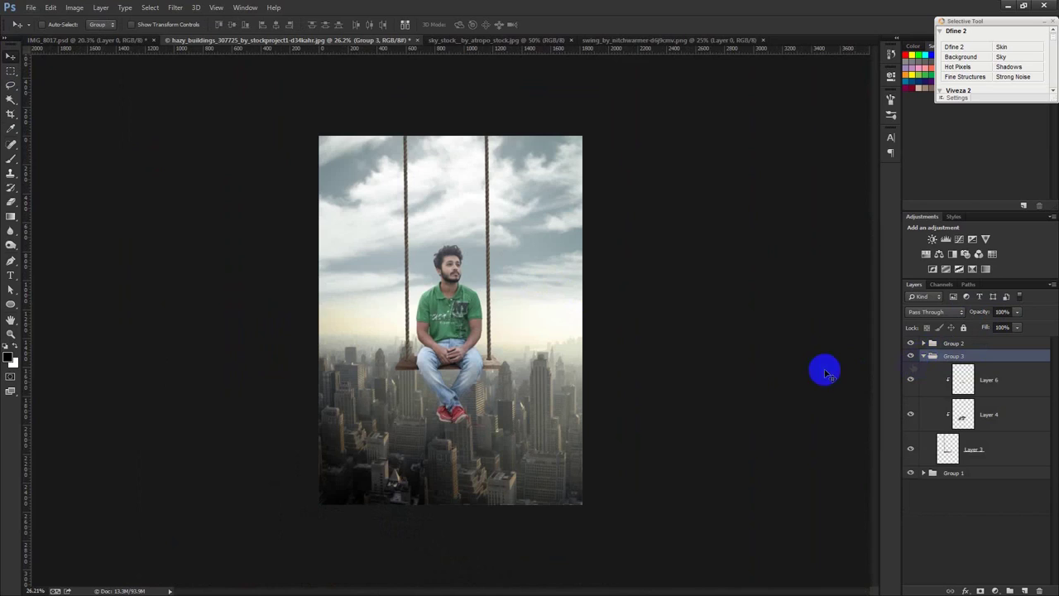
scroll(717, 374, up, 3)
scroll(874, 397, up, 2)
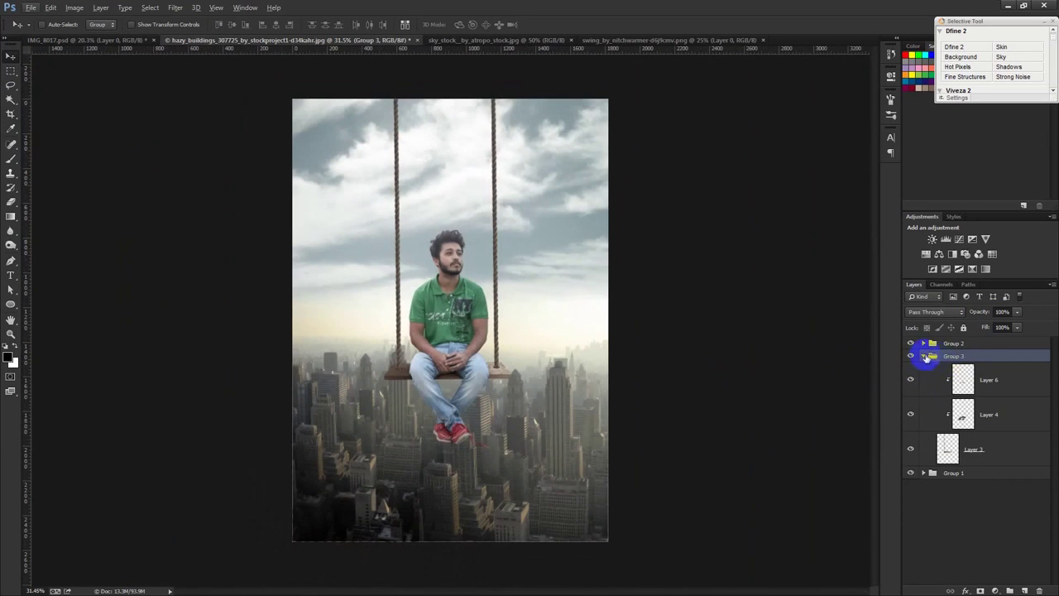
click(923, 356)
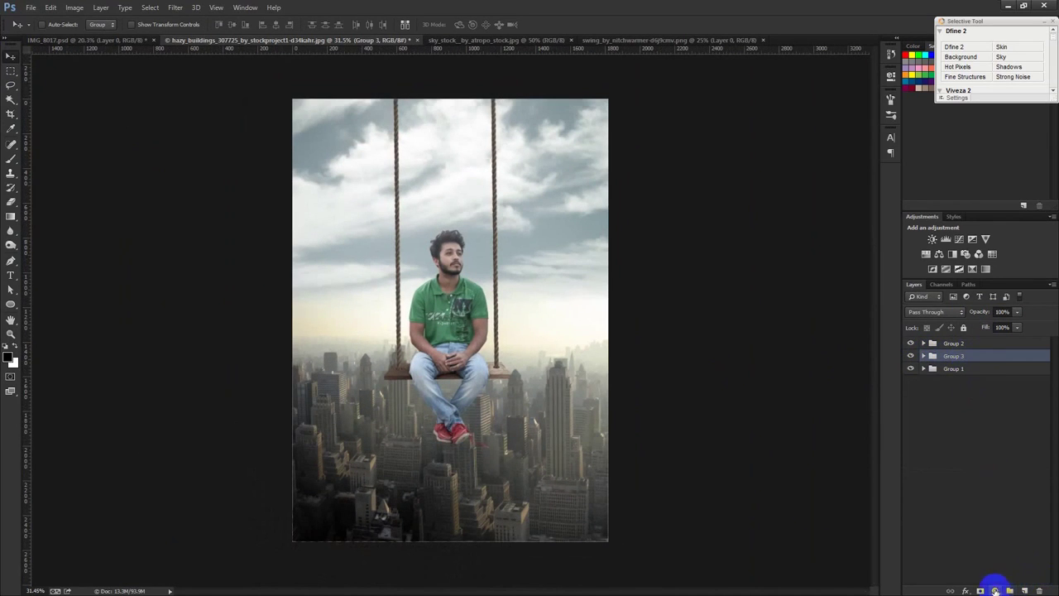
scroll(605, 442, down, 1)
scroll(574, 435, up, 1)
scroll(577, 438, down, 1)
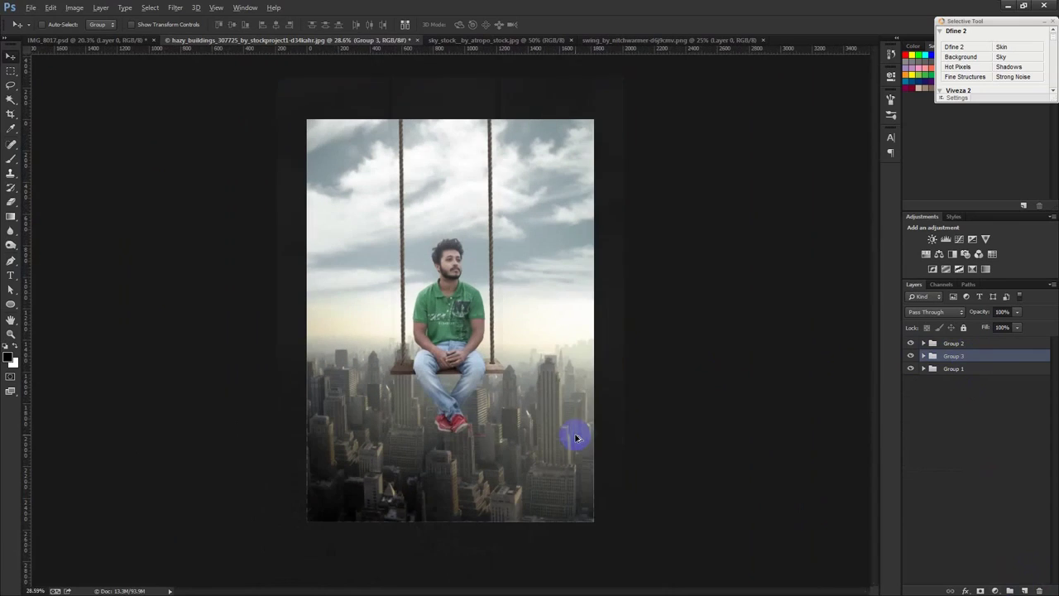
- Rename the groups to 'man' and 'hanging chare'
click(956, 344)
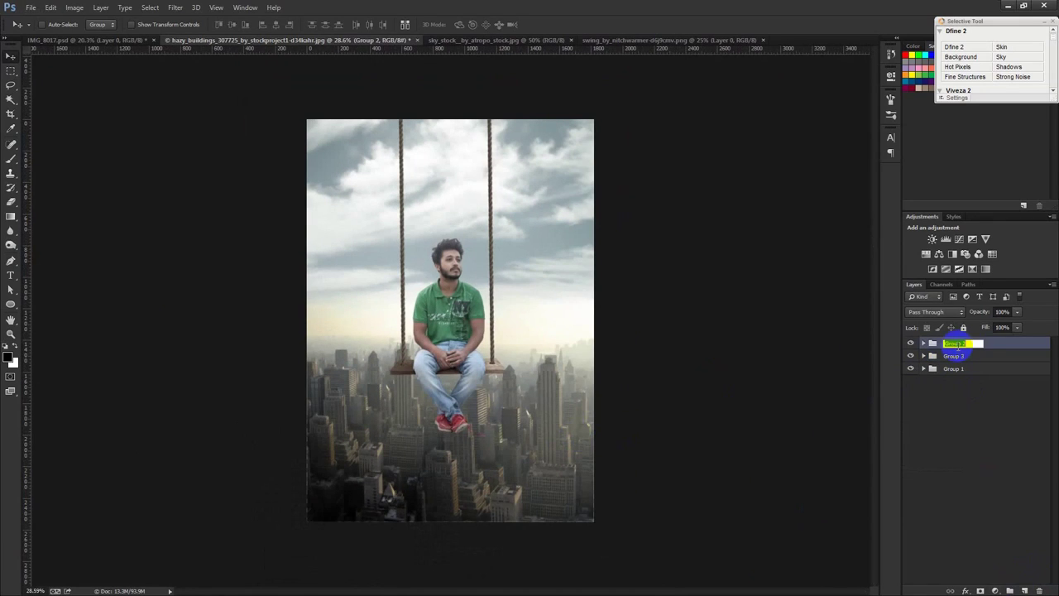
text(man)
double_click(958, 356)
text(hanging chair)
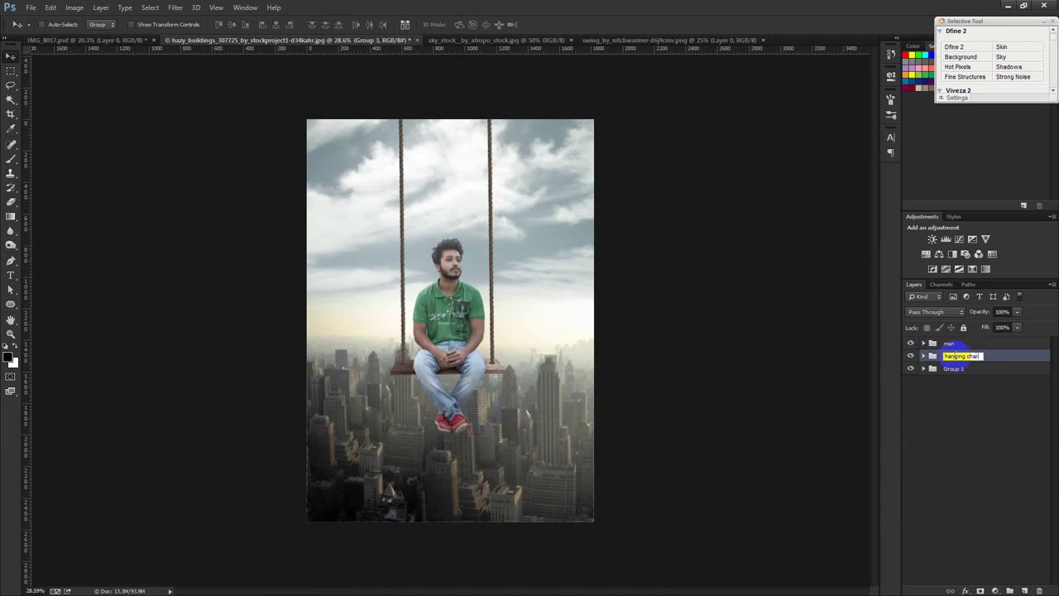
text(e)
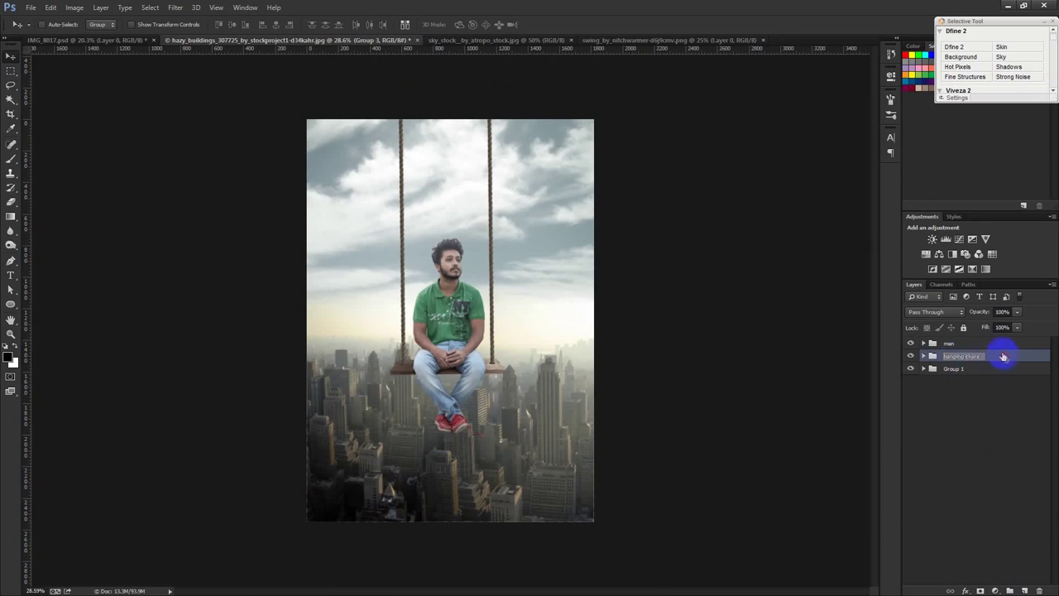
click(981, 342)
click(994, 591)
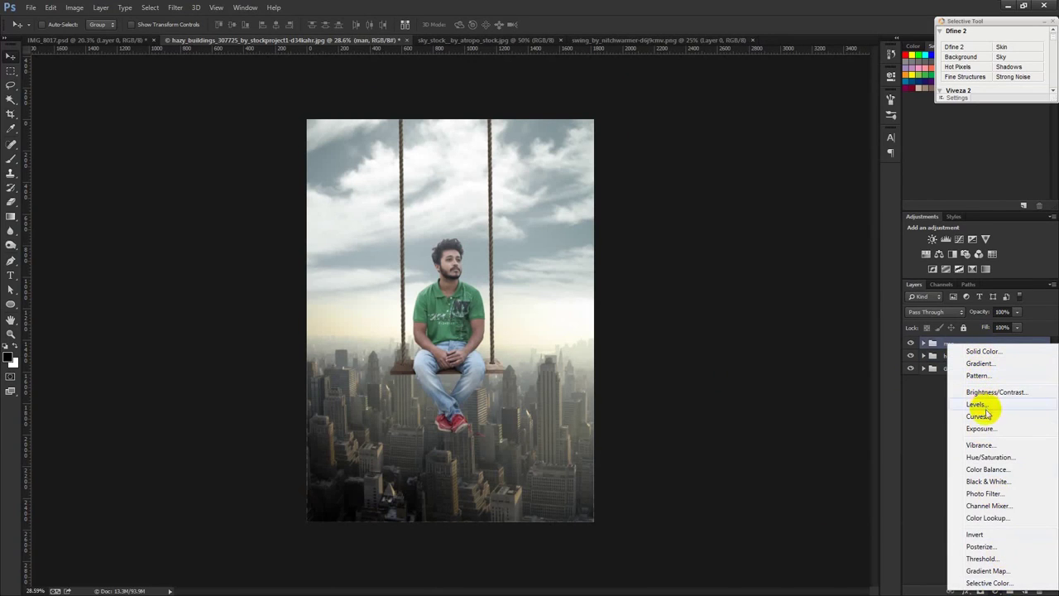
- Add a Curves layer clipped to the man group, raise its midtones, and invert its mask
click(978, 416)
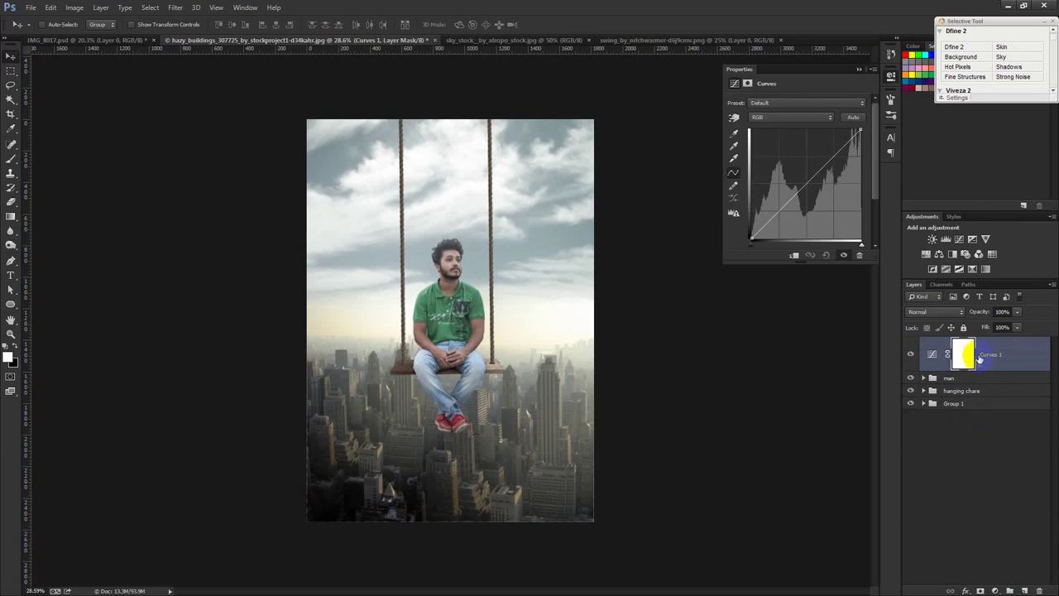
alt+click(988, 370)
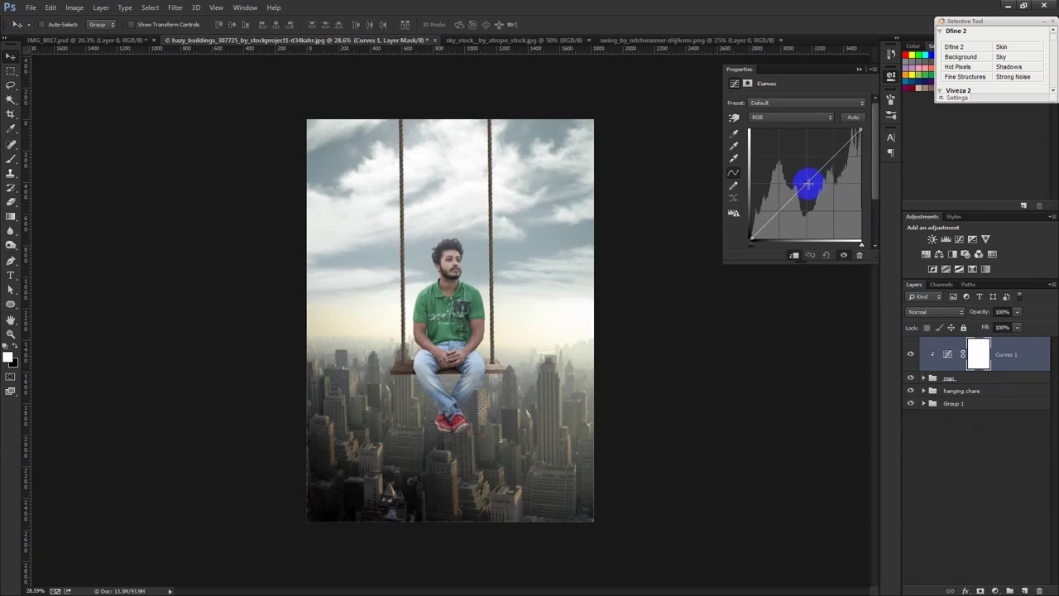
drag(808, 184, 818, 192)
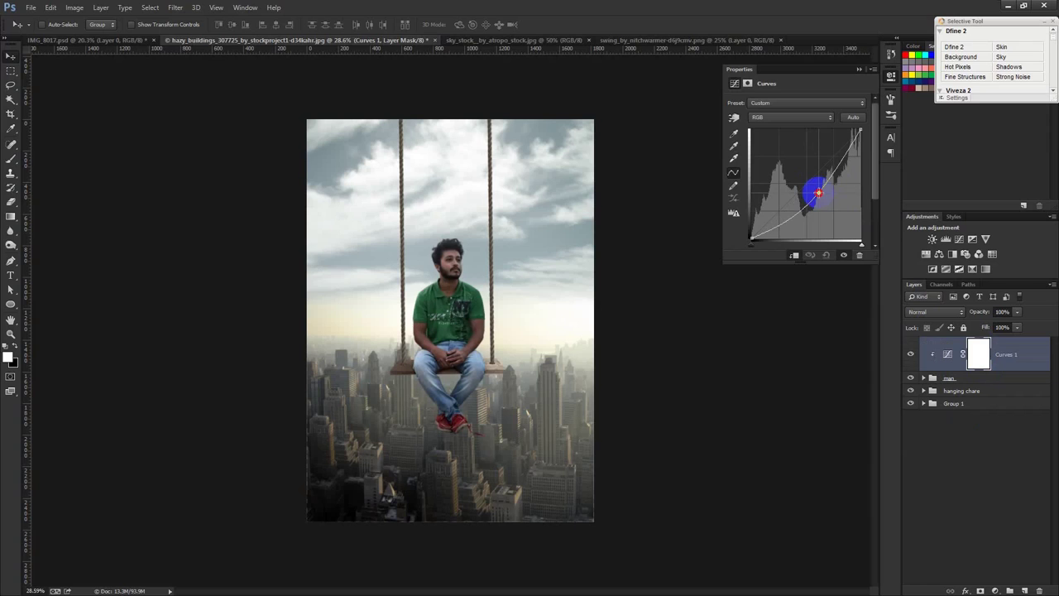
drag(818, 193, 801, 176)
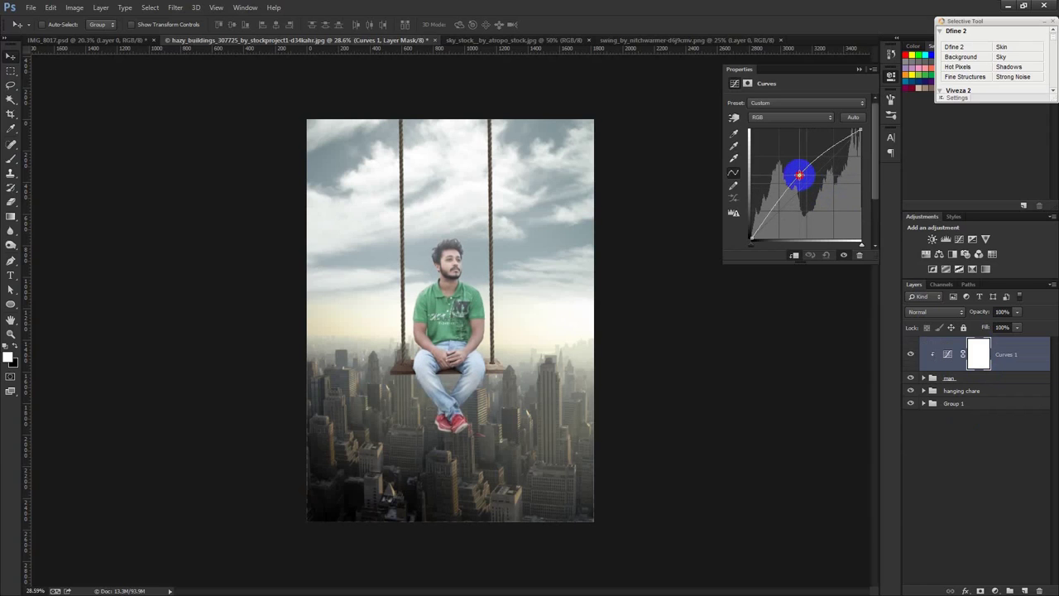
click(977, 361)
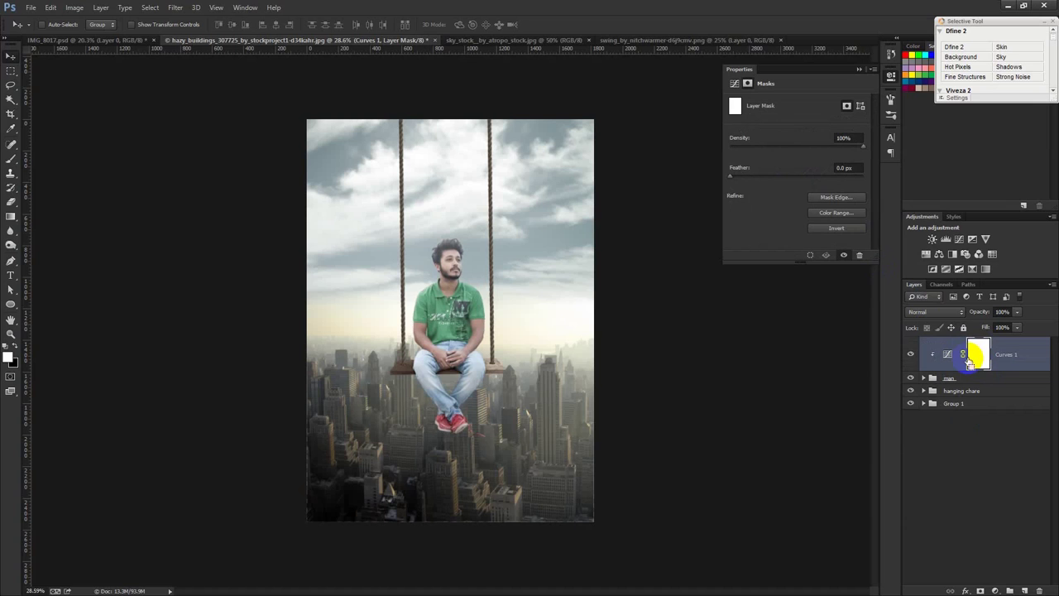
key(ctrl+i)
click(859, 69)
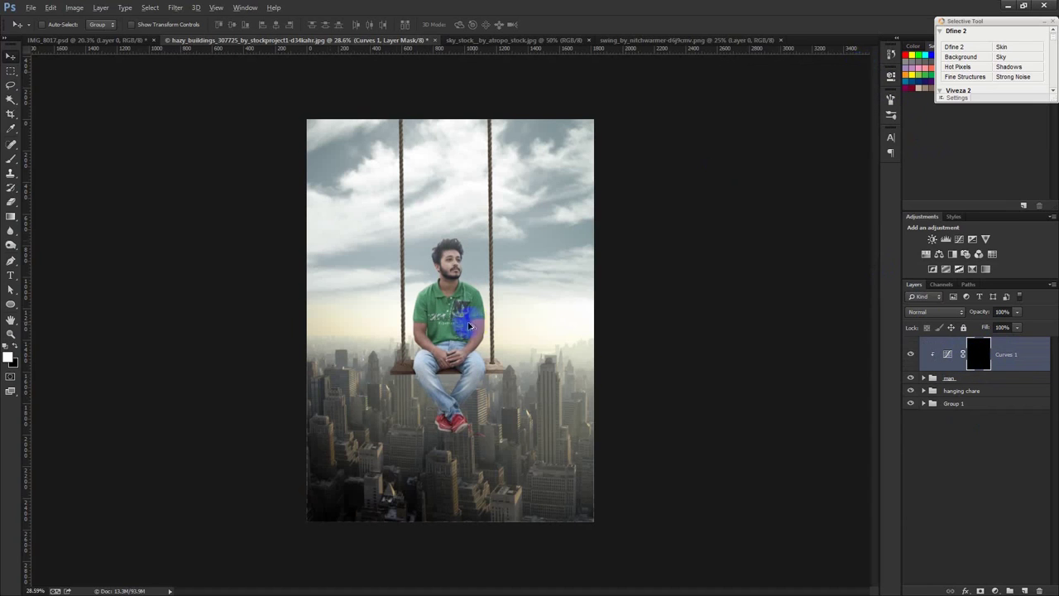
scroll(470, 325, up, 3)
scroll(485, 298, up, 3)
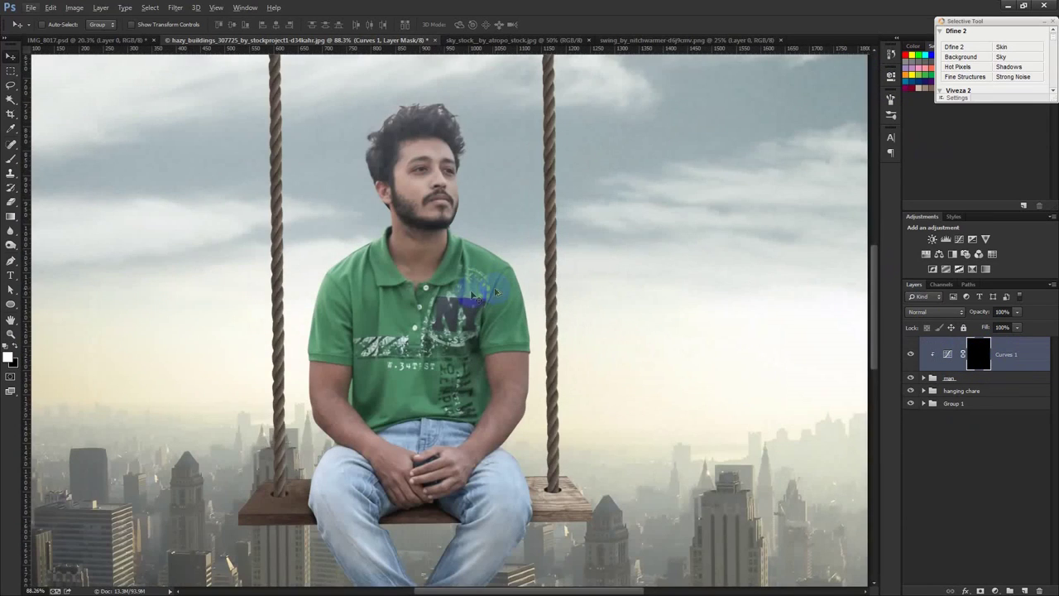
- Paint light back on the mask along the hair edge and the shirt edge by the rope
click(10, 158)
scroll(413, 178, up, 1)
scroll(455, 163, up, 1)
scroll(502, 170, up, 2)
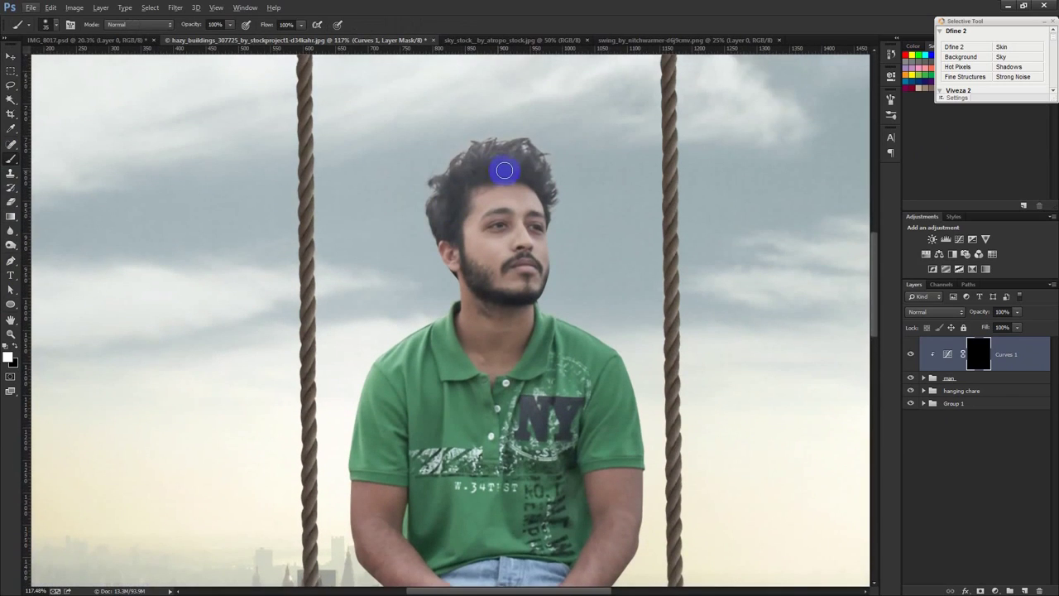
mouse_move(534, 124)
mouse_down()
mouse_move(552, 147)
mouse_move(525, 118)
mouse_move(556, 163)
mouse_up()
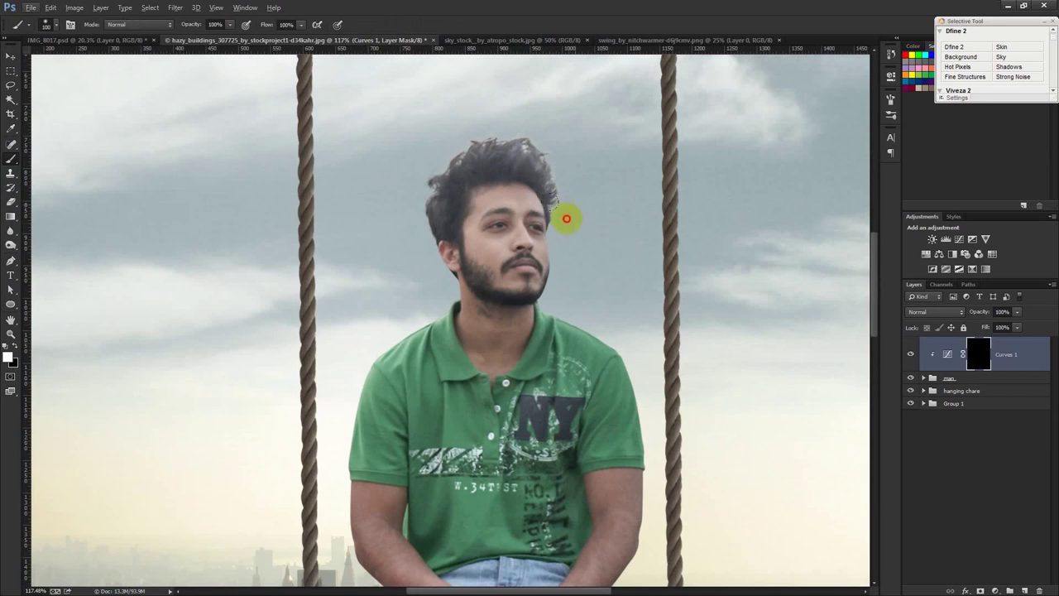
mouse_move(558, 307)
mouse_down()
mouse_move(596, 323)
mouse_move(643, 402)
mouse_move(666, 471)
mouse_up()
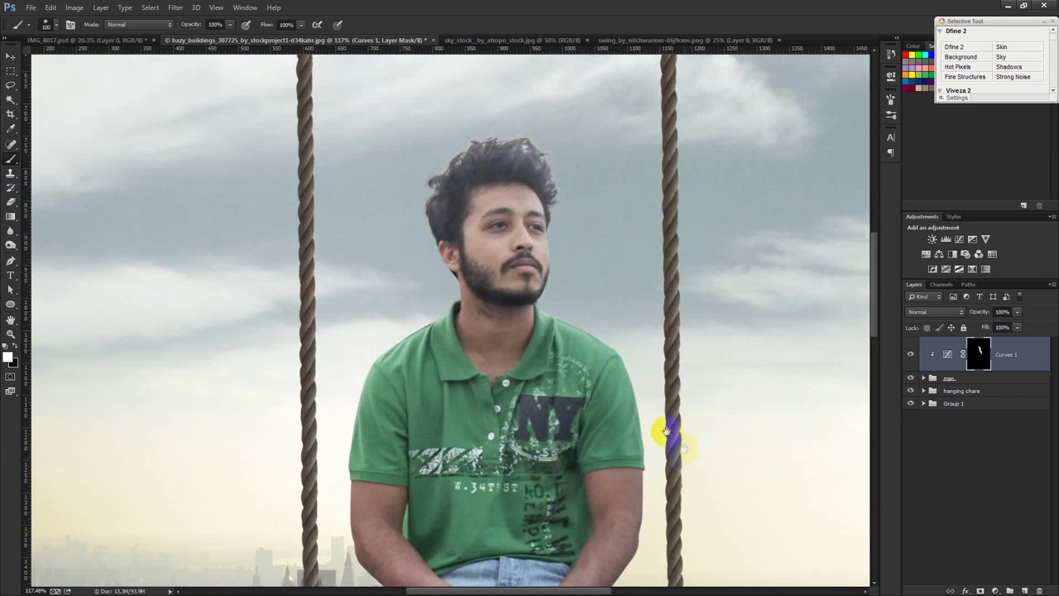
drag(667, 433, 580, 342)
- Continue painting the light rim along the arm, leg, shirt's right edge and head
mouse_move(515, 244)
mouse_down()
mouse_move(537, 268)
mouse_move(549, 430)
mouse_move(518, 500)
mouse_move(496, 342)
mouse_move(480, 447)
mouse_move(442, 508)
mouse_move(487, 417)
mouse_up()
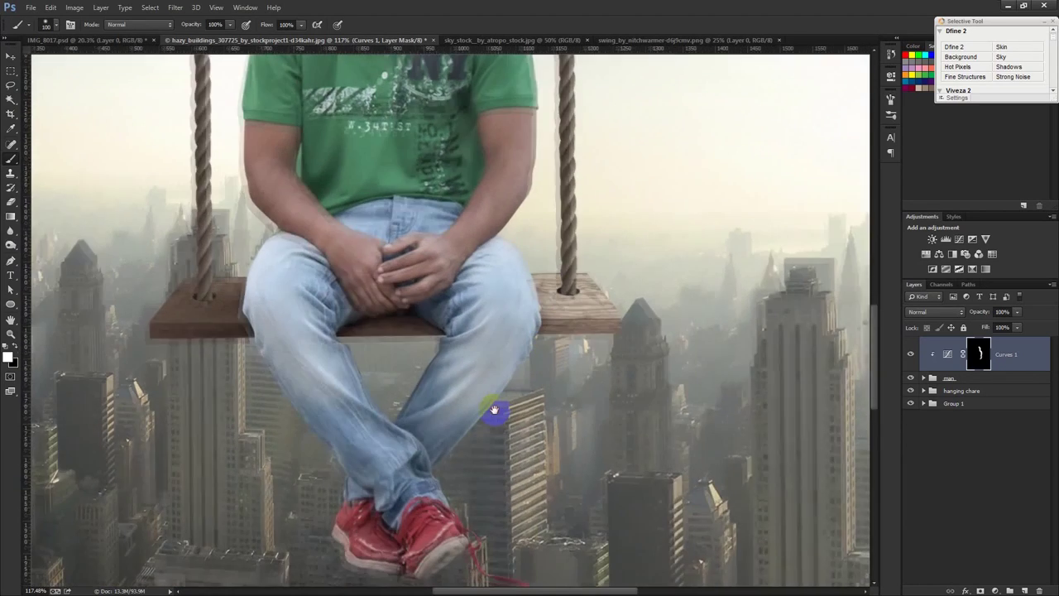
mouse_move(484, 461)
mouse_down()
mouse_move(429, 431)
mouse_move(445, 448)
mouse_move(454, 545)
mouse_move(470, 543)
mouse_up()
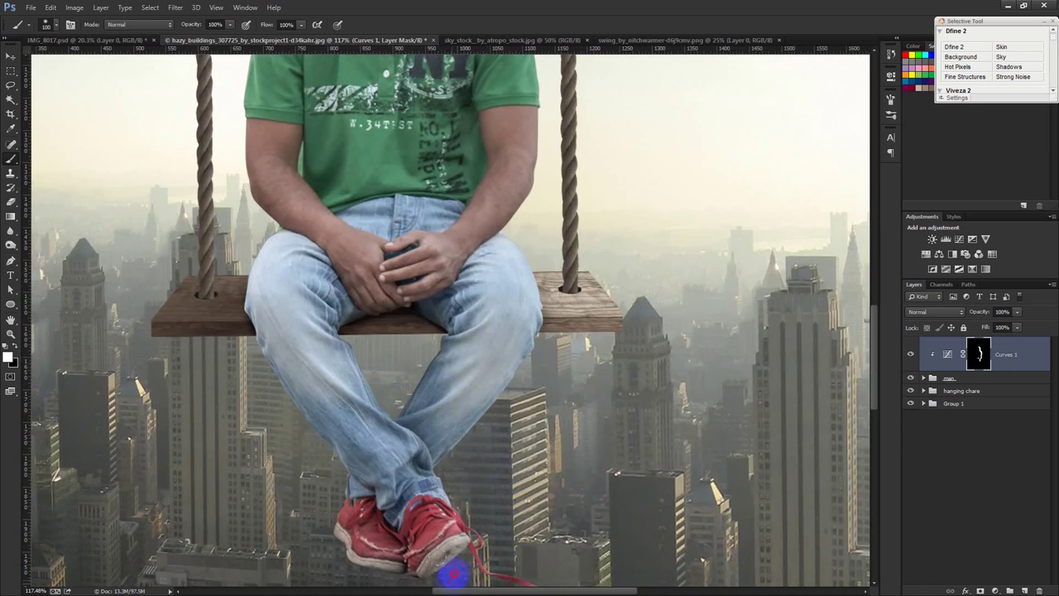
scroll(492, 548, down, 1)
scroll(494, 525, down, 2)
scroll(504, 488, down, 2)
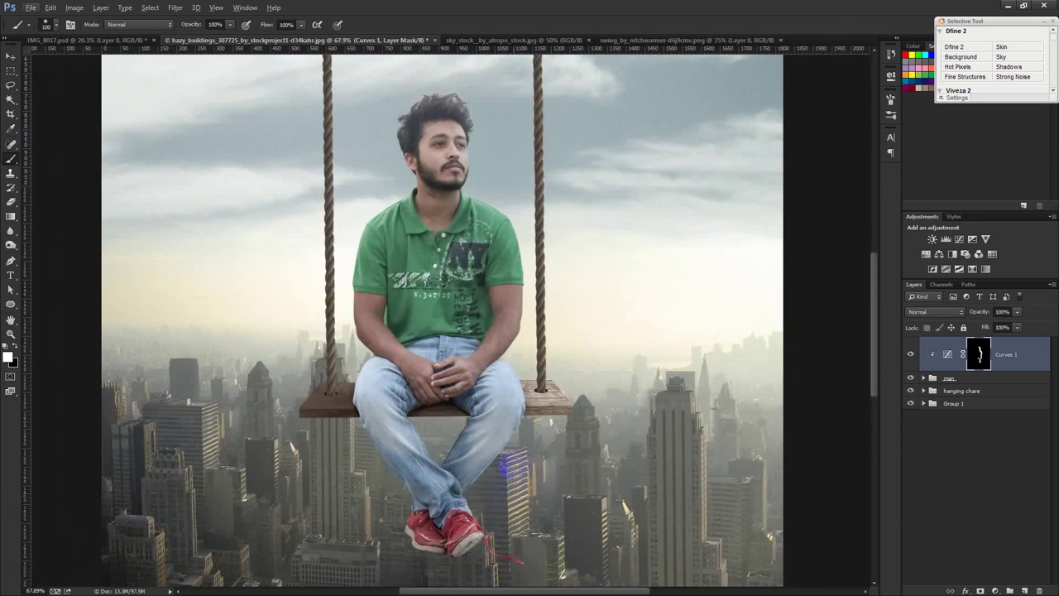
mouse_move(513, 358)
mouse_down()
mouse_move(524, 306)
mouse_move(521, 230)
mouse_move(505, 215)
mouse_up()
drag(474, 177, 496, 149)
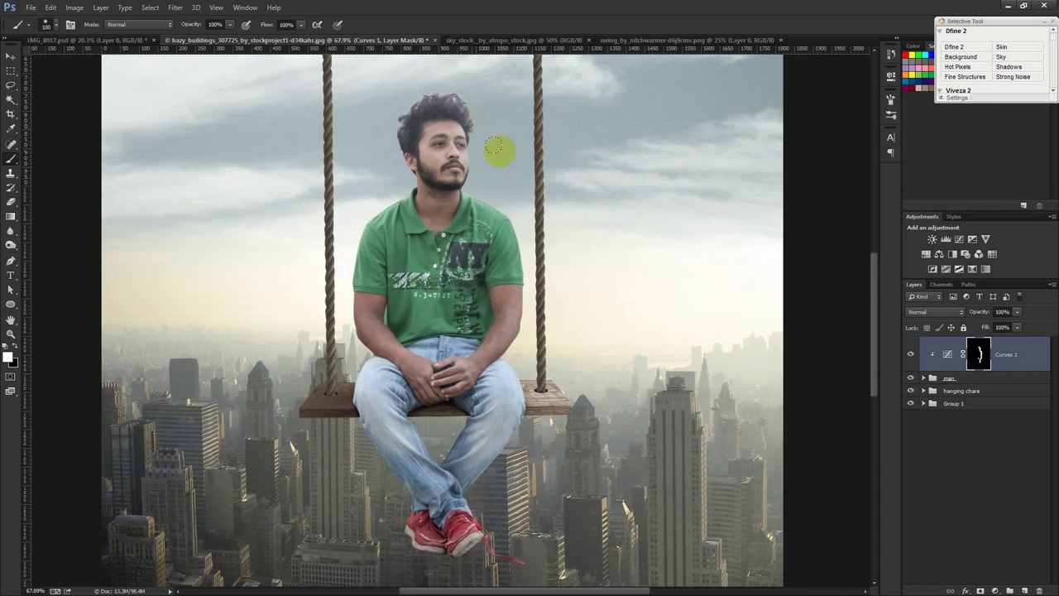
click(1017, 378)
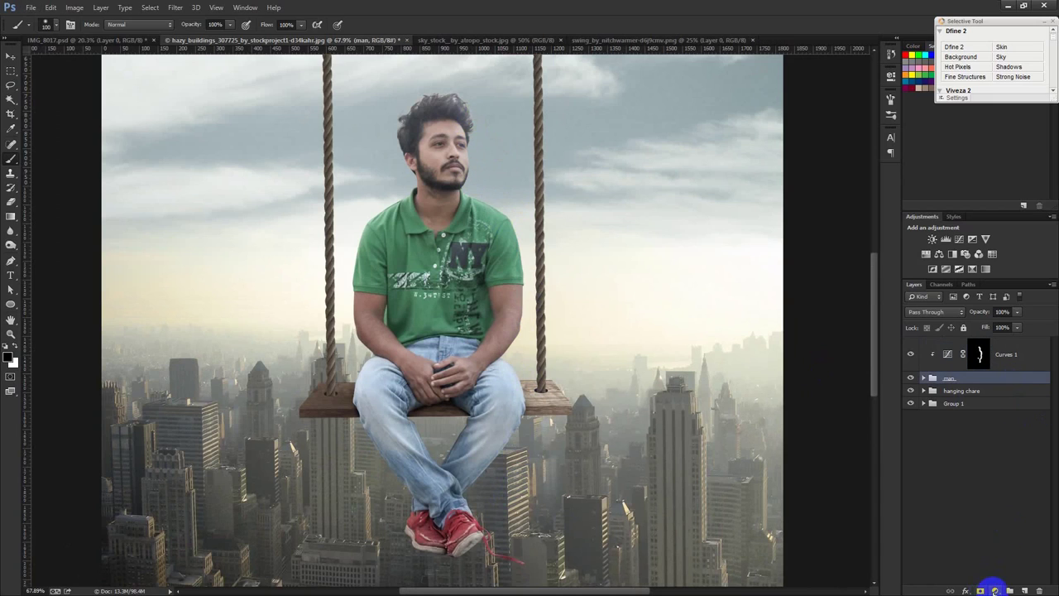
- Add Curves 2 with lowered highlights and slightly lifted shadows, and invert its mask to black
click(996, 590)
click(979, 411)
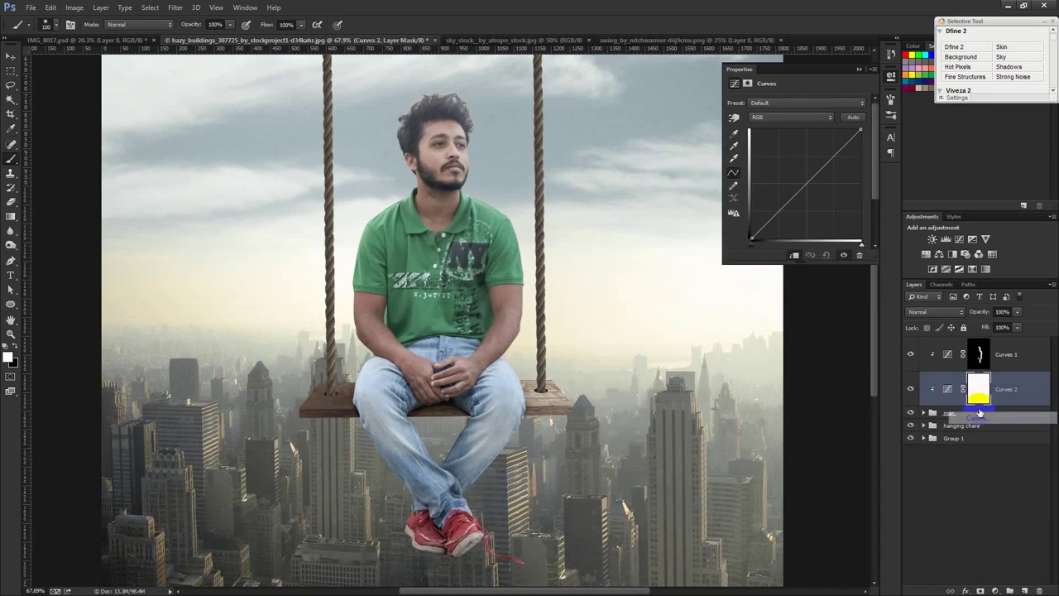
drag(801, 187, 812, 194)
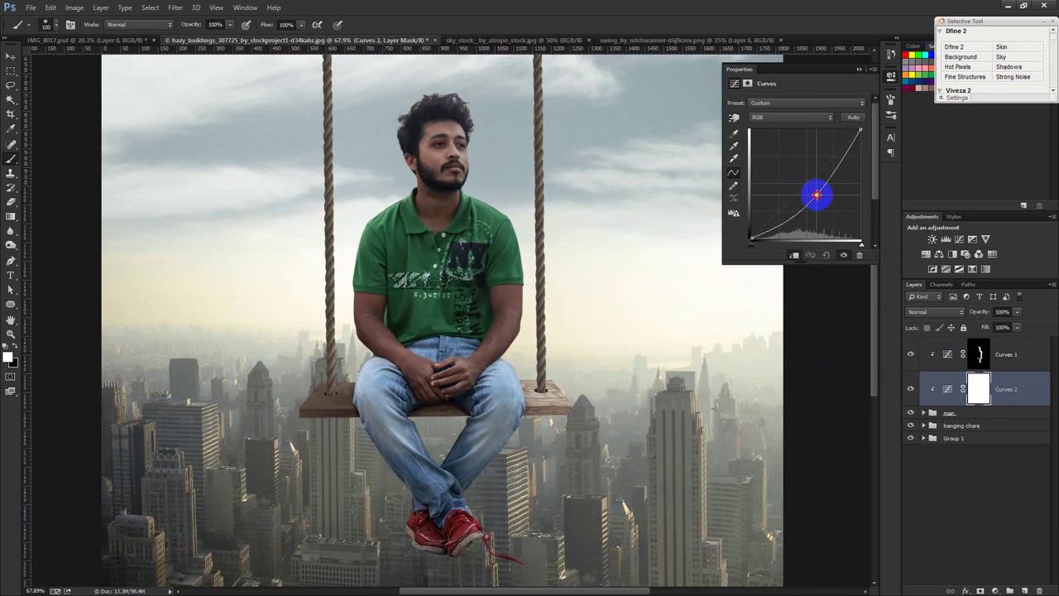
drag(861, 131, 882, 158)
mouse_move(753, 238)
mouse_down()
mouse_move(761, 246)
mouse_move(749, 244)
mouse_up()
click(858, 71)
click(981, 395)
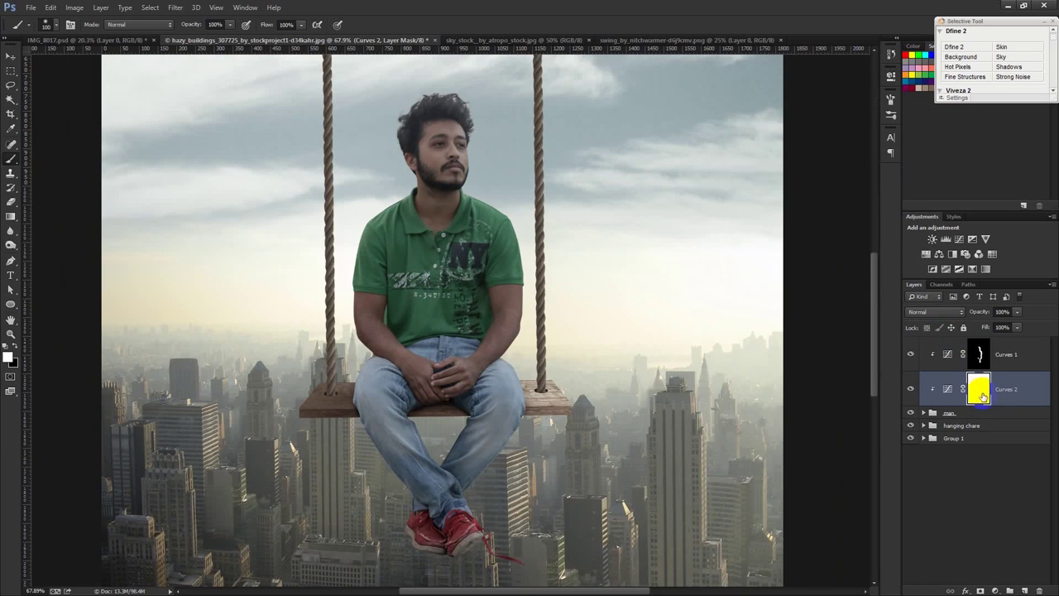
key(ctrl+i)
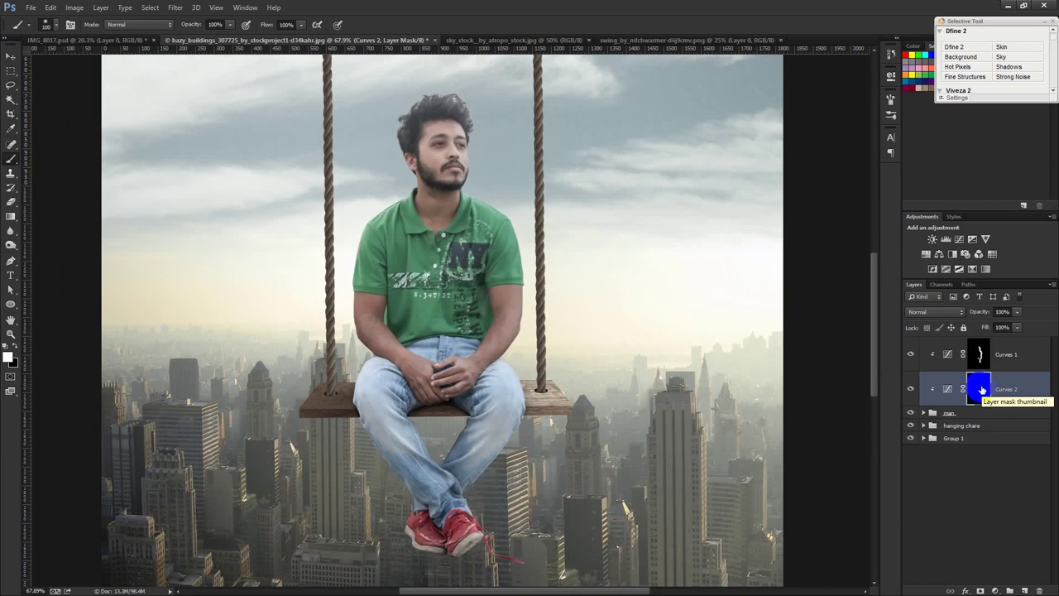
- Paint the darkening back over the man's arm, left thigh and leg, undoing one stray stroke
drag(214, 317, 291, 351)
scroll(291, 351, up, 2)
scroll(405, 430, down, 2)
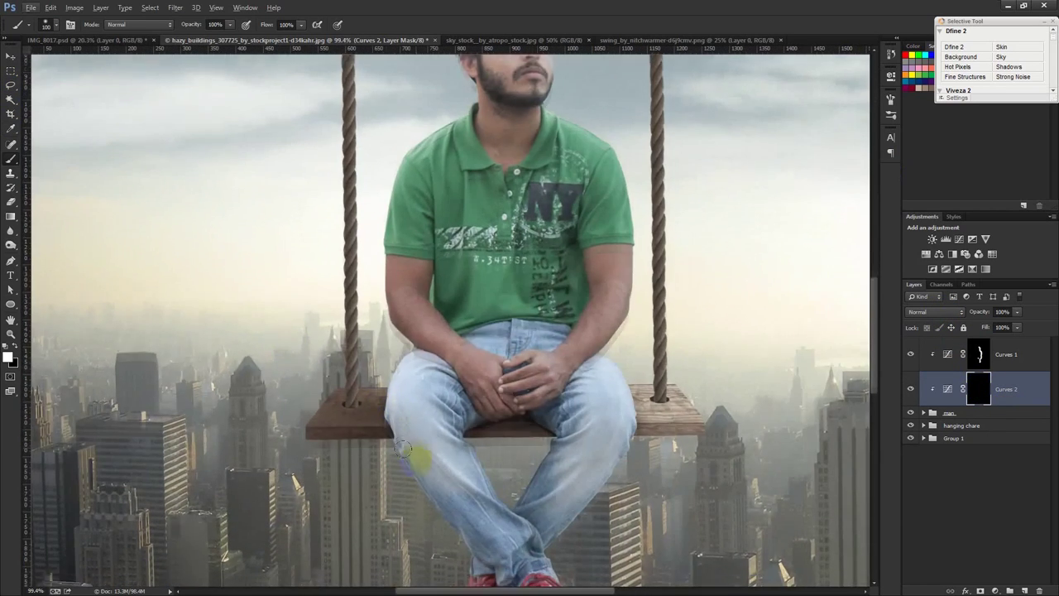
mouse_move(447, 471)
mouse_down()
mouse_move(376, 309)
mouse_move(405, 67)
mouse_up()
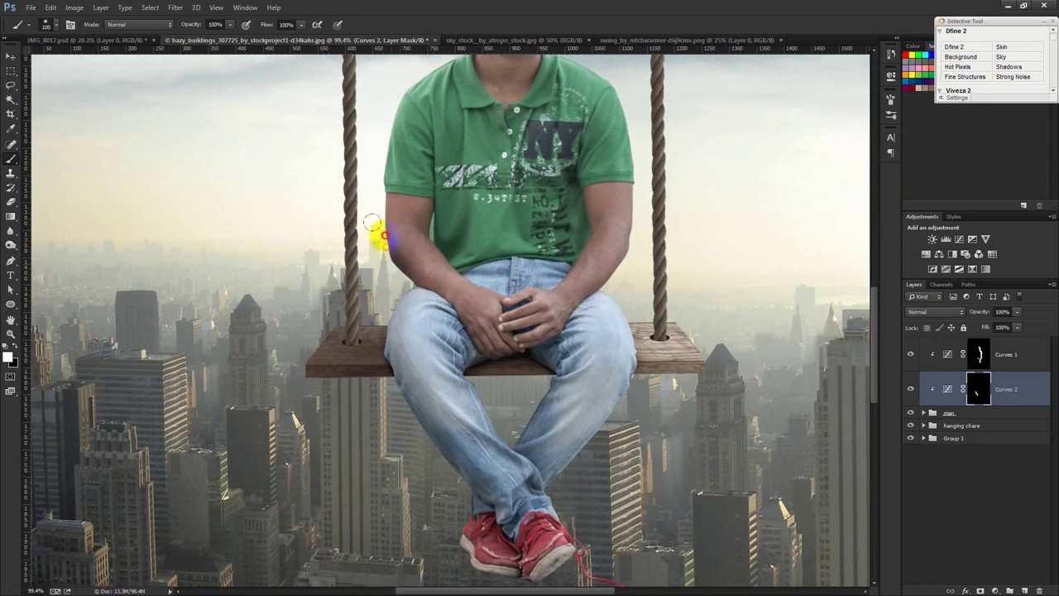
scroll(431, 190, up, 2)
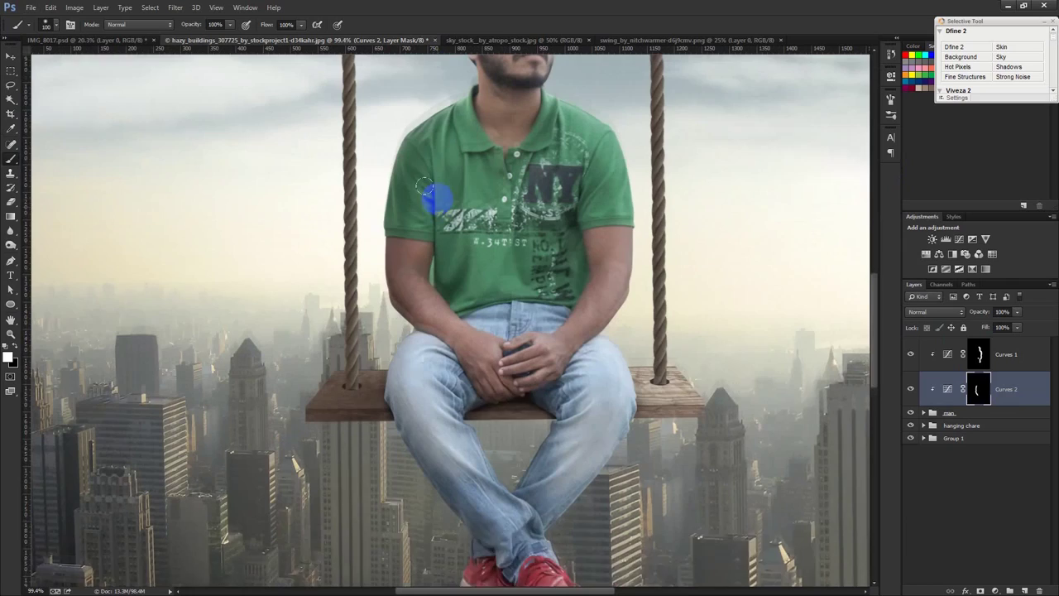
key(ctrl+z)
drag(383, 322, 406, 383)
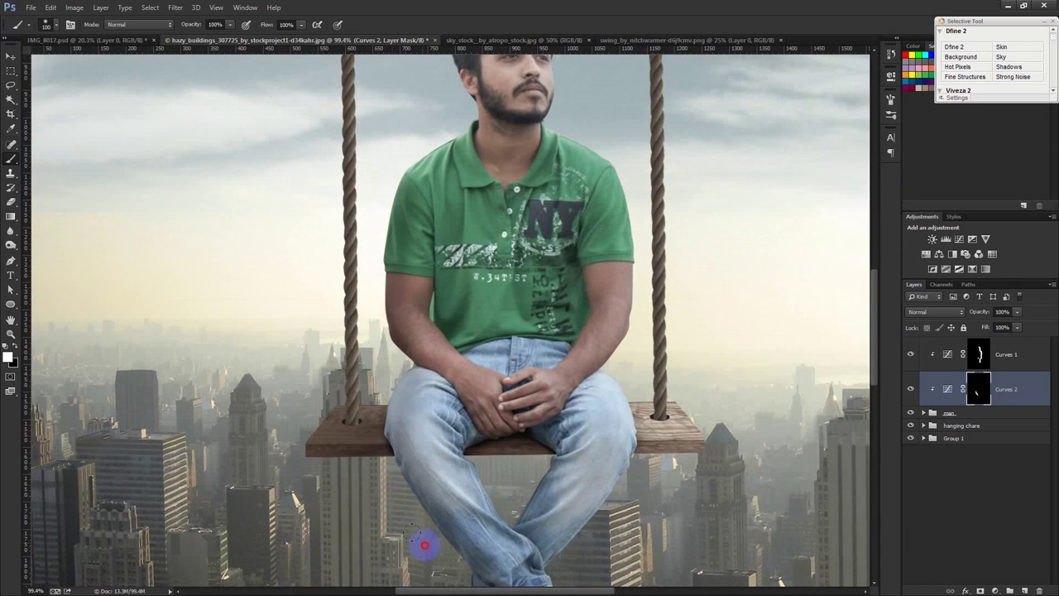
drag(433, 404, 420, 386)
drag(444, 425, 418, 497)
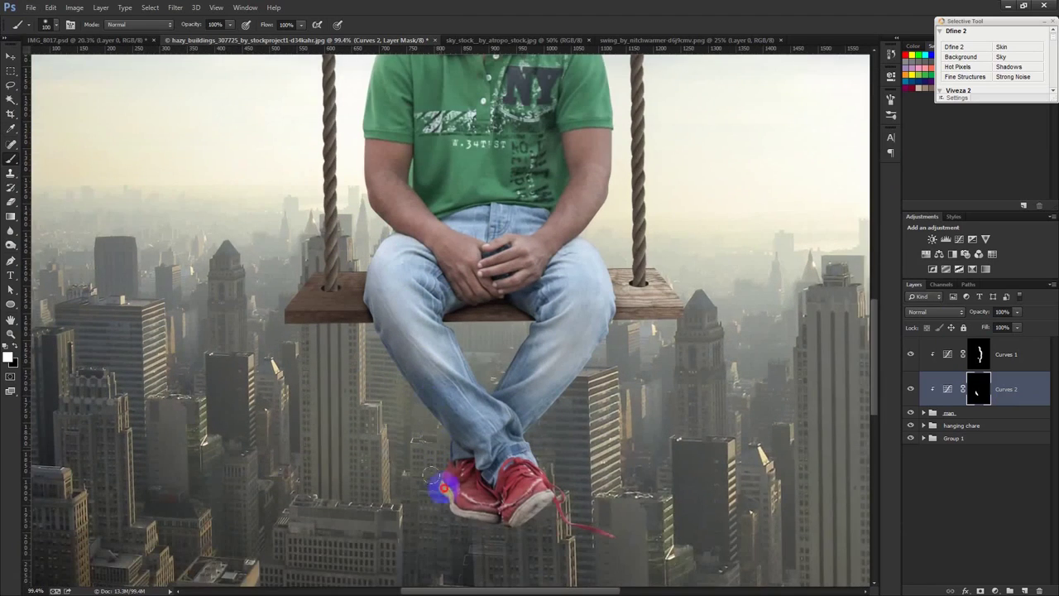
- Paint the Curves 2 mask over the thigh, shirt edge, head, collar and down to the lap
drag(494, 424, 437, 422)
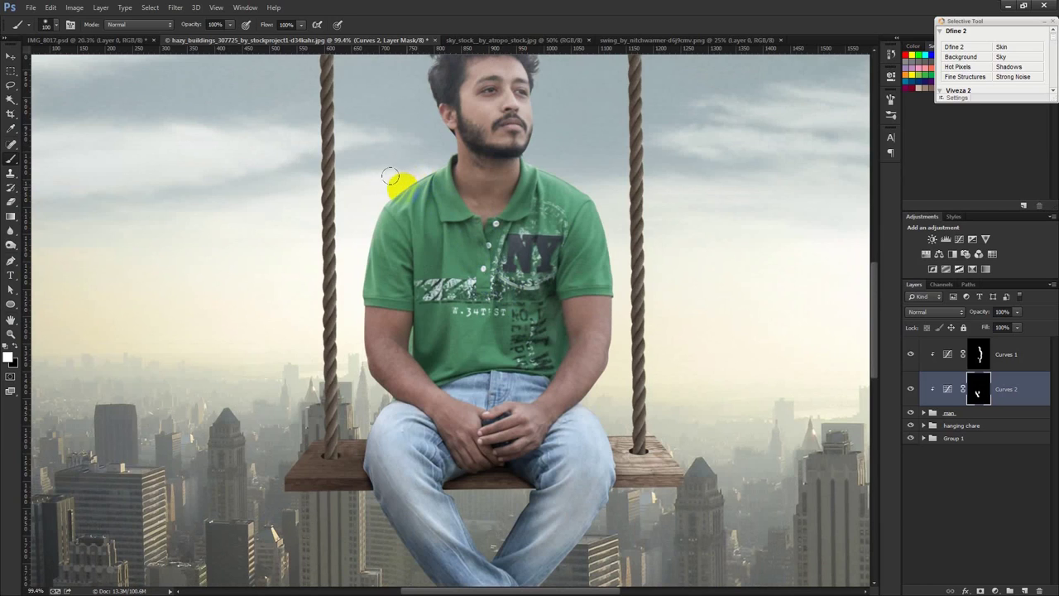
mouse_move(383, 191)
mouse_down()
mouse_move(351, 311)
mouse_move(356, 364)
mouse_move(443, 124)
mouse_move(439, 63)
mouse_up()
drag(436, 123, 437, 248)
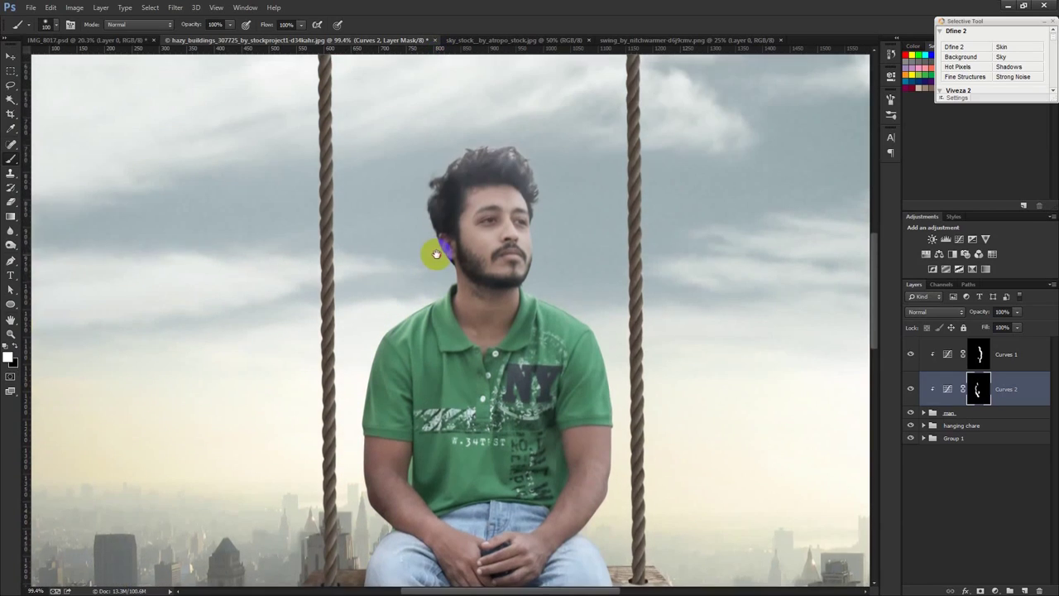
mouse_move(422, 175)
mouse_down()
mouse_move(472, 363)
mouse_move(465, 451)
mouse_up()
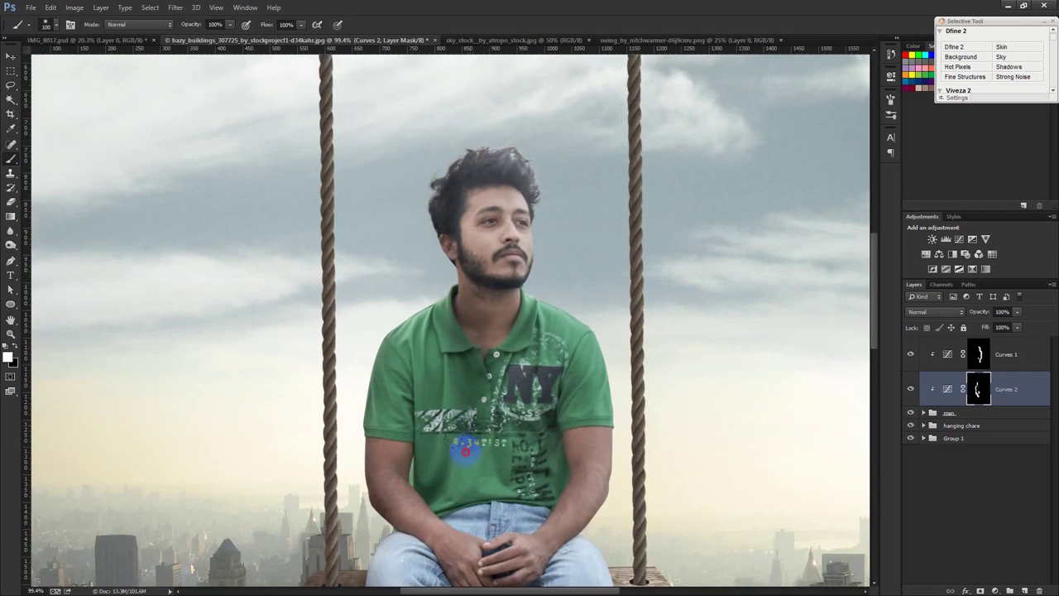
mouse_move(420, 360)
mouse_down()
mouse_move(414, 438)
mouse_move(433, 521)
mouse_move(434, 341)
mouse_move(449, 555)
mouse_up()
scroll(416, 487, down, 5)
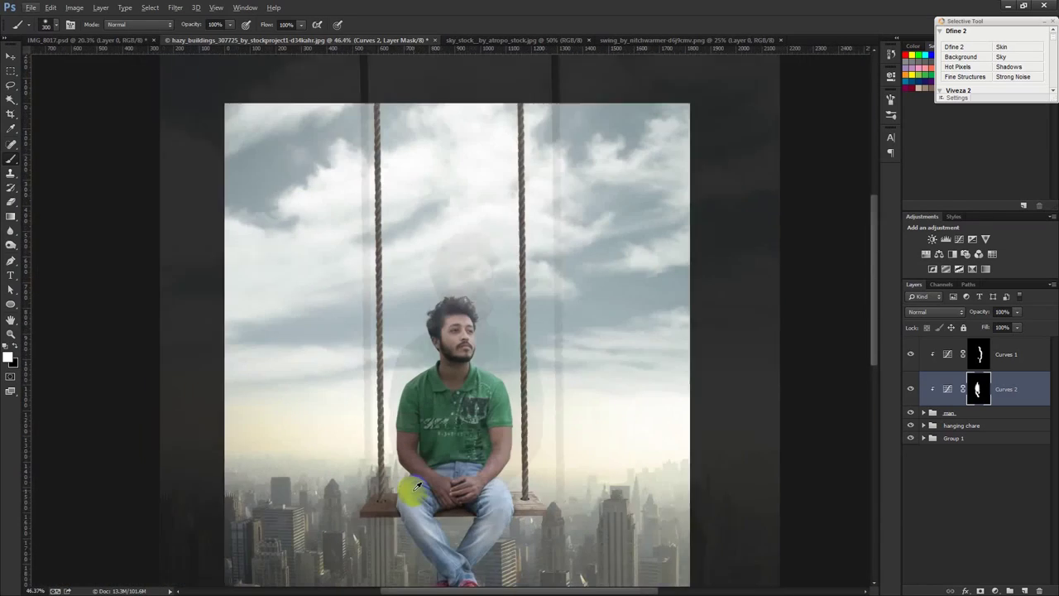
- At 56% brush opacity, paint the mask softly along the right rope
click(21, 362)
drag(184, 24, 160, 28)
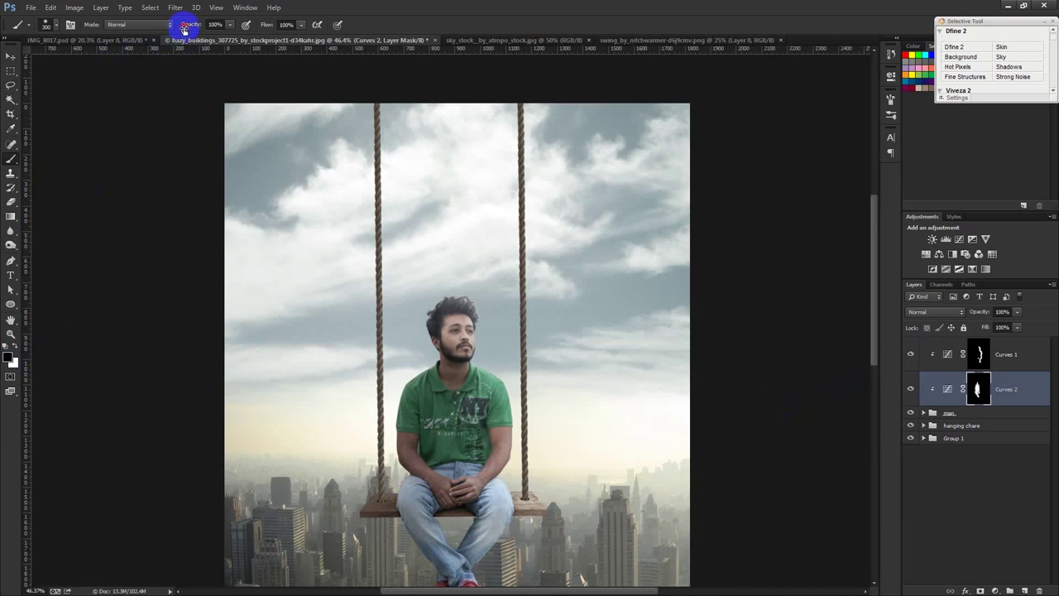
click(515, 415)
drag(505, 386, 513, 352)
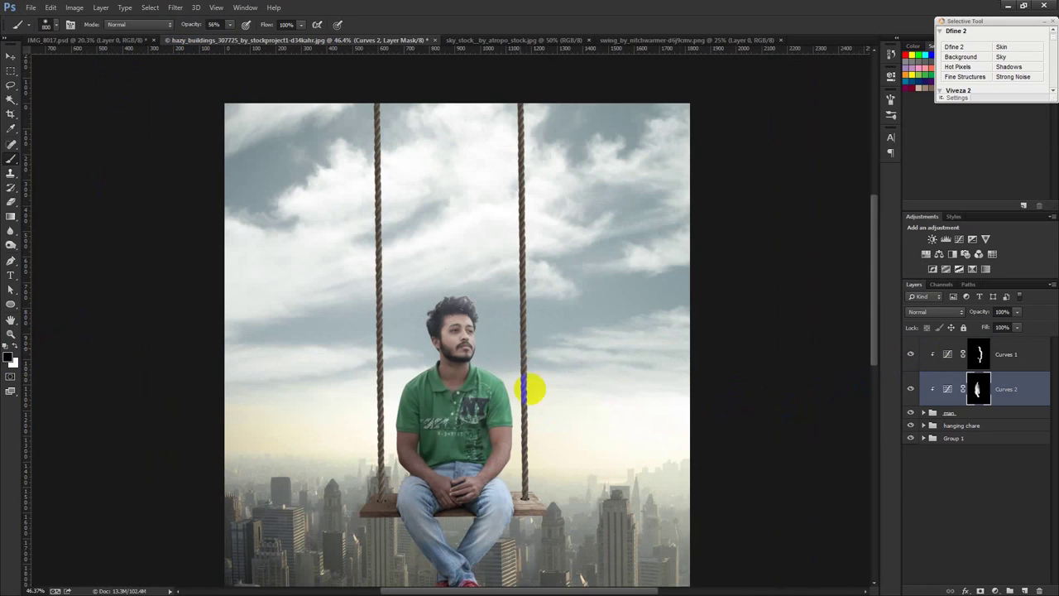
mouse_move(536, 392)
mouse_down()
mouse_move(503, 425)
mouse_move(450, 354)
mouse_move(461, 362)
mouse_move(451, 357)
mouse_move(465, 405)
mouse_up()
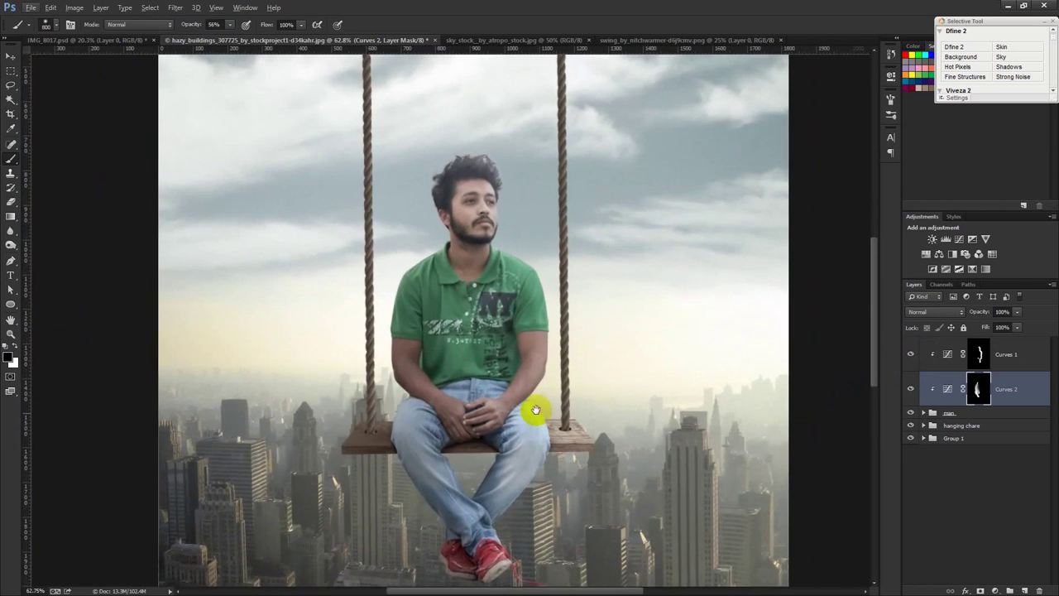
- Expand the hanging chare group and open Layer 3's layer style settings
click(11, 56)
scroll(782, 381, up, 1)
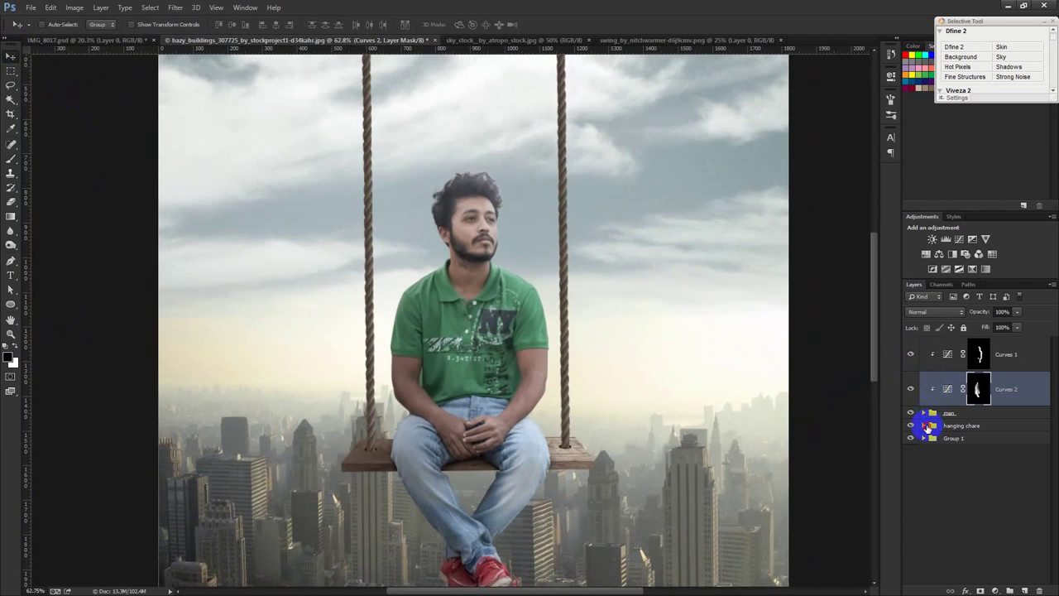
click(928, 426)
click(1001, 509)
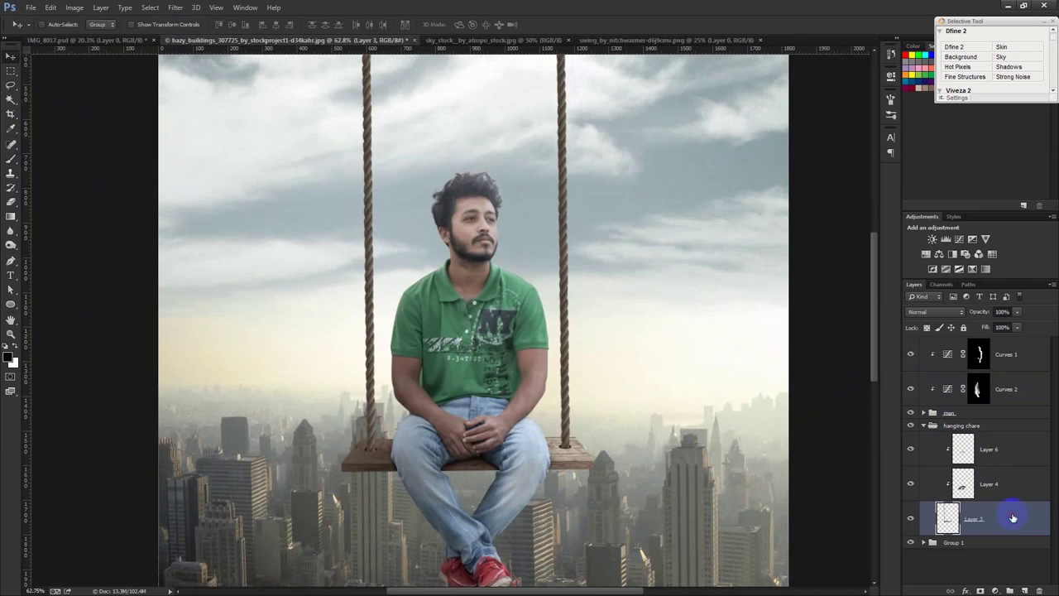
double_click(1013, 517)
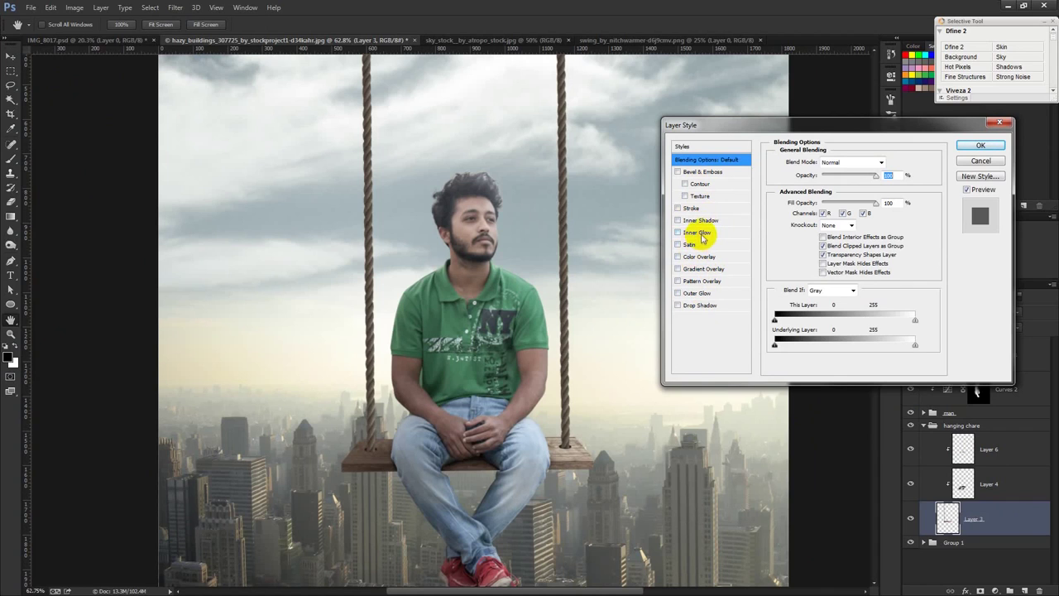
- Apply an Inner Glow: Screen, pale warm yellow, 69% opacity, 9 px size
click(698, 233)
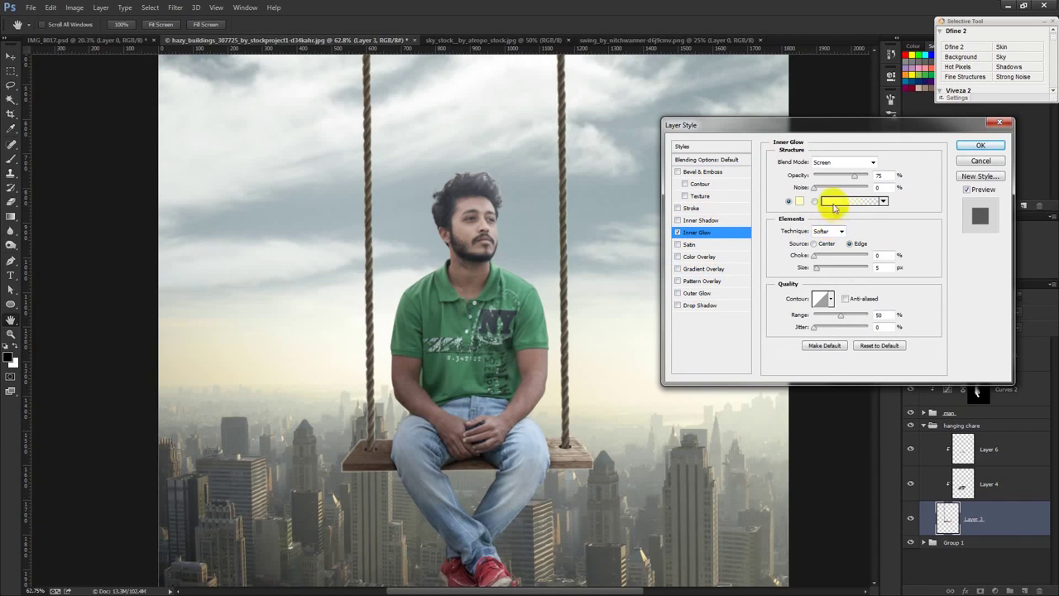
drag(817, 268, 818, 269)
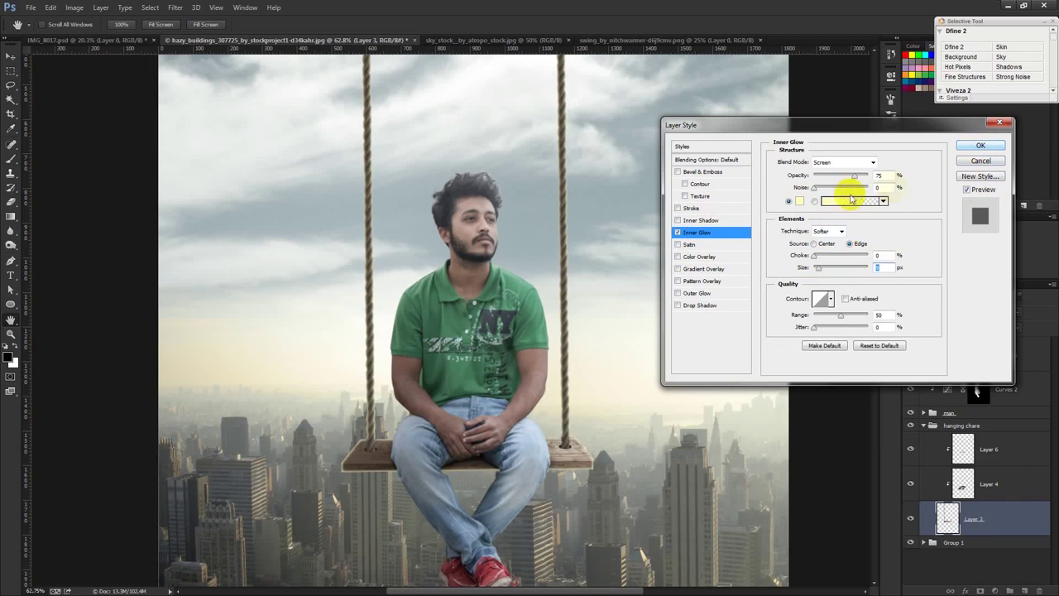
click(800, 201)
click(661, 218)
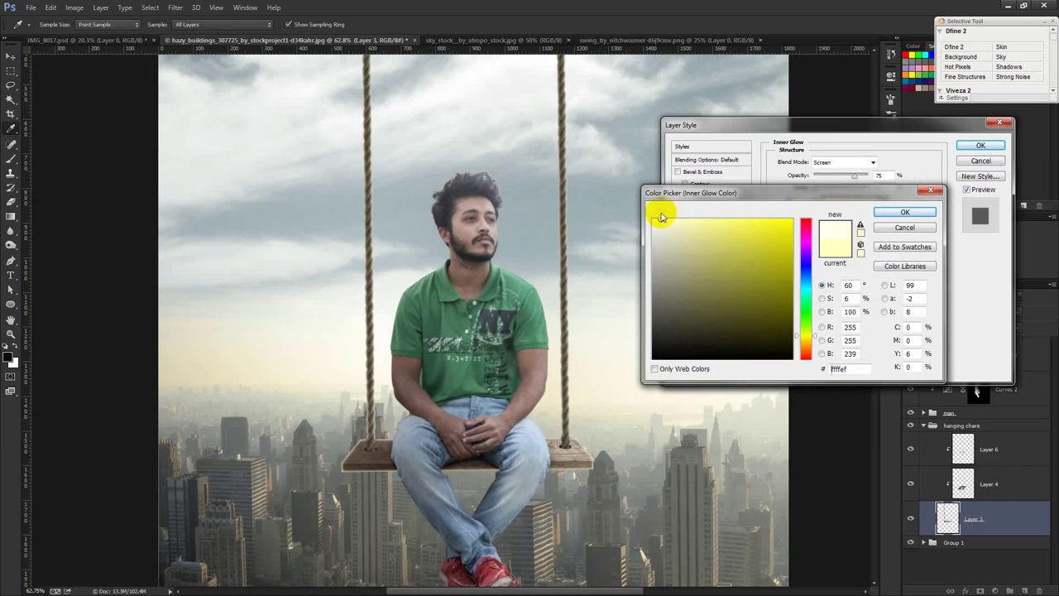
click(905, 212)
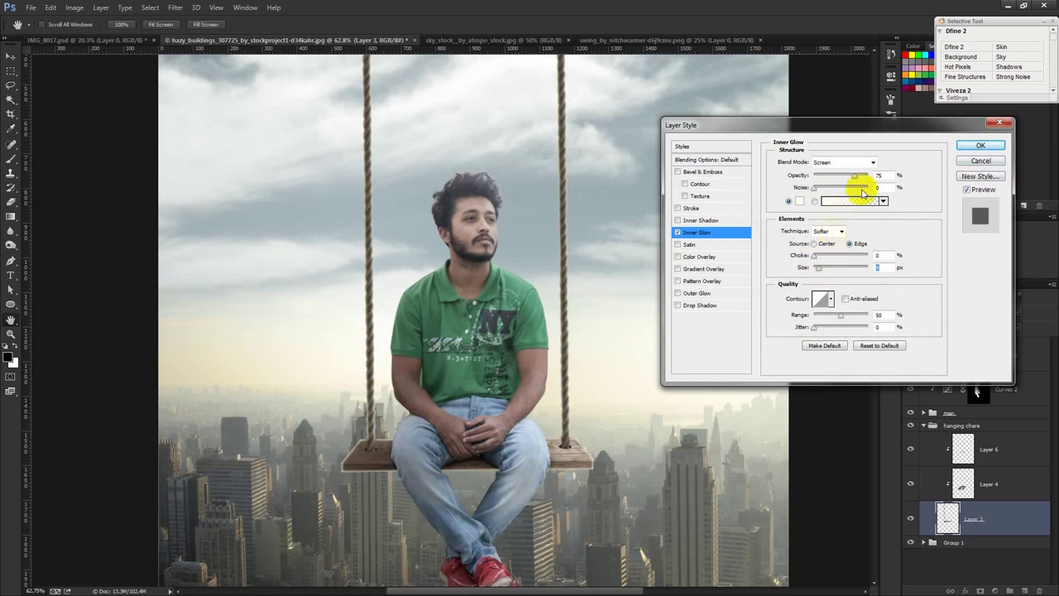
drag(857, 178, 845, 177)
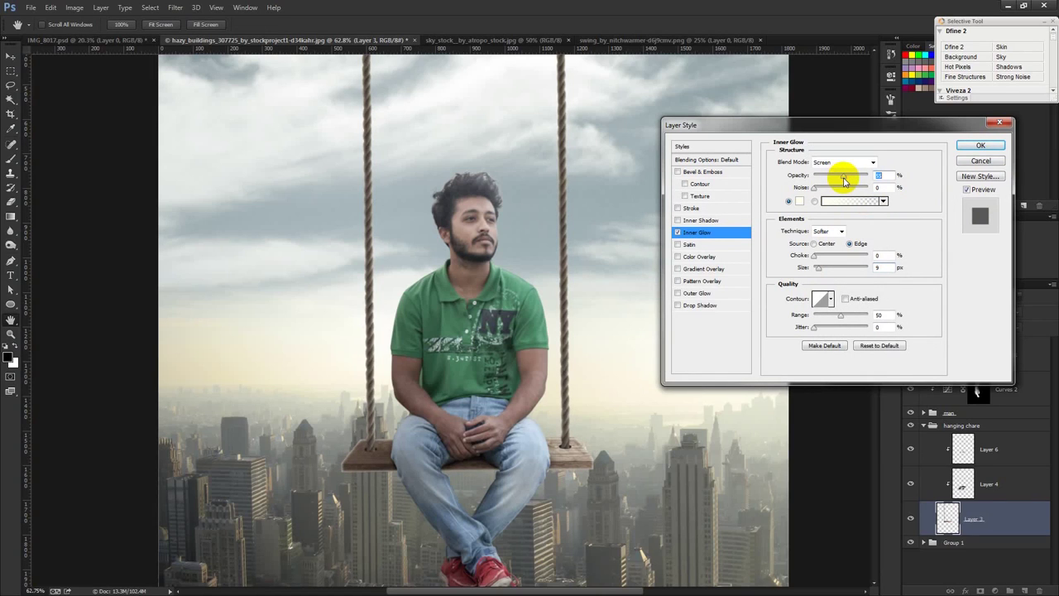
drag(844, 178, 853, 178)
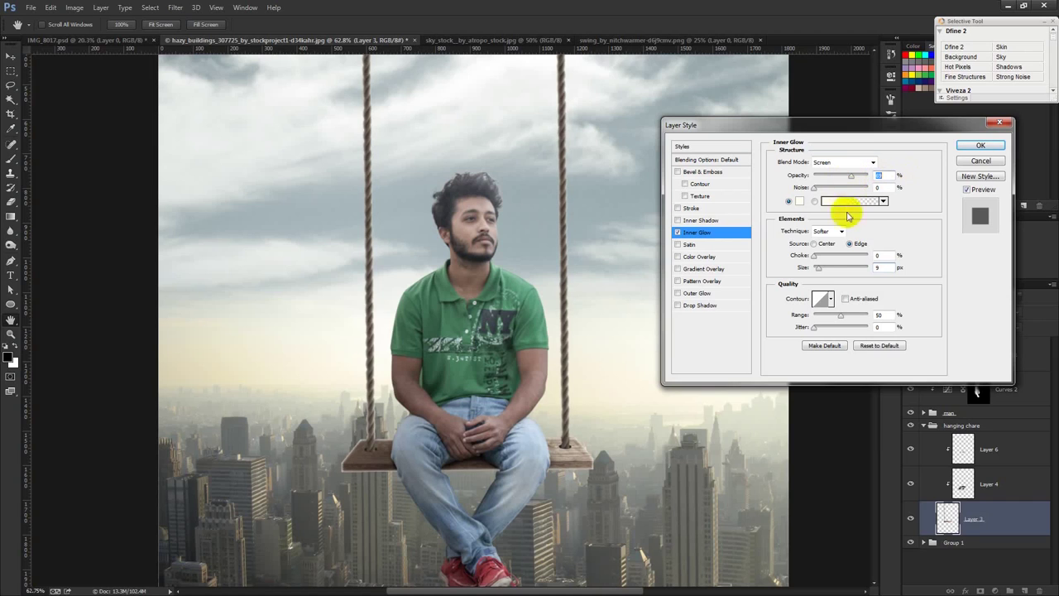
click(800, 201)
drag(686, 220, 672, 219)
click(888, 213)
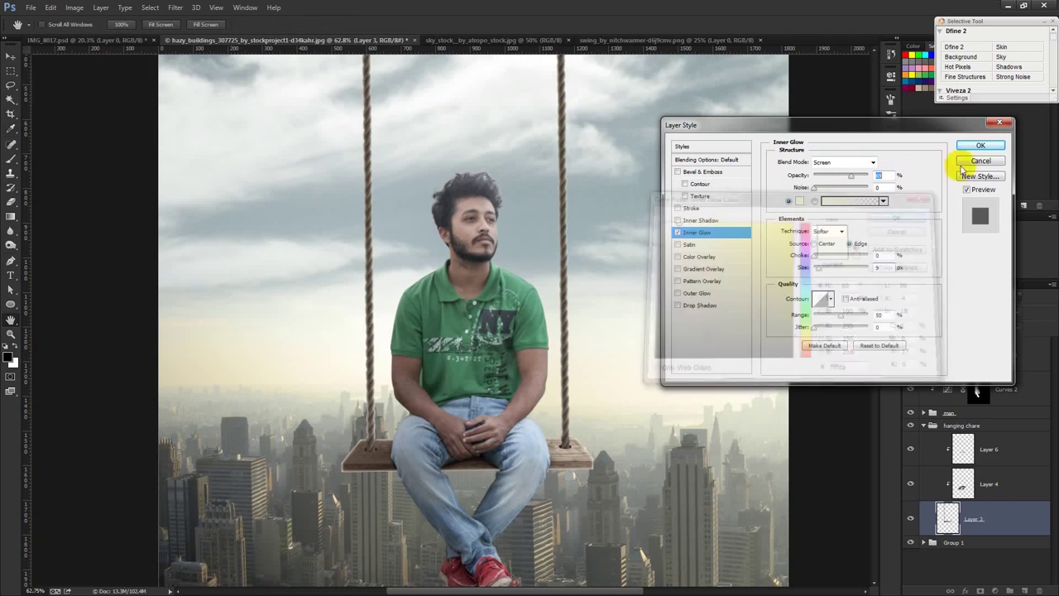
drag(875, 266, 817, 270)
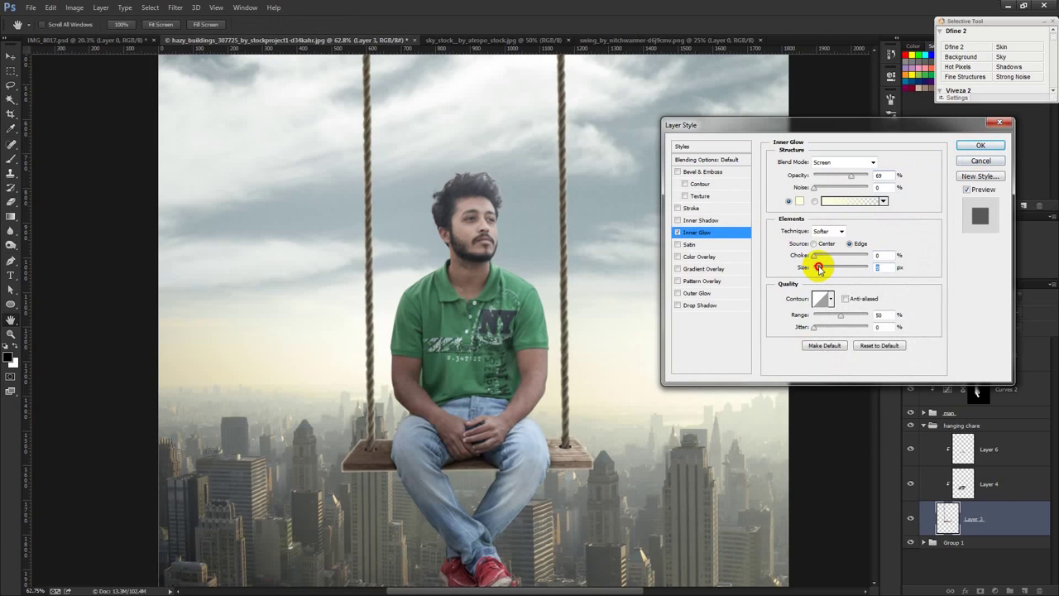
click(980, 146)
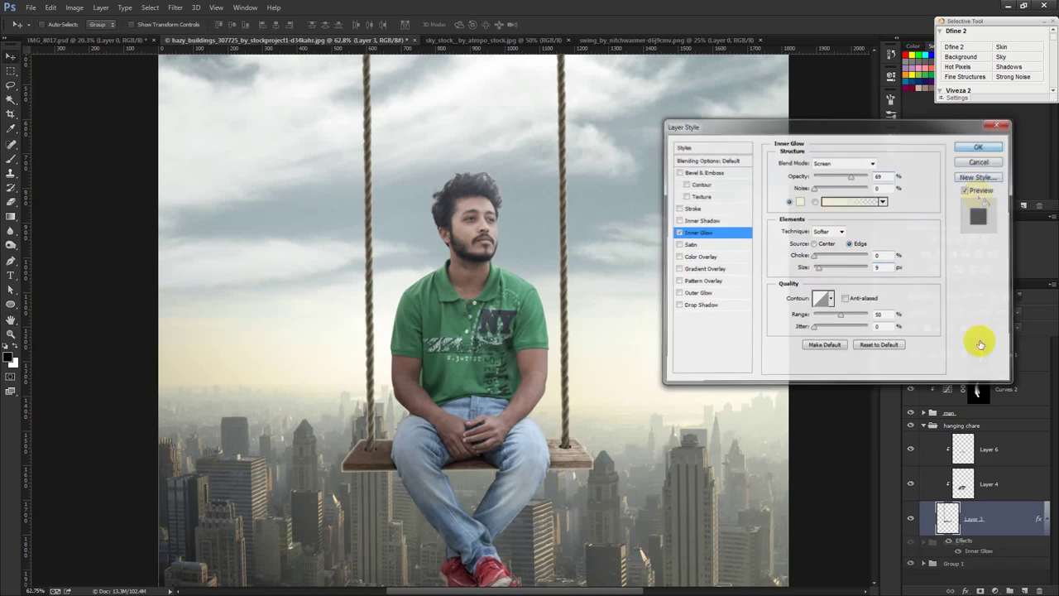
- Separate Layer 3's Inner Glow effect into its own layer
right_click(1015, 525)
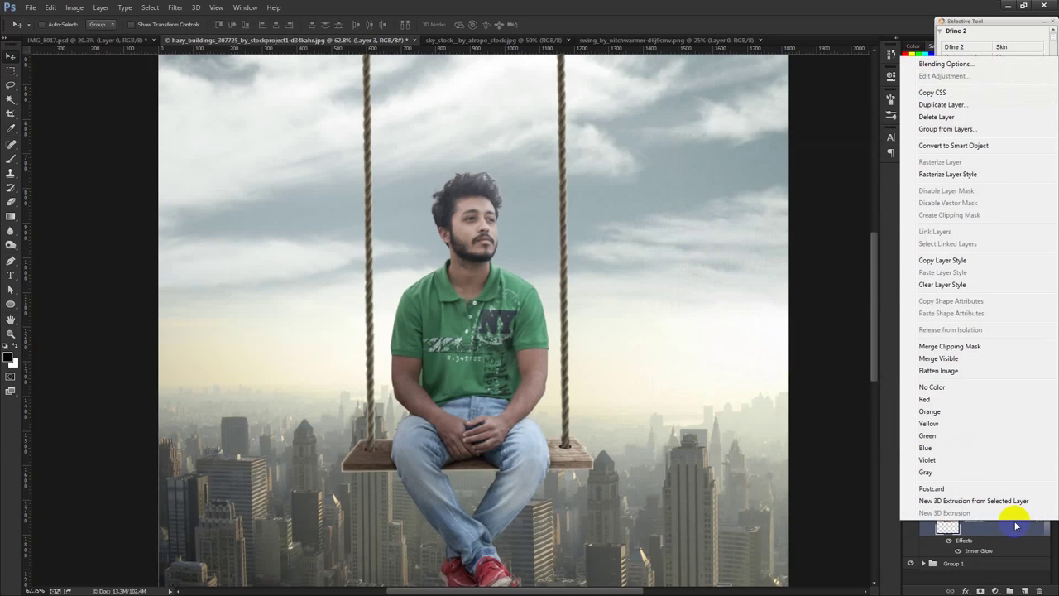
key(Escape)
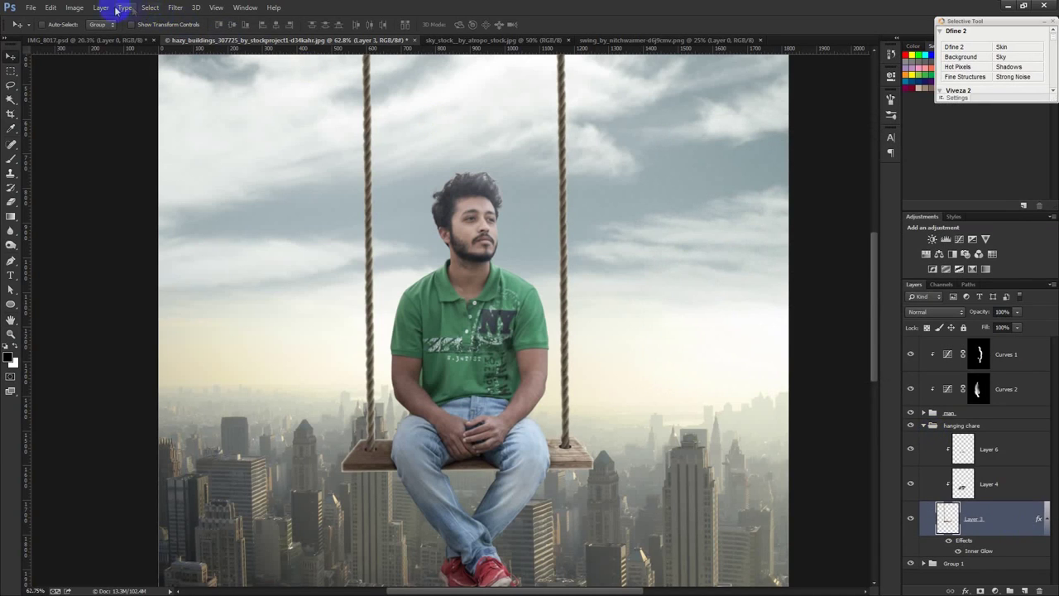
click(101, 8)
mouse_move(115, 80)
click(252, 260)
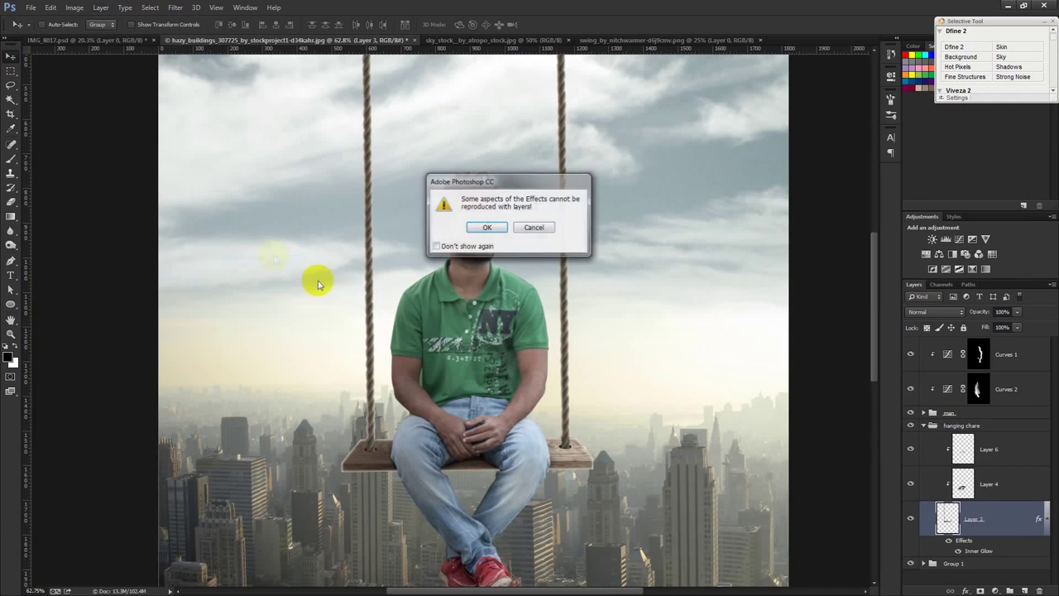
click(485, 228)
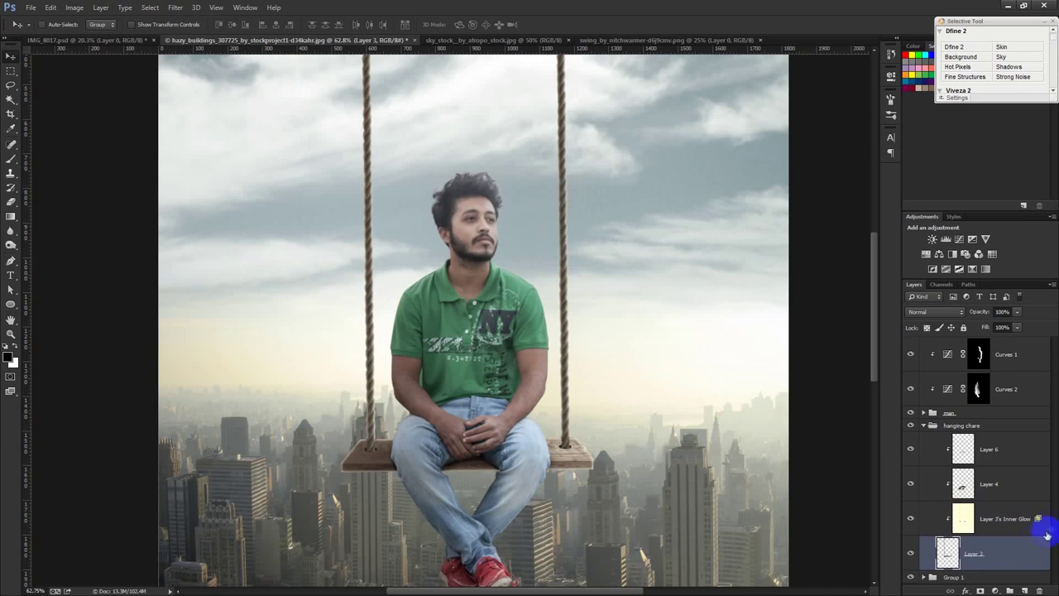
- Mask the separated glow layer and paint it out along the seat and left rope at brush size 70
click(1017, 527)
click(911, 520)
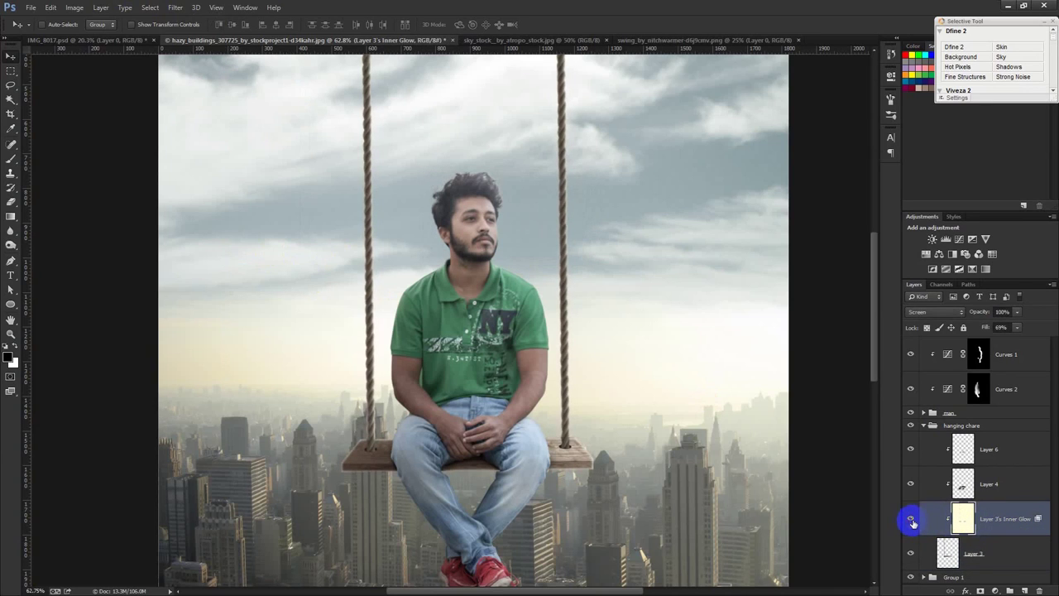
click(980, 590)
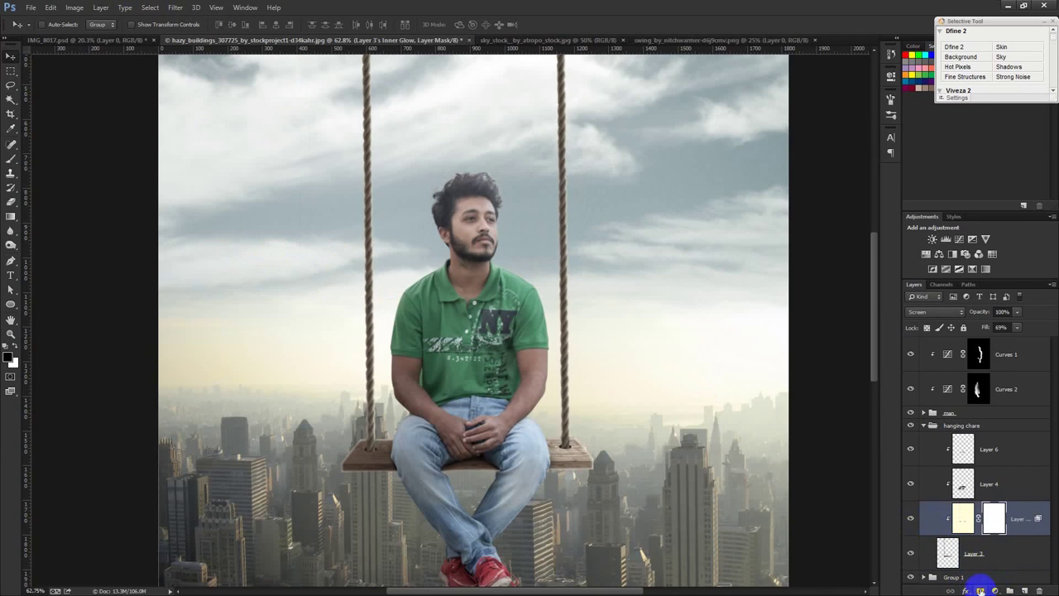
click(10, 157)
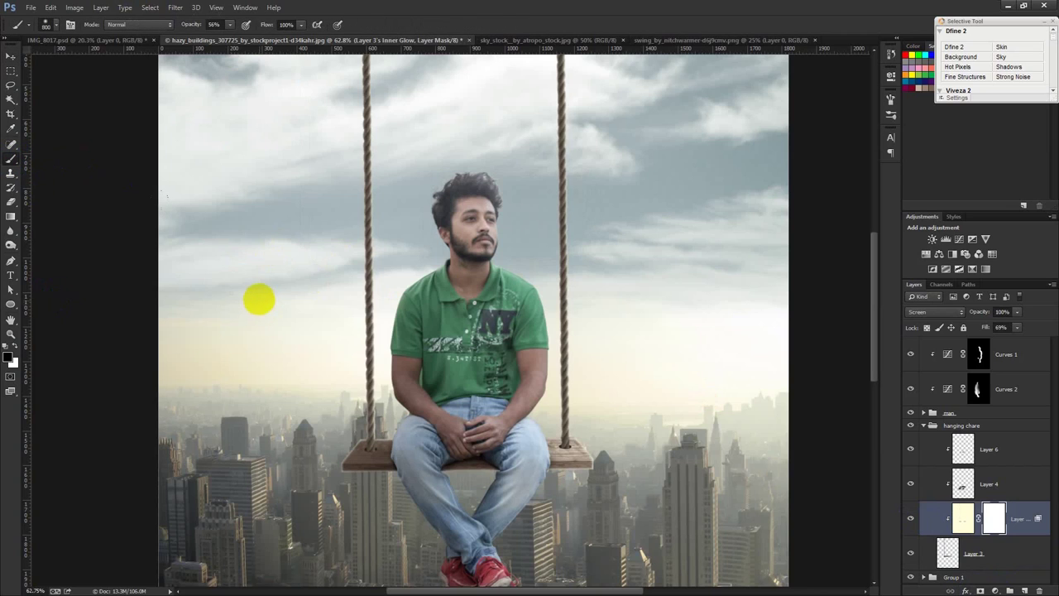
key(bracketleft)
key(bracketleft)
key(bracketleft)
click(368, 484)
drag(339, 475, 333, 472)
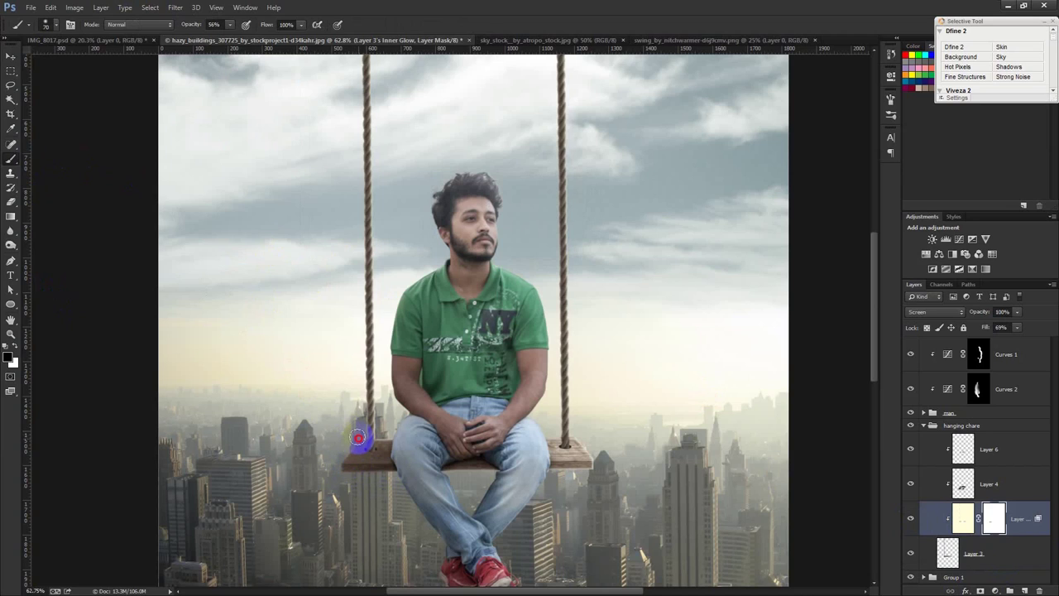
drag(361, 407, 356, 64)
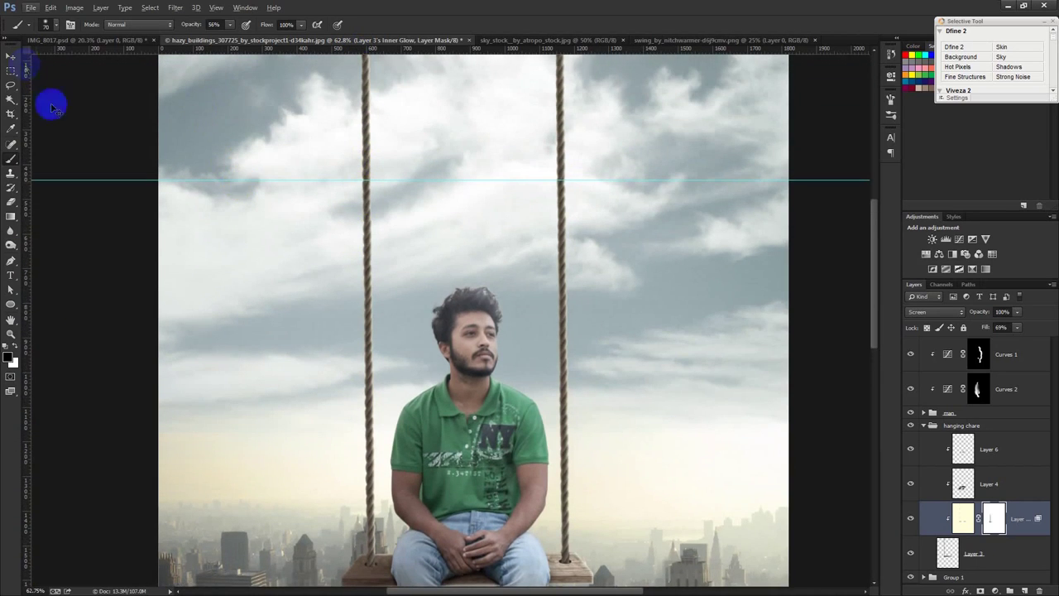
- Remove the horizontal guide and set brush opacity to 100%
drag(107, 180, 9, 173)
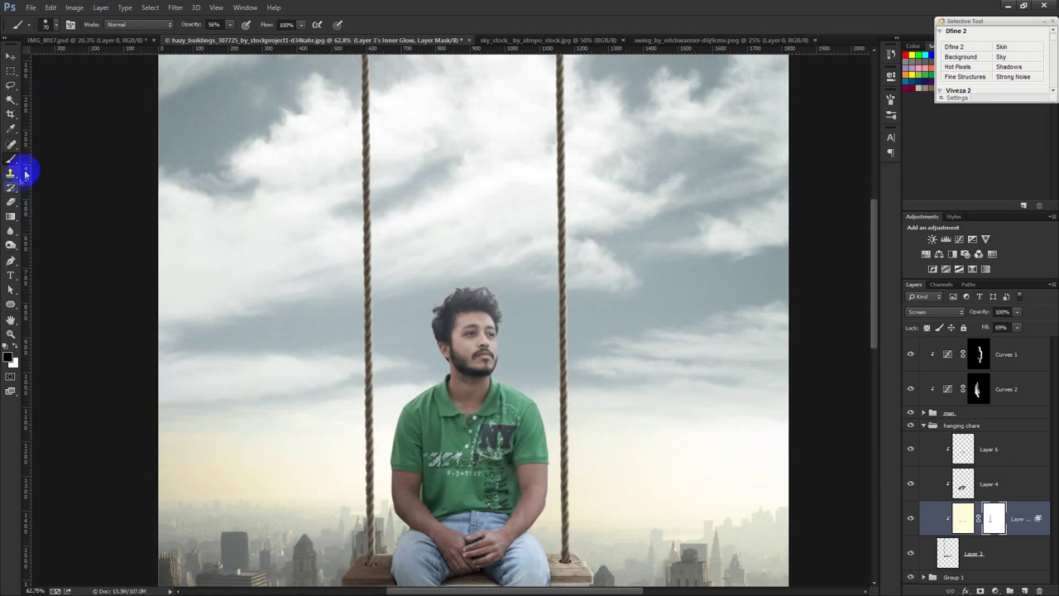
scroll(374, 151, up, 3)
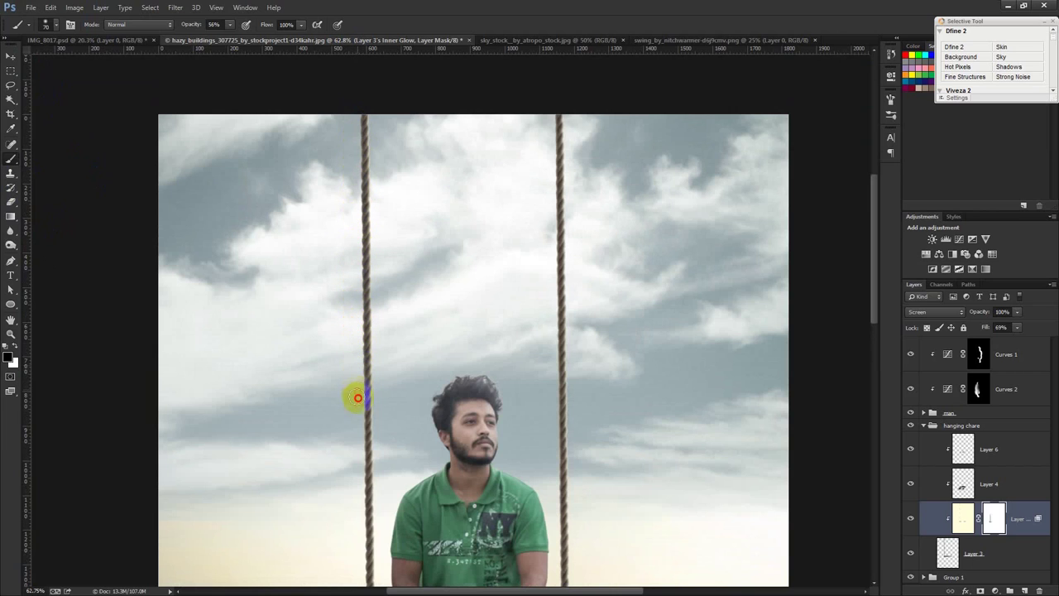
drag(355, 355, 350, 194)
click(214, 24)
text(100)
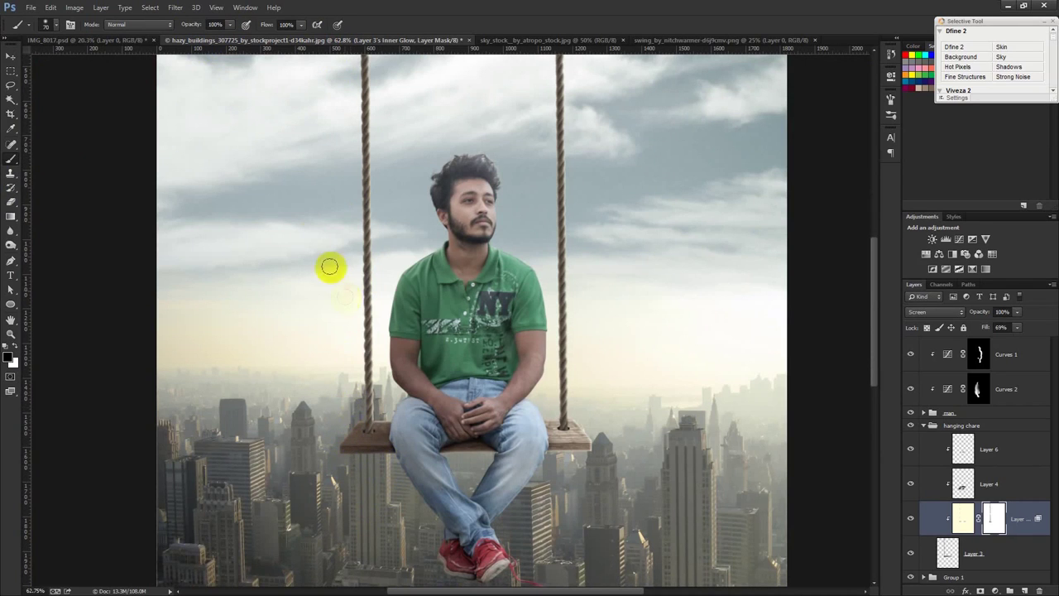
- Paint black on the glow mask down the full length of both ropes
scroll(331, 267, up, 2)
scroll(331, 267, up, 2)
drag(356, 273, 347, 463)
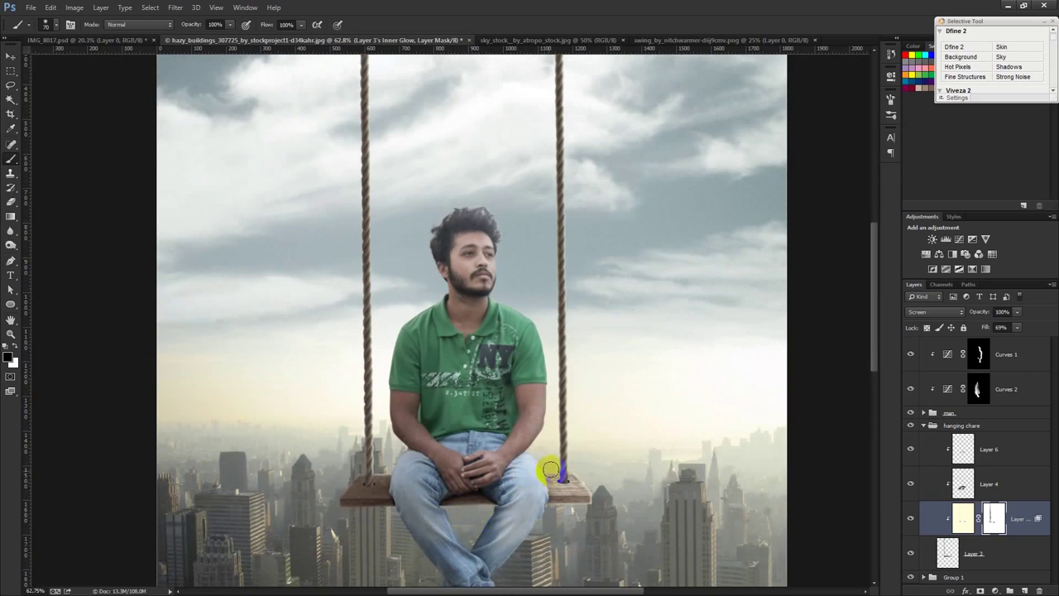
drag(551, 454, 547, 149)
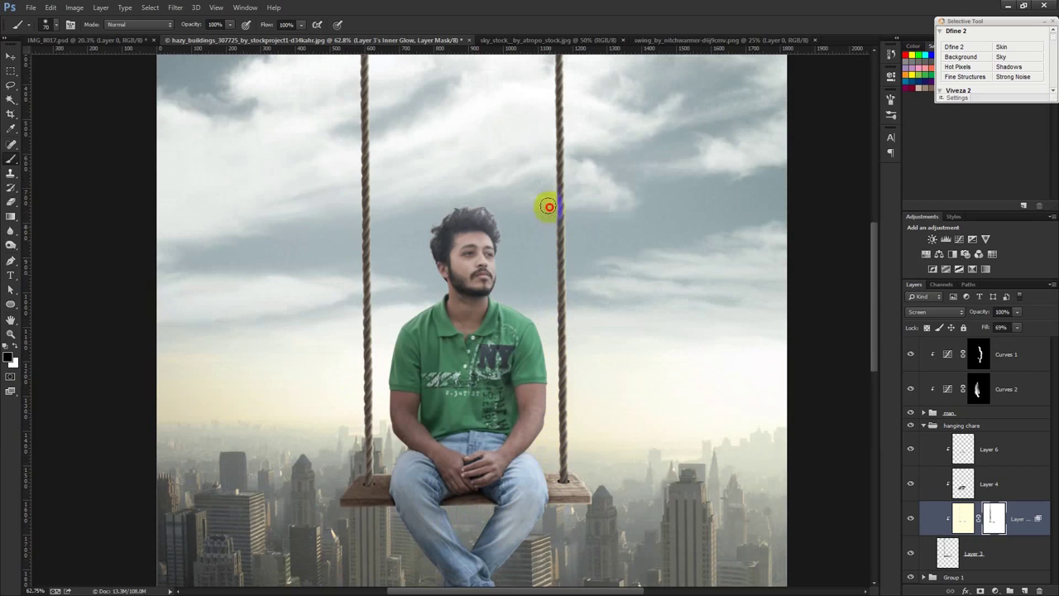
drag(550, 230, 544, 331)
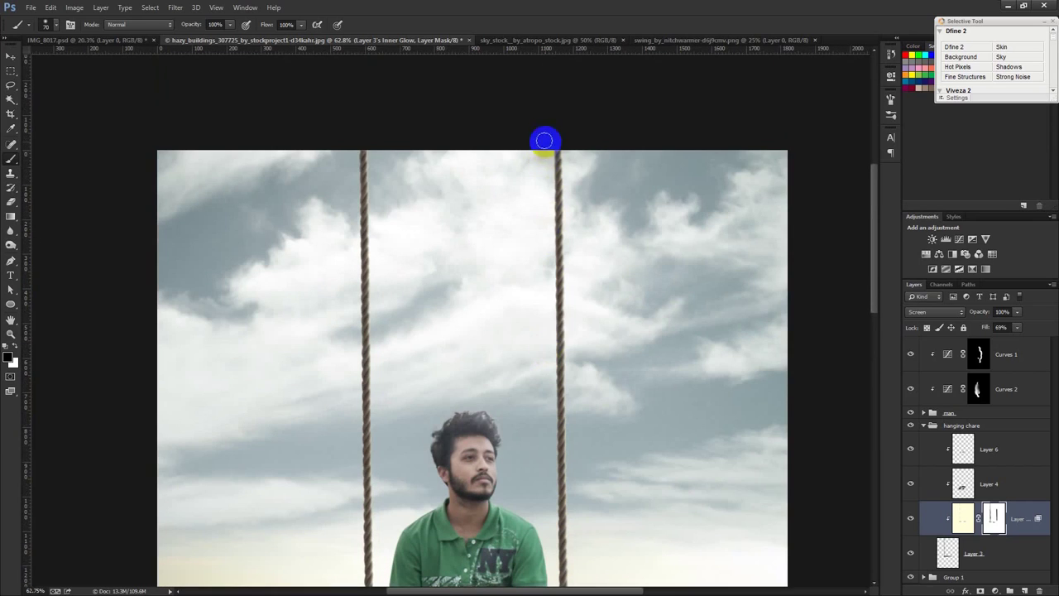
drag(544, 208, 543, 421)
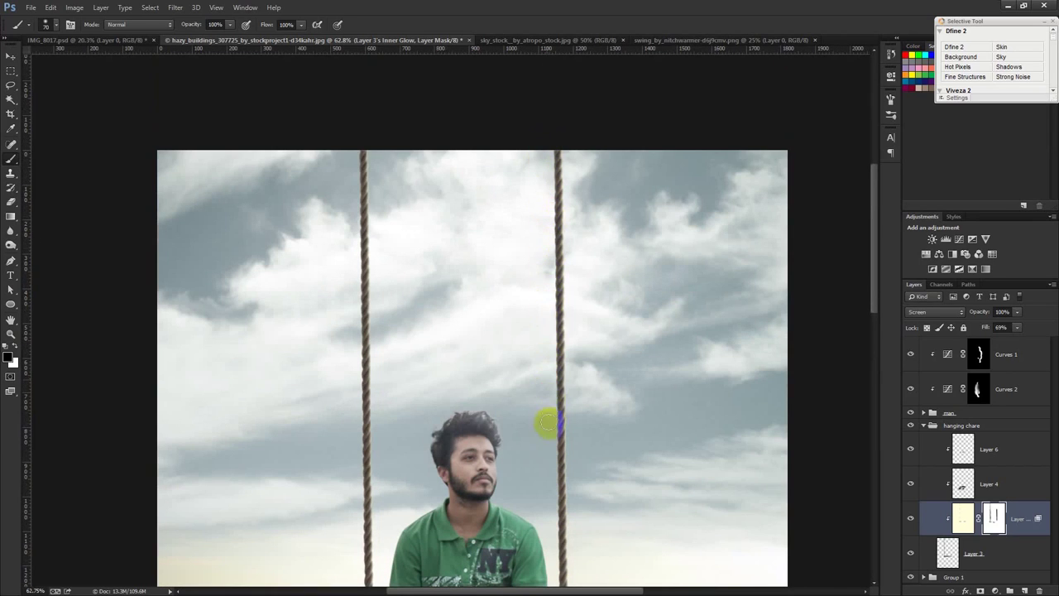
scroll(542, 427, down, 5)
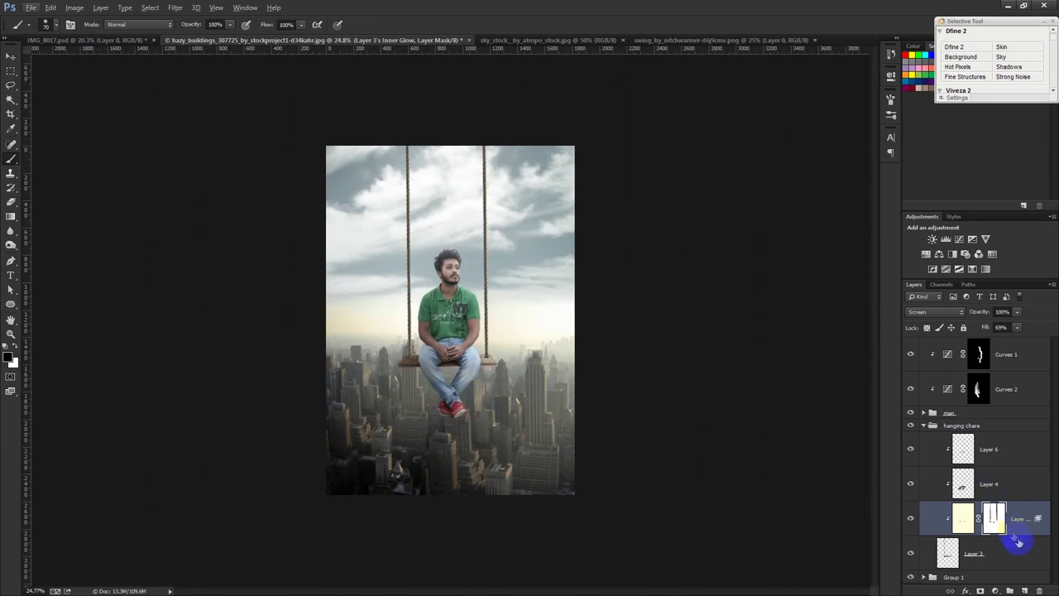
click(1020, 545)
- Add a Curves adjustment with its white point dragged inward to brighten the highlights
click(995, 590)
click(977, 415)
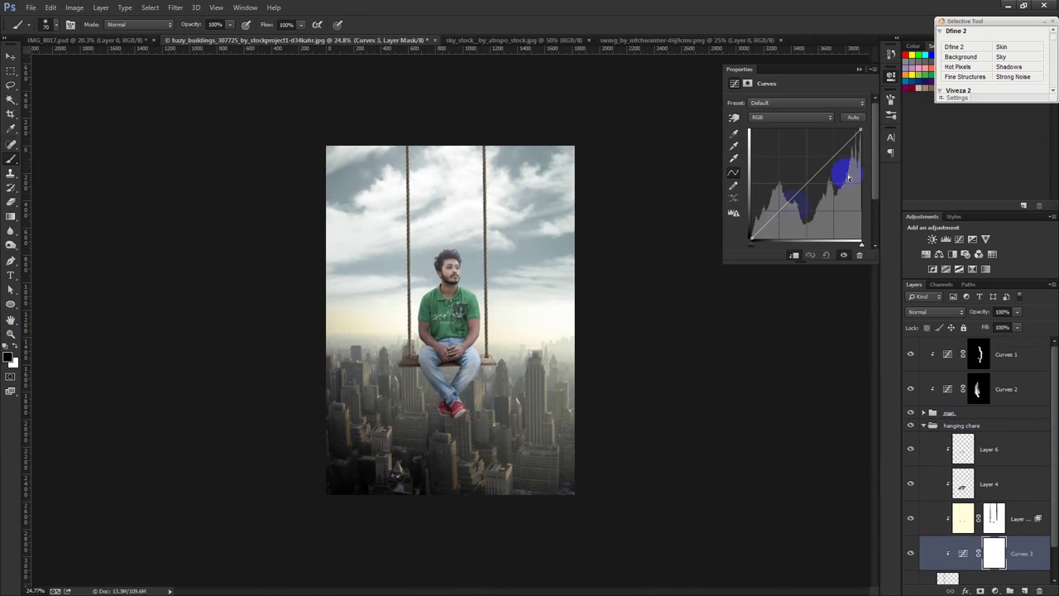
drag(857, 128, 839, 119)
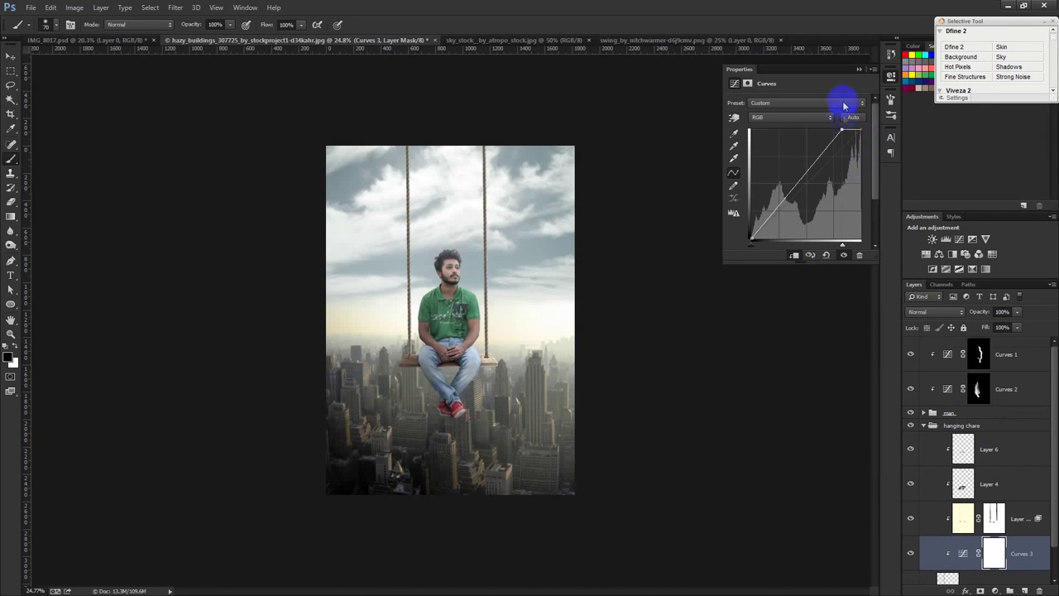
click(859, 70)
key(ctrl+0)
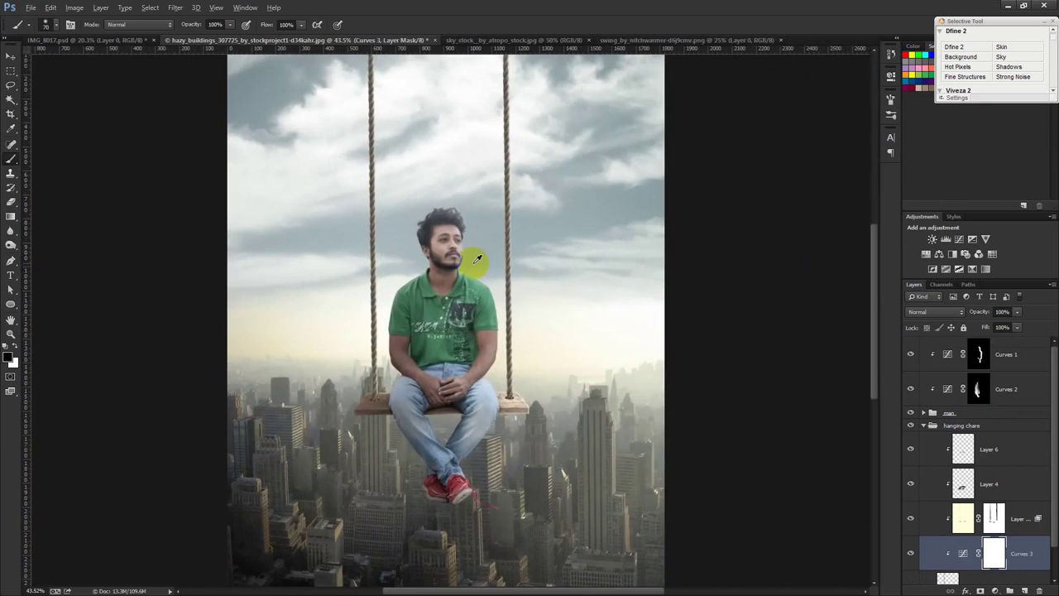
key(ctrl+minus)
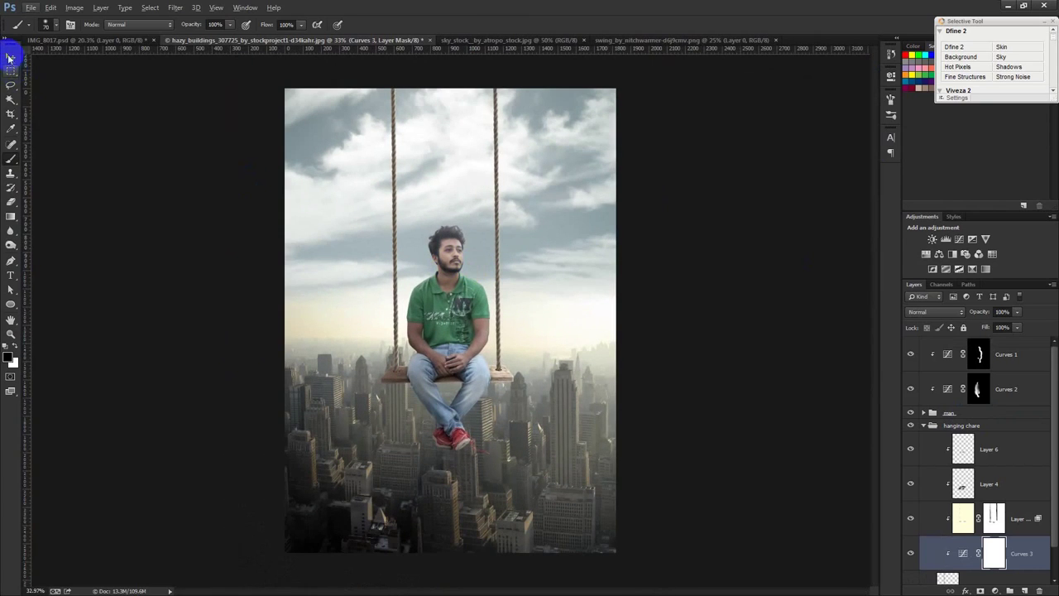
click(10, 56)
scroll(455, 324, down, 1)
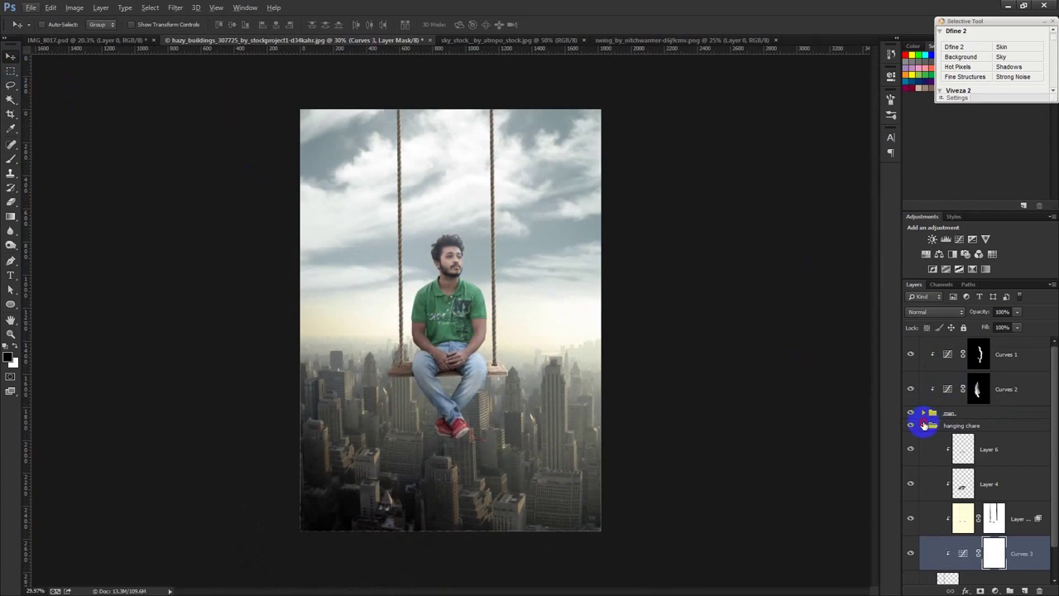
- Reshape the Curves 1 curve to lift the midtones, keeping the white point in the corner
click(925, 424)
click(1019, 354)
click(994, 590)
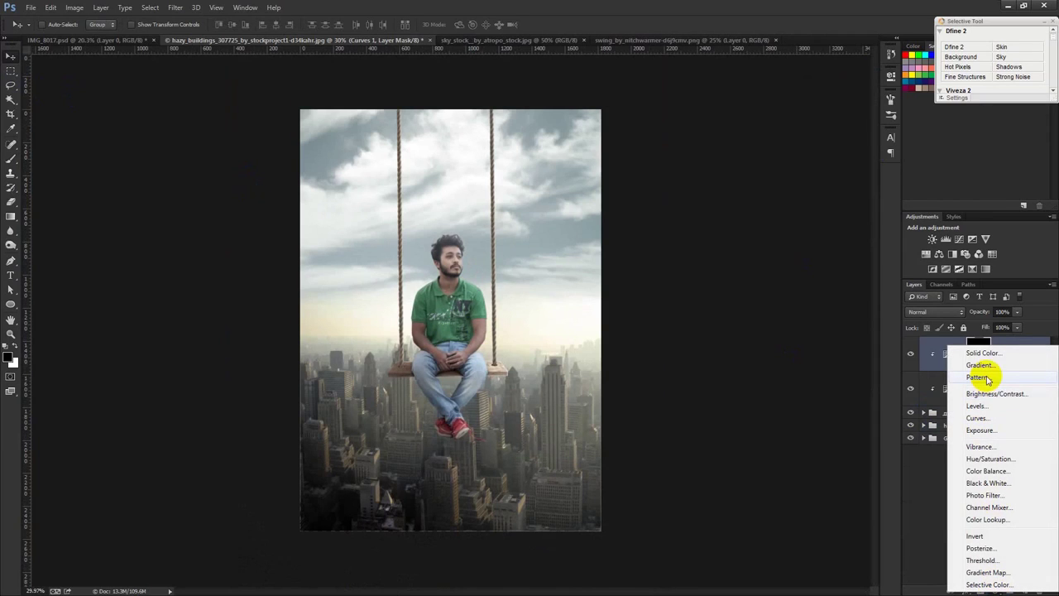
click(828, 366)
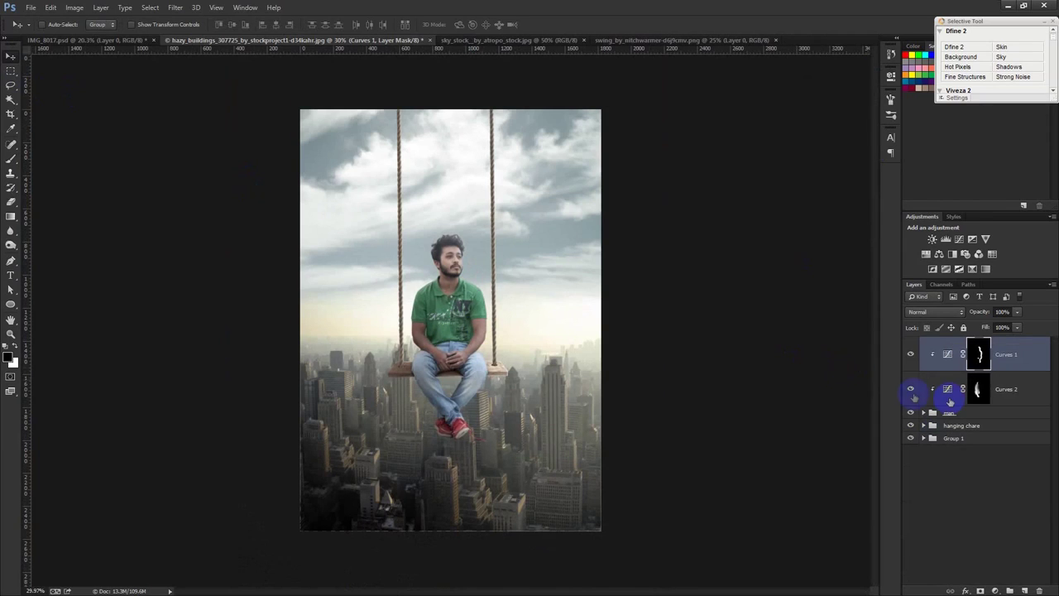
click(983, 387)
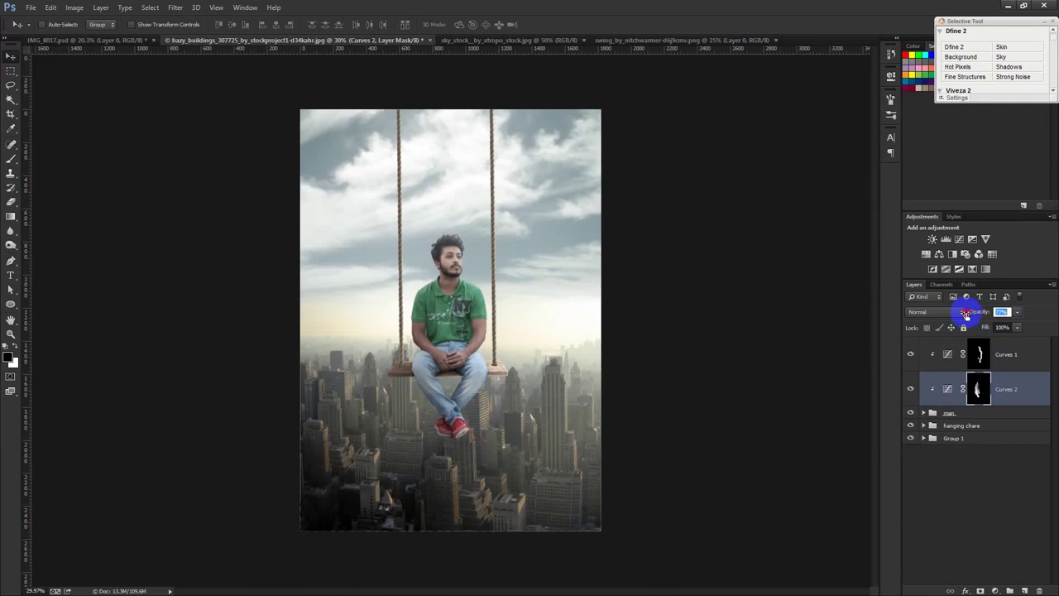
click(1013, 404)
click(1019, 362)
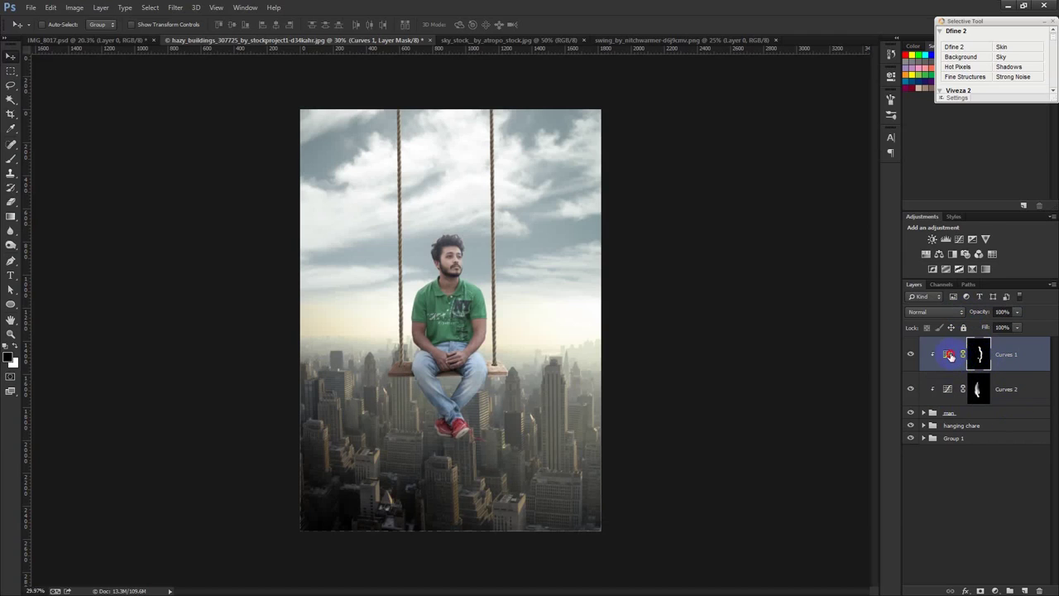
double_click(949, 355)
mouse_move(859, 128)
mouse_down()
mouse_move(831, 126)
mouse_move(841, 129)
mouse_up()
drag(800, 176, 796, 176)
drag(842, 128, 861, 130)
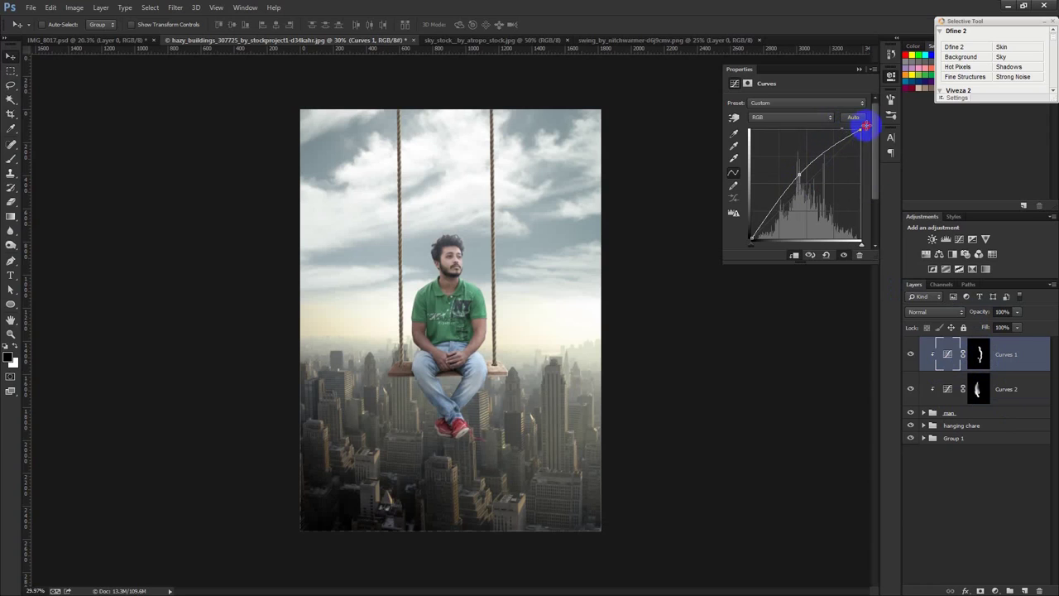
- Paint white on the Curves 1 mask over the sky and buildings
click(13, 159)
key(ctrl+plus)
click(979, 354)
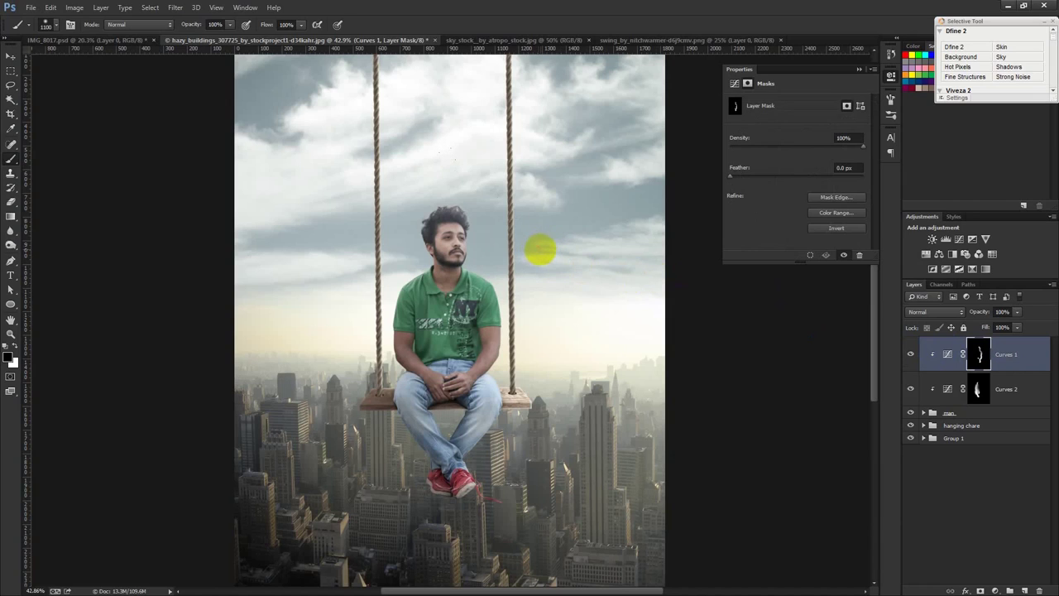
click(17, 349)
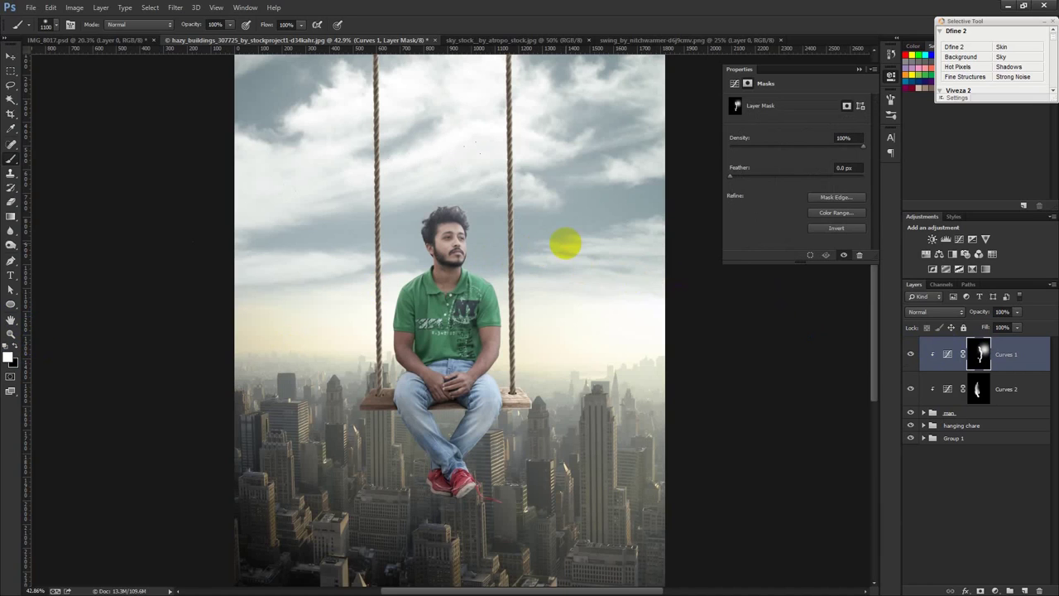
drag(568, 249, 591, 472)
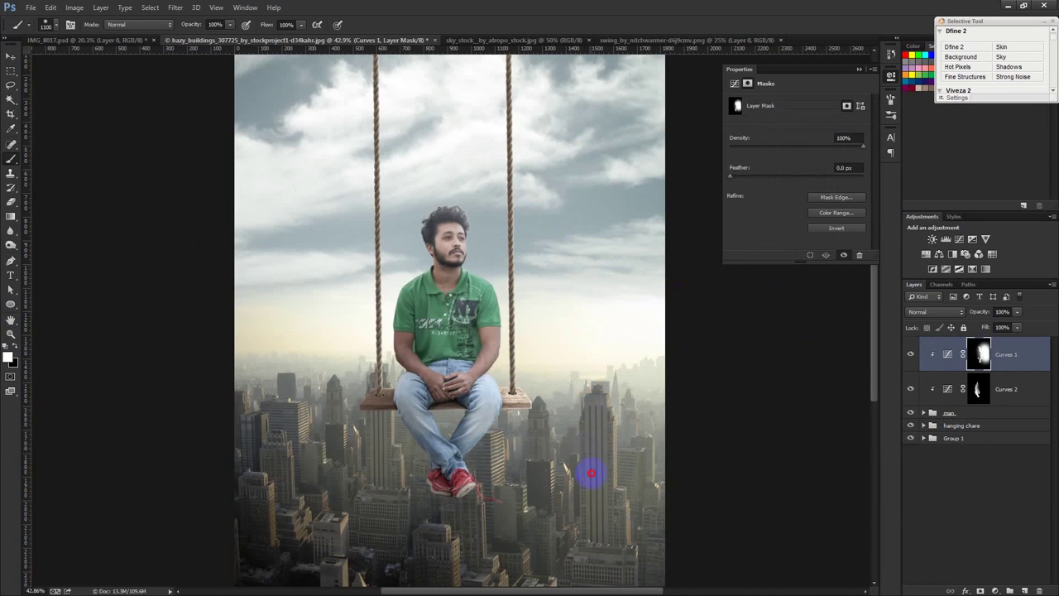
click(10, 55)
scroll(497, 397, up, 3)
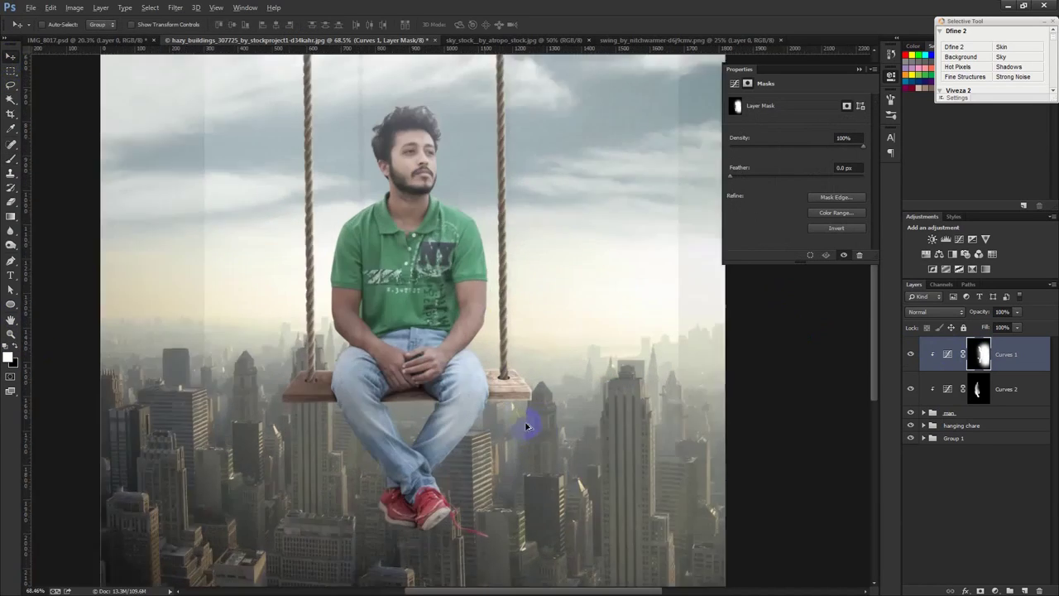
- Puppet Warp Layer 2, pinning the knee and shoe tail and swinging the shoelace downward
scroll(475, 406, down, 3)
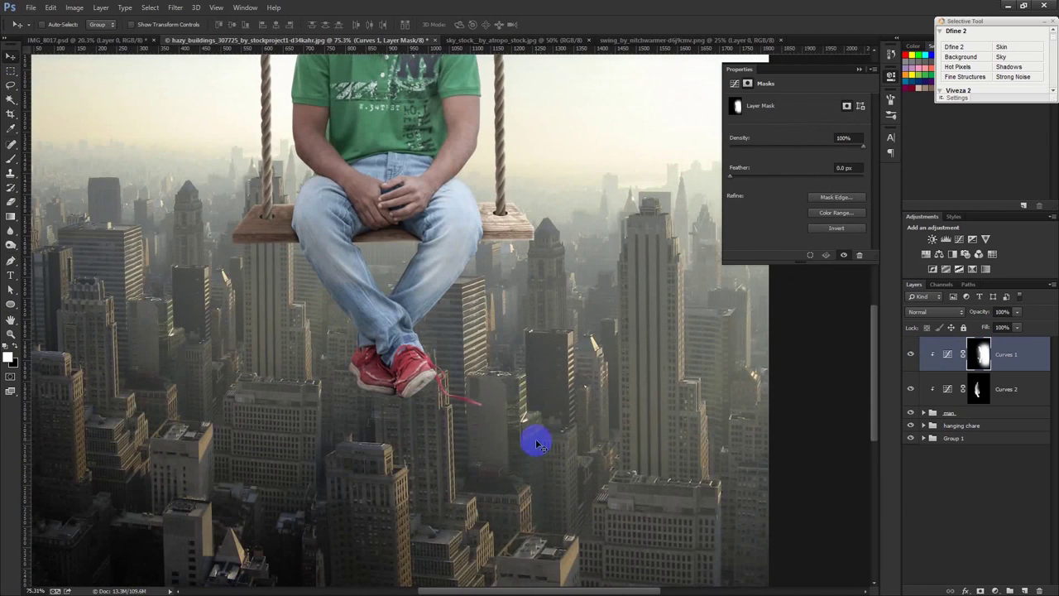
click(923, 413)
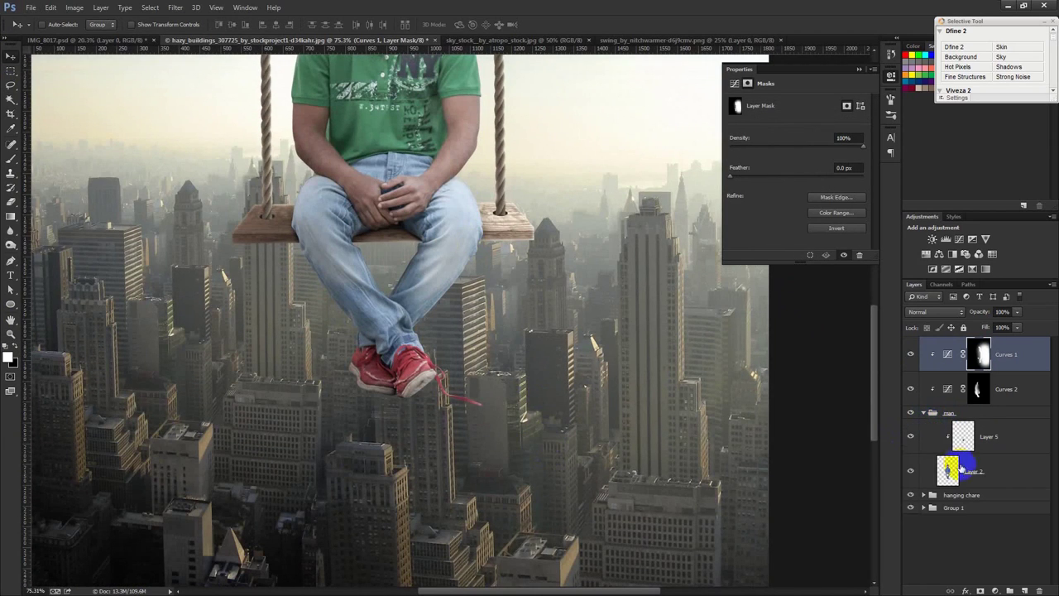
click(985, 471)
click(74, 7)
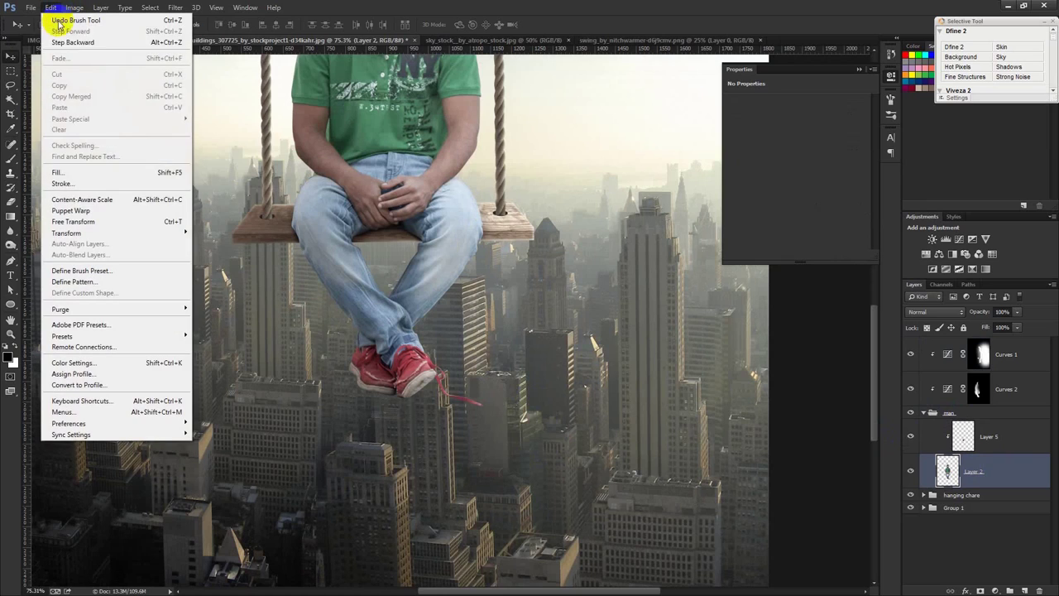
click(100, 213)
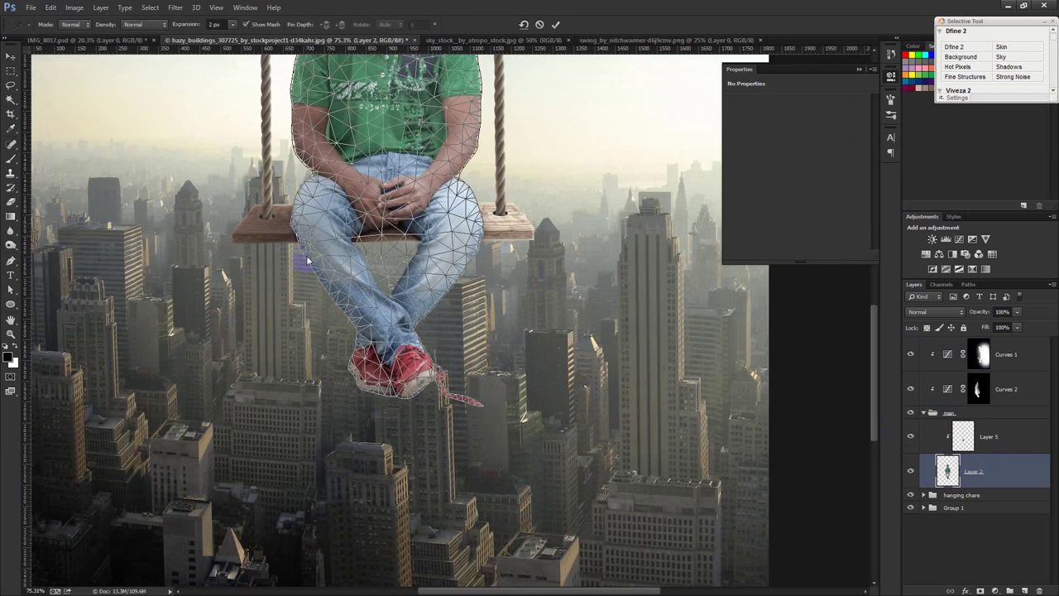
click(337, 278)
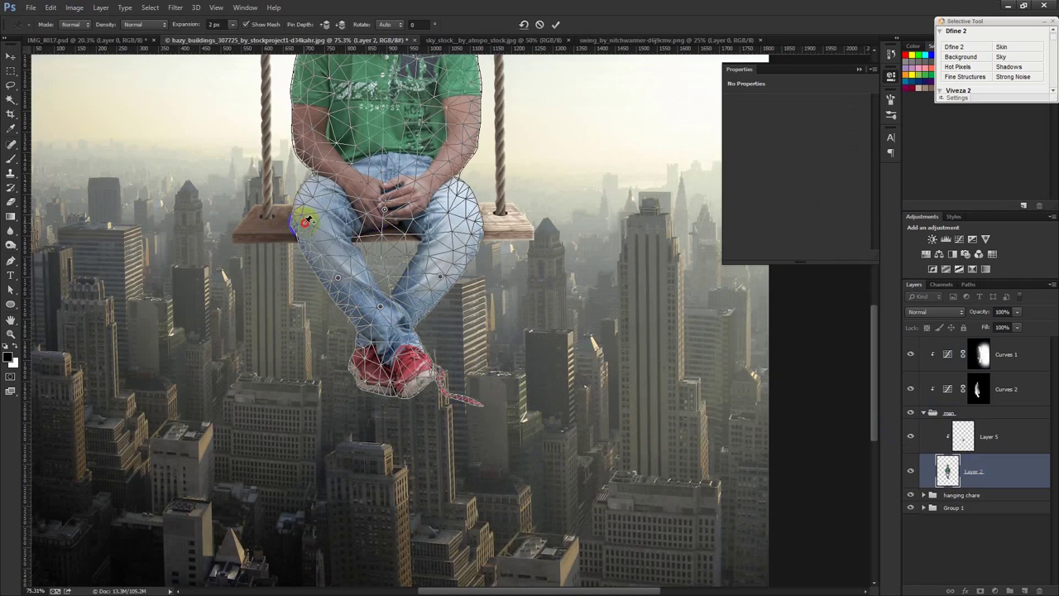
click(466, 388)
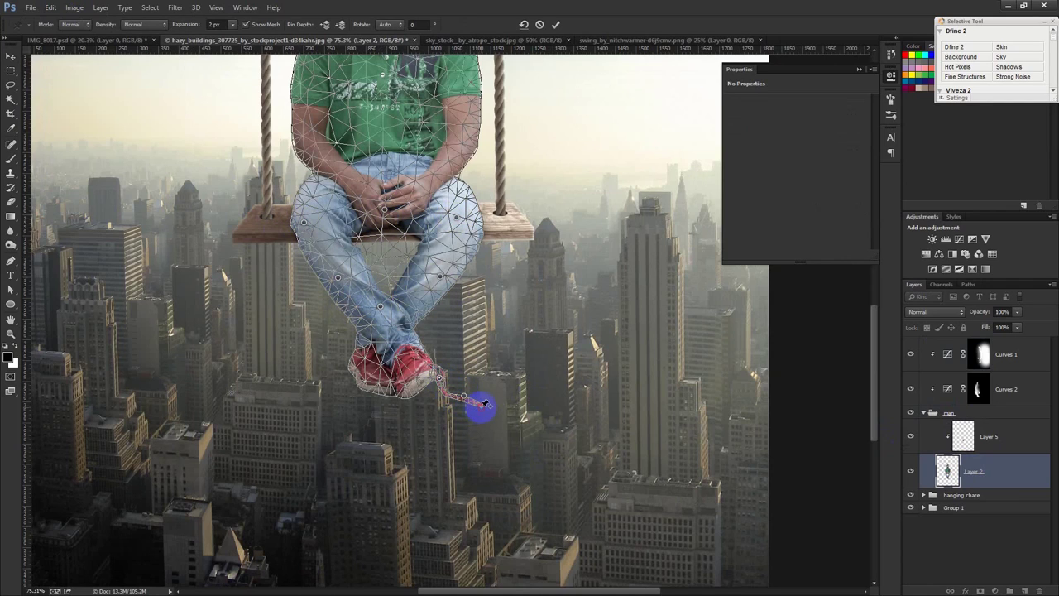
drag(486, 409, 466, 398)
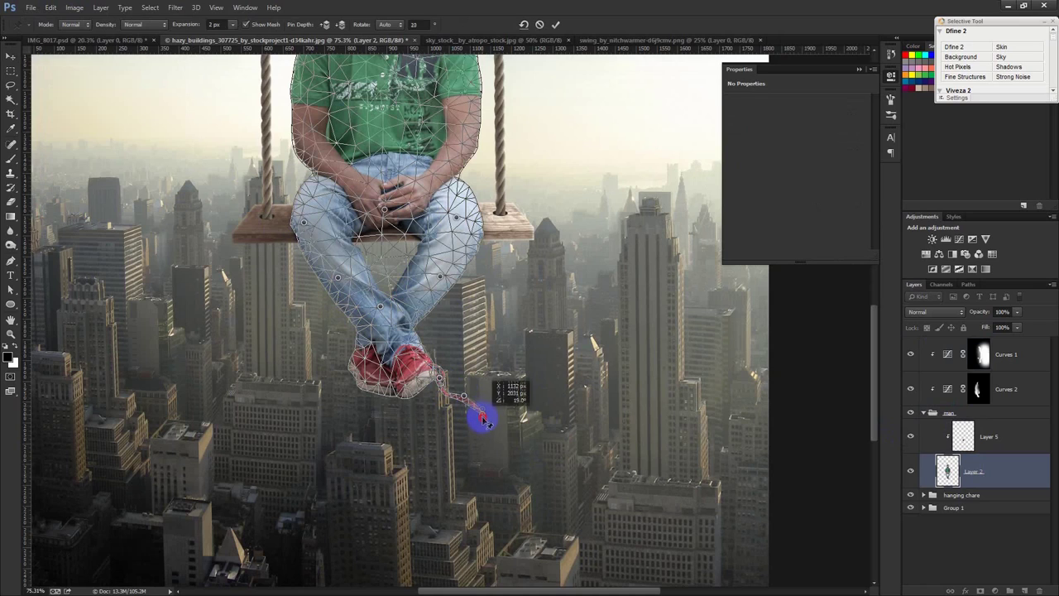
drag(466, 399, 473, 394)
- Rotate and tilt the left and right red shoes, then commit the warp
click(412, 384)
drag(406, 391, 402, 379)
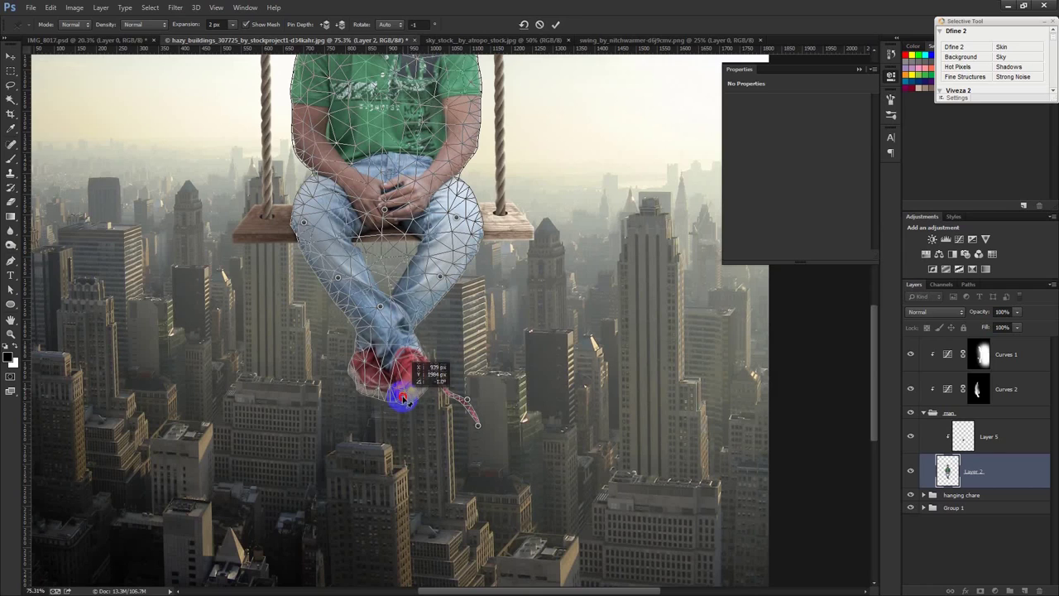
click(366, 358)
click(396, 369)
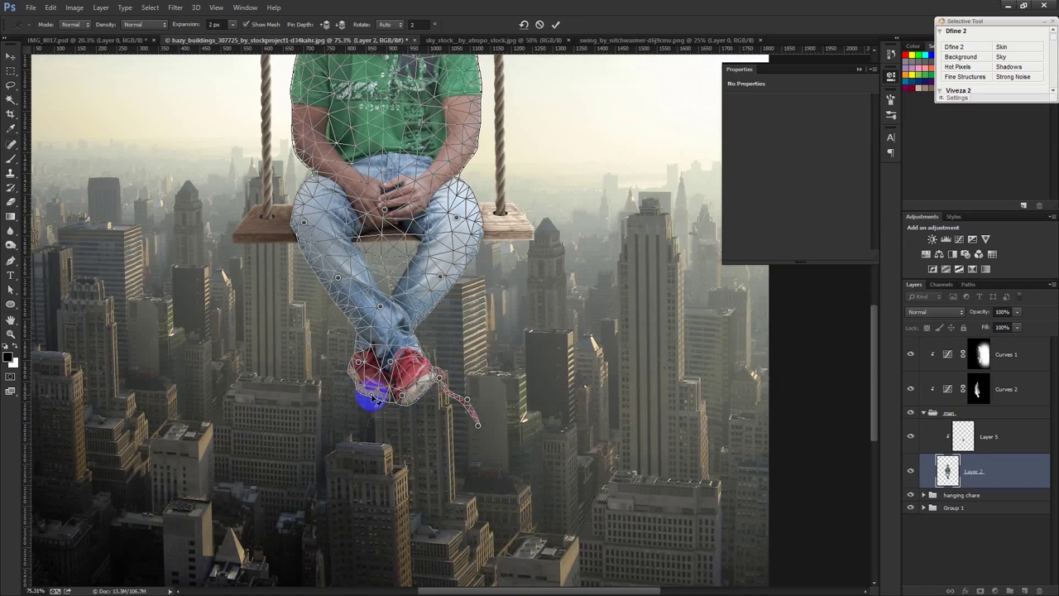
click(405, 395)
drag(406, 403, 400, 389)
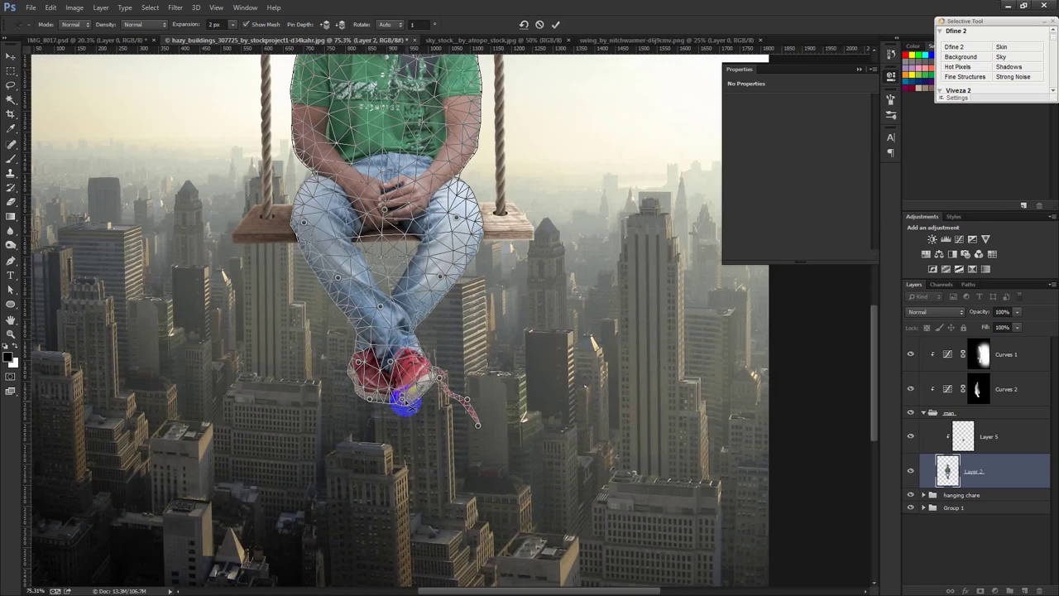
mouse_move(403, 399)
mouse_down()
mouse_move(430, 386)
mouse_move(402, 398)
mouse_up()
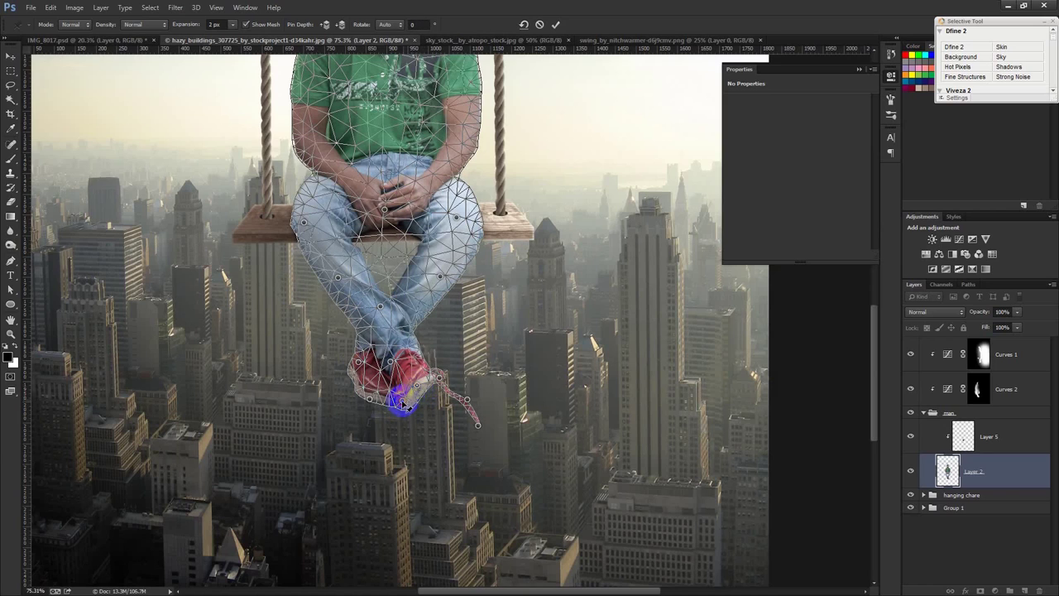
drag(361, 364, 372, 403)
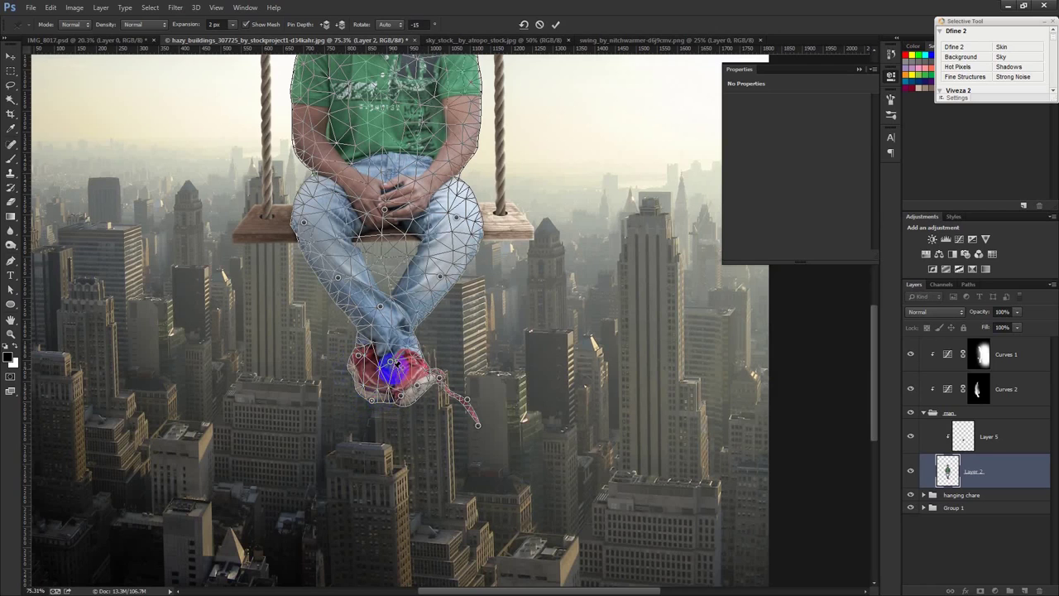
click(390, 362)
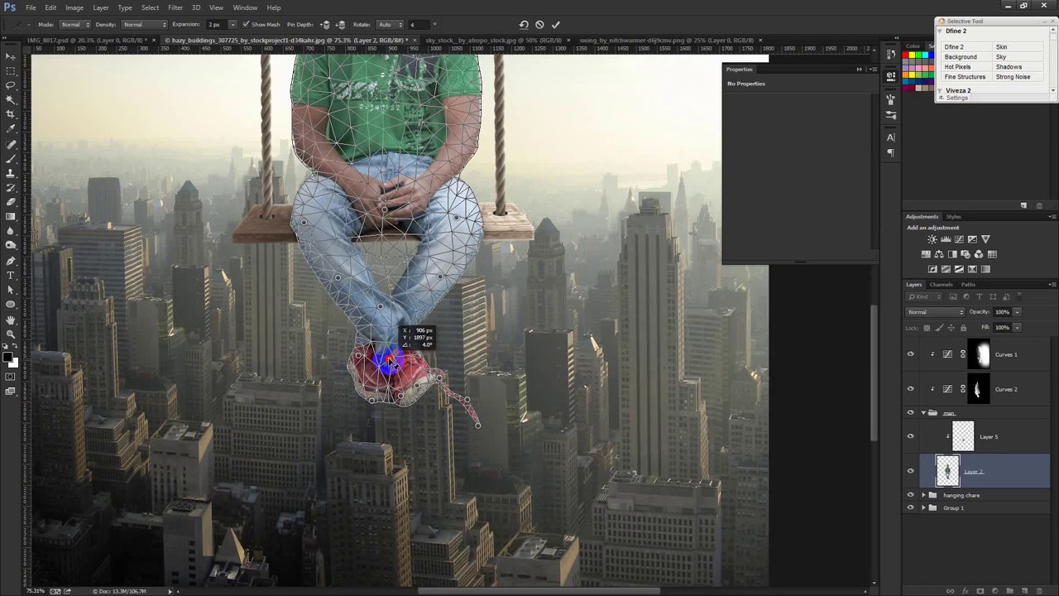
click(555, 24)
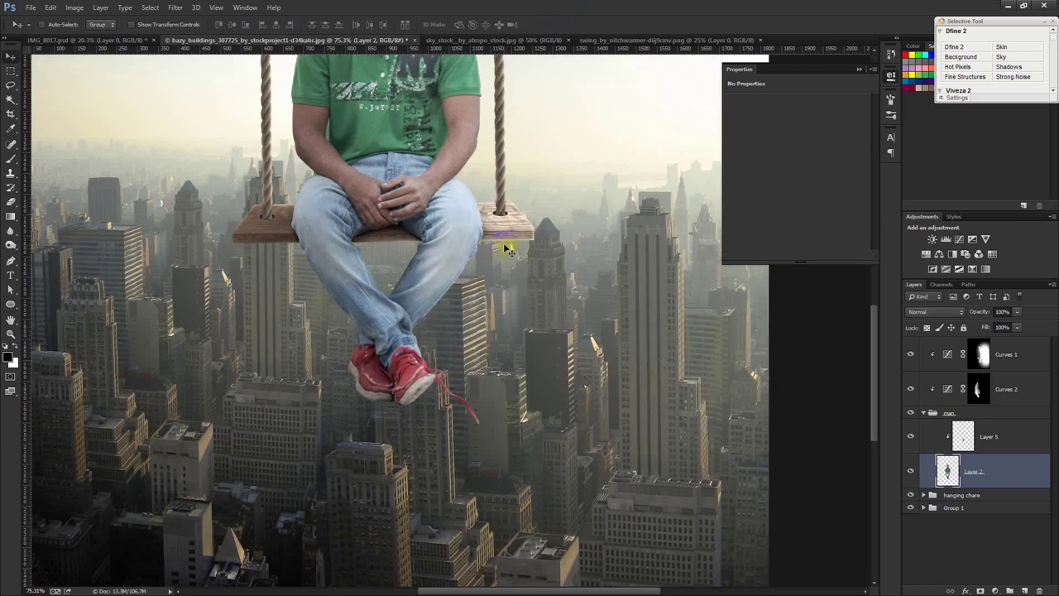
- Fit the whole image in view and collapse the man group
key(ctrl+0)
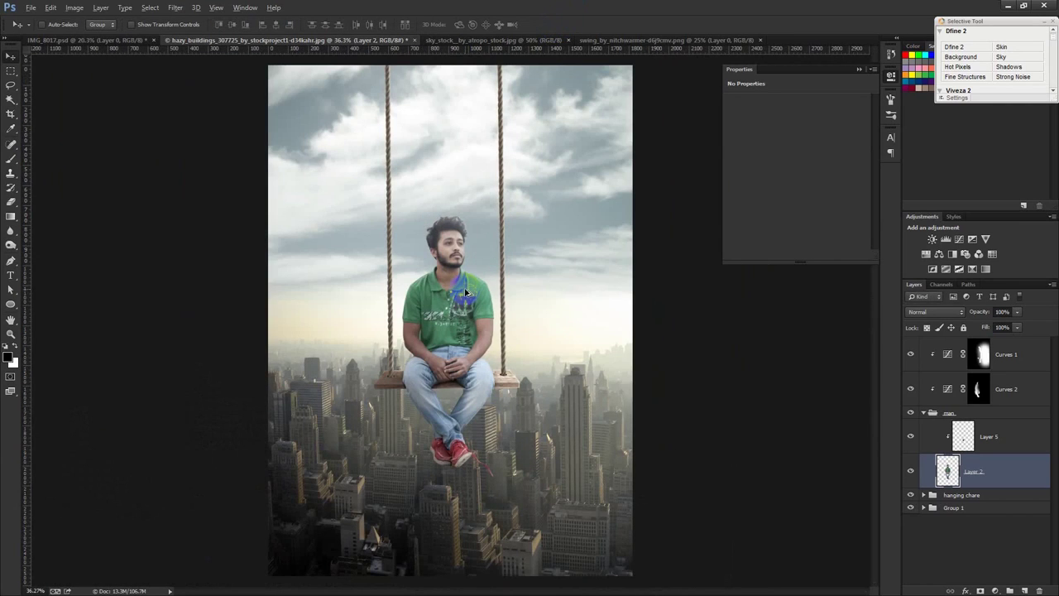
scroll(466, 291, down, 2)
scroll(466, 291, up, 3)
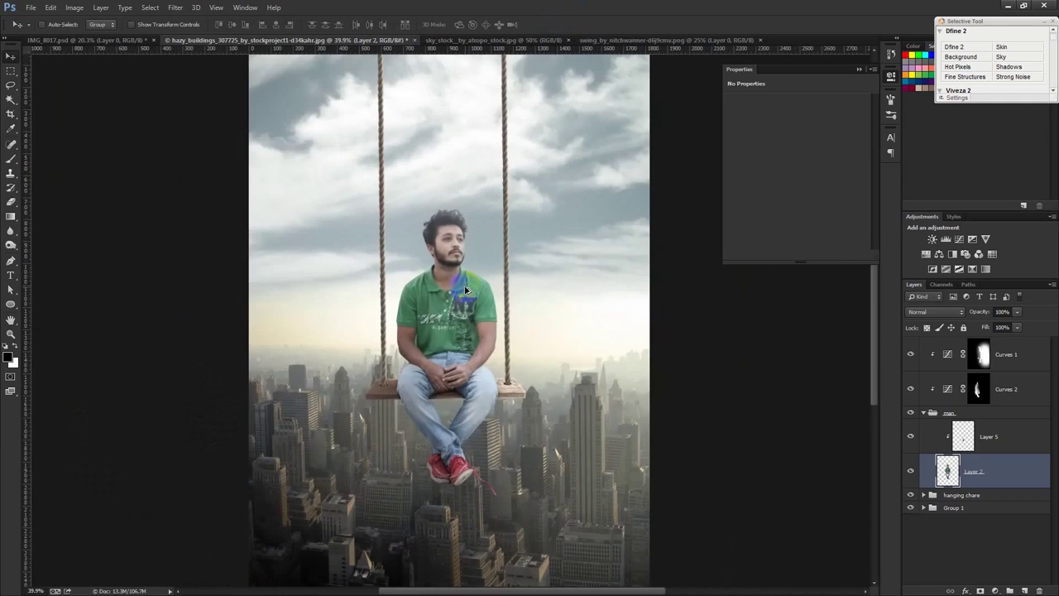
scroll(465, 288, down, 2)
scroll(465, 288, up, 2)
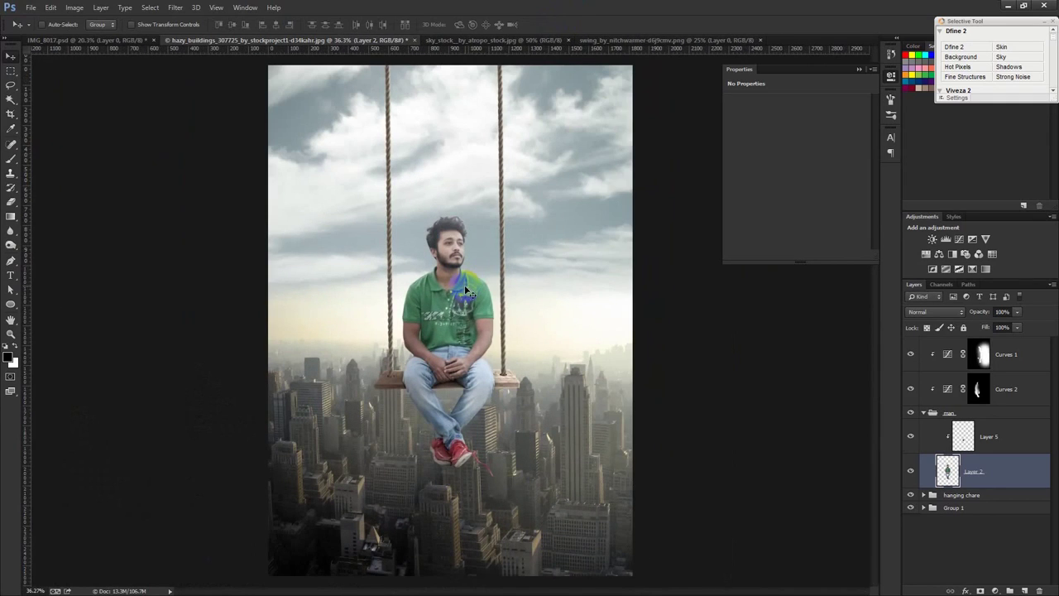
scroll(492, 296, down, 1)
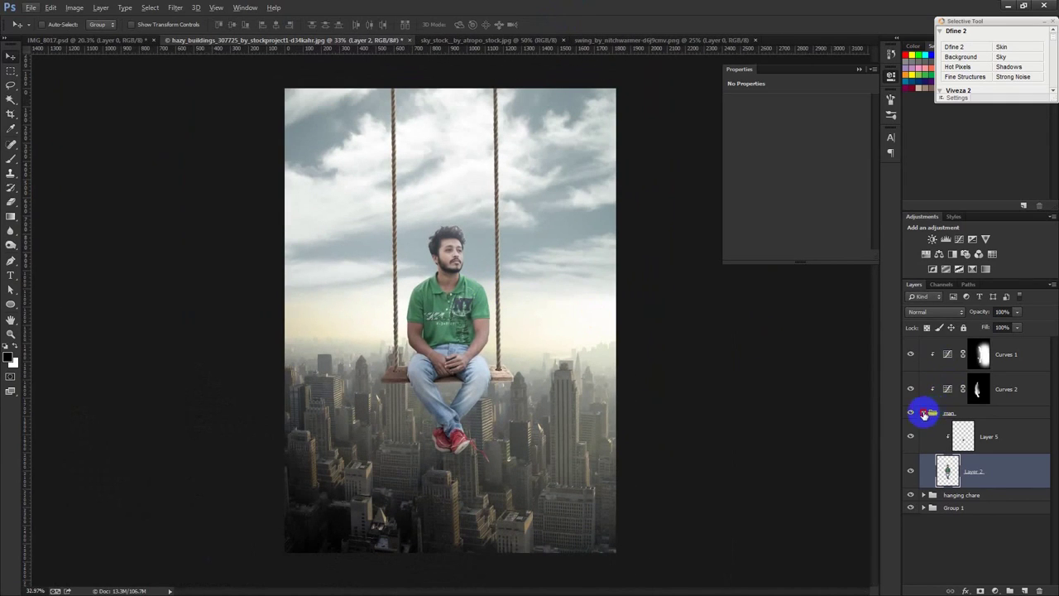
click(924, 413)
click(1017, 355)
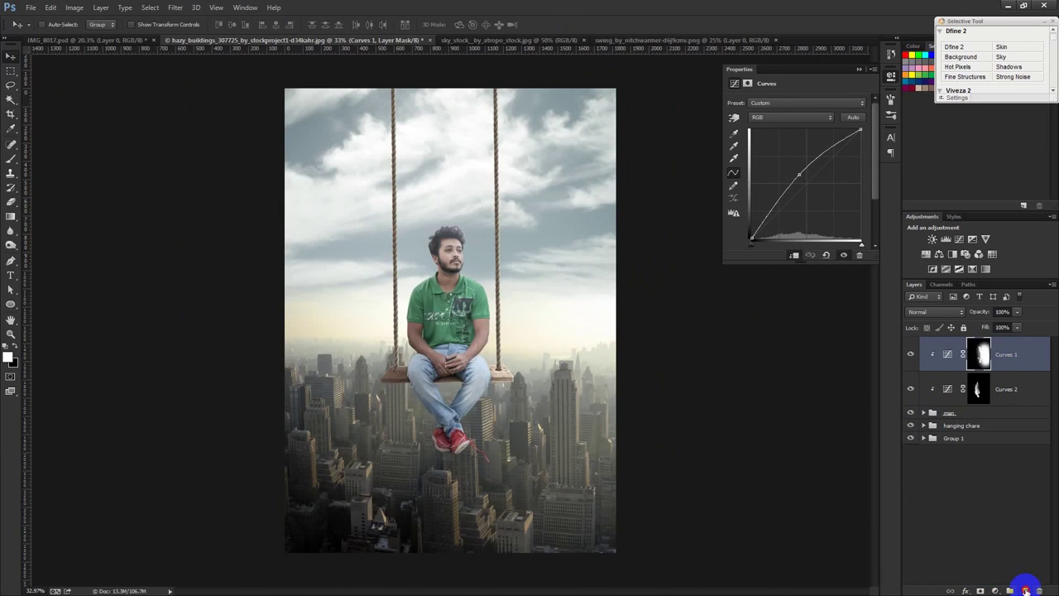
- Create Layer 7 and paint a large soft spot of the sampled cream sky colour near the man
click(1026, 590)
click(12, 147)
key(i)
drag(592, 331, 510, 343)
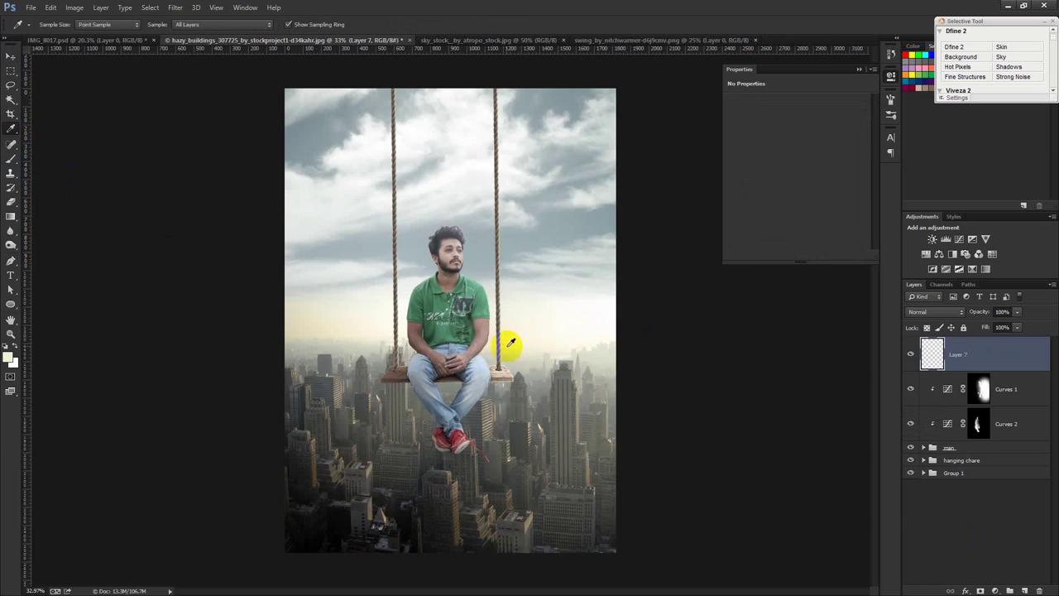
click(10, 159)
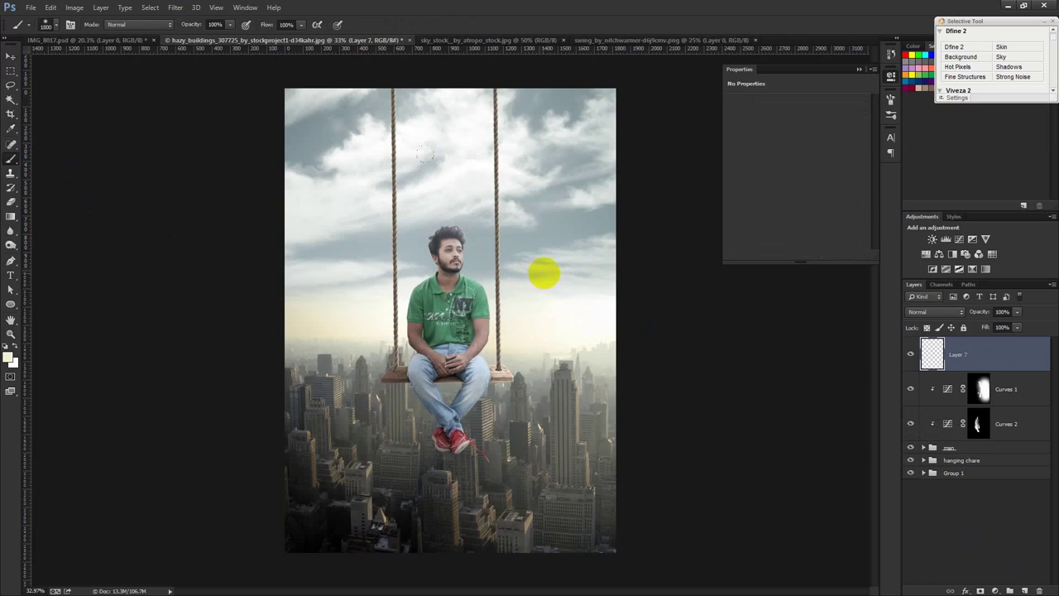
click(543, 274)
click(544, 273)
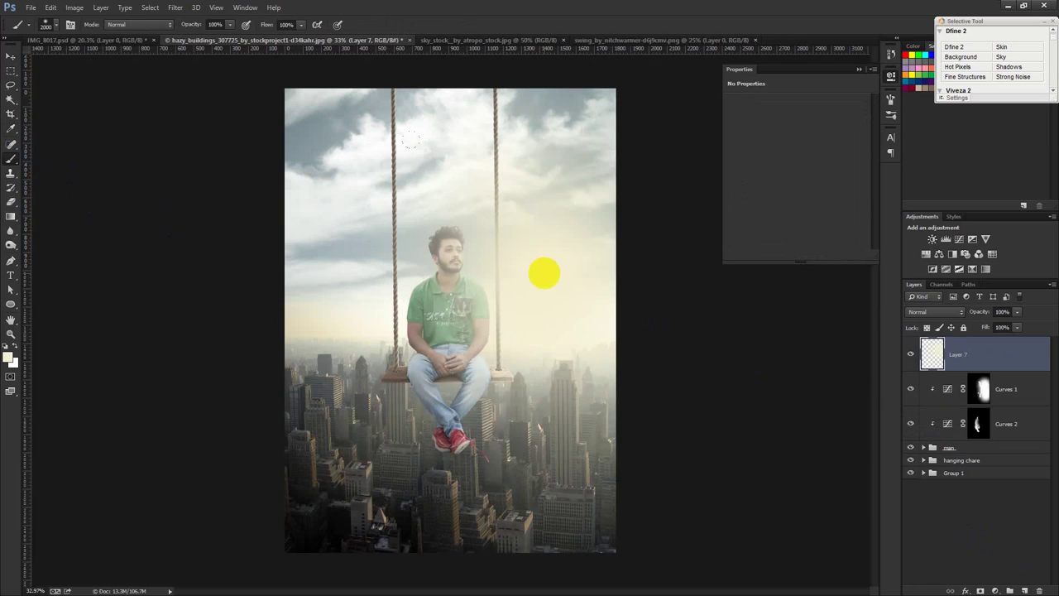
- Set Layer 7 to Screen at 33% opacity and enlarge it to about 131%
click(925, 311)
click(914, 115)
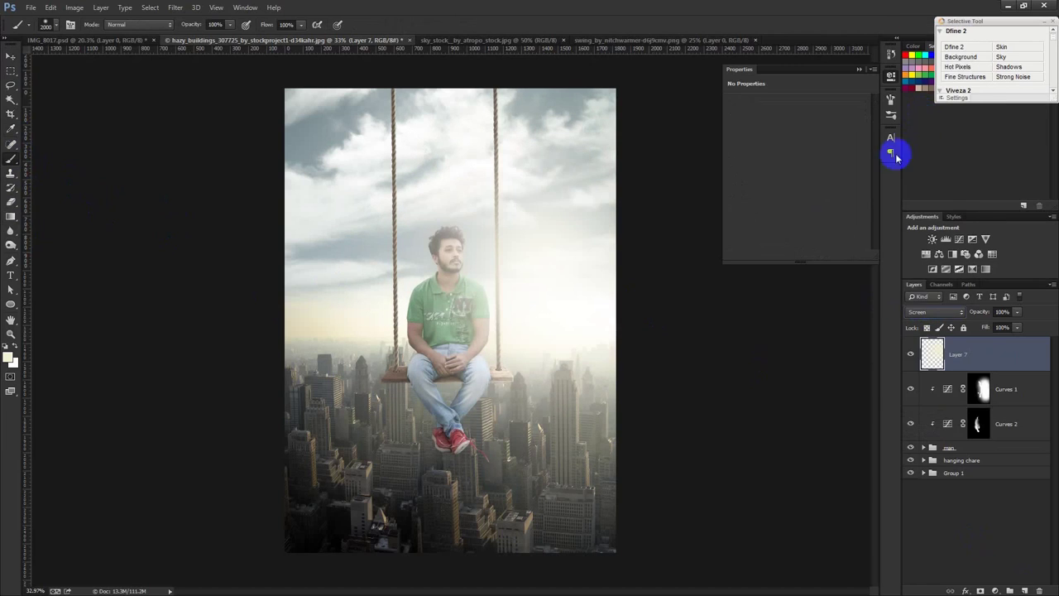
click(10, 55)
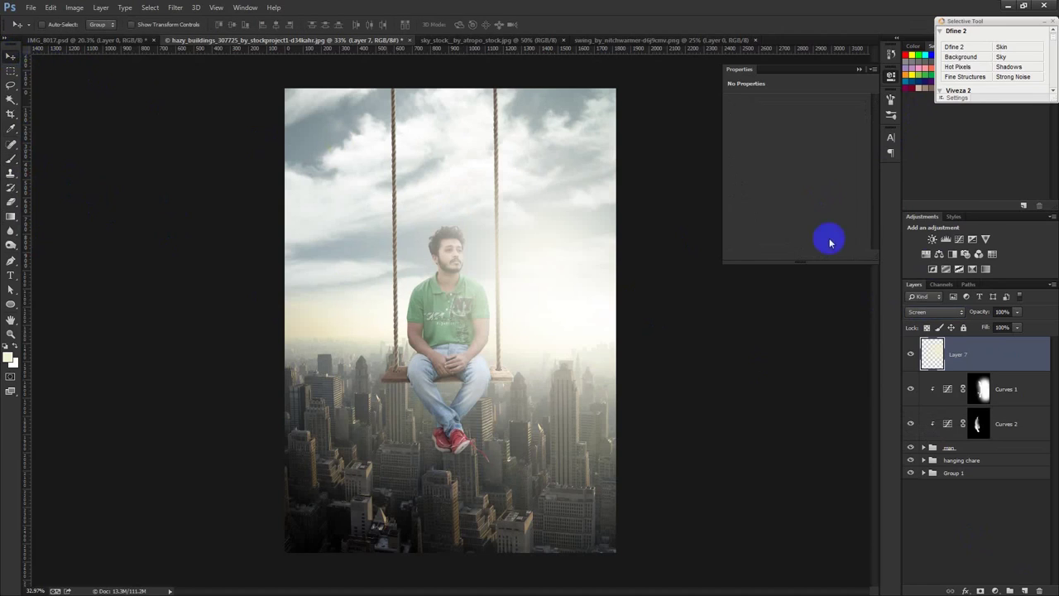
drag(970, 312, 947, 313)
click(745, 304)
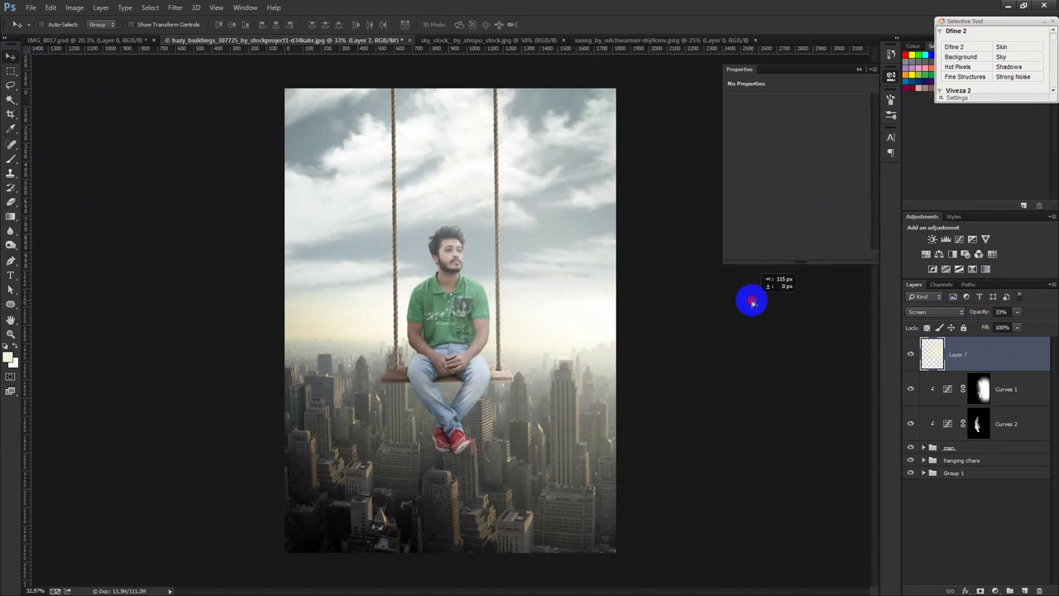
key(ctrl+t)
drag(637, 553, 710, 574)
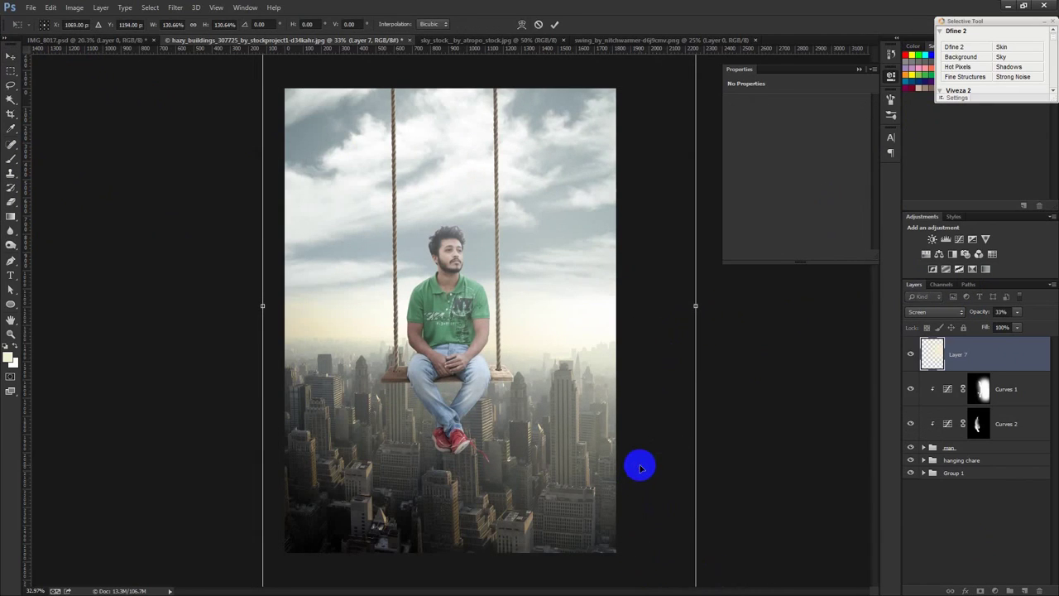
key(Return)
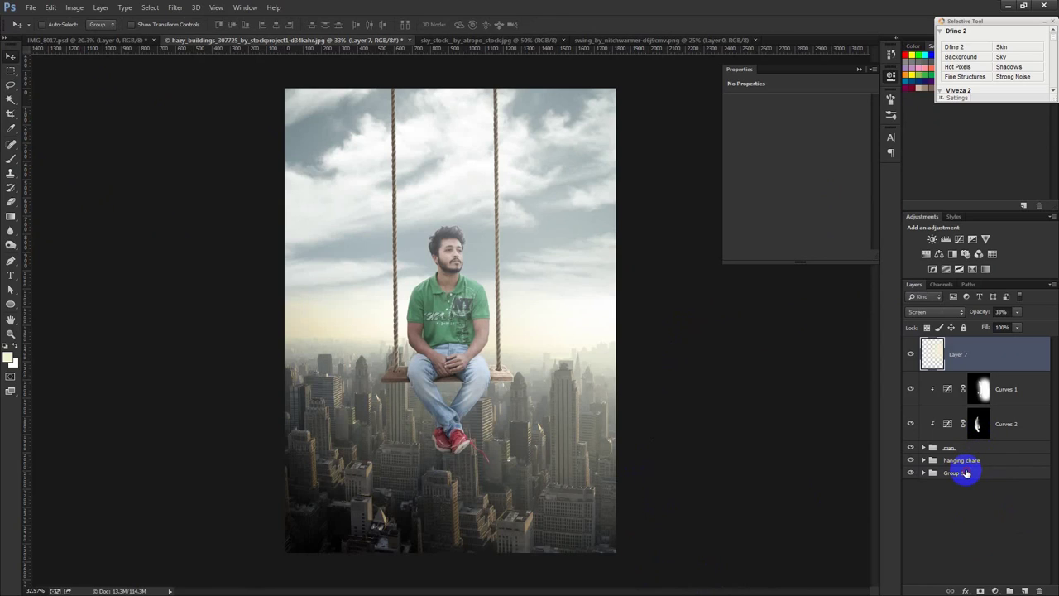
click(966, 473)
click(997, 590)
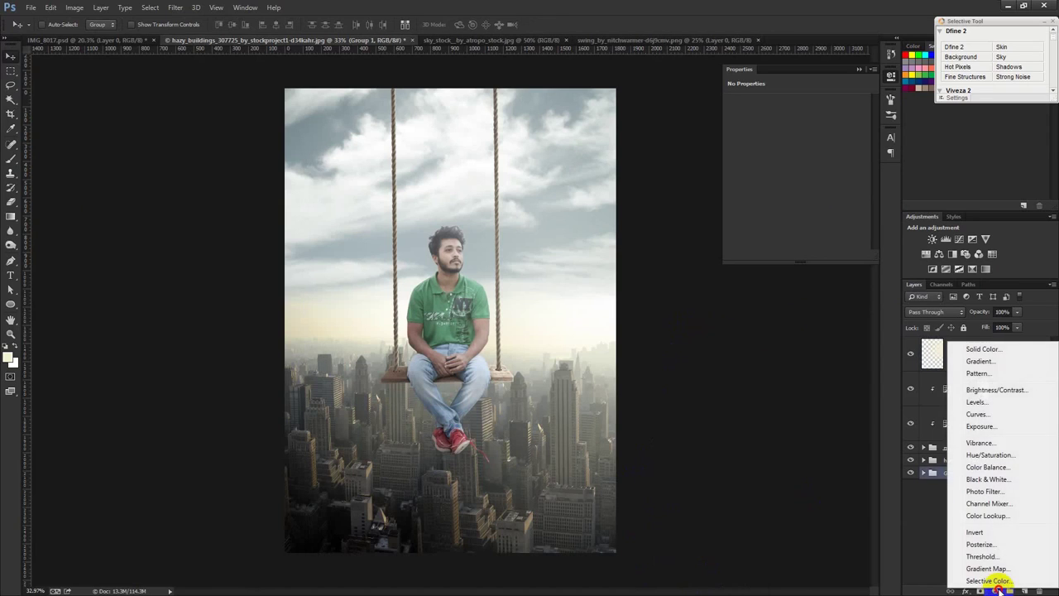
- Add a reversed radial Gradient Fill above Group 1 with angle 0
click(979, 363)
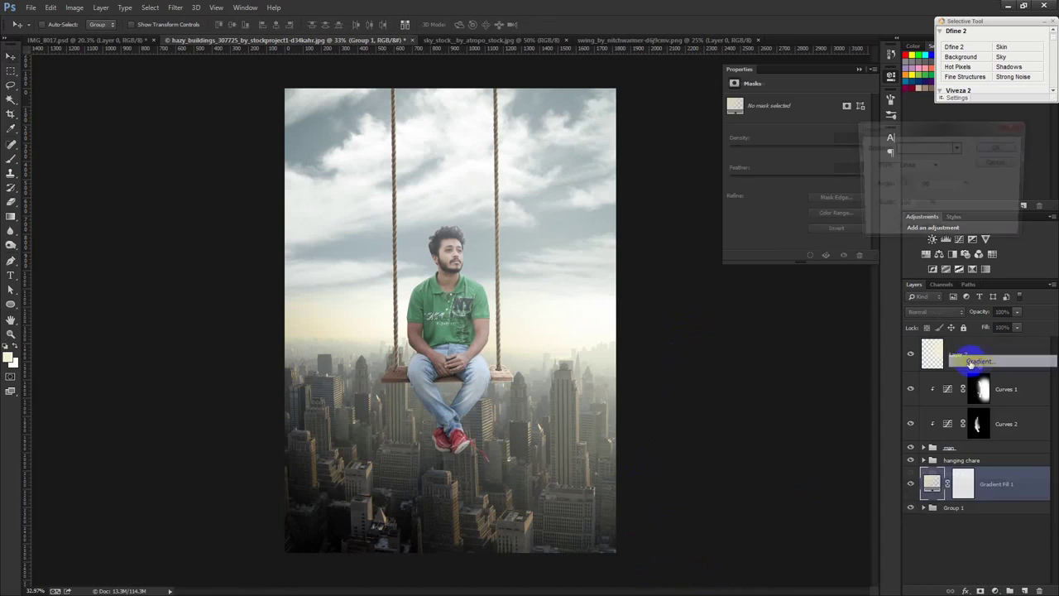
click(959, 148)
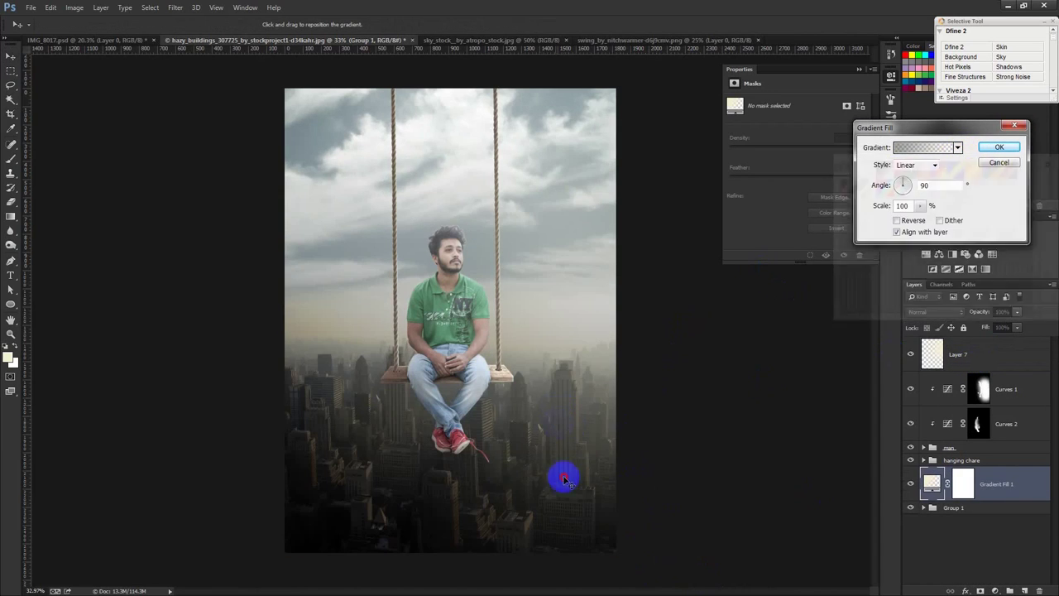
drag(572, 428, 563, 497)
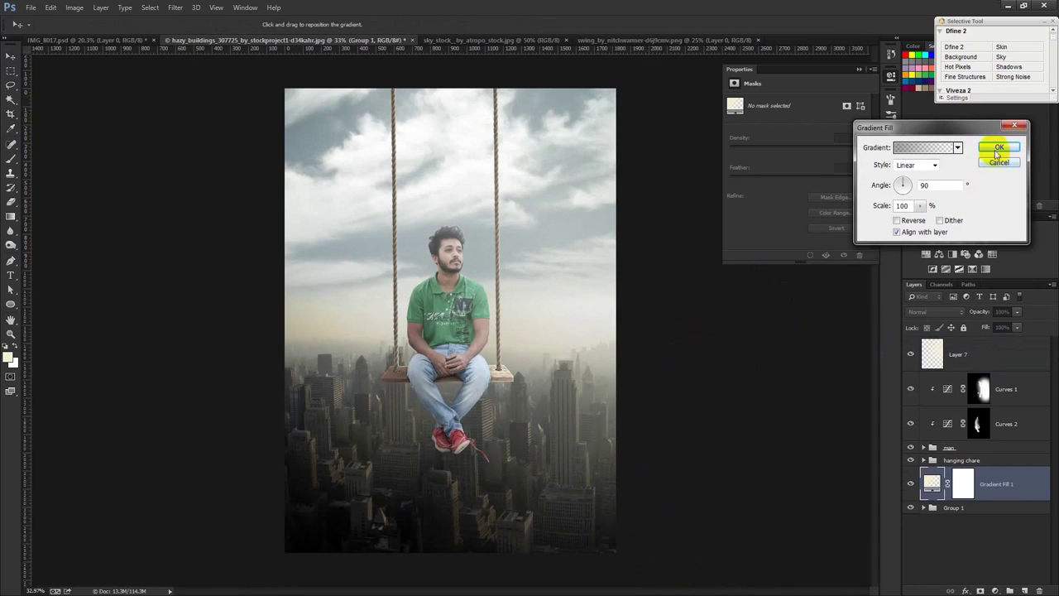
click(917, 164)
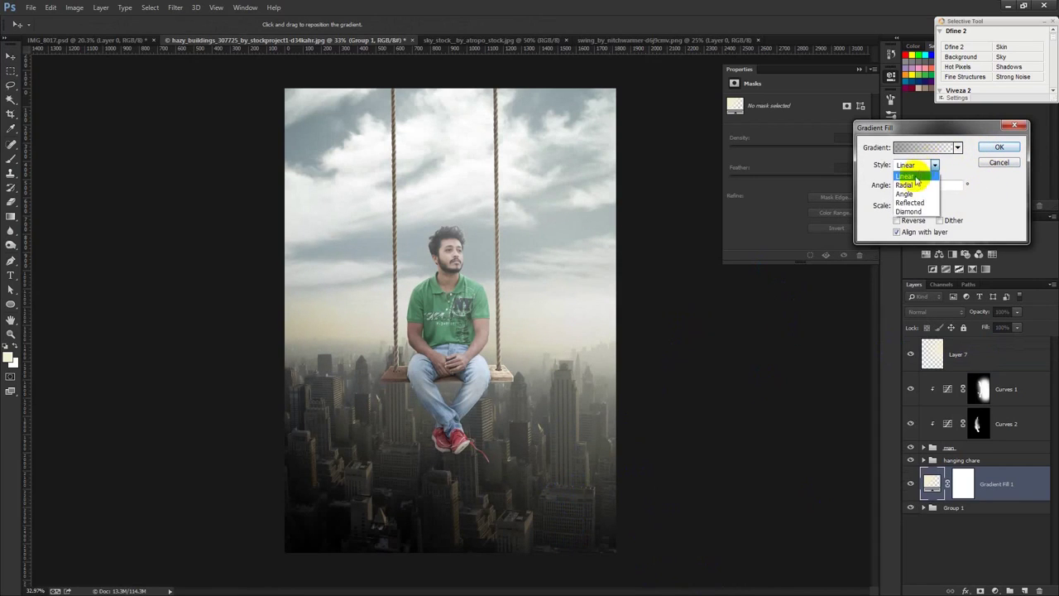
click(911, 176)
click(908, 221)
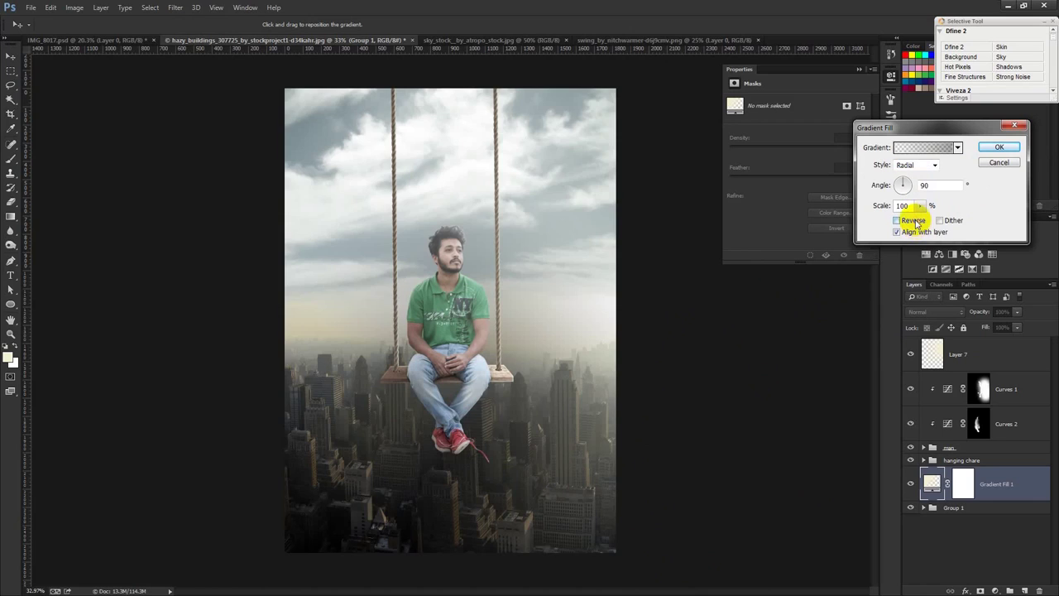
click(906, 189)
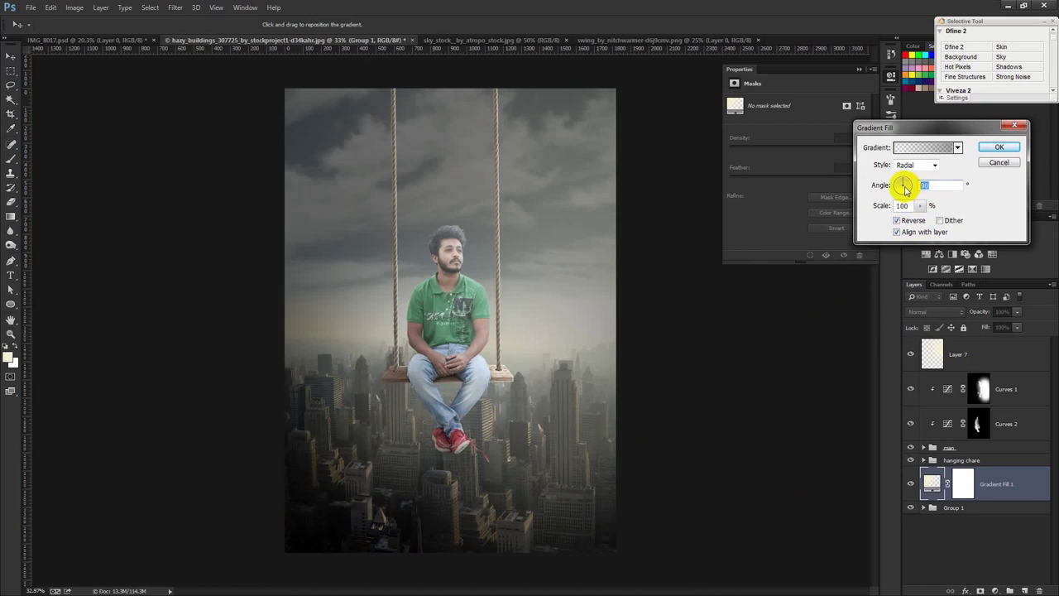
text(0)
- Raise the gradient scale to about 515%, reposition it on canvas, and confirm
click(920, 206)
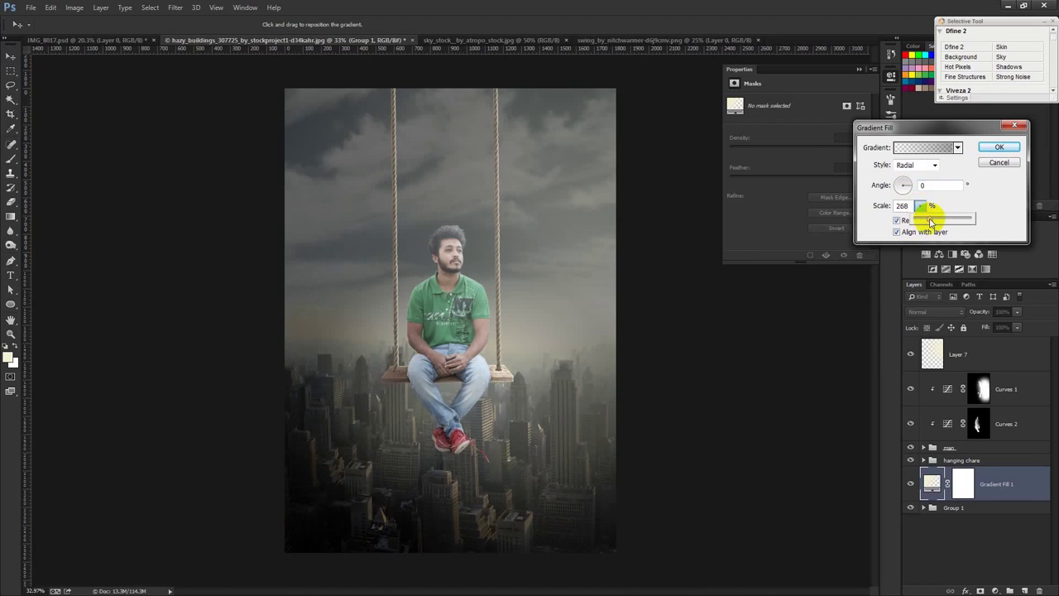
drag(920, 219, 929, 219)
drag(580, 319, 624, 309)
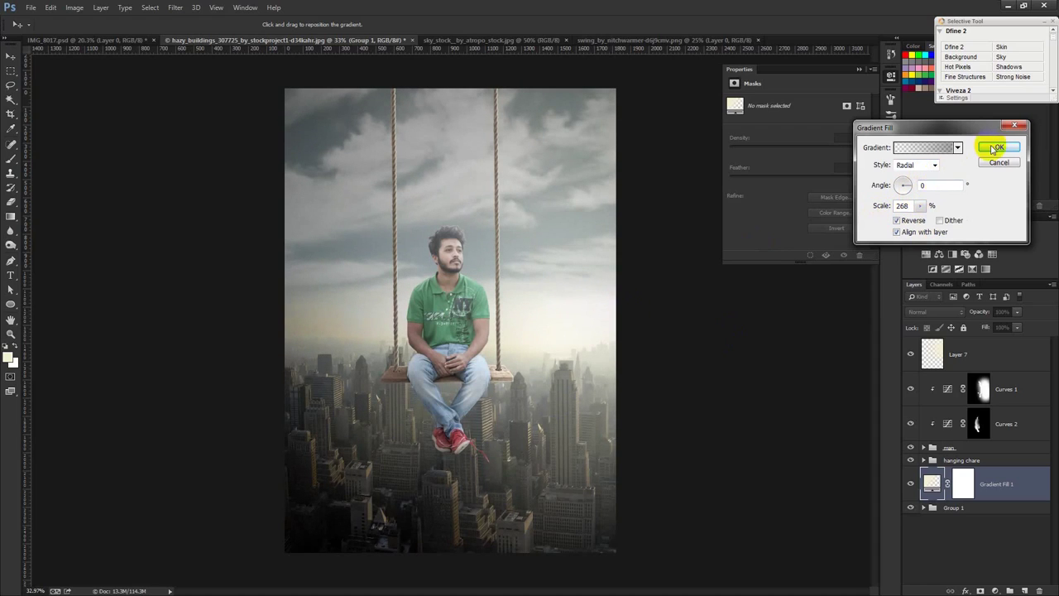
mouse_move(920, 205)
mouse_down()
mouse_move(926, 219)
mouse_move(913, 218)
mouse_up()
mouse_move(525, 286)
mouse_down()
mouse_move(619, 267)
mouse_move(624, 417)
mouse_move(601, 319)
mouse_move(610, 231)
mouse_move(620, 246)
mouse_move(610, 198)
mouse_move(591, 256)
mouse_up()
click(918, 205)
drag(913, 220, 939, 222)
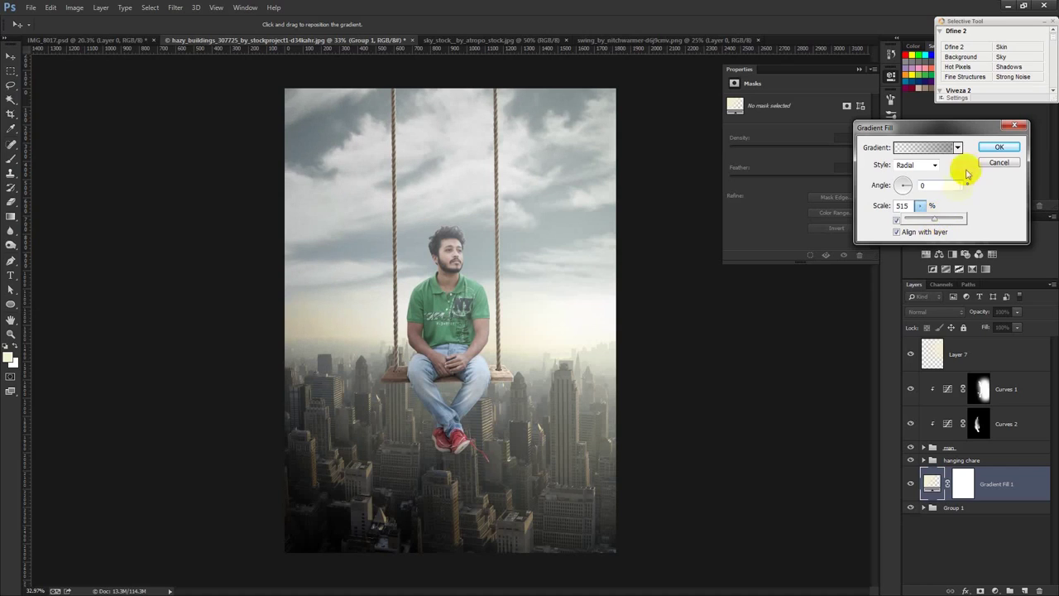
click(999, 147)
- Toggle the Gradient Fill 1 layer's visibility to compare, leaving it on
click(910, 484)
click(911, 484)
click(910, 484)
click(909, 485)
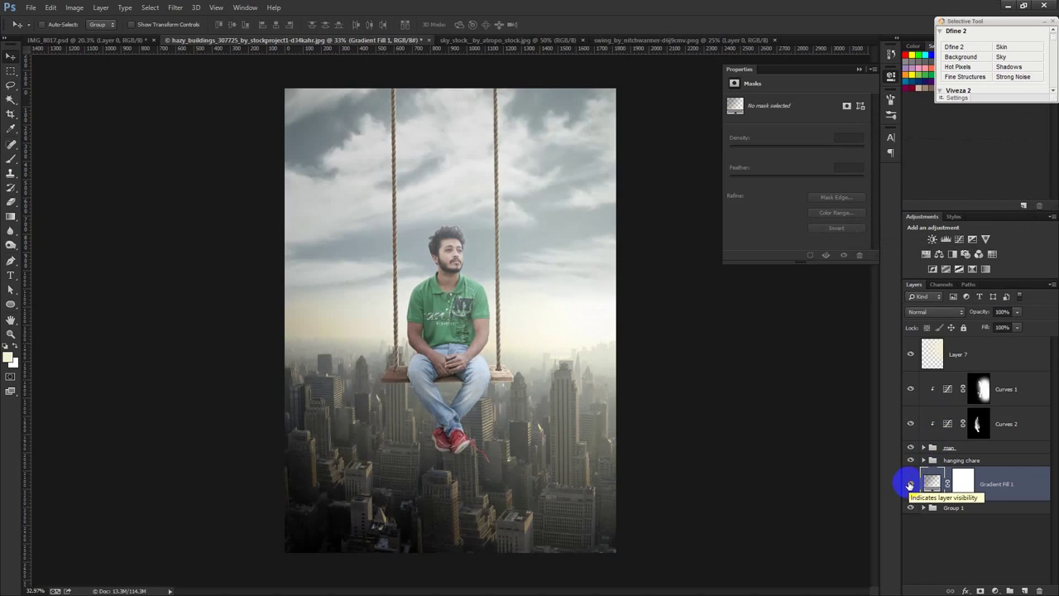
- Load the man's Layer 2 outline as a selection, then deselect and collapse the man group
click(935, 354)
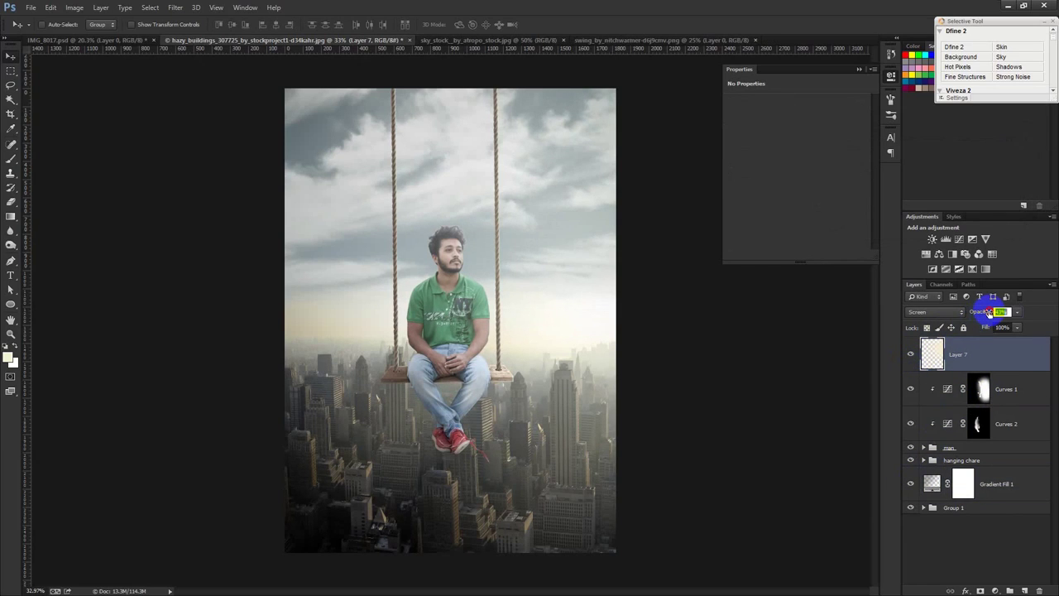
click(924, 447)
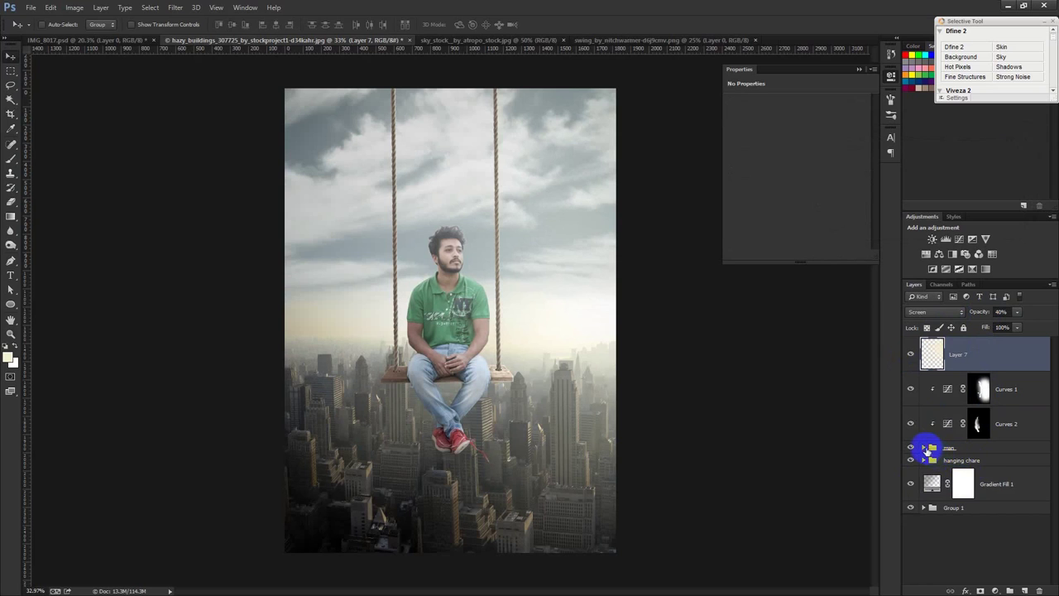
click(964, 505)
scroll(489, 248, up, 3)
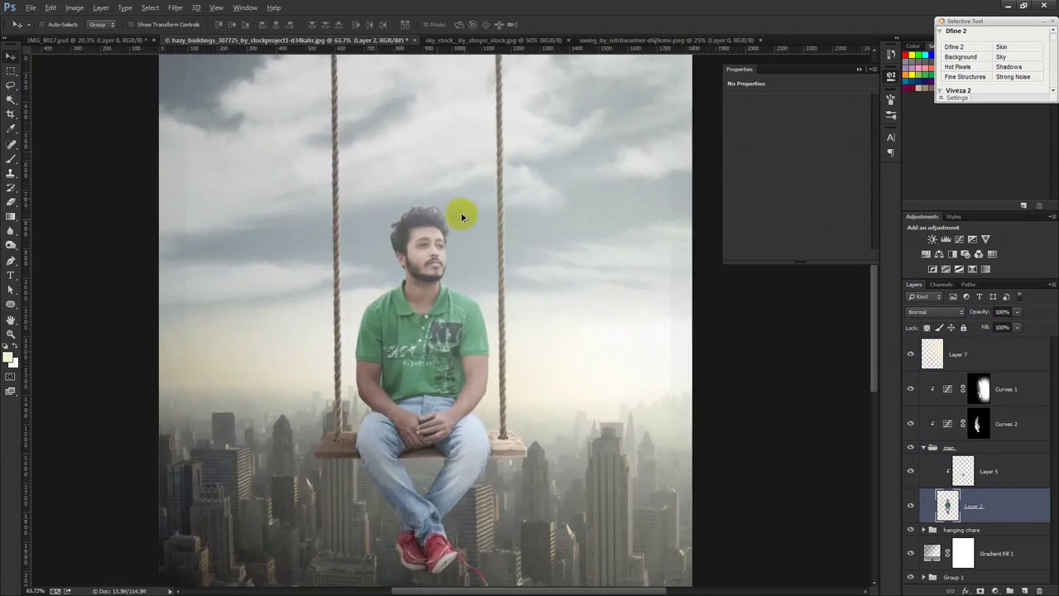
scroll(444, 214, up, 4)
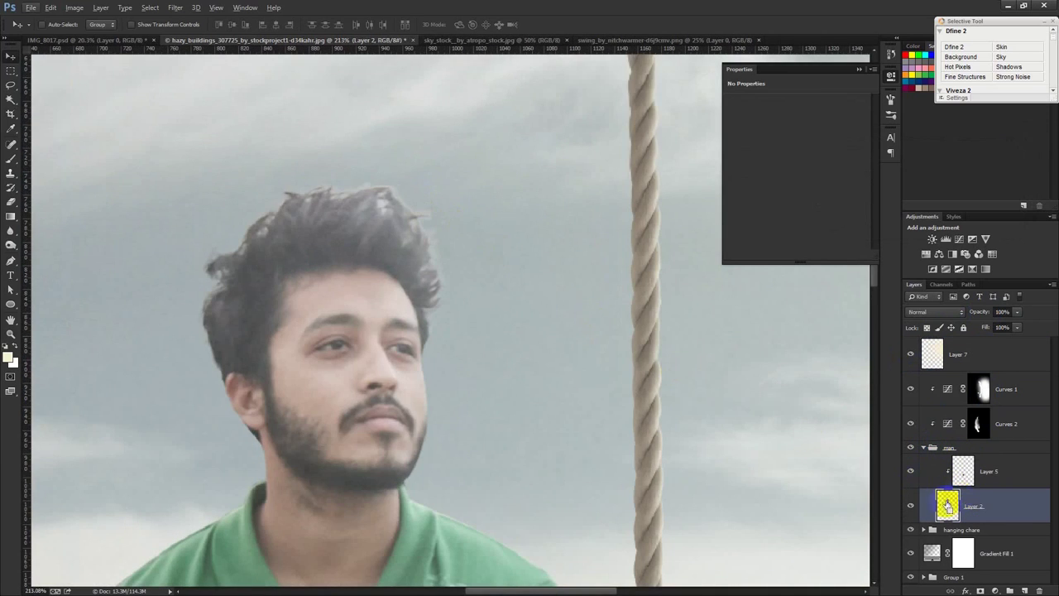
ctrl+click(944, 506)
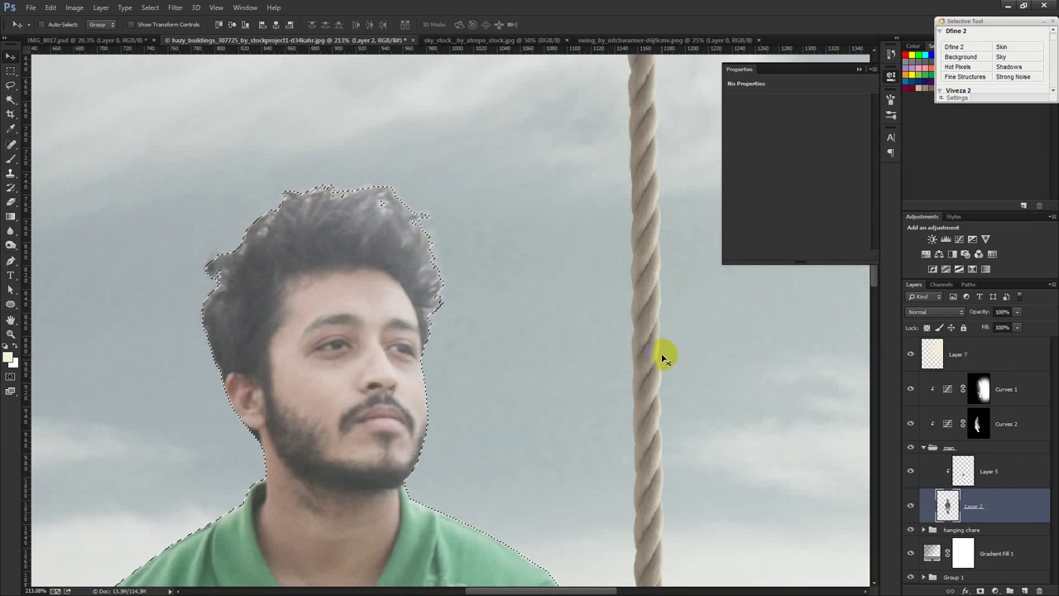
key(ctrl+d)
scroll(521, 328, down, 3)
scroll(521, 328, down, 2)
scroll(521, 327, down, 2)
scroll(525, 327, up, 1)
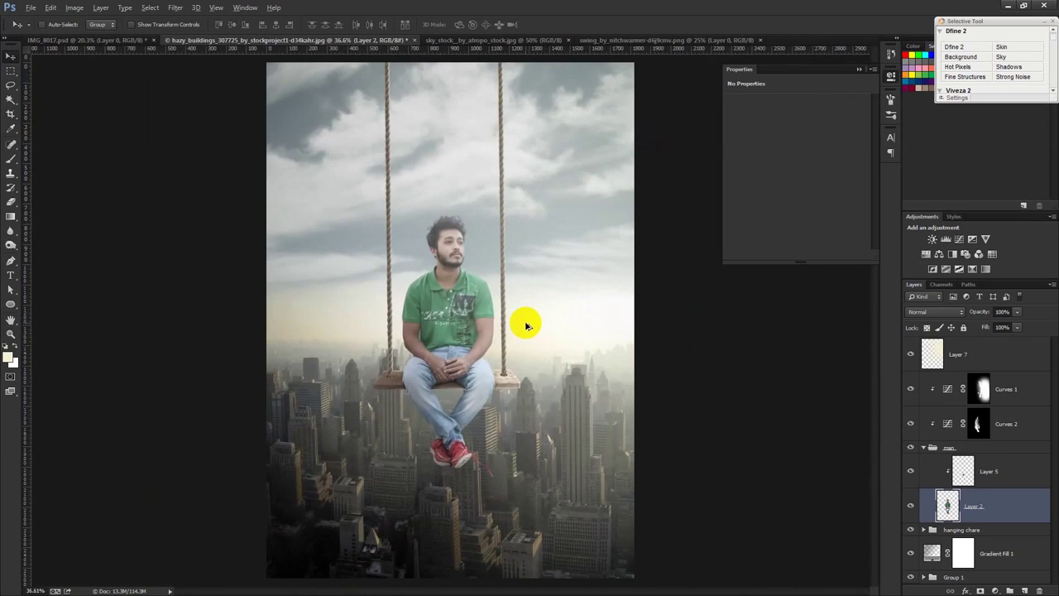
scroll(526, 325, down, 1)
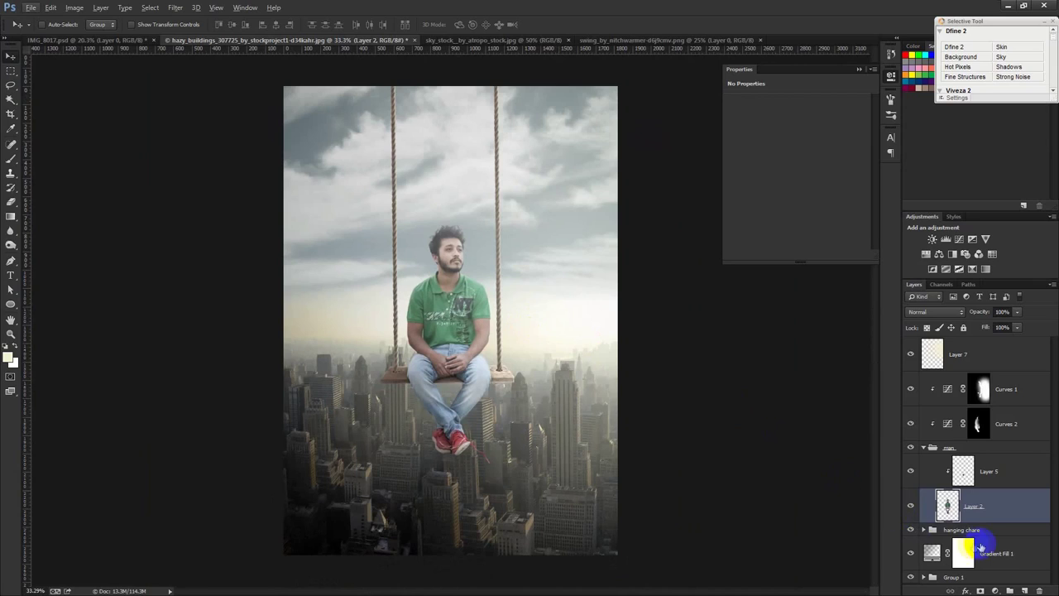
click(926, 447)
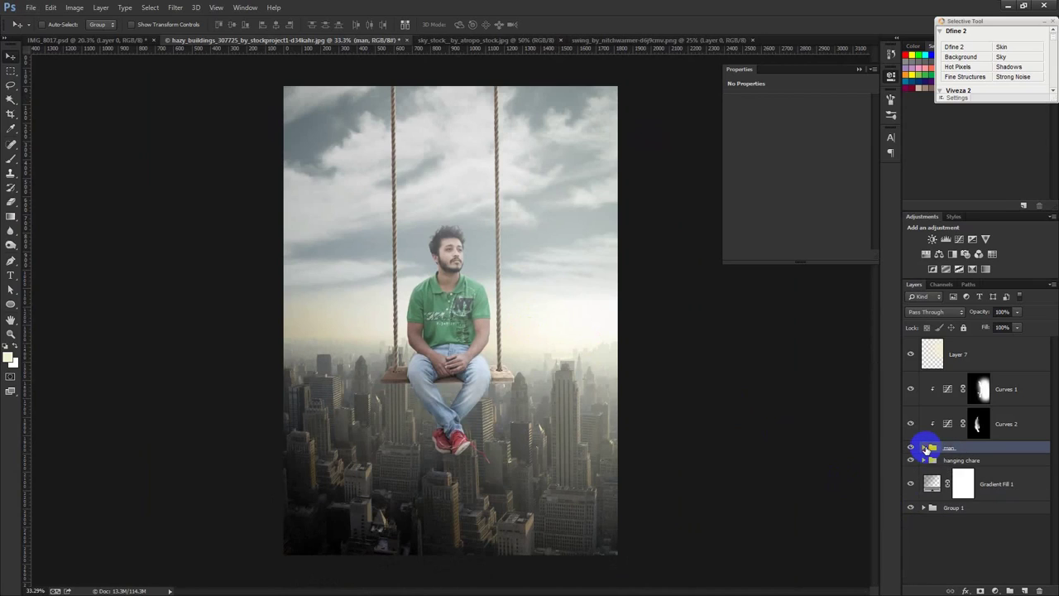
- Try saving a style from Group 1, dismiss the error, and expand Group 1 to select Layer 0
click(1000, 507)
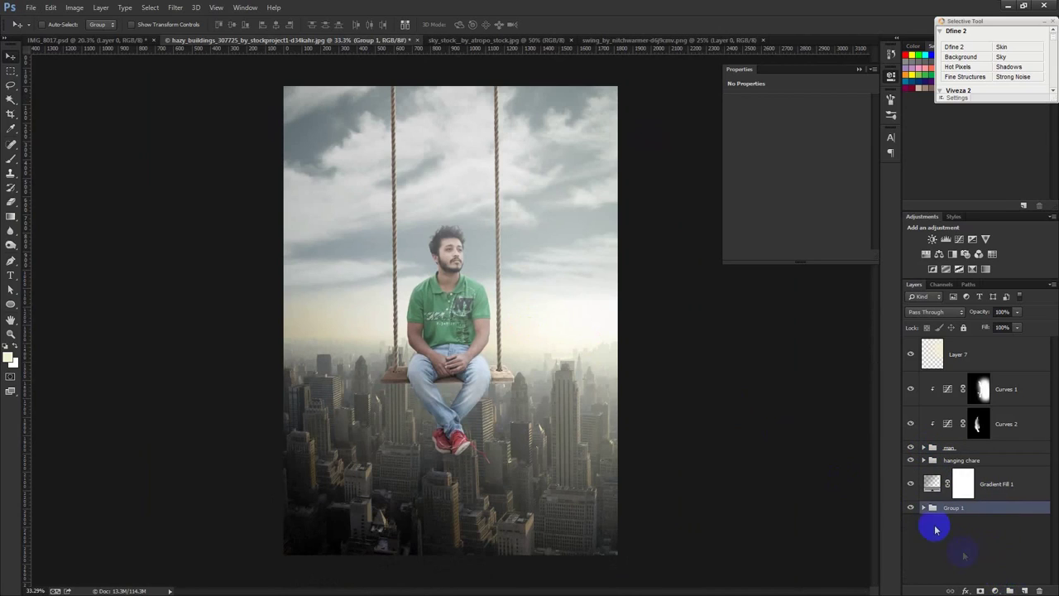
double_click(920, 507)
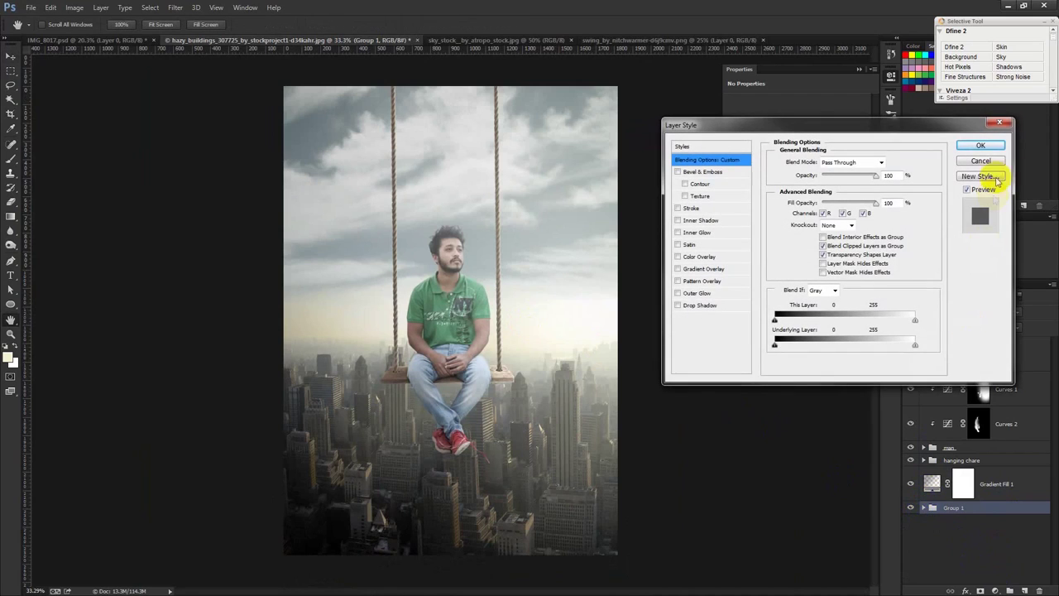
click(985, 174)
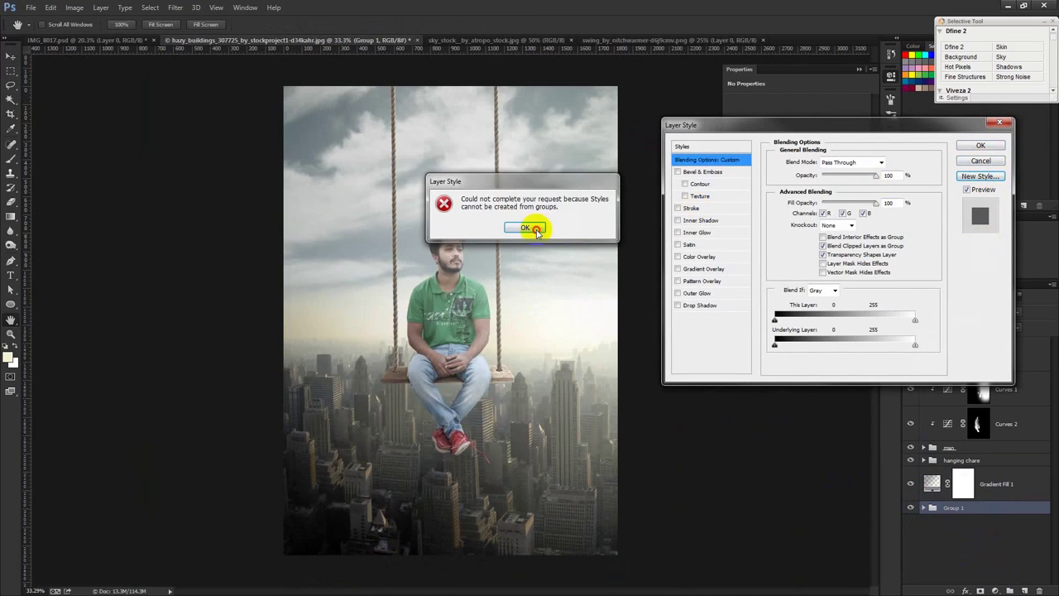
click(525, 227)
click(981, 161)
click(923, 507)
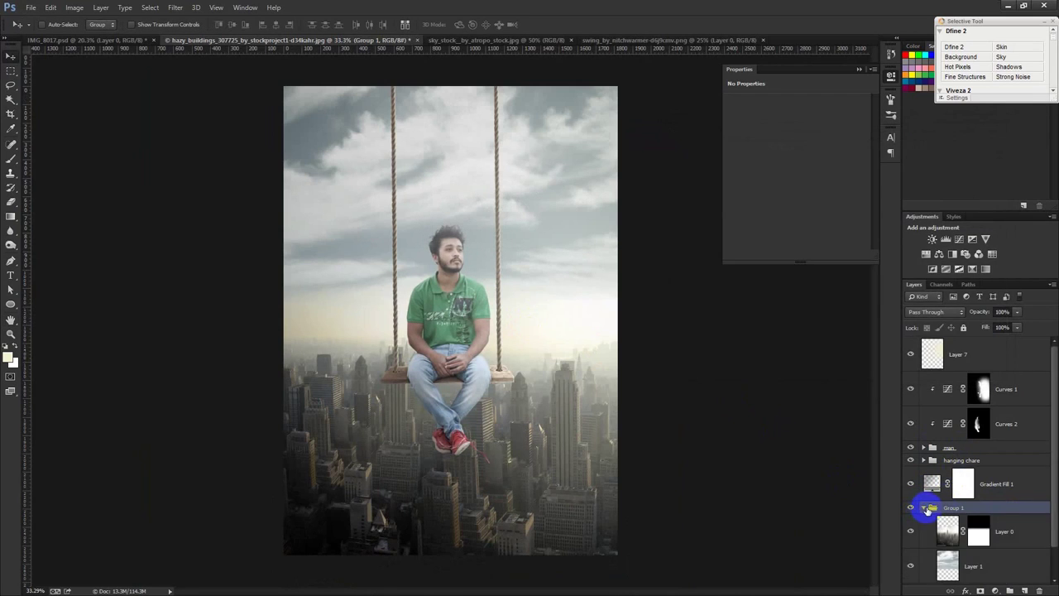
scroll(926, 502, down, 1)
click(1013, 500)
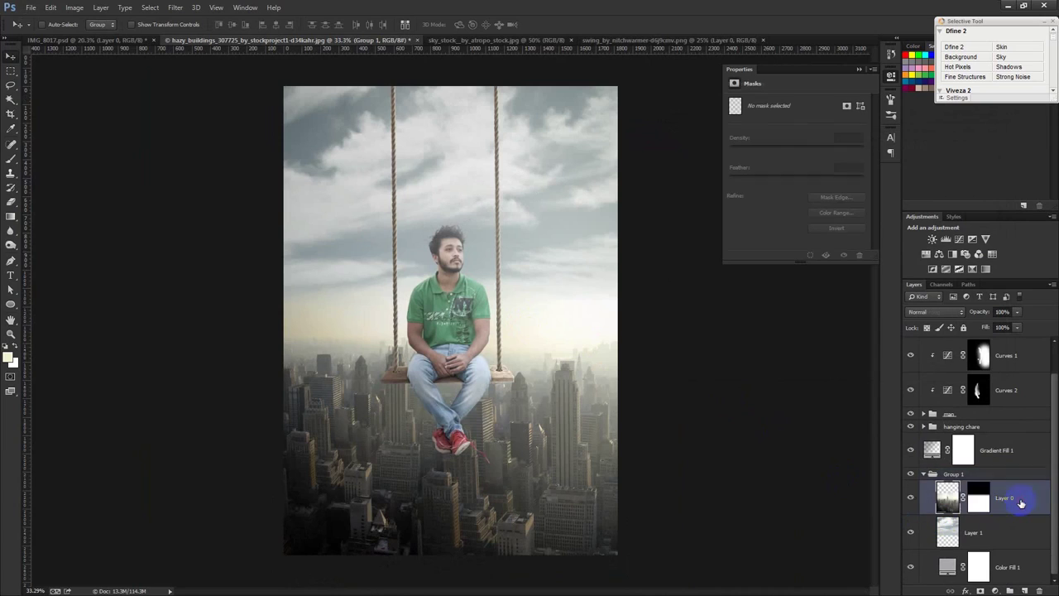
- Apply a Gaussian Blur of about 1.5 pixels radius to the city Layer 0
click(176, 8)
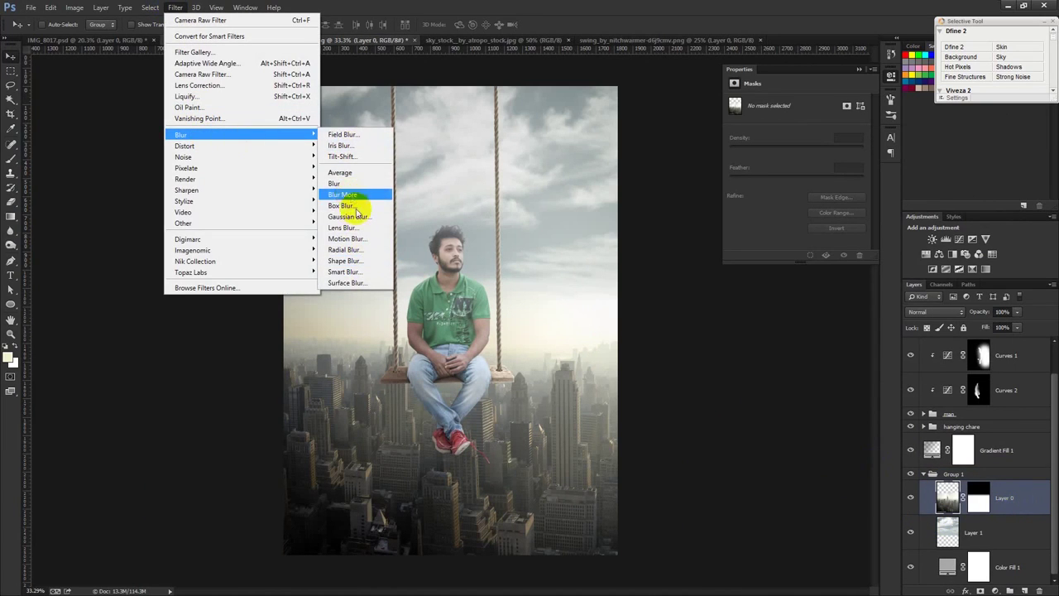
click(348, 216)
click(677, 284)
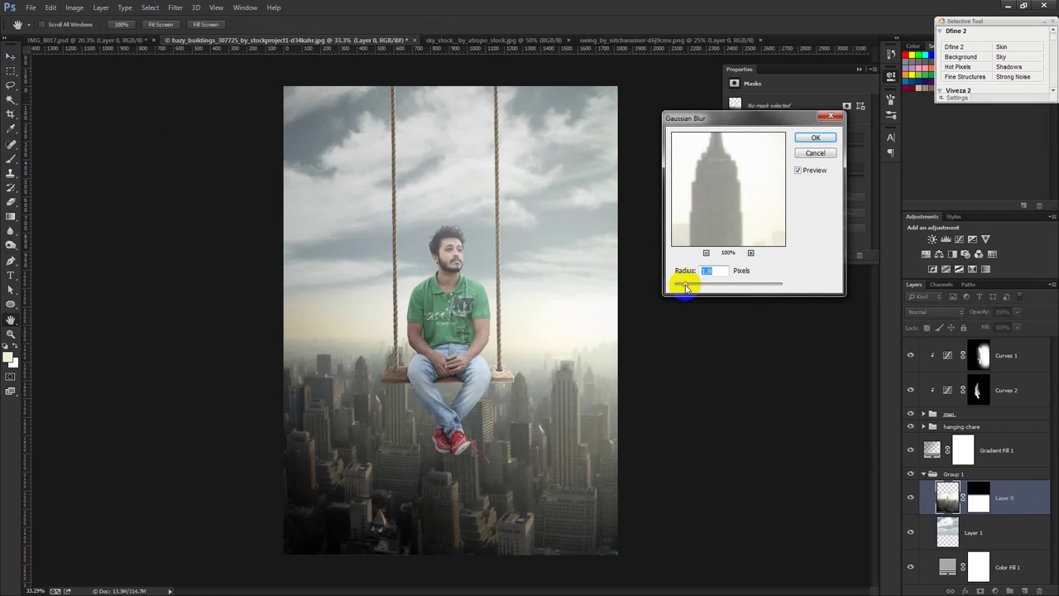
text(1)
click(677, 278)
text(2)
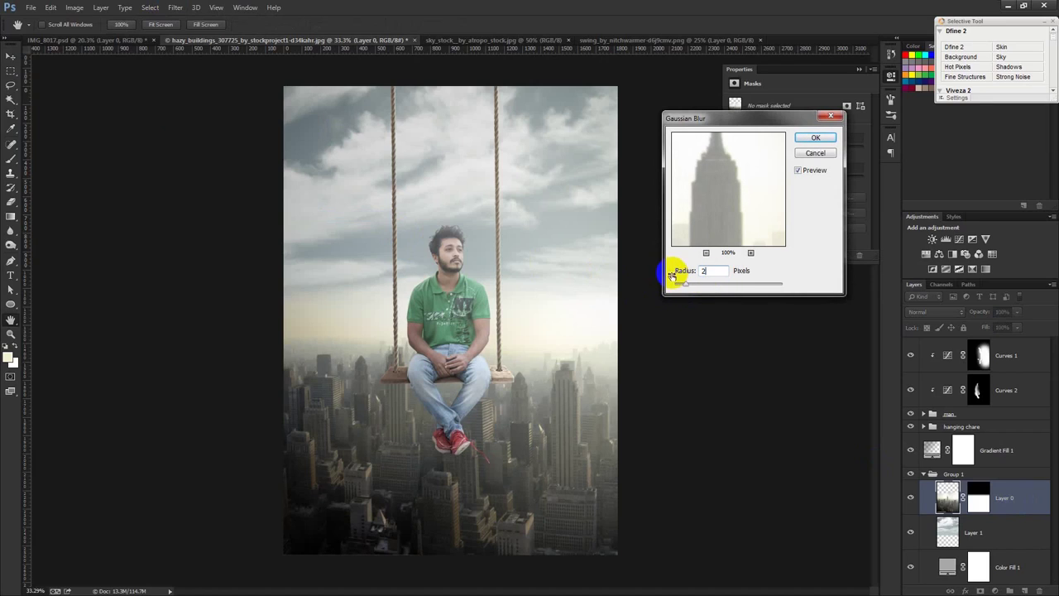
drag(697, 281, 685, 273)
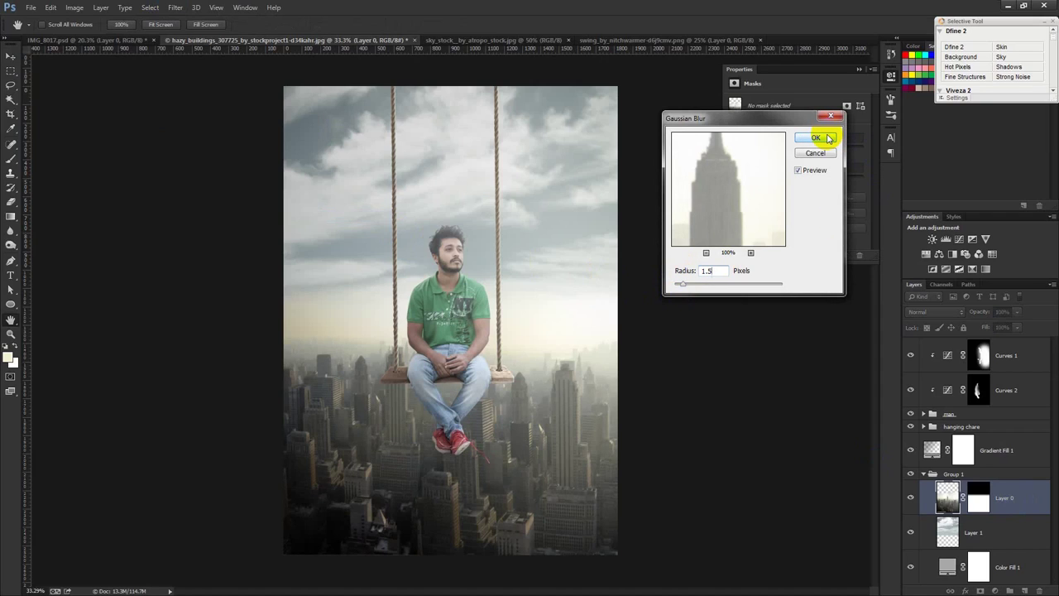
click(708, 271)
text(1.2)
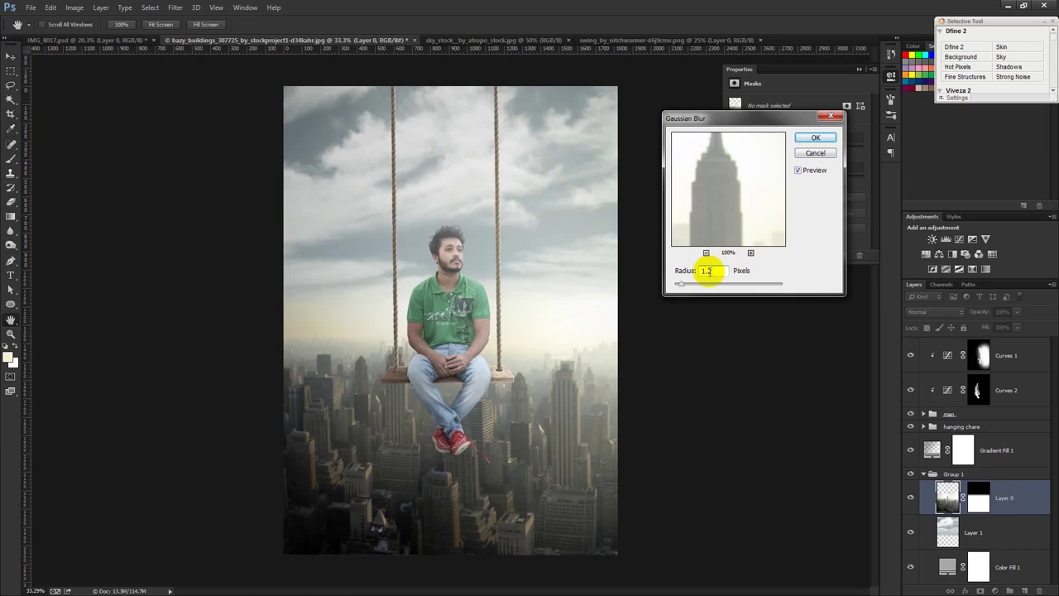
click(816, 138)
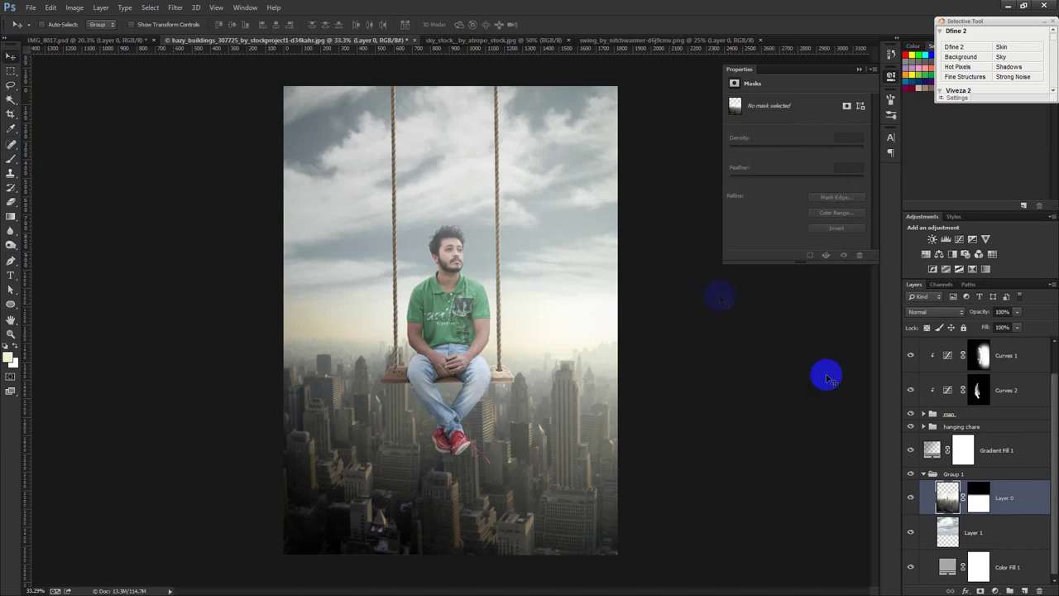
- Collapse Group 1 and set the Screen glow Layer 7 to 40% opacity
click(929, 473)
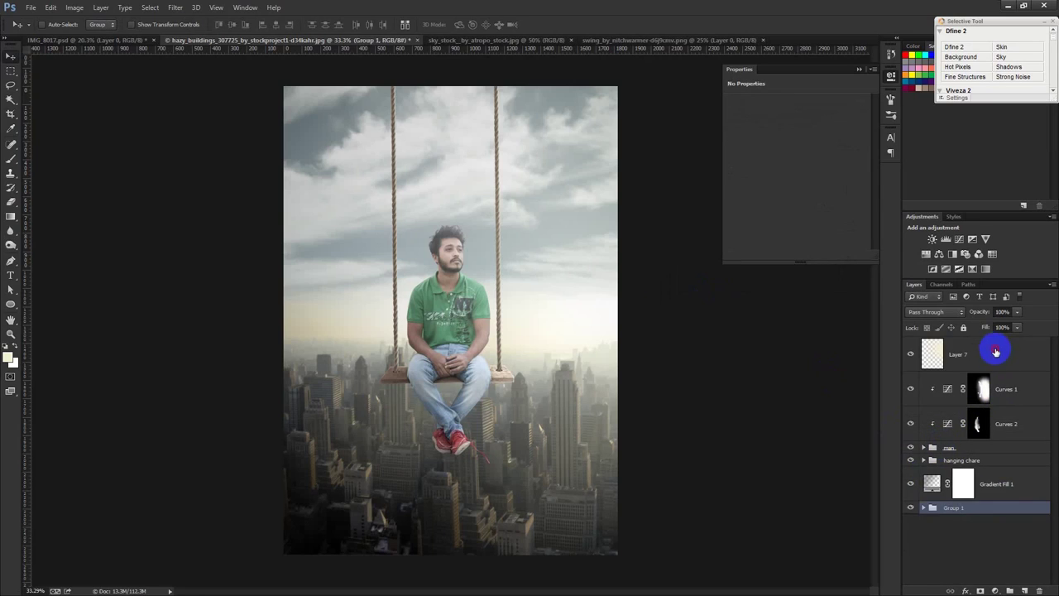
click(995, 352)
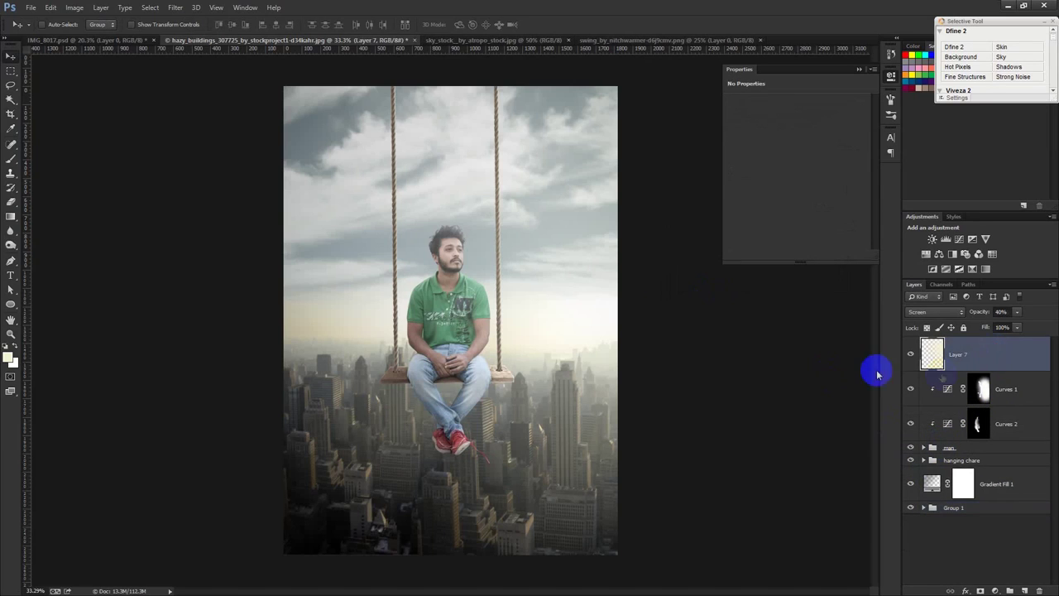
click(979, 314)
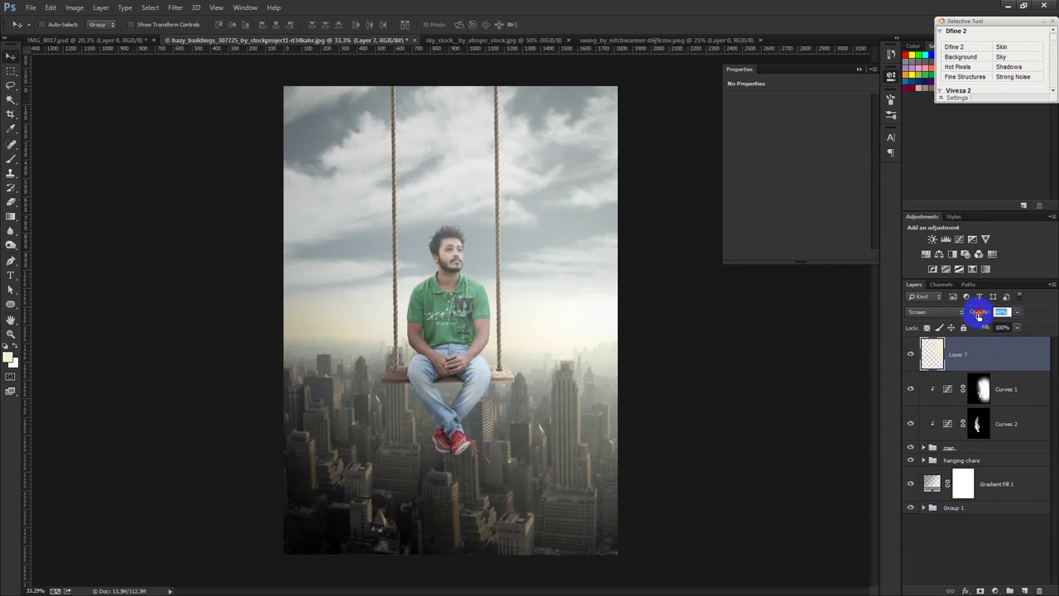
click(860, 69)
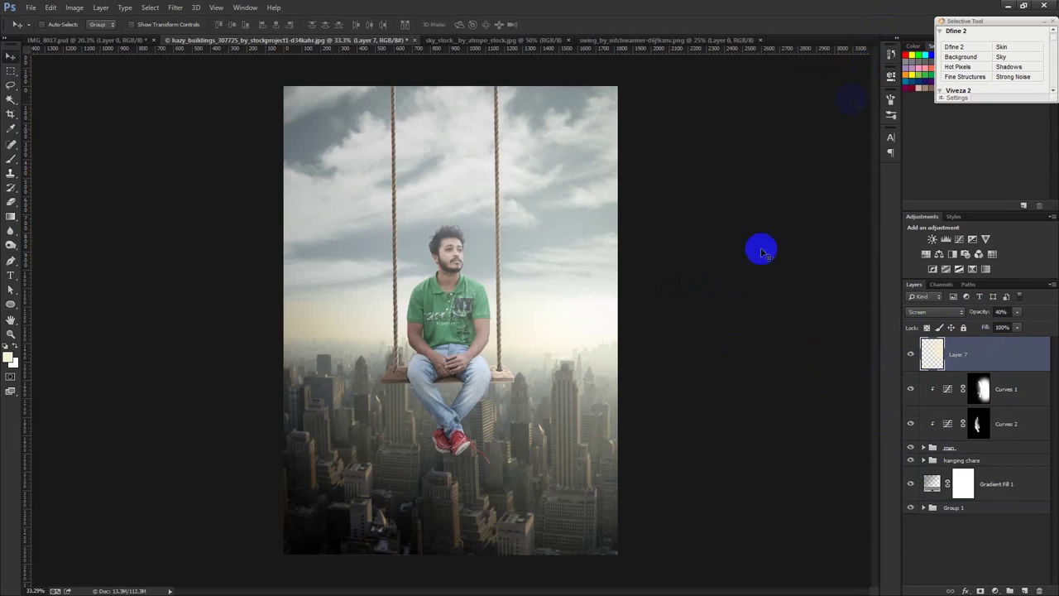
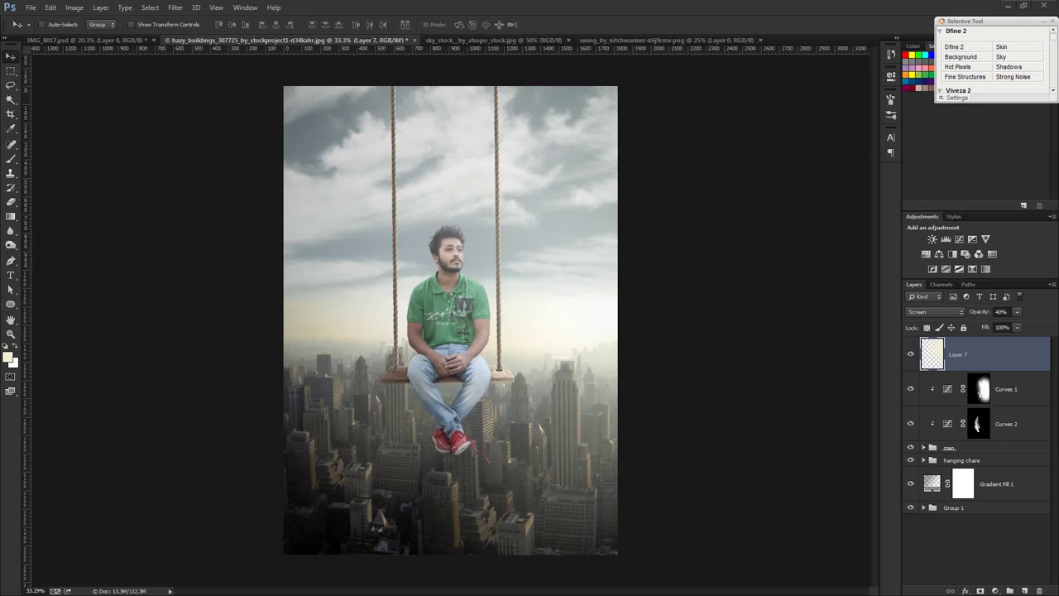
- Lasso-select the upper eagle in the eagles image
key(ctrl+Tab)
key(ctrl+Tab)
key(ctrl+Tab)
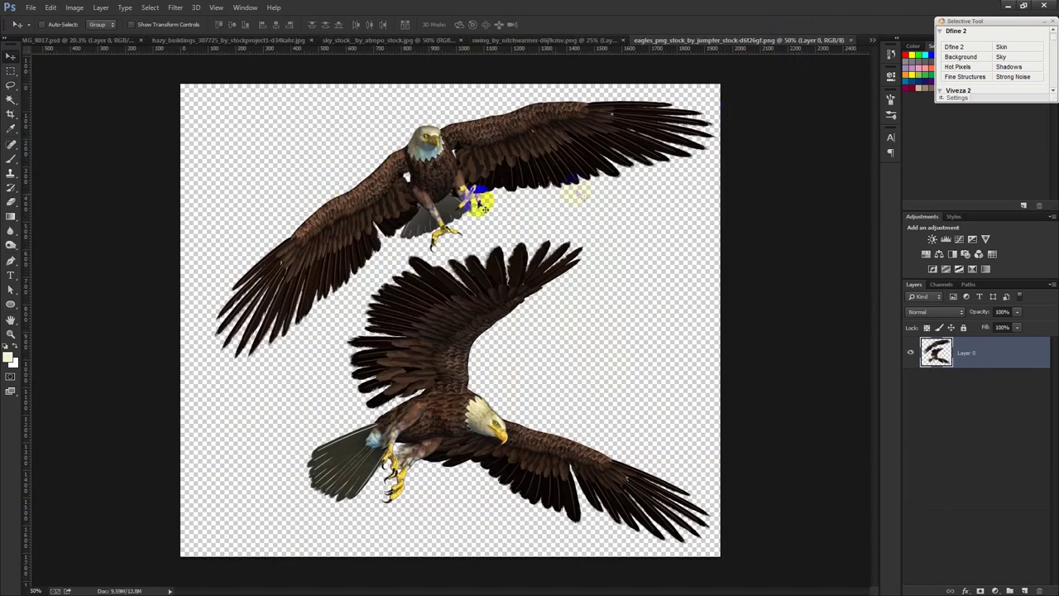
click(11, 85)
mouse_move(258, 391)
mouse_down()
mouse_move(423, 248)
mouse_move(296, 378)
mouse_move(452, 242)
mouse_move(159, 248)
mouse_up()
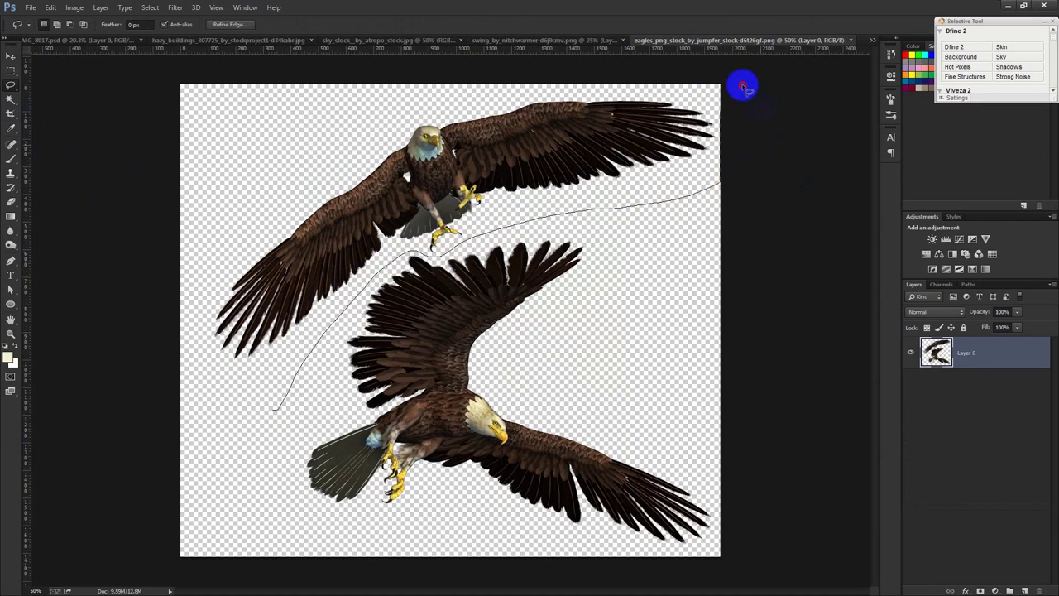
drag(159, 248, 206, 402)
- Close the swing and sky image documents
click(523, 42)
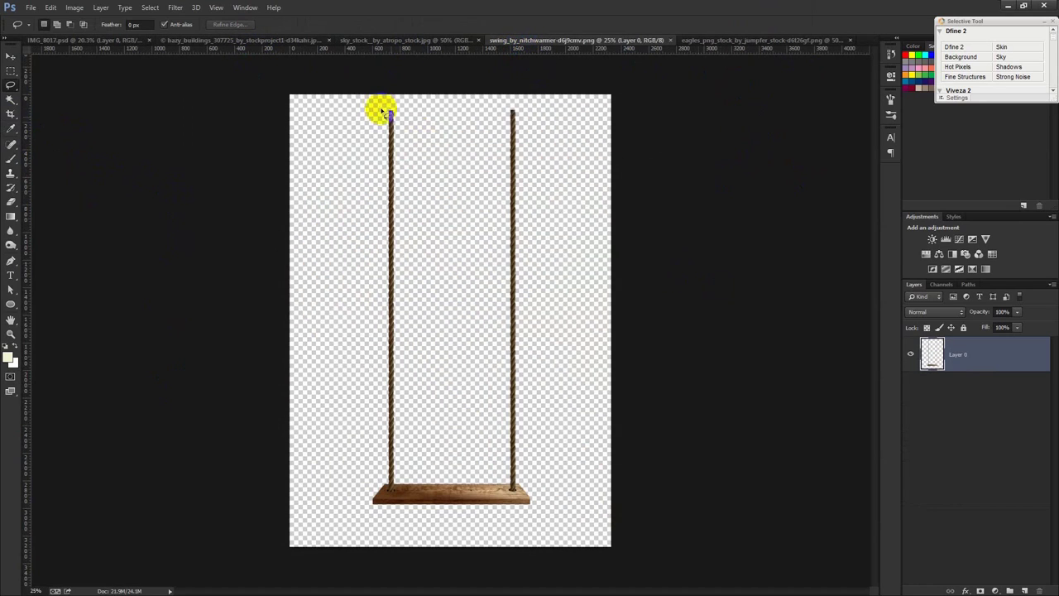
click(672, 40)
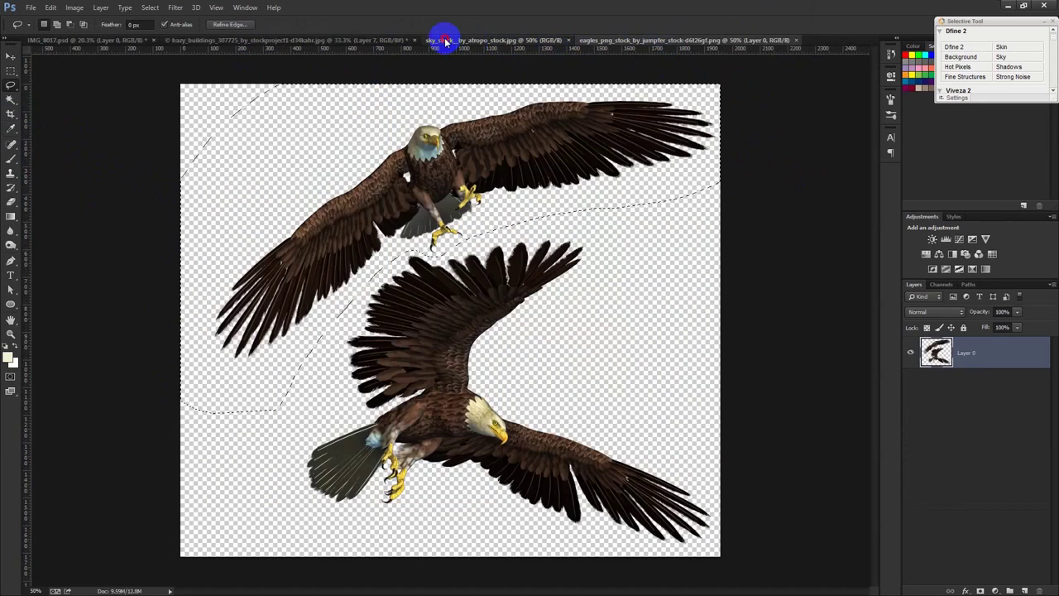
click(442, 40)
click(568, 40)
- Paste the eagle into hazy_buildings and move Layer 8 below the hanging chare group
click(378, 42)
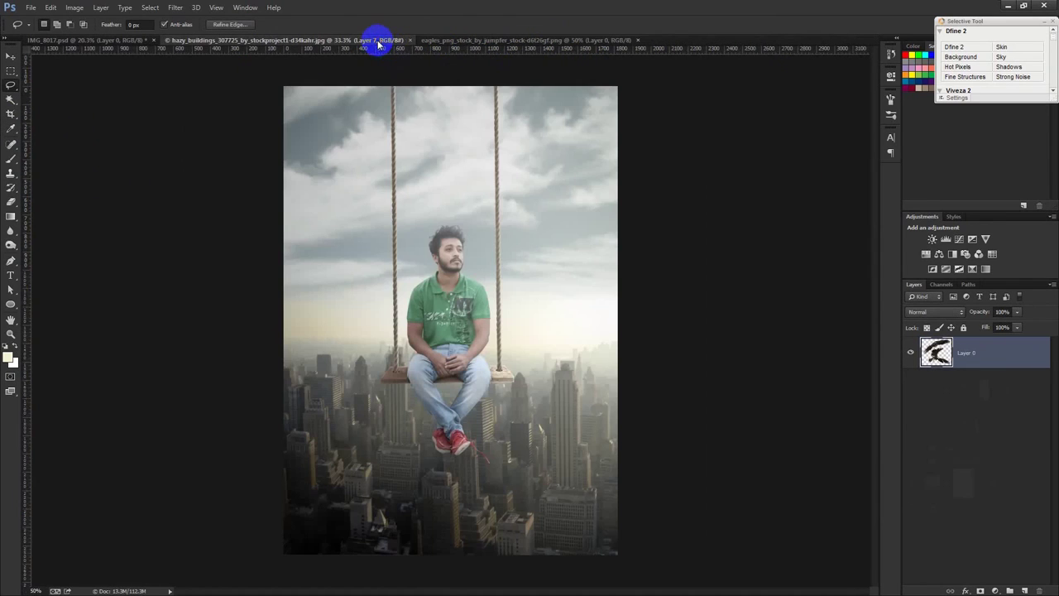
key(ctrl+v)
drag(984, 355, 965, 490)
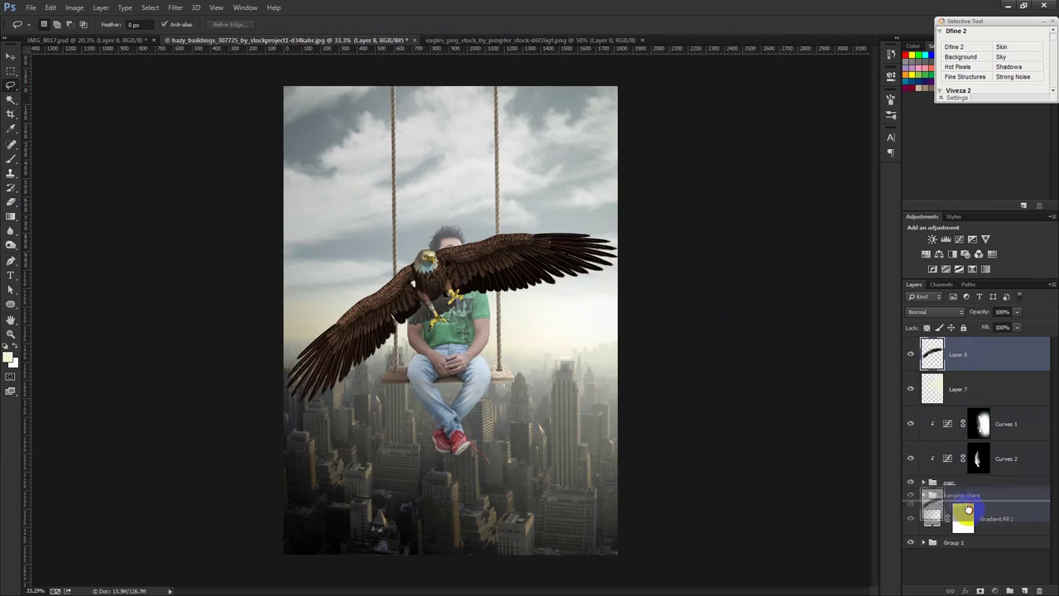
drag(965, 490, 968, 510)
- Shrink the eagle to about 15% in the upper-left sky and brighten it with Curves
key(ctrl+t)
mouse_move(620, 407)
mouse_down()
mouse_move(485, 331)
mouse_move(383, 208)
mouse_move(423, 261)
mouse_move(402, 249)
mouse_move(393, 435)
mouse_up()
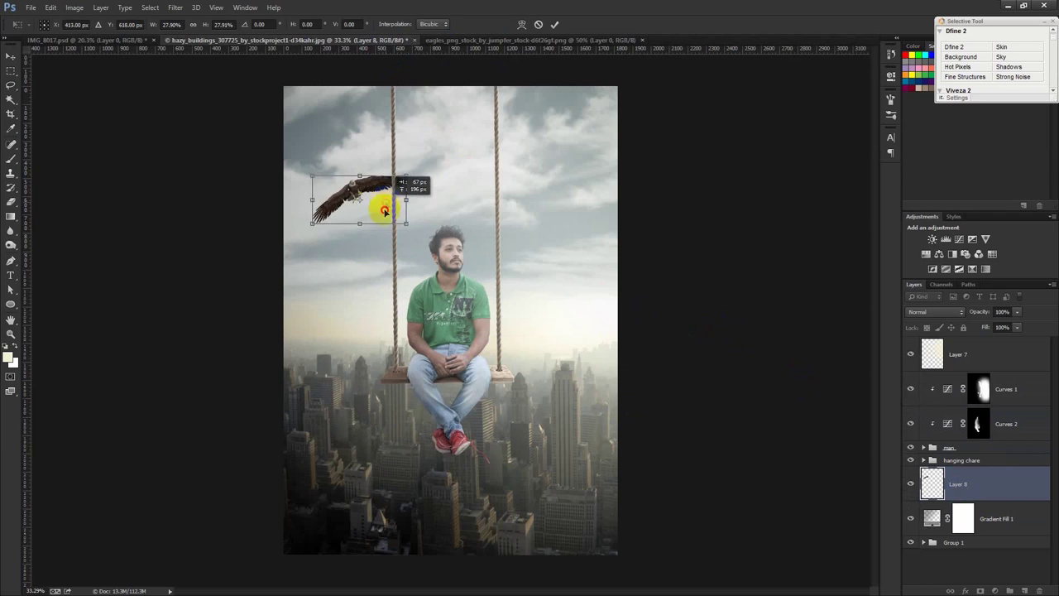
drag(393, 434, 403, 248)
click(556, 27)
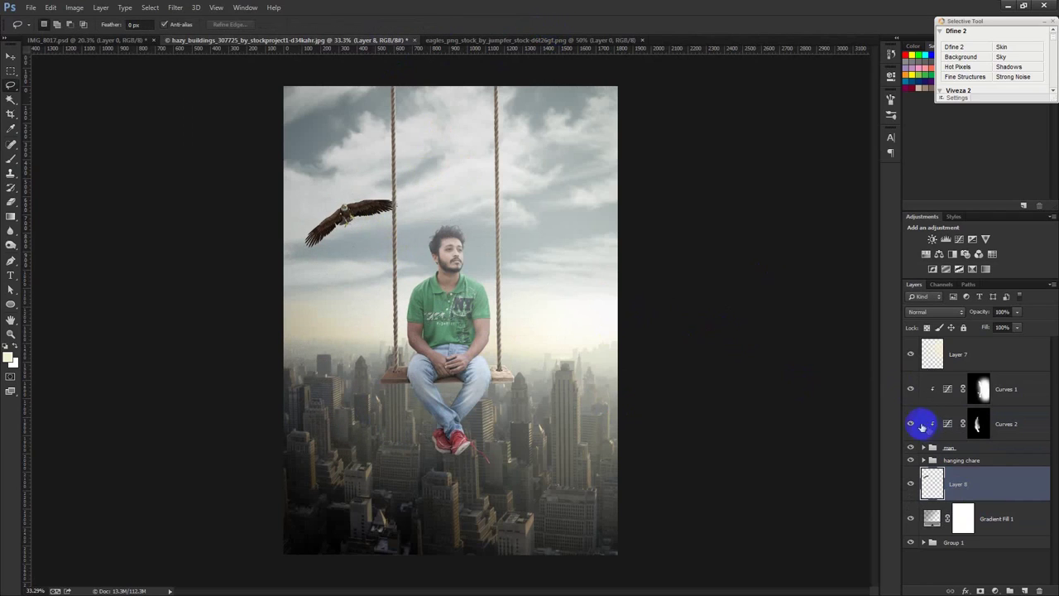
key(ctrl+m)
drag(560, 339, 546, 289)
click(675, 200)
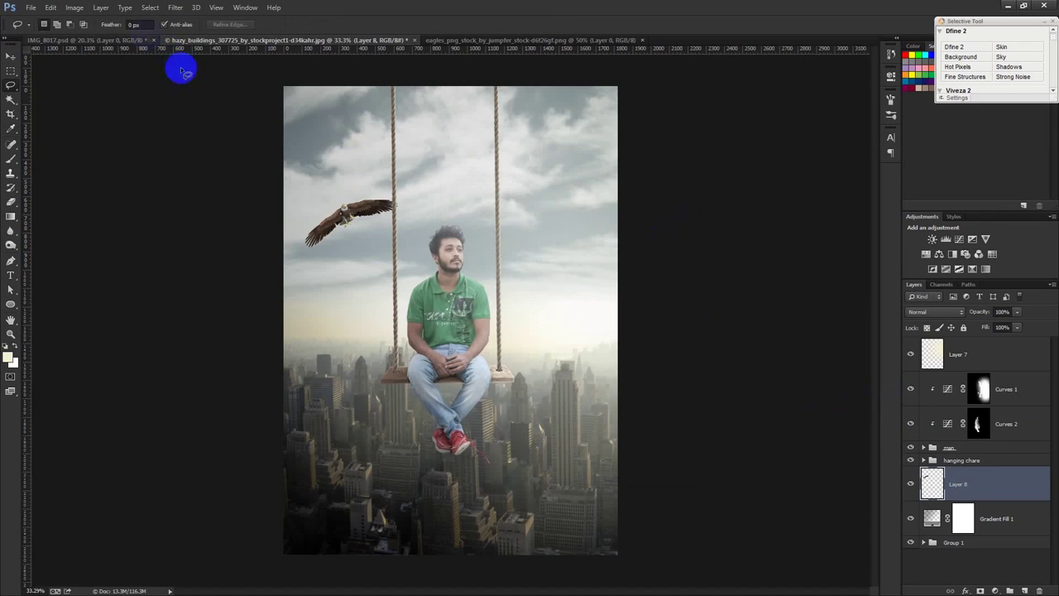
- Shrink the eagle further, move it right of the man, and flip it horizontally
key(ctrl+t)
drag(397, 199, 348, 278)
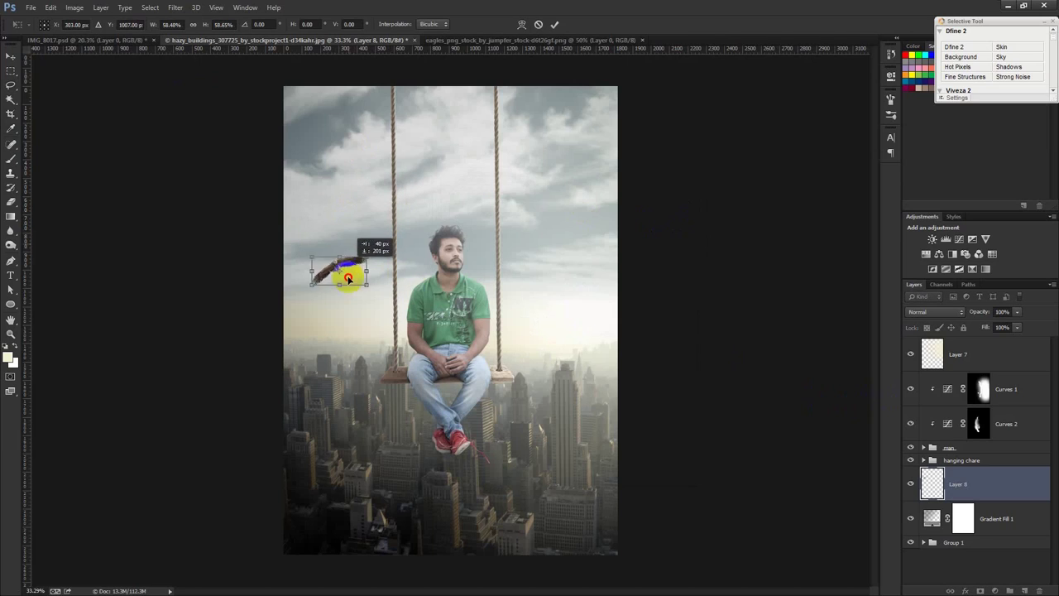
mouse_move(348, 278)
mouse_down()
mouse_move(568, 274)
mouse_move(618, 306)
mouse_move(603, 307)
mouse_up()
right_click(553, 275)
click(600, 440)
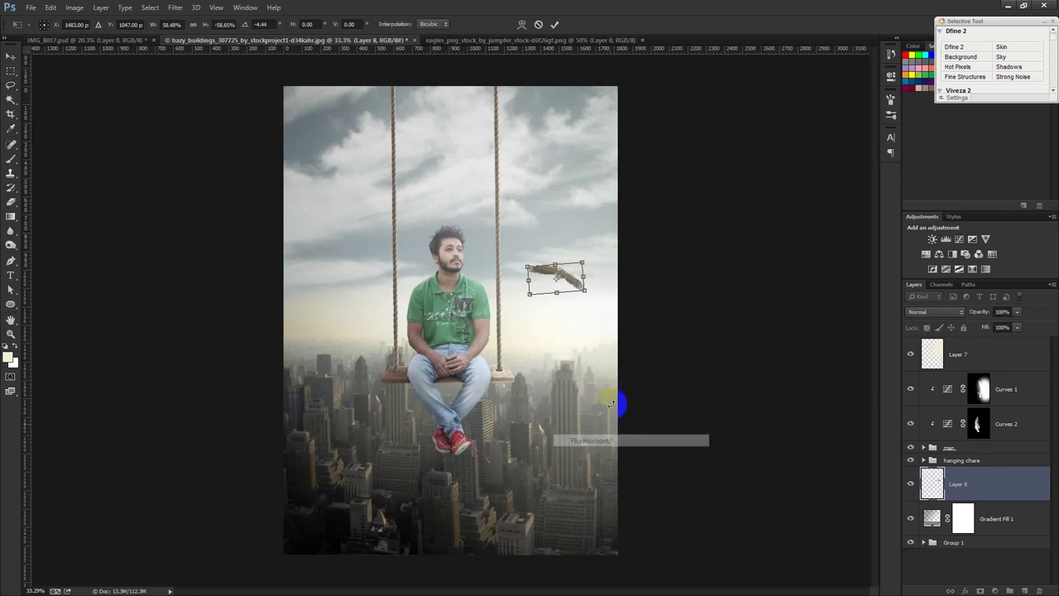
mouse_move(585, 291)
mouse_down()
mouse_move(602, 301)
mouse_move(579, 297)
mouse_up()
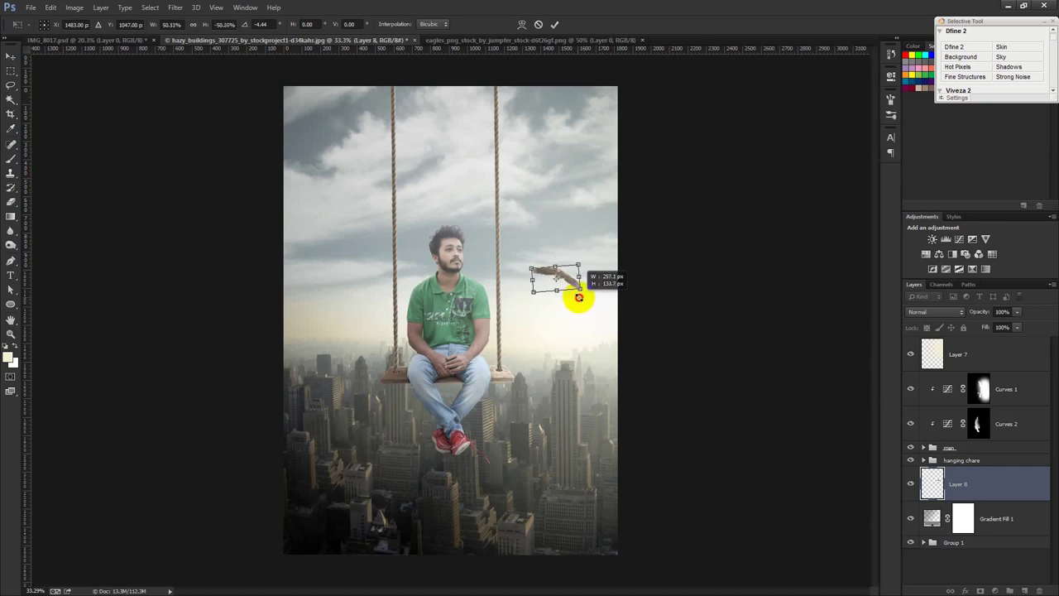
drag(580, 297, 576, 295)
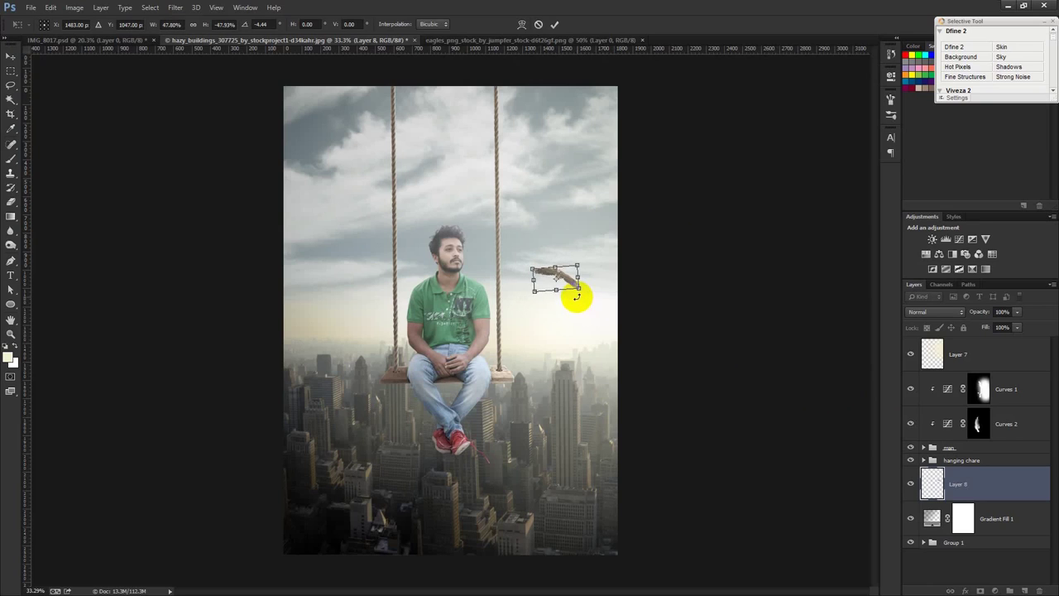
key(Return)
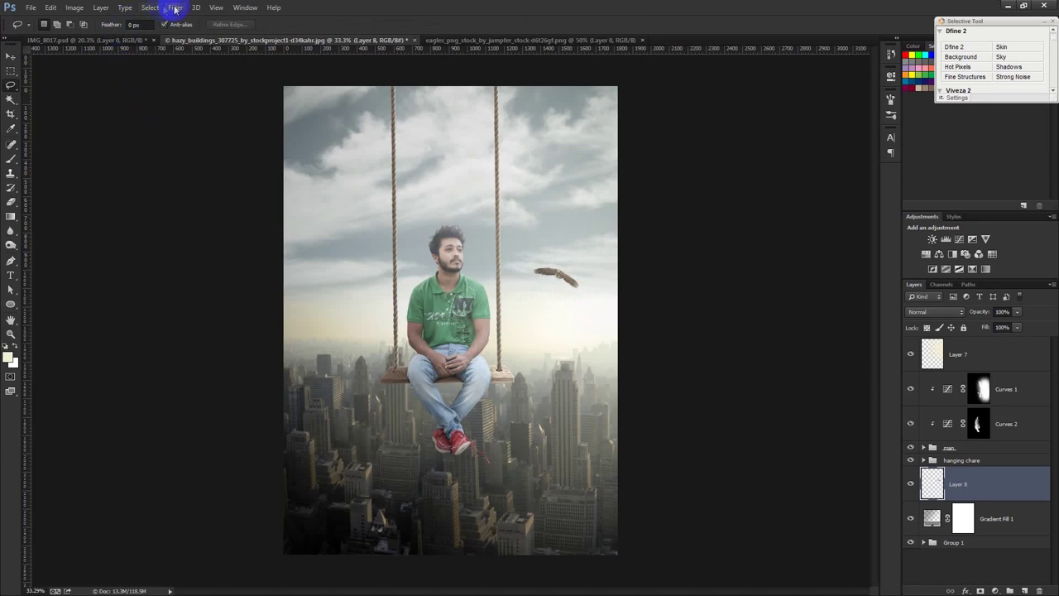
- Apply a 1.2 px Gaussian Blur to the small eagle
click(175, 7)
mouse_move(181, 135)
click(356, 218)
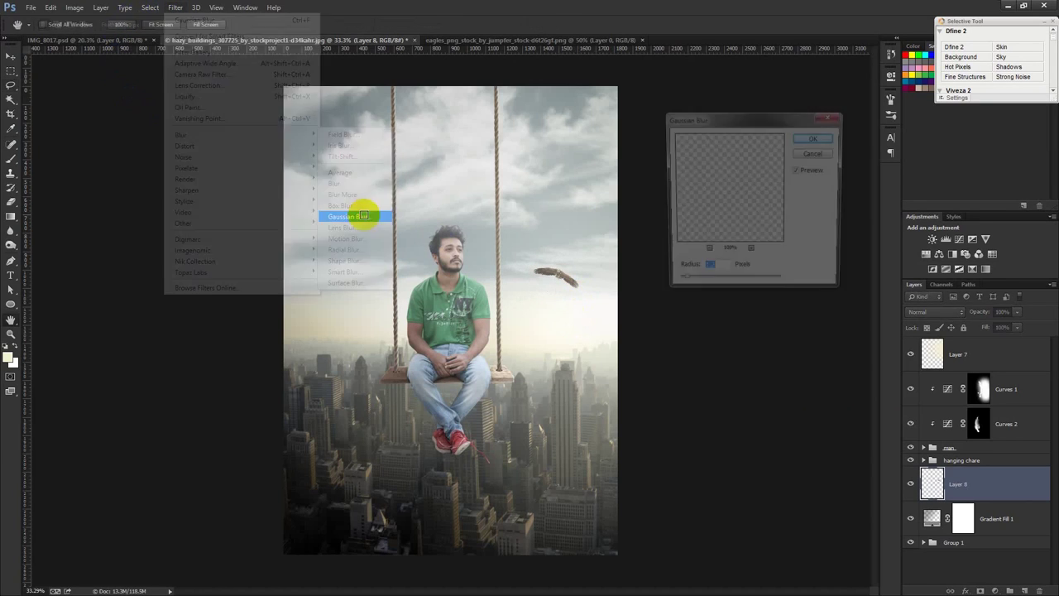
drag(680, 285, 683, 288)
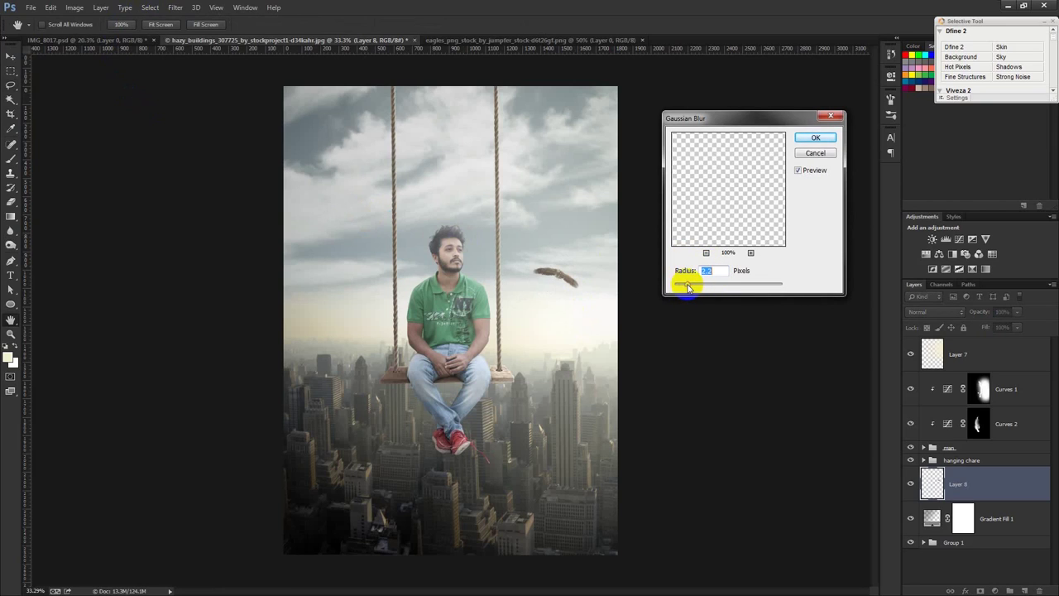
click(815, 138)
- Duplicate the eagle left of the man, flipped horizontally and shrunk to about a third
key(l)
click(10, 56)
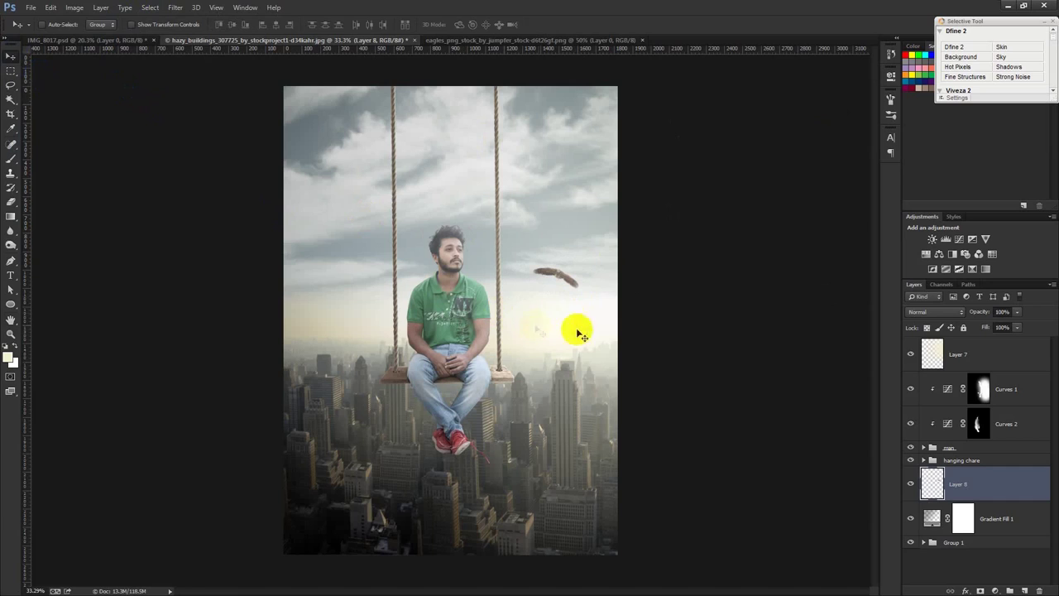
drag(604, 301, 392, 354)
key(ctrl+t)
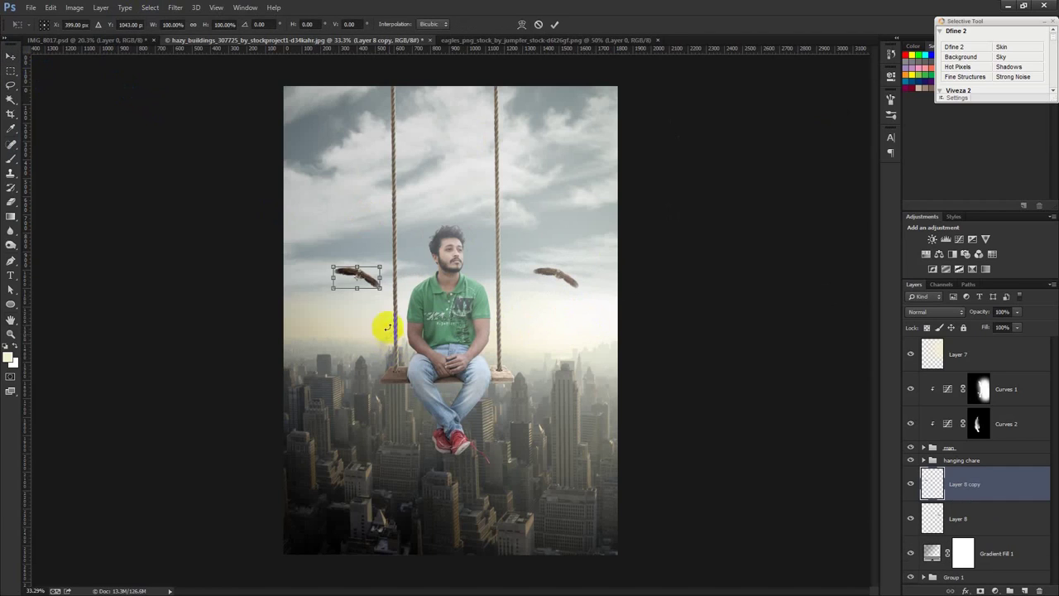
right_click(377, 318)
click(405, 455)
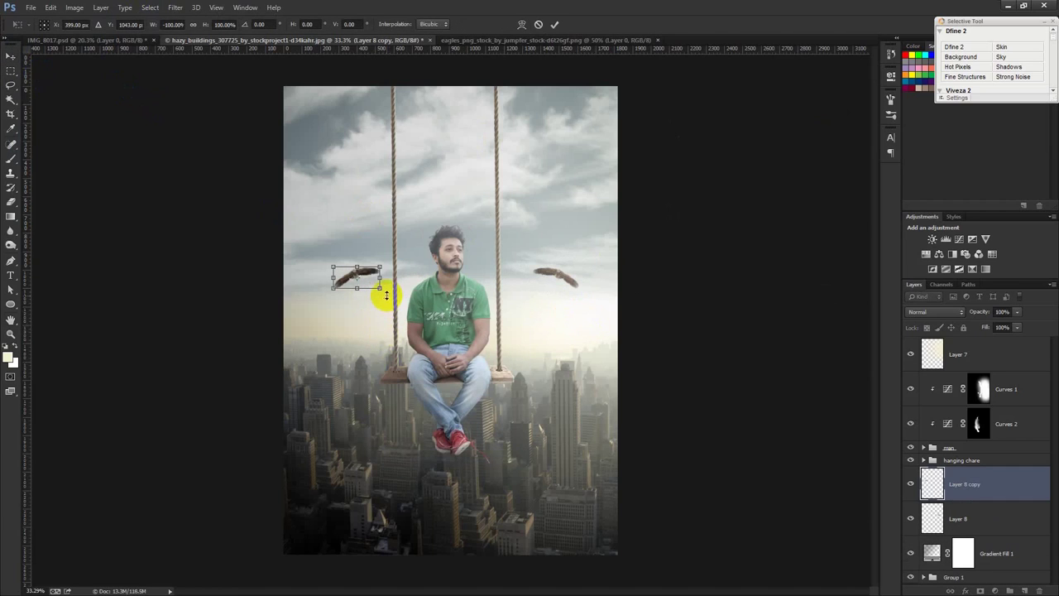
drag(379, 286, 364, 279)
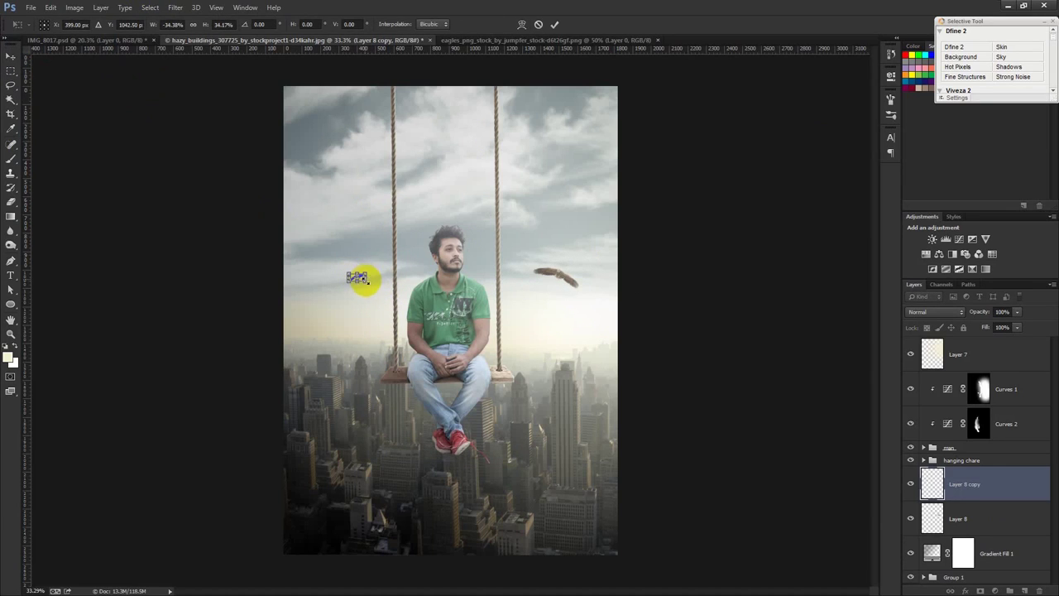
key(Return)
mouse_move(364, 279)
mouse_down()
mouse_move(354, 359)
mouse_move(358, 336)
mouse_up()
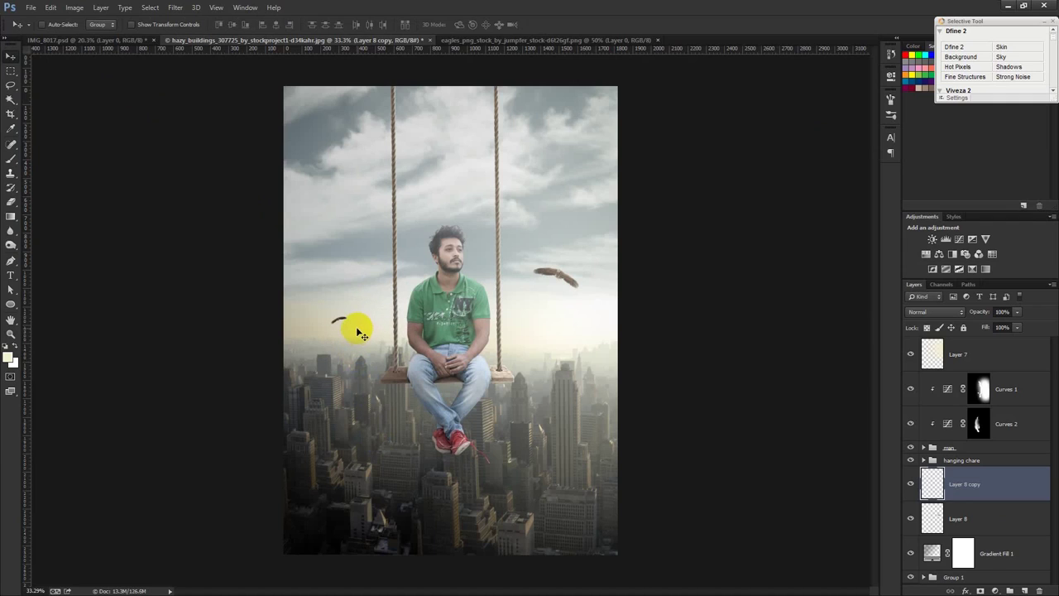
- Brighten the copied eagle's highlights and midtones with Curves, then Gaussian-blur it
key(ctrl+m)
drag(622, 233, 603, 226)
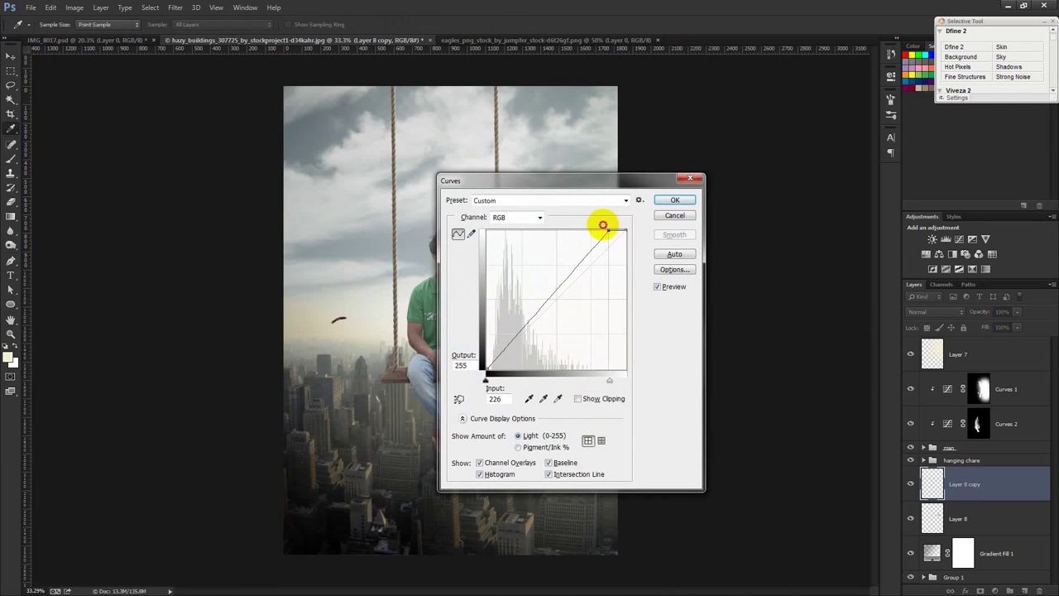
drag(601, 226, 597, 229)
drag(559, 307, 532, 294)
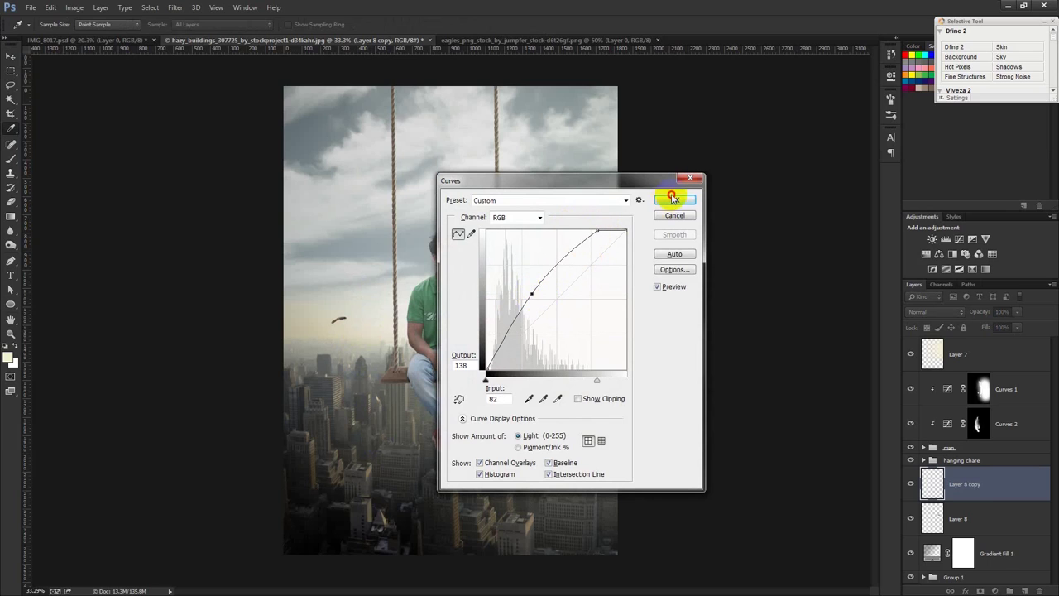
click(673, 198)
click(176, 7)
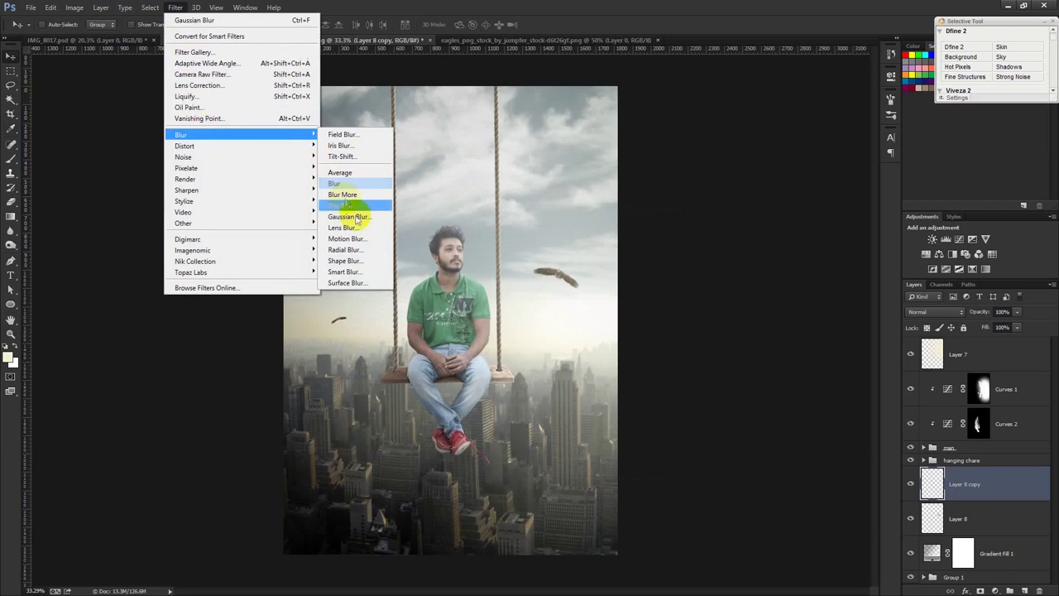
click(356, 217)
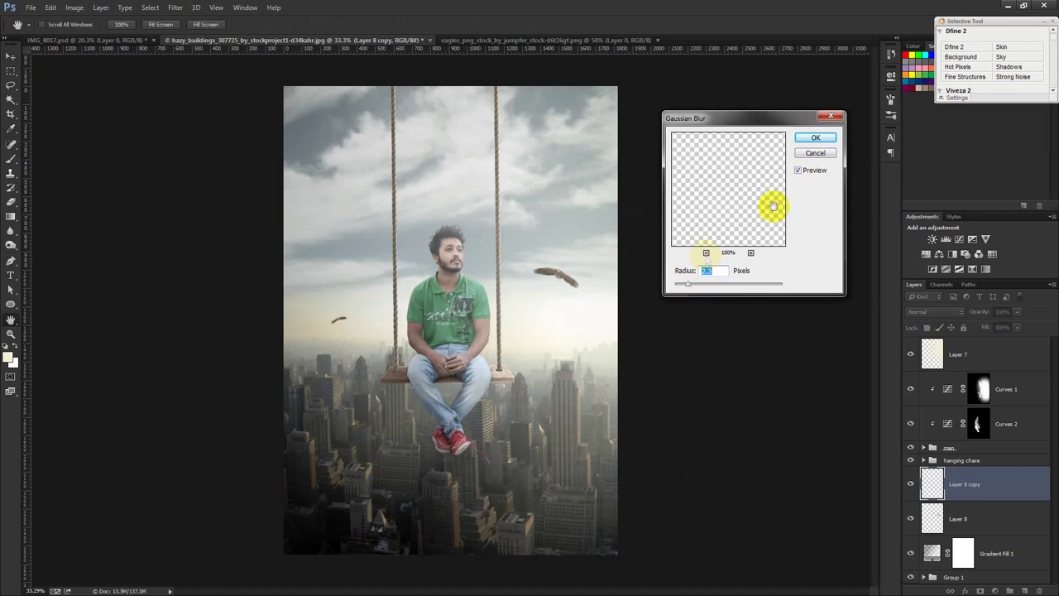
click(828, 139)
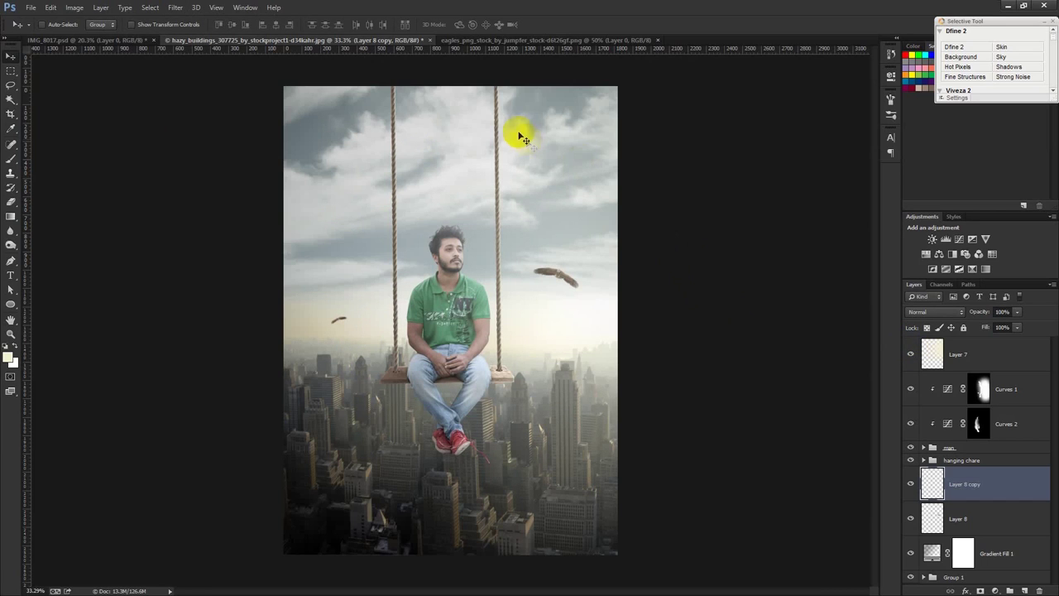
- Drag the eagles image into the composite as Layer 9, above Curves 1
click(565, 42)
mouse_move(489, 64)
mouse_down()
mouse_move(319, 44)
mouse_move(540, 304)
mouse_up()
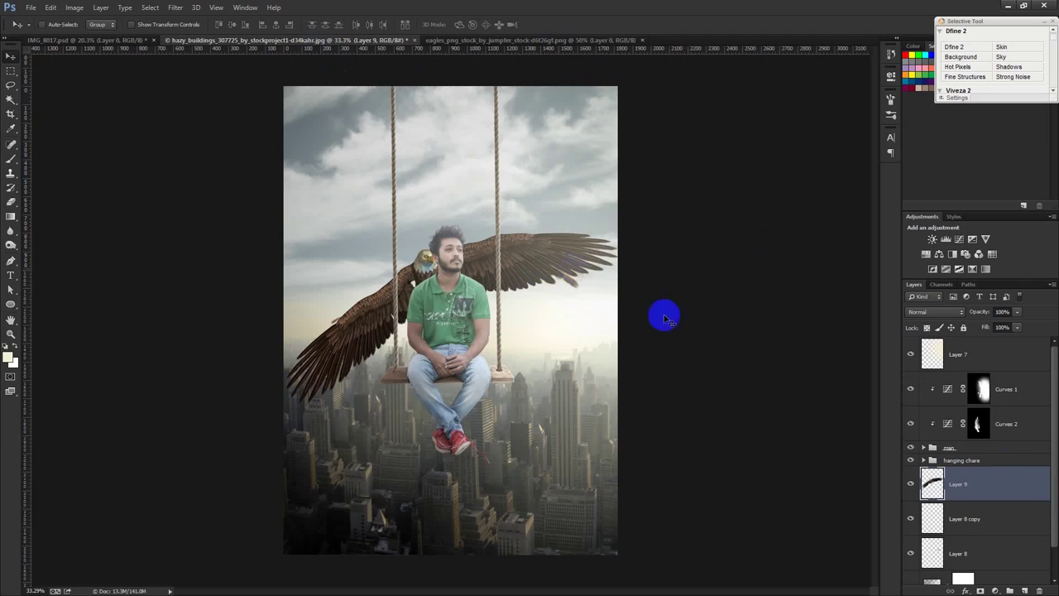
drag(609, 294, 756, 508)
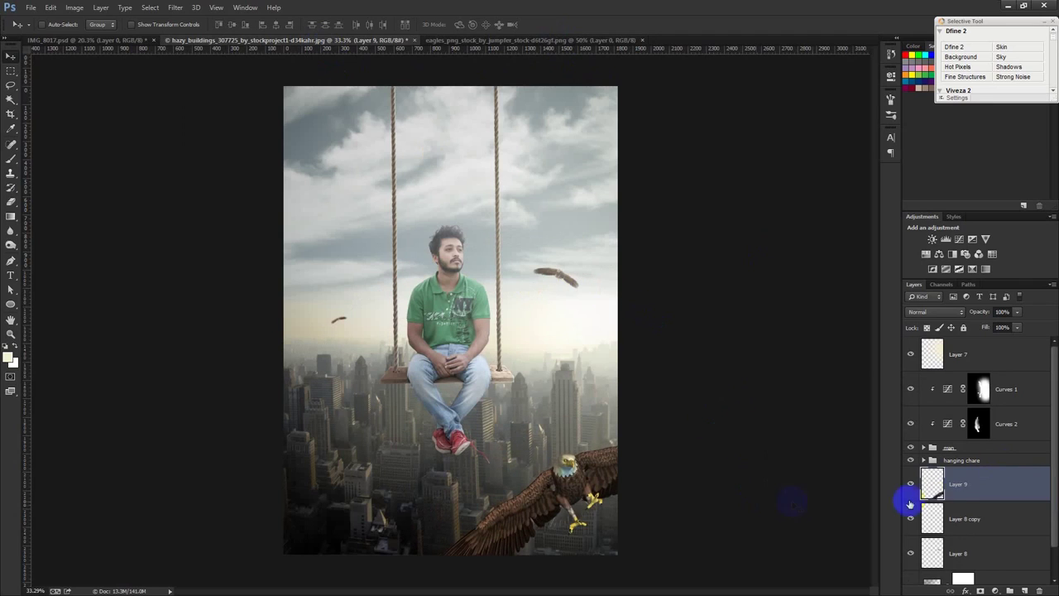
mouse_move(680, 460)
mouse_down()
mouse_move(650, 98)
mouse_move(507, 121)
mouse_move(518, 121)
mouse_up()
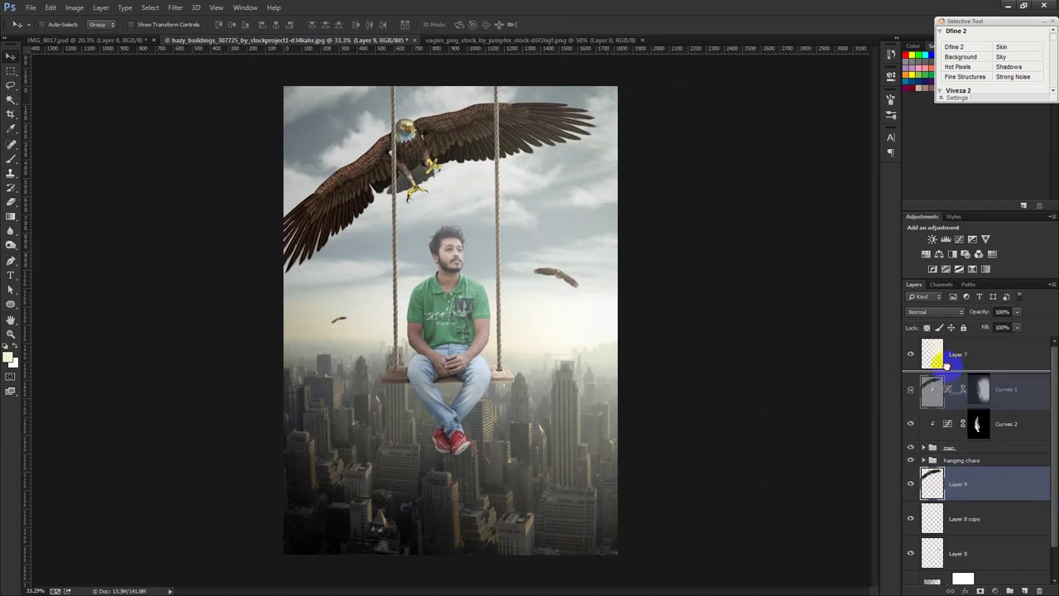
drag(943, 483, 957, 370)
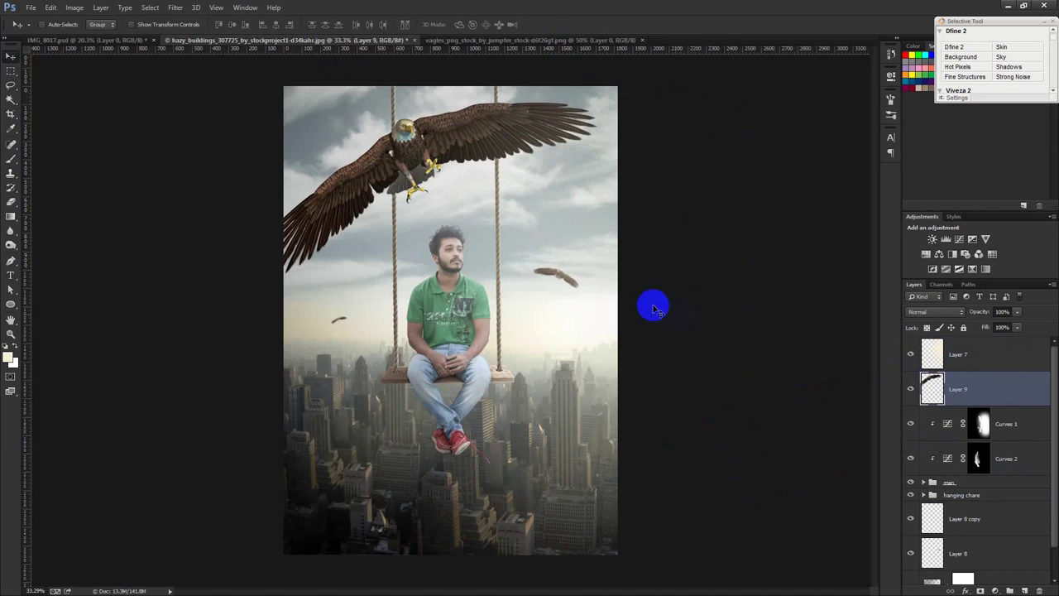
- Scale and rotate the Layer 9 eagle about 41° so its wing enters the left edge
key(ctrl+t)
mouse_move(600, 275)
mouse_down()
mouse_move(488, 207)
mouse_move(358, 478)
mouse_move(378, 440)
mouse_move(654, 479)
mouse_up()
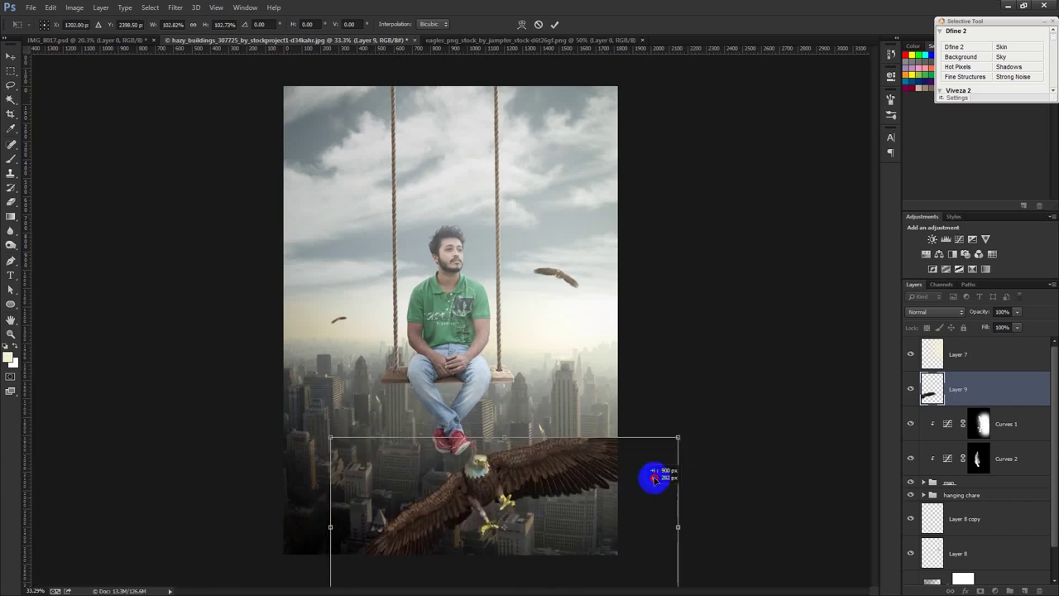
mouse_move(653, 478)
mouse_down()
mouse_move(770, 383)
mouse_move(816, 363)
mouse_move(828, 418)
mouse_move(265, 119)
mouse_move(301, 217)
mouse_move(299, 559)
mouse_move(709, 515)
mouse_move(784, 433)
mouse_move(406, 196)
mouse_move(489, 125)
mouse_move(690, 109)
mouse_move(579, 138)
mouse_move(618, 121)
mouse_up()
drag(504, 194, 576, 150)
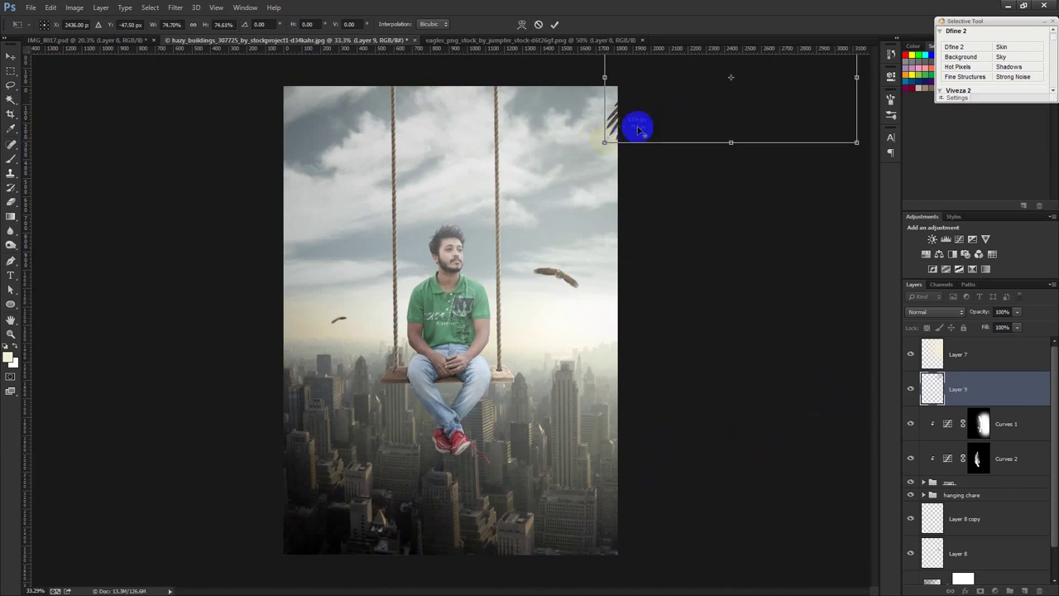
mouse_move(576, 151)
mouse_down()
mouse_move(672, 173)
mouse_move(280, 116)
mouse_move(287, 124)
mouse_up()
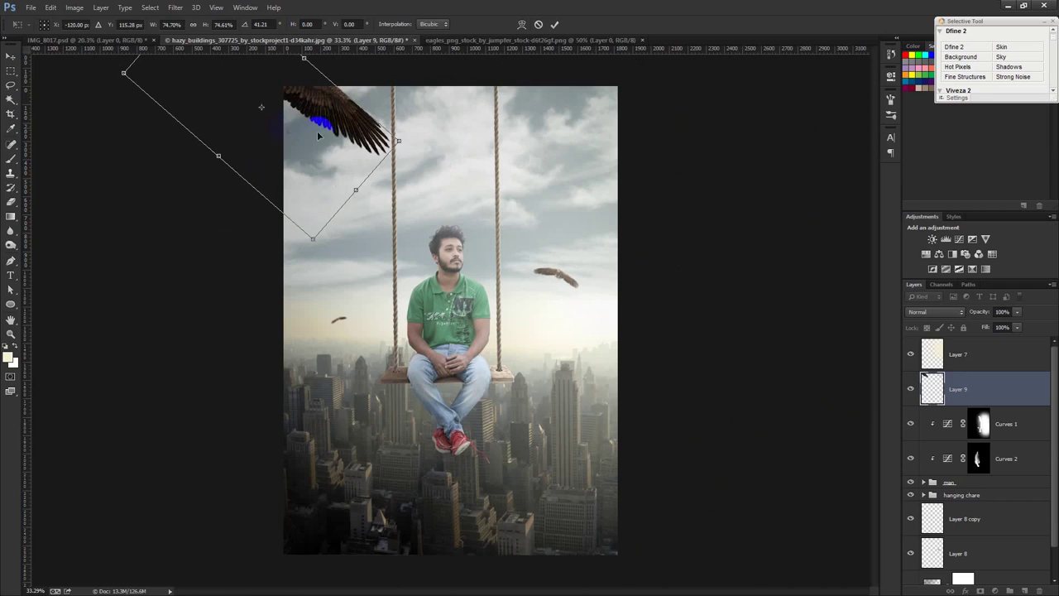
drag(398, 141, 437, 146)
mouse_move(396, 100)
mouse_down()
mouse_move(334, 355)
mouse_move(327, 199)
mouse_up()
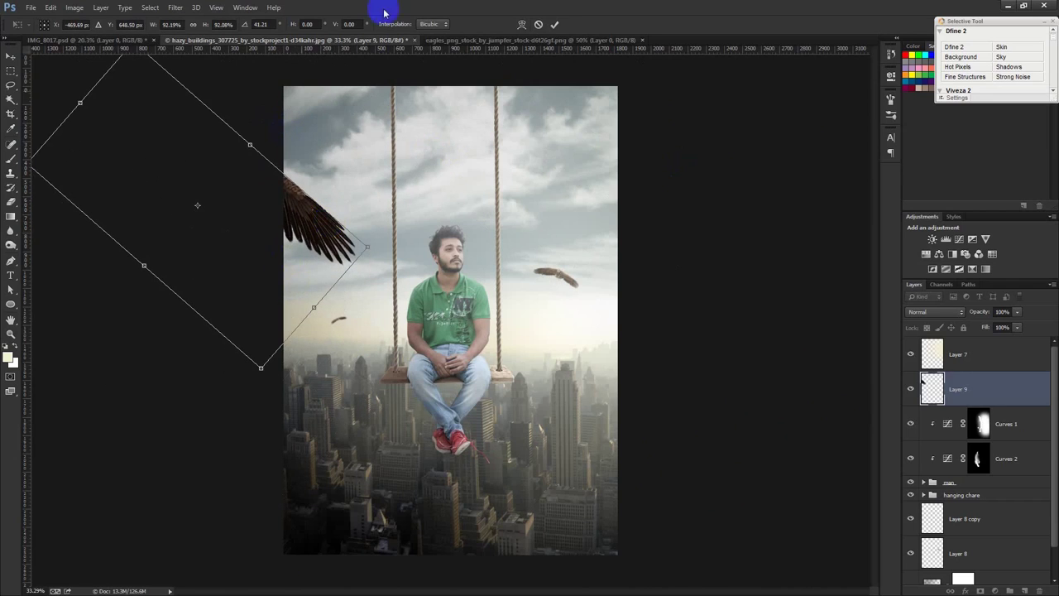
click(558, 25)
drag(384, 125, 319, 92)
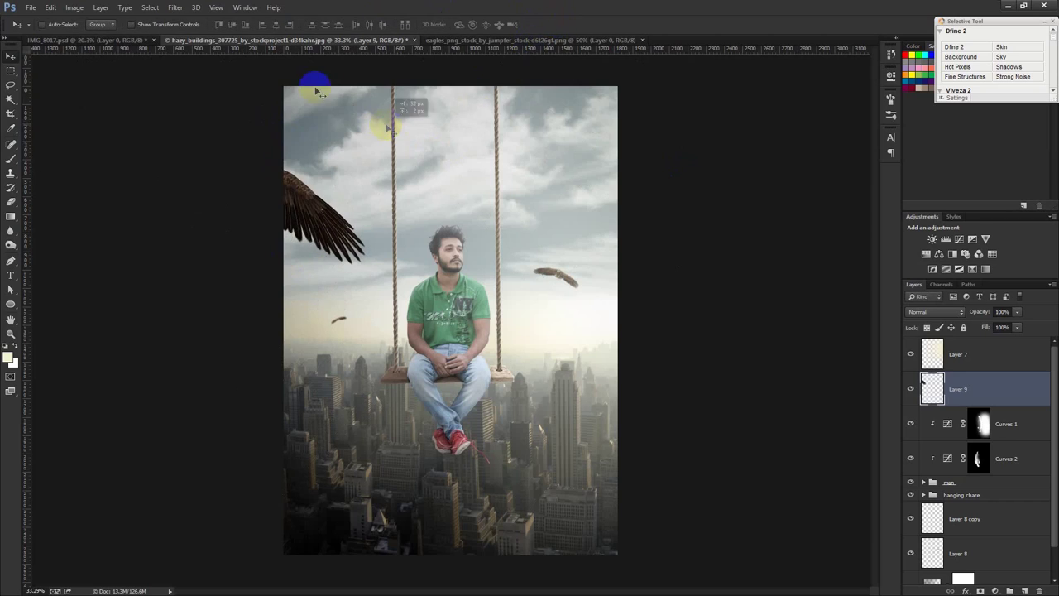
- Gaussian-blur the eagle 4.8 px and move it low on the right over the buildings
click(182, 11)
click(366, 218)
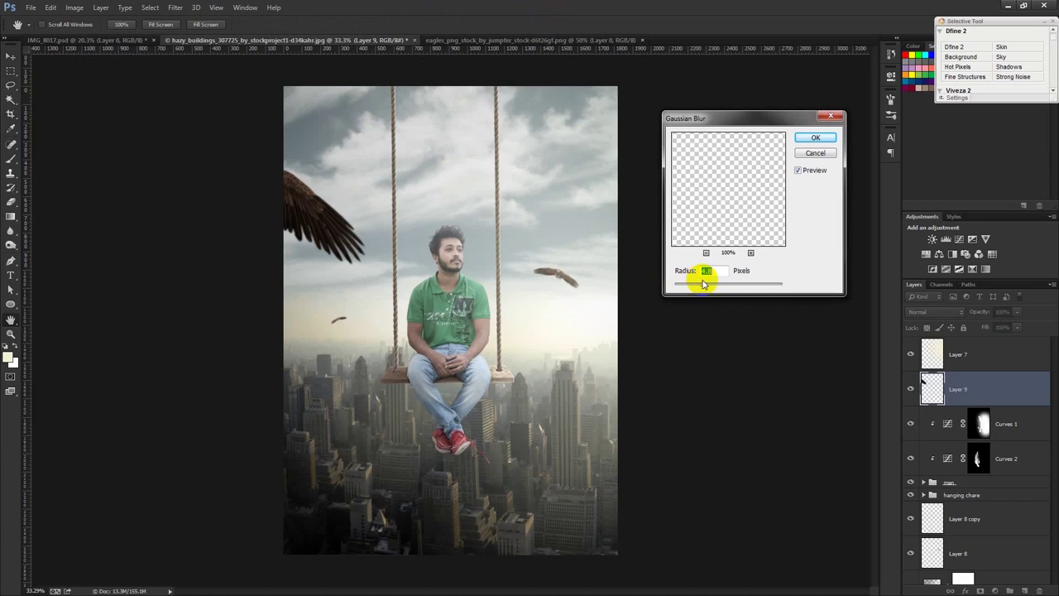
click(818, 138)
mouse_move(394, 274)
mouse_down()
mouse_move(623, 264)
mouse_move(550, 548)
mouse_move(498, 551)
mouse_move(558, 546)
mouse_up()
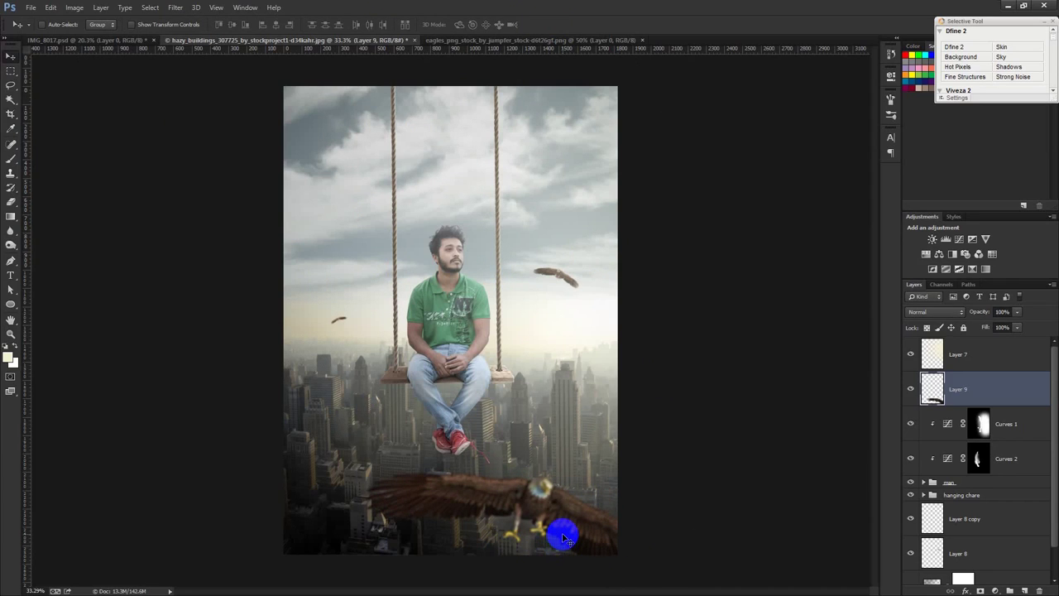
mouse_move(563, 538)
mouse_down()
mouse_move(378, 508)
mouse_move(575, 524)
mouse_move(590, 538)
mouse_up()
- Lower the eagle's saturation with Hue/Saturation and bring up the eagles image
click(74, 8)
mouse_move(87, 36)
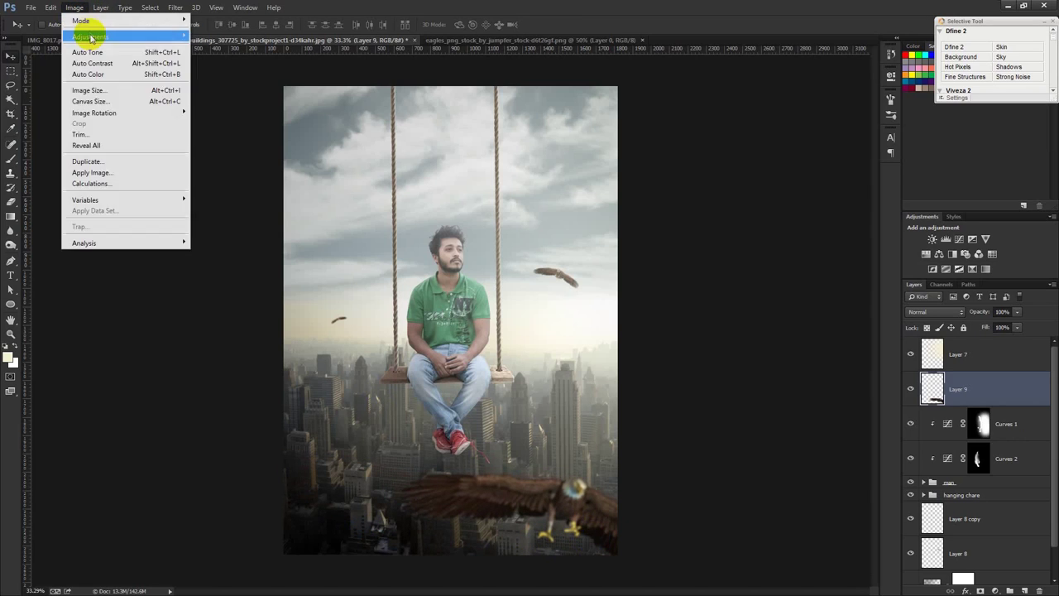
click(237, 101)
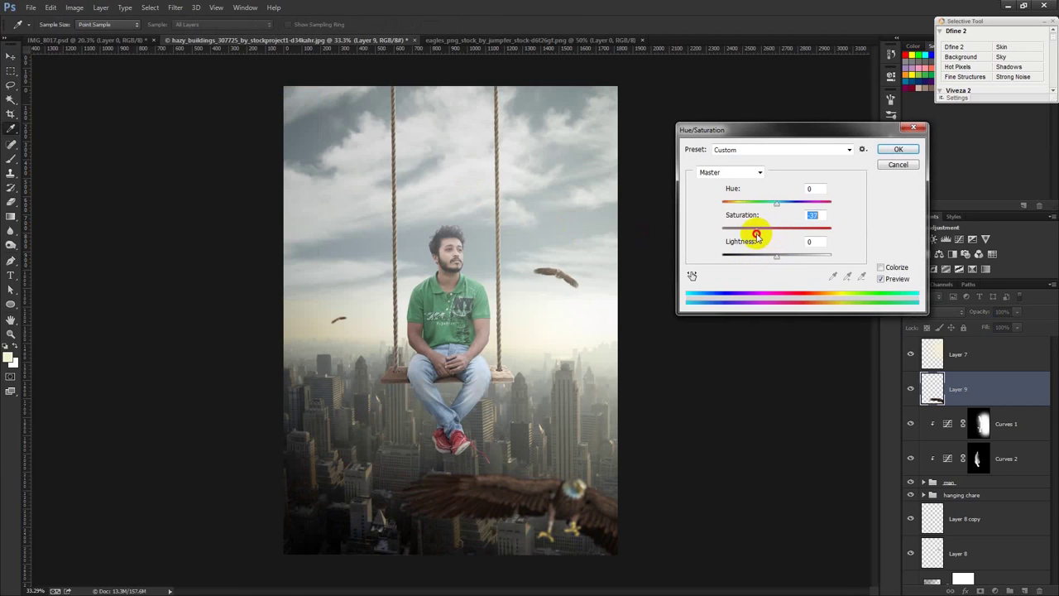
click(892, 152)
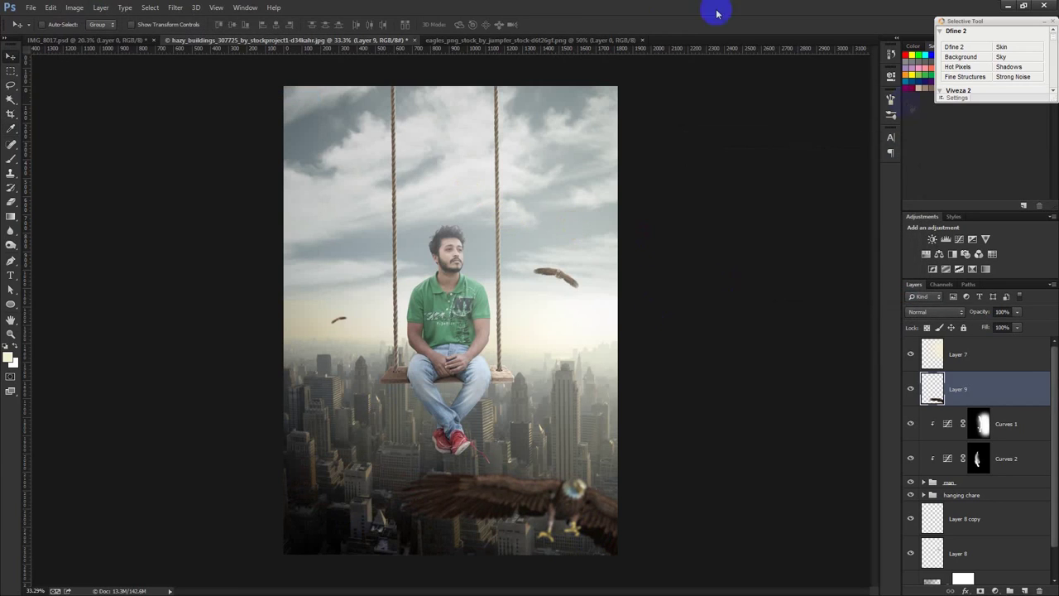
click(617, 42)
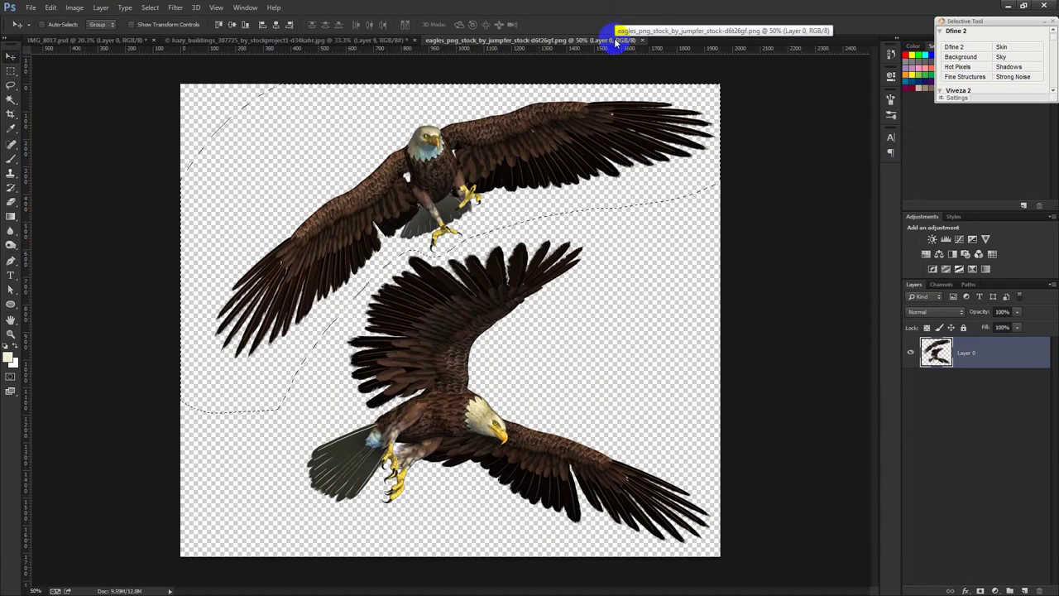
- Lasso the lower diving eagle and drag it into the city composite as Layer 10
key(ctrl+d)
click(11, 87)
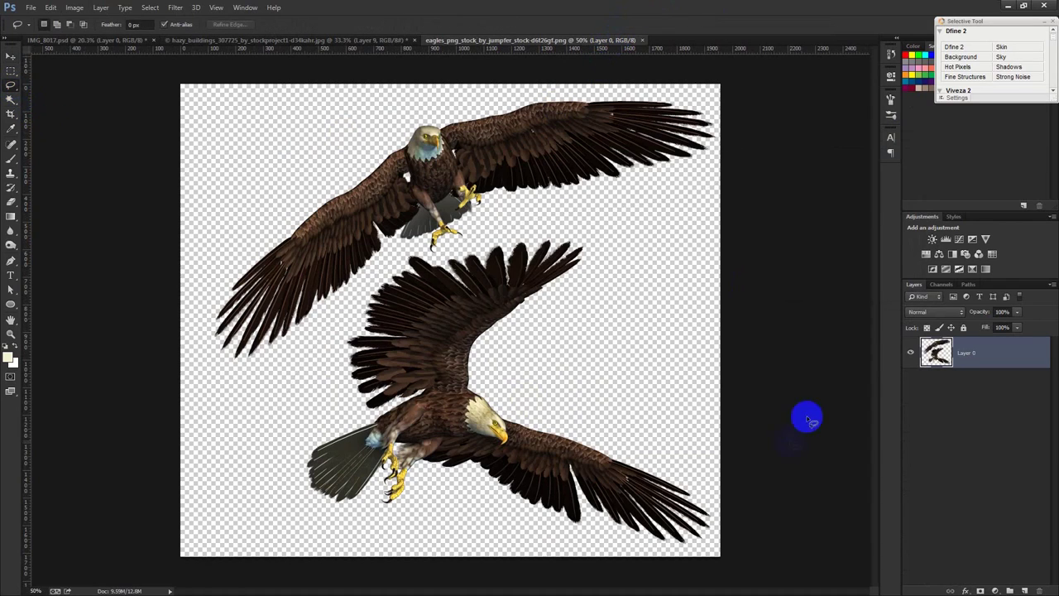
drag(474, 589, 332, 313)
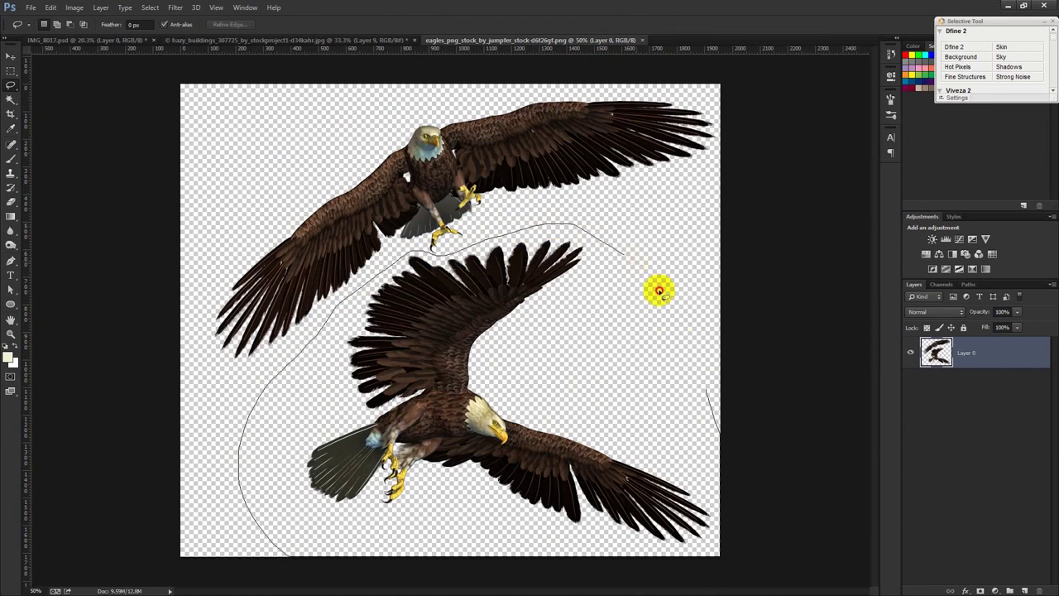
drag(482, 242, 721, 439)
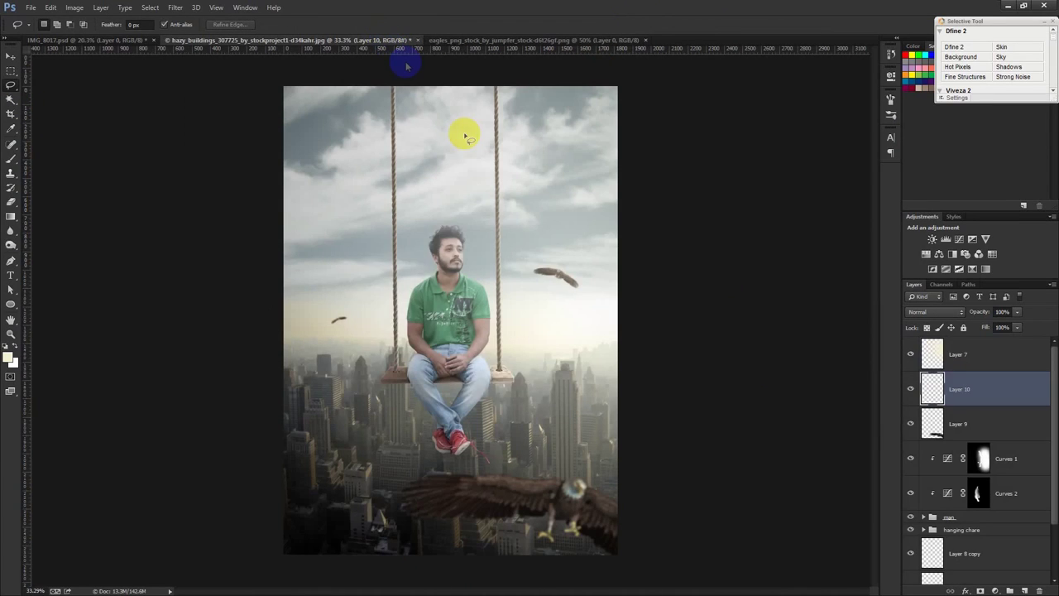
drag(386, 43, 707, 326)
- Lower the new eagle's saturation to -36 in Hue/Saturation
click(74, 8)
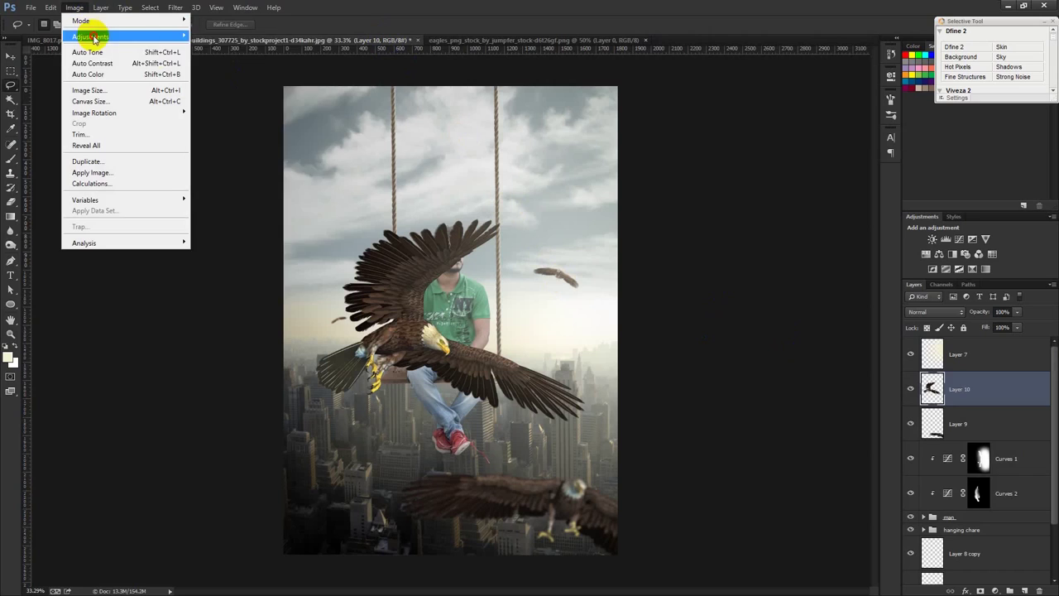
click(298, 94)
drag(782, 231, 748, 233)
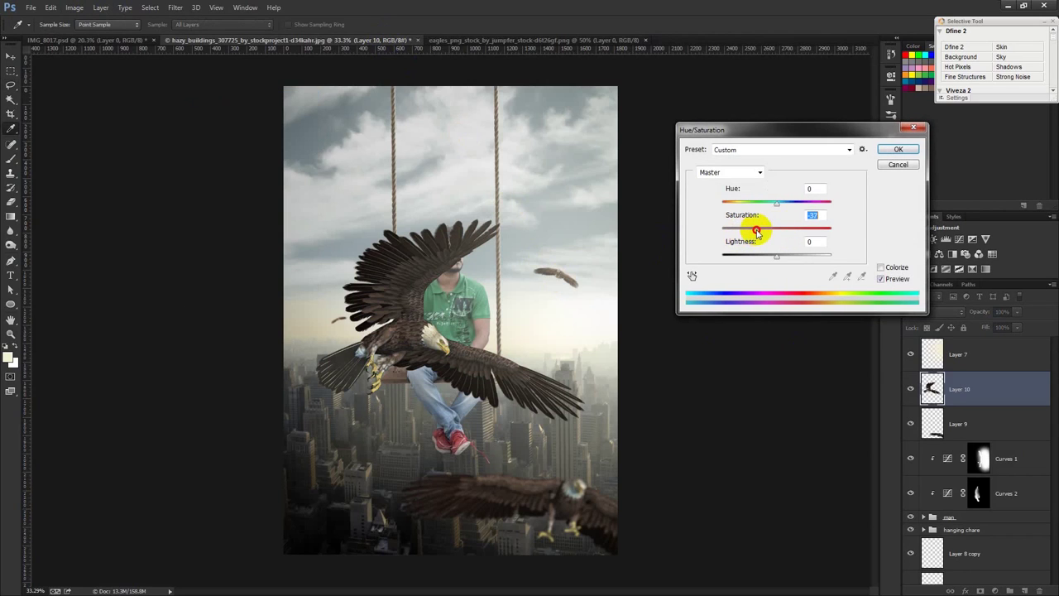
- Apply the -36 saturation and enlarge the eagle to 134% with its wing in the top-left sky
click(898, 149)
key(l)
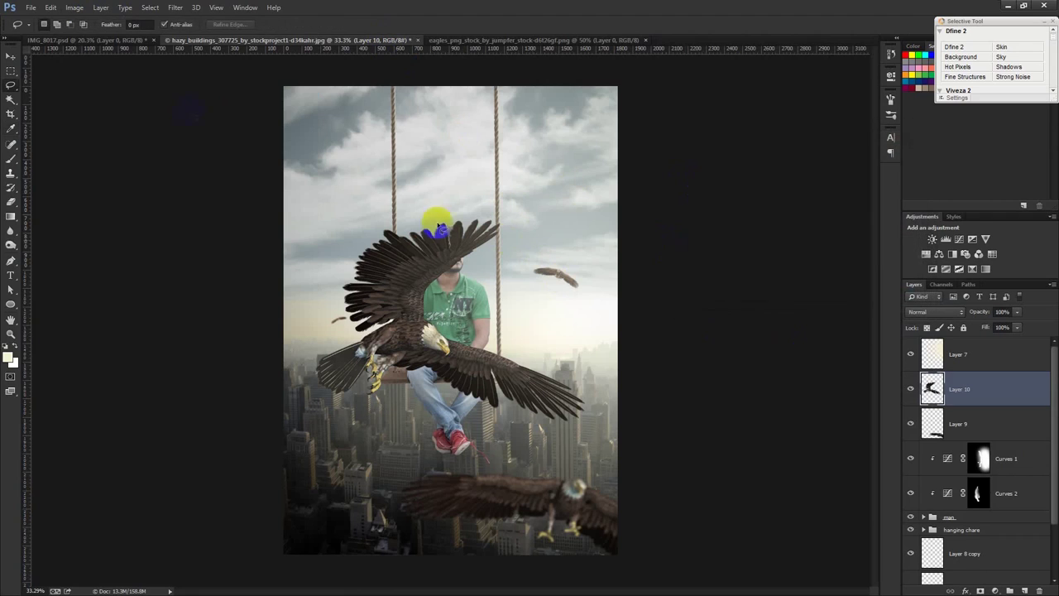
click(11, 58)
key(ctrl+t)
mouse_move(406, 279)
mouse_down()
mouse_move(346, 106)
mouse_move(431, 72)
mouse_move(336, 94)
mouse_up()
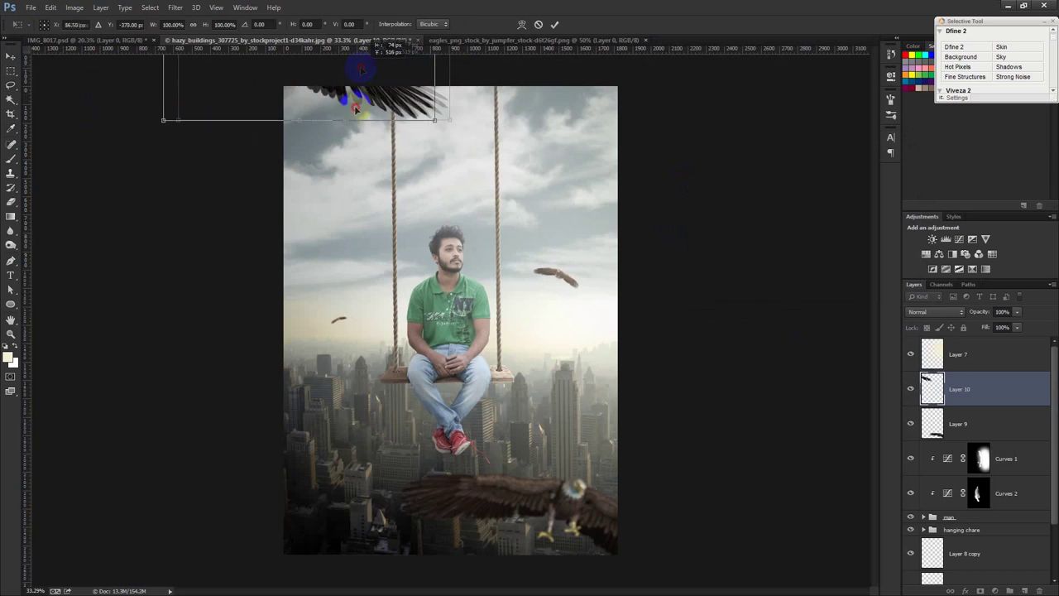
drag(428, 164, 436, 171)
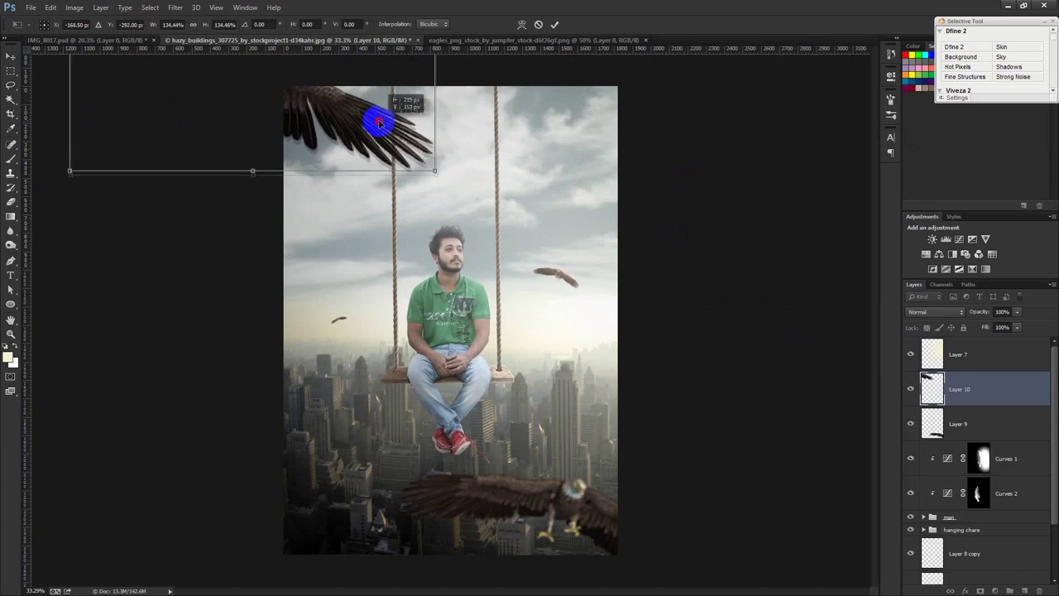
click(555, 25)
click(176, 8)
click(175, 7)
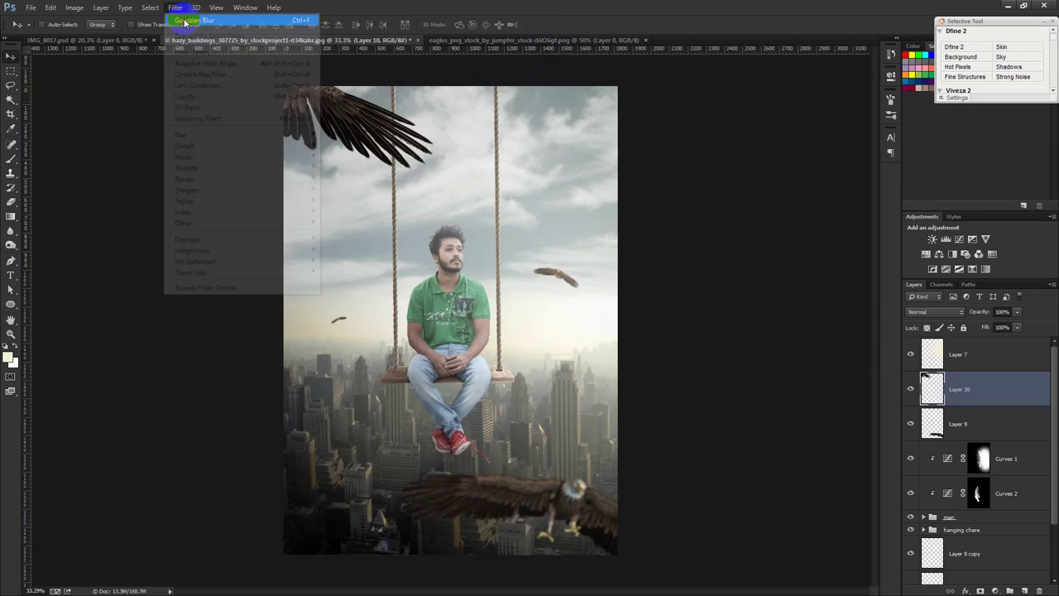
- Nudge the Layer 10 eagle left and brighten it with a raised Curves
drag(475, 258, 462, 252)
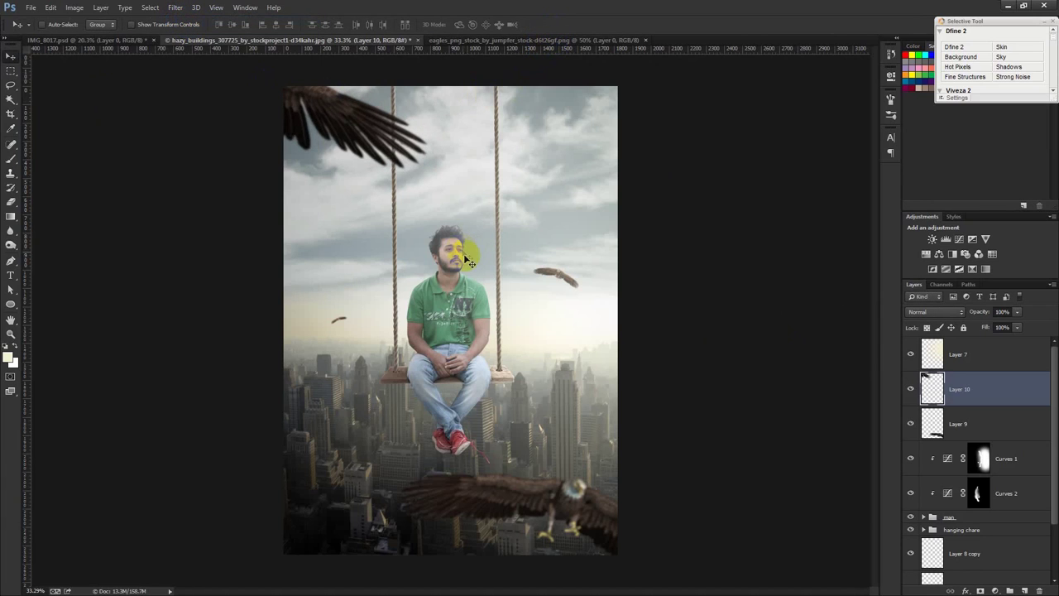
key(ctrl+m)
drag(554, 294, 542, 286)
click(675, 200)
- Brighten the Layer 9 bottom eagle with Curves and nudge it slightly right and down
ctrl+click(980, 431)
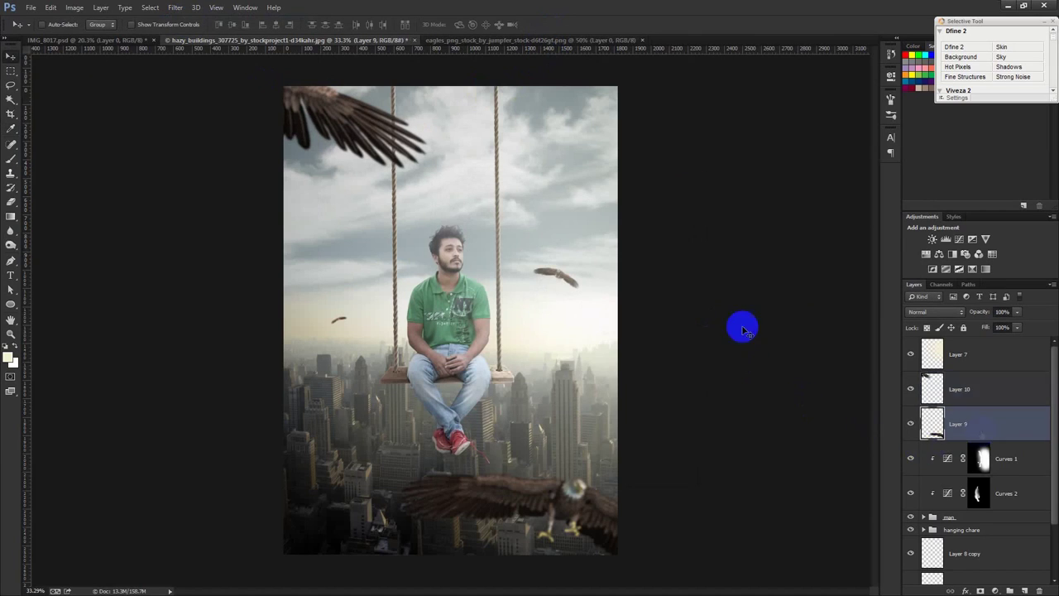
click(74, 7)
mouse_move(90, 37)
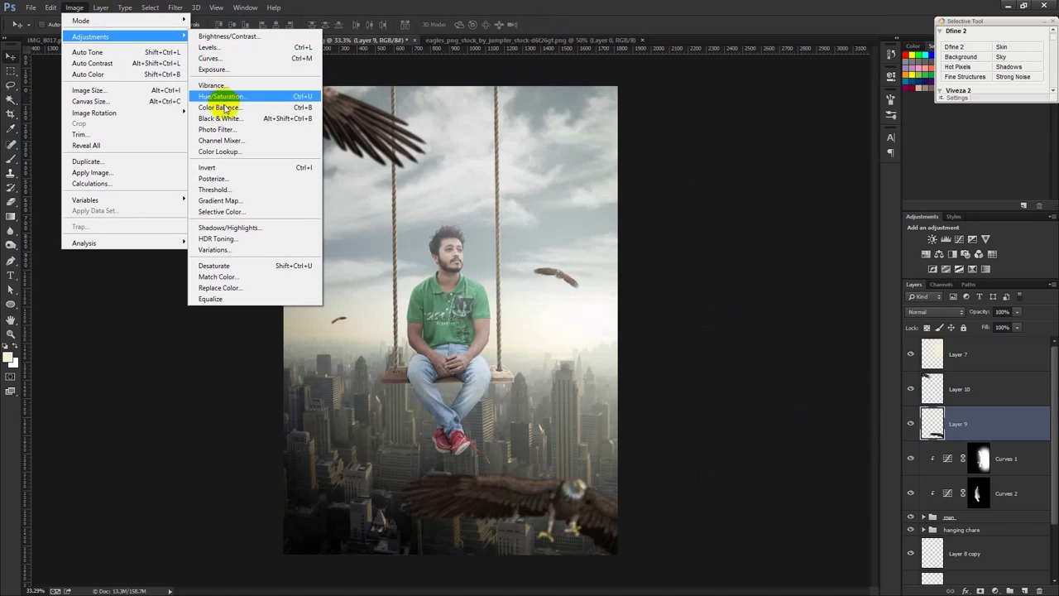
click(225, 67)
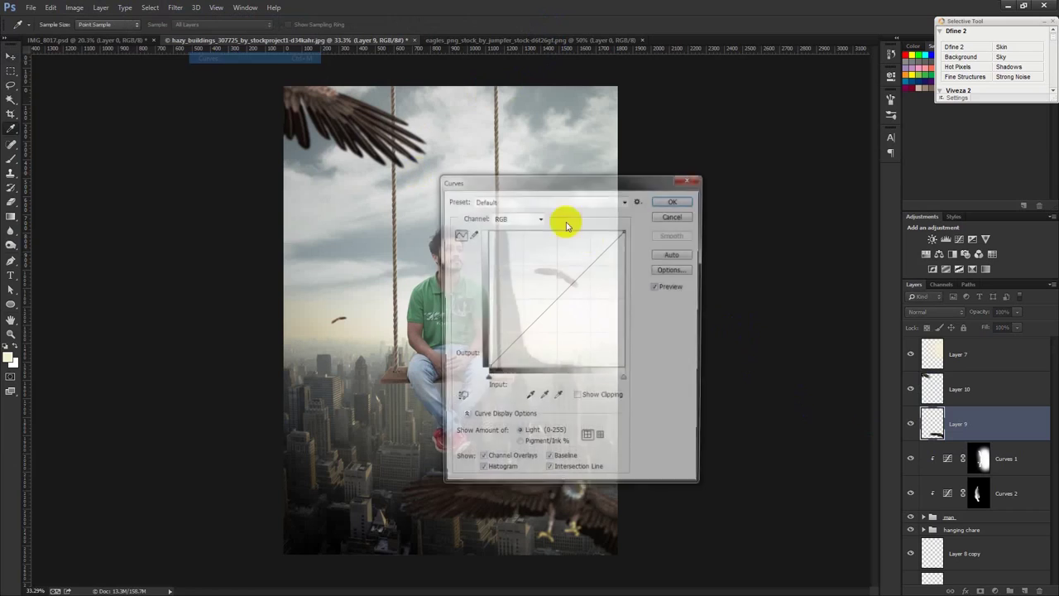
drag(550, 307, 550, 293)
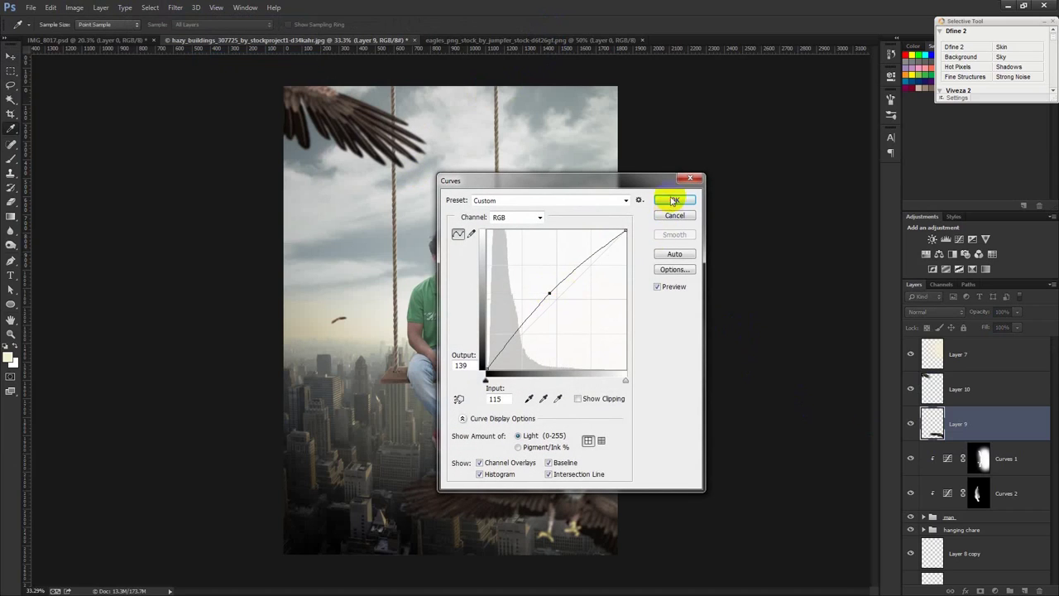
click(674, 200)
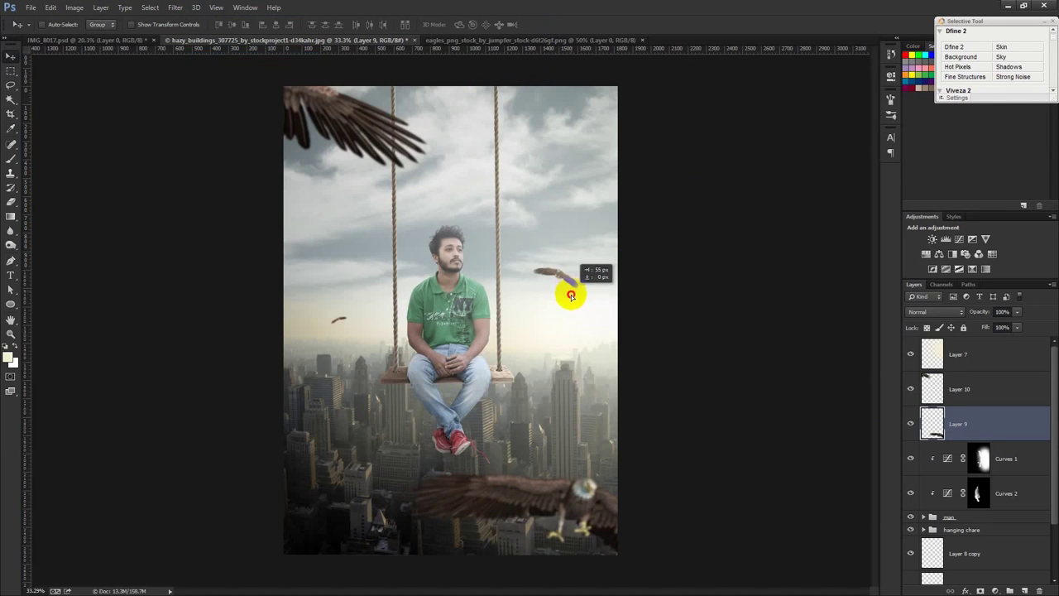
drag(566, 293, 574, 298)
- Shrink the Layer 10 eagle to about two thirds and flip it vertically
click(953, 379)
mouse_move(523, 250)
mouse_down()
mouse_move(479, 232)
mouse_move(629, 288)
mouse_move(646, 280)
mouse_up()
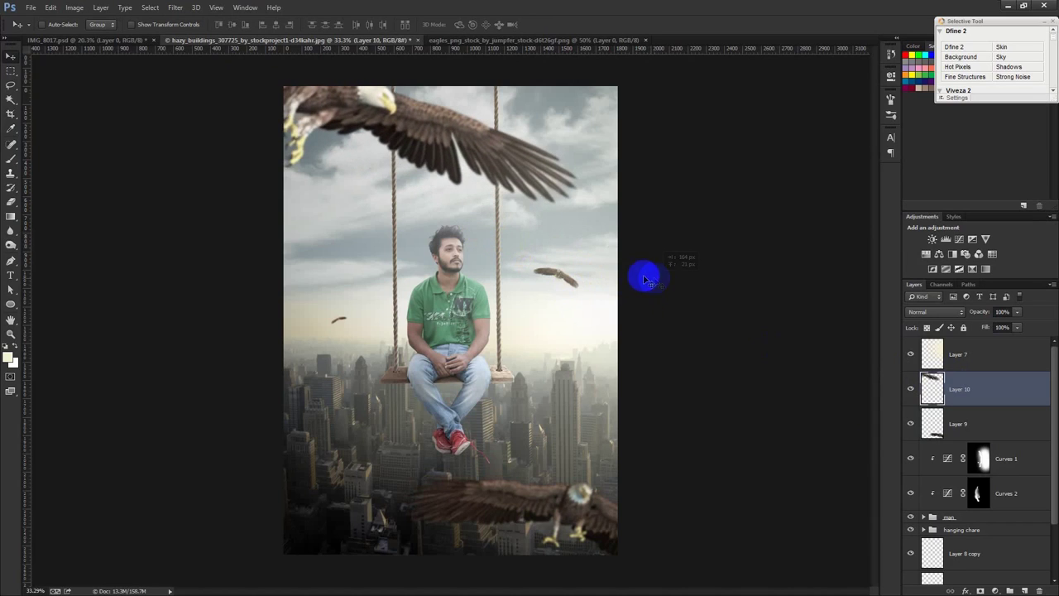
key(ctrl+t)
mouse_move(565, 199)
mouse_down()
mouse_move(420, 194)
mouse_move(631, 194)
mouse_up()
right_click(617, 199)
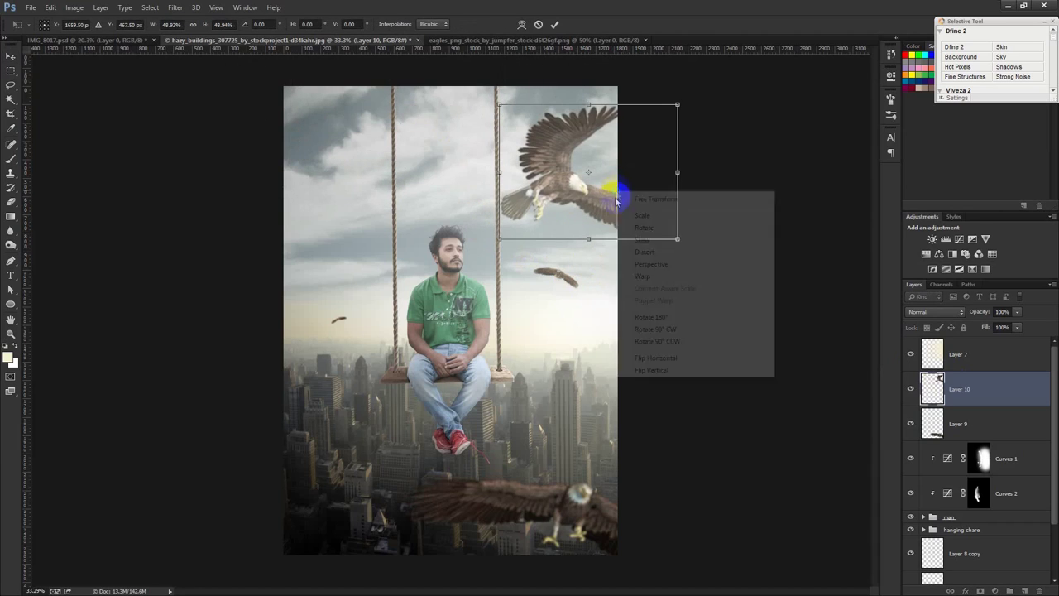
click(651, 370)
- Mirror the eagle horizontally, shrink it to about 22% and tilt it -18° in the upper-left sky
mouse_move(654, 235)
mouse_down()
mouse_move(537, 161)
mouse_move(363, 163)
mouse_up()
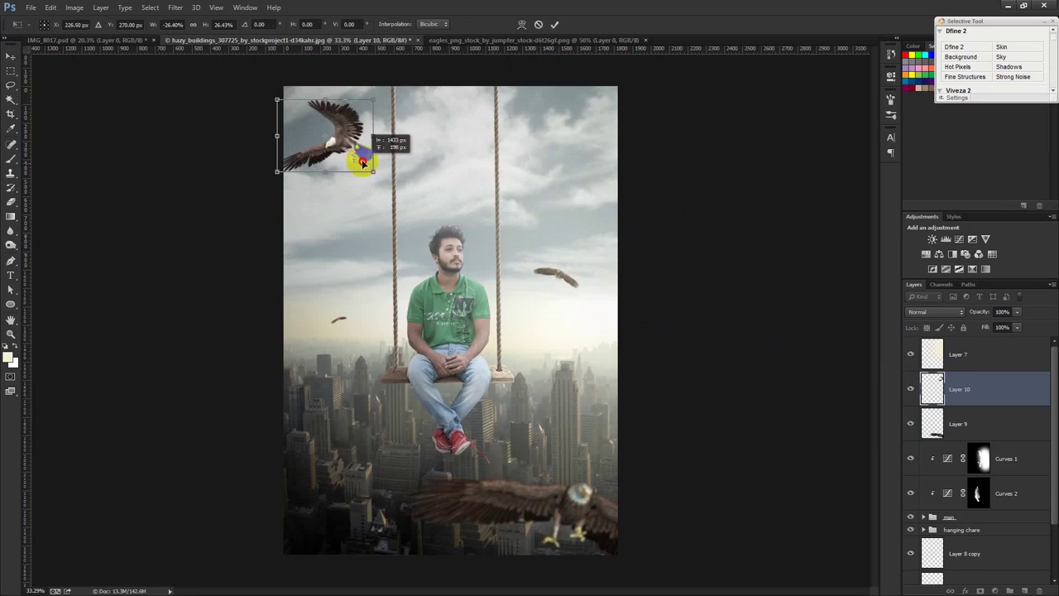
right_click(362, 163)
click(413, 320)
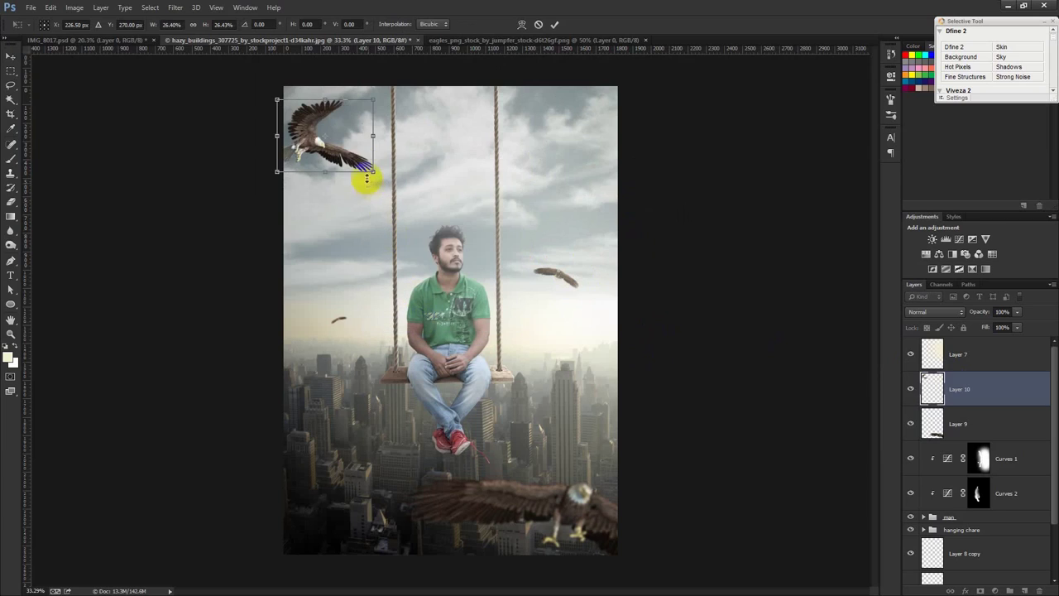
mouse_move(373, 170)
mouse_down()
mouse_move(356, 164)
mouse_move(464, 188)
mouse_up()
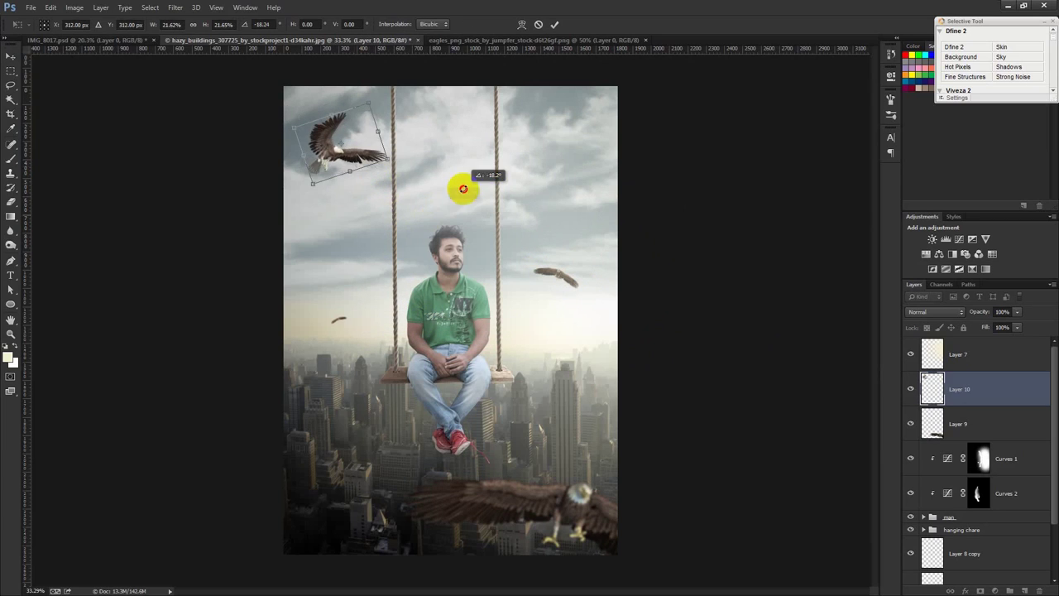
key(Return)
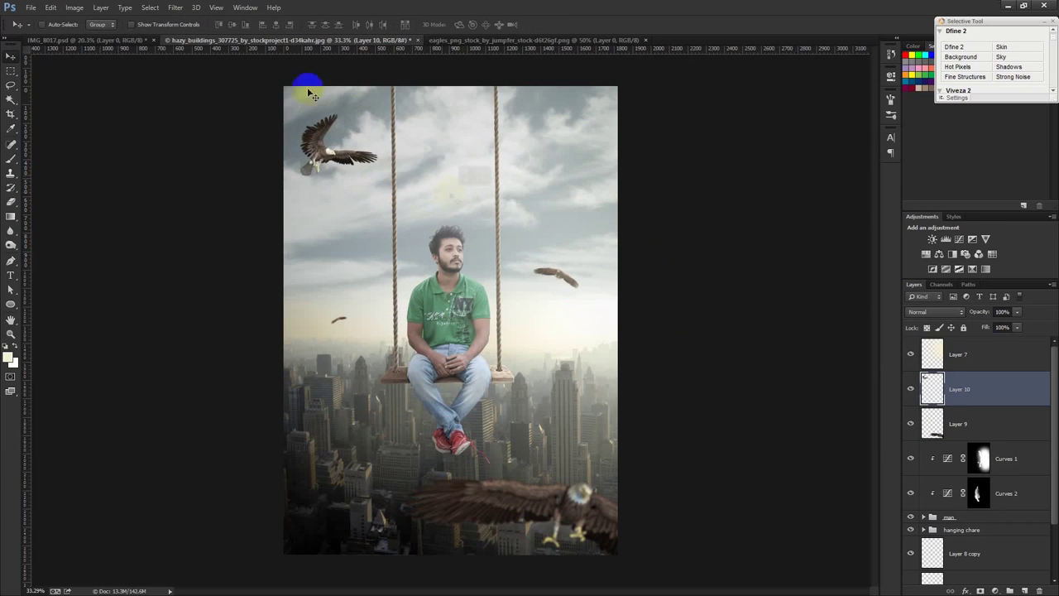
- Reapply the last blur filter to the small eagle
click(176, 7)
click(185, 22)
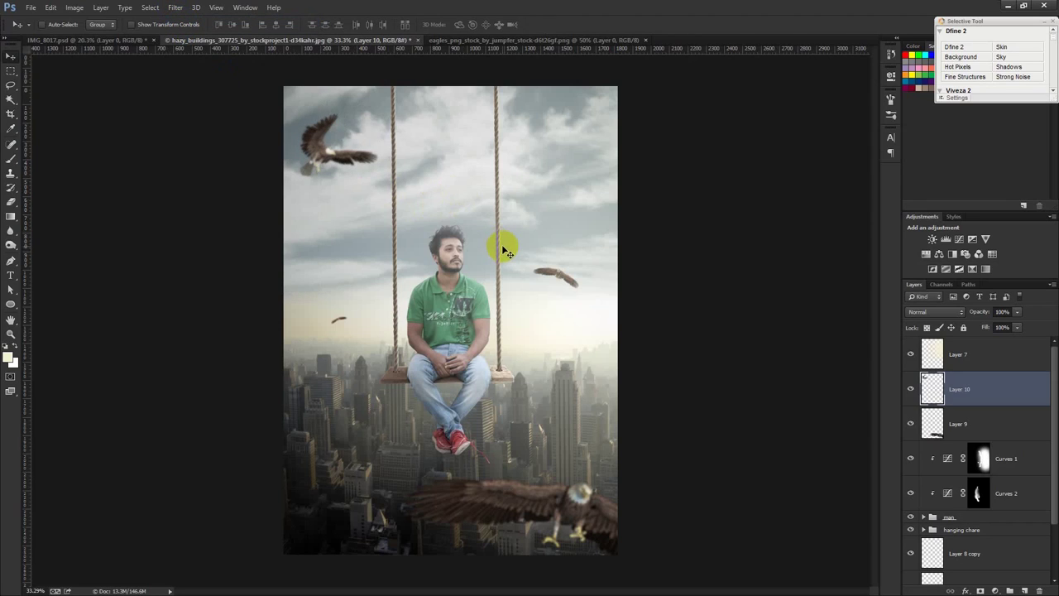
click(177, 11)
mouse_move(240, 134)
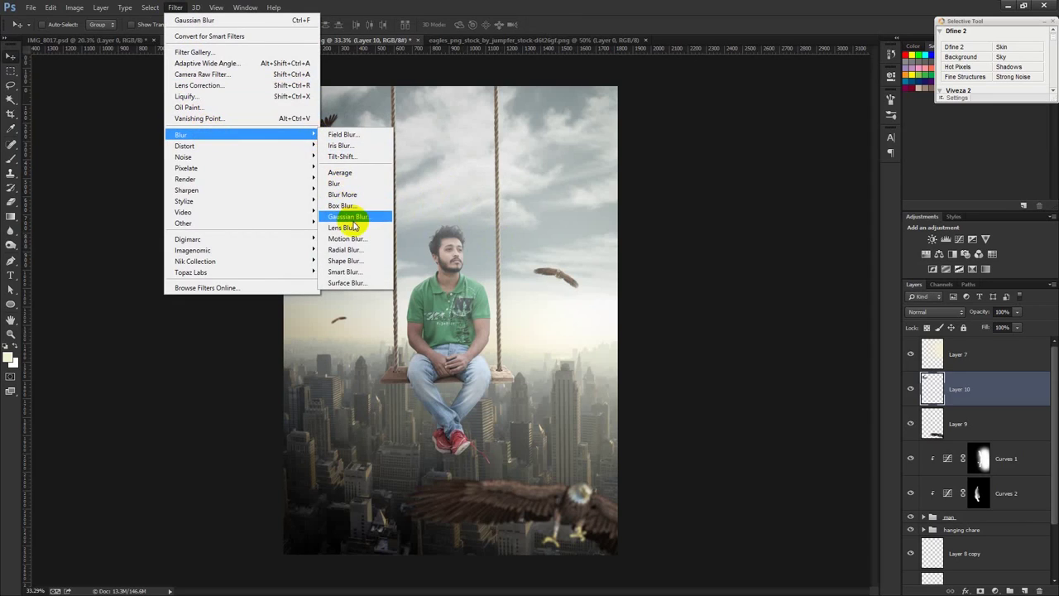
- Apply a slight Gaussian Blur to Layer 10 and Alt-drag a copy to the lower left
click(347, 216)
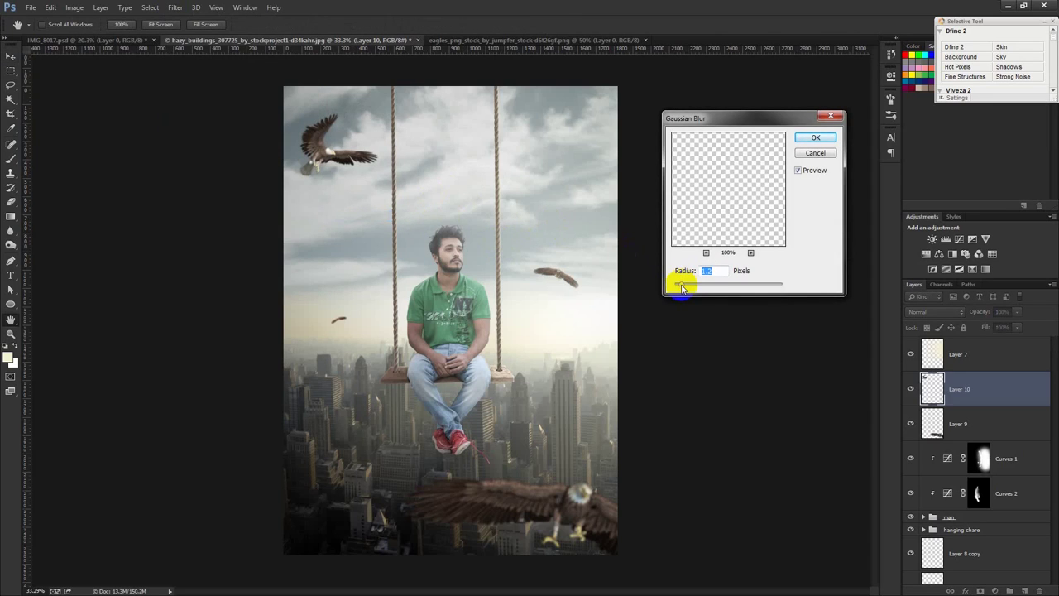
click(813, 139)
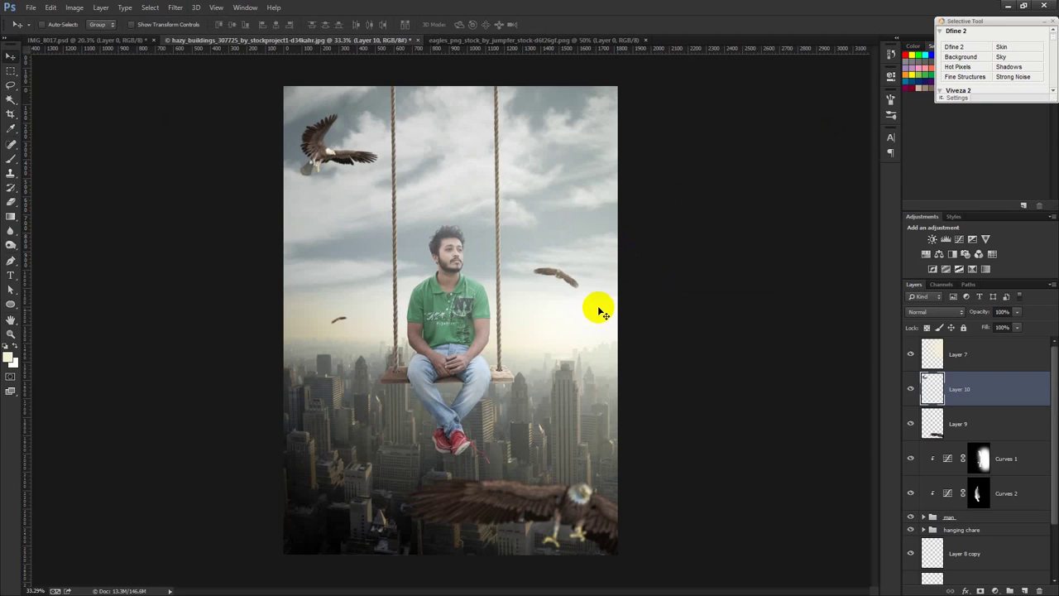
drag(489, 231, 492, 529)
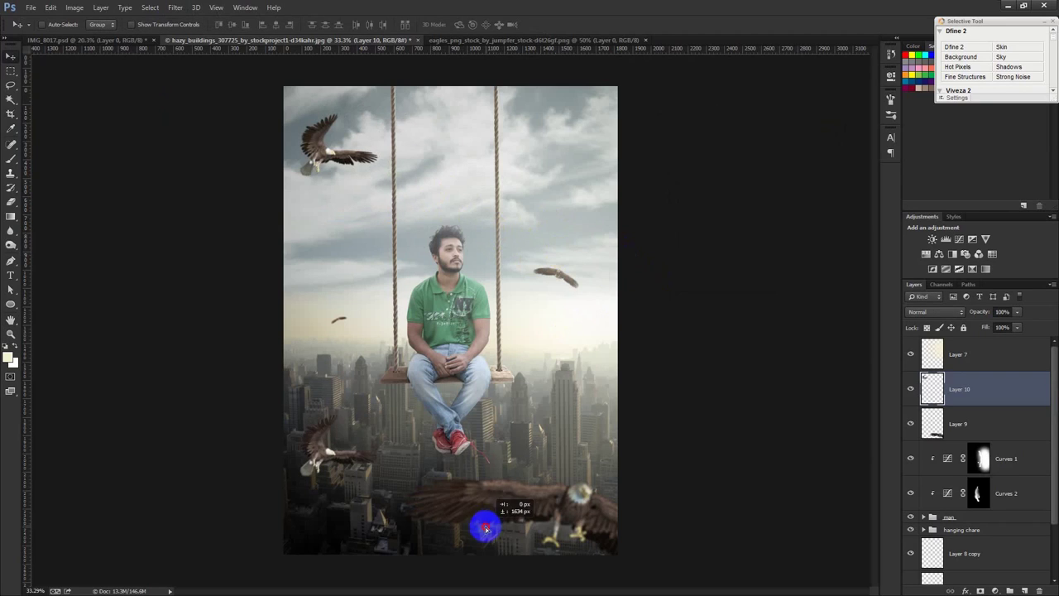
- Mirror the eagle copy horizontally and enlarge it so it's cut off at the upper right edge
key(ctrl+t)
right_click(426, 454)
click(459, 432)
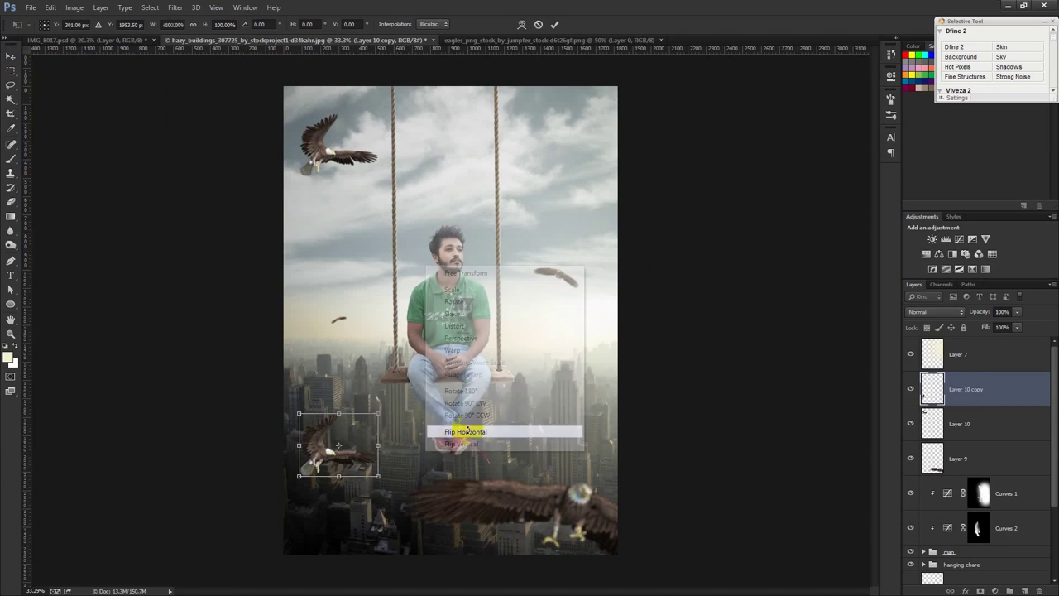
mouse_move(382, 411)
mouse_down()
mouse_move(749, 88)
mouse_move(654, 83)
mouse_move(375, 387)
mouse_up()
click(555, 24)
- Shrink a new eagle copy and move it down among the lower-left buildings
key(ctrl+t)
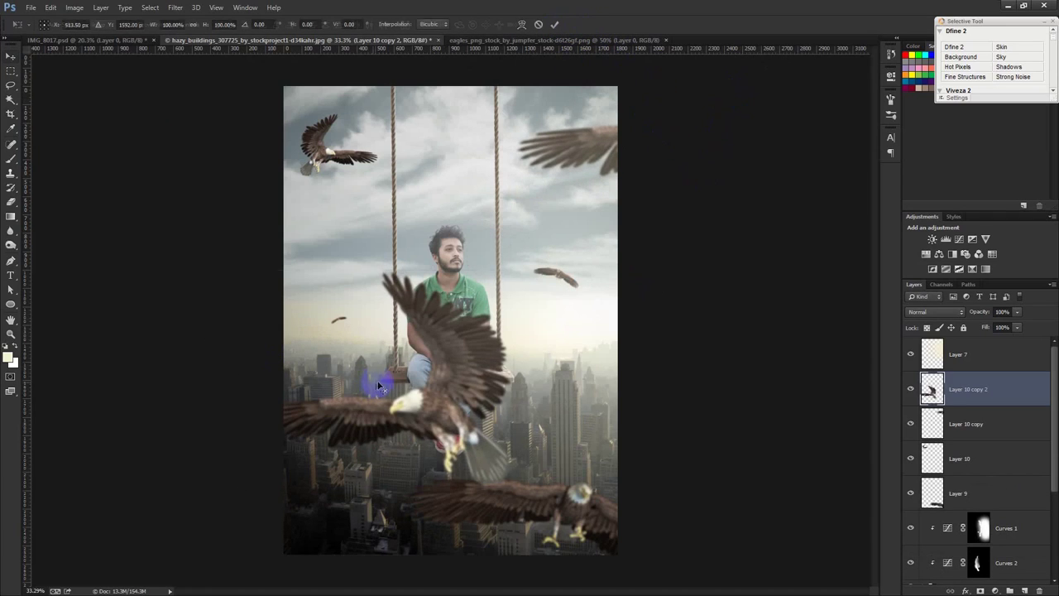
right_click(378, 383)
click(383, 391)
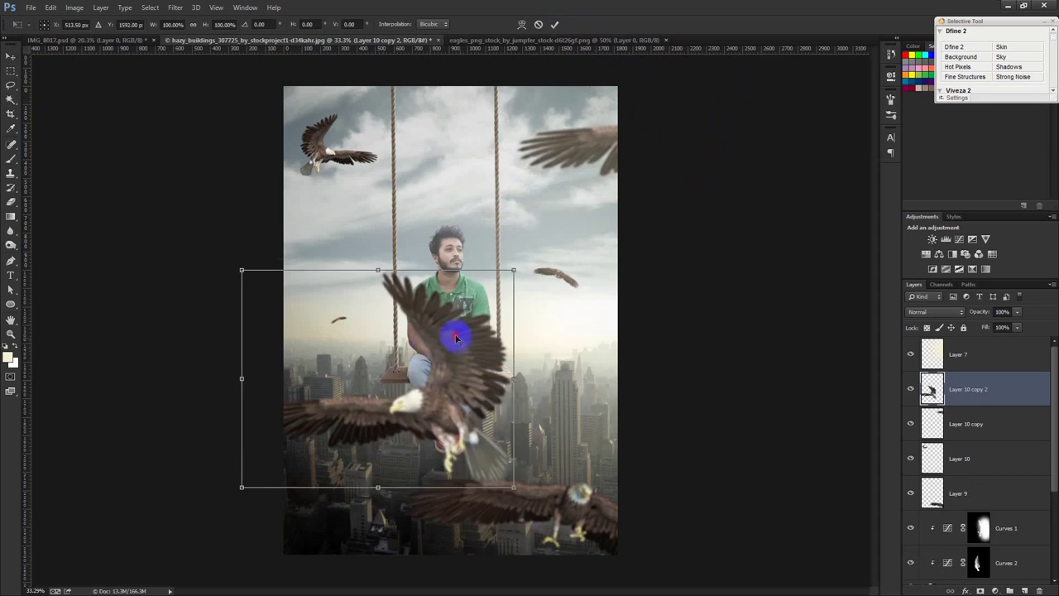
drag(449, 338, 226, 315)
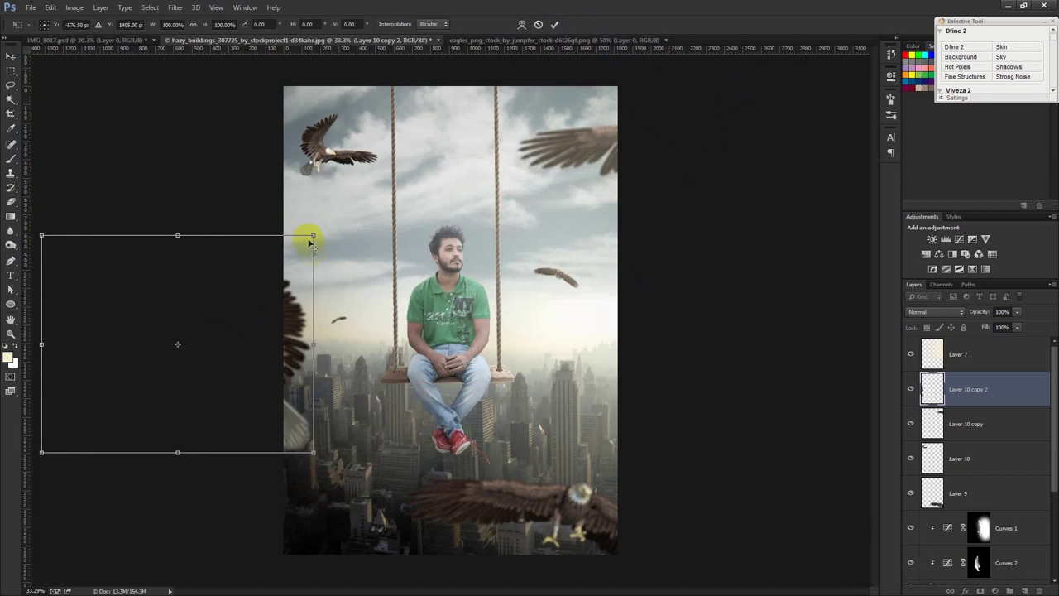
drag(311, 237, 193, 302)
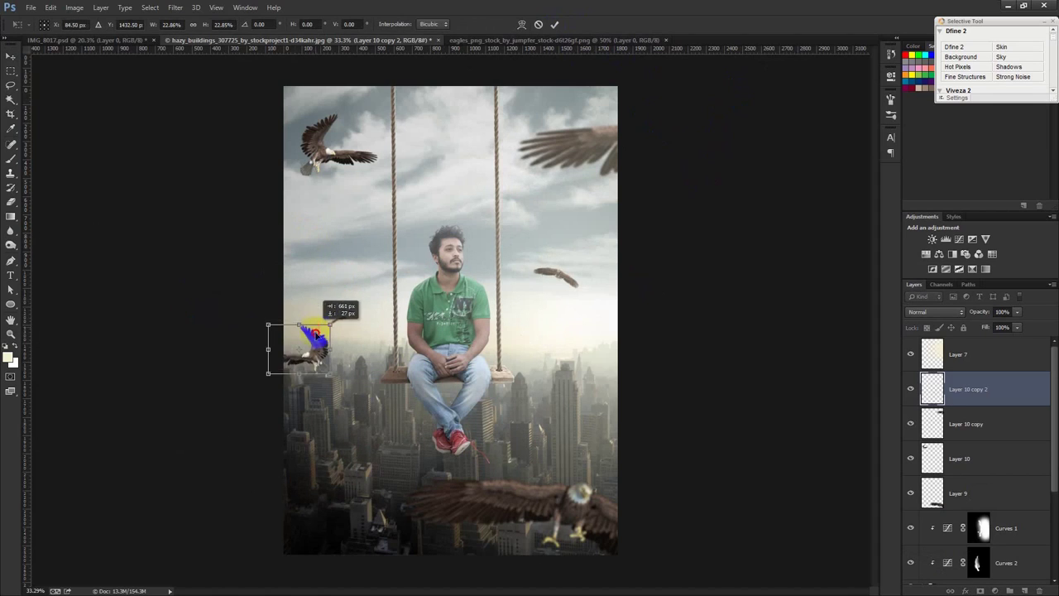
drag(242, 329, 362, 393)
- Mirror, flip vertically and tilt the small eagle about 14°, then commit it
right_click(313, 397)
click(354, 562)
drag(378, 449, 344, 537)
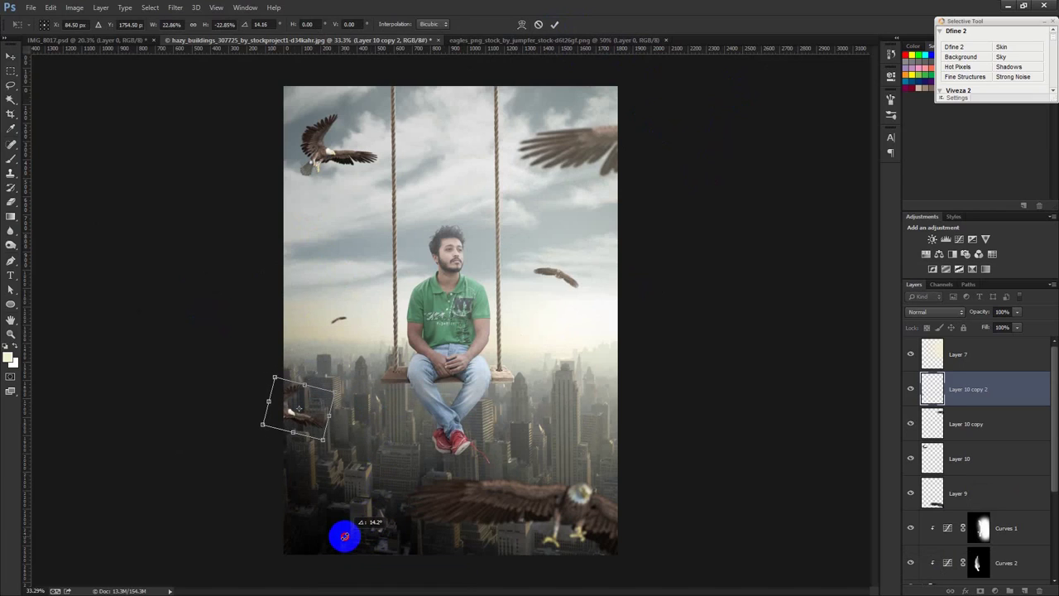
right_click(305, 441)
click(354, 417)
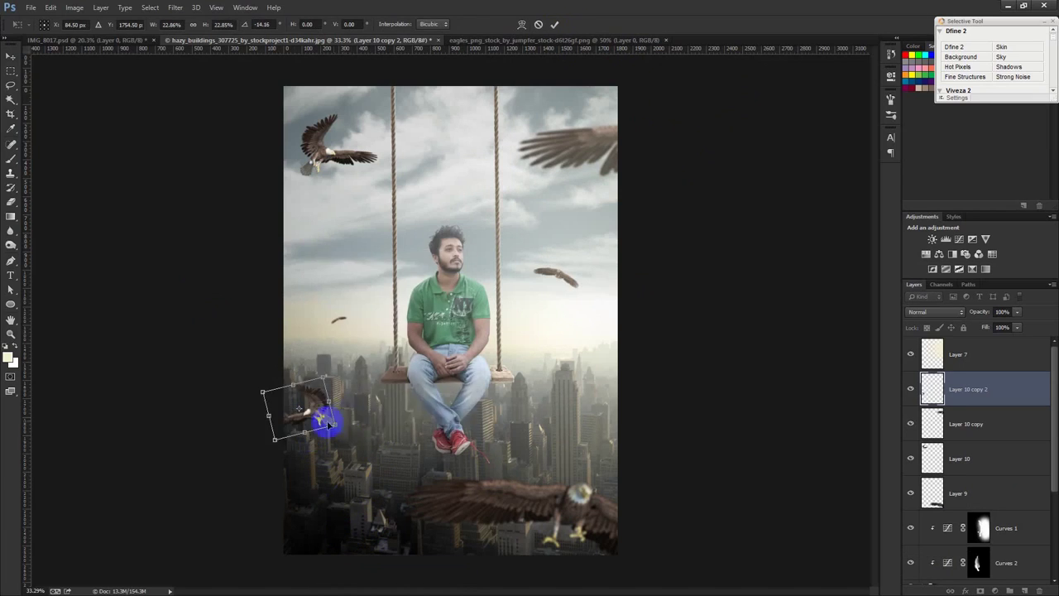
drag(329, 437, 342, 454)
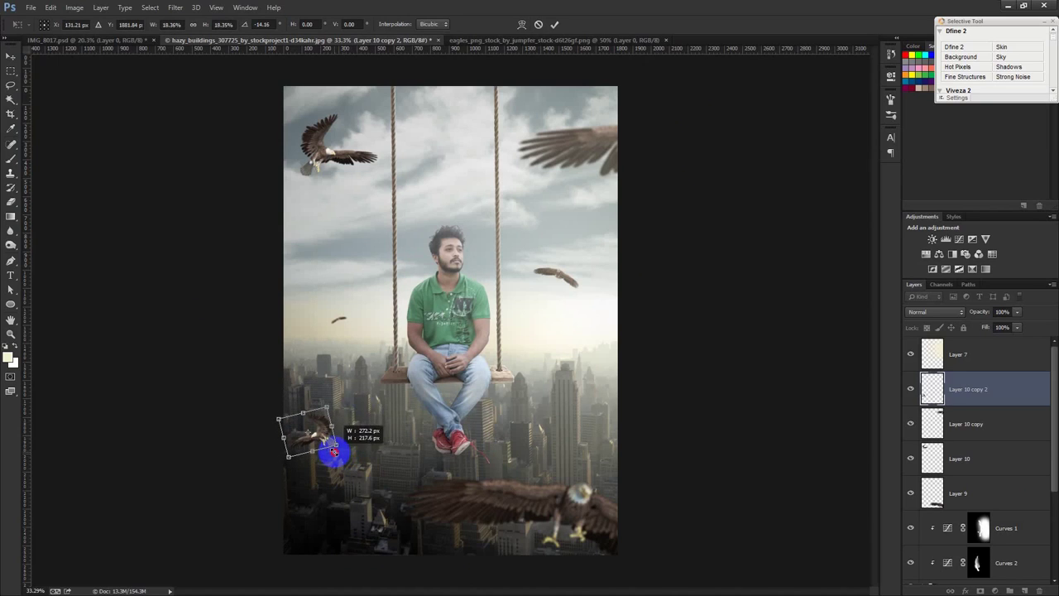
click(555, 24)
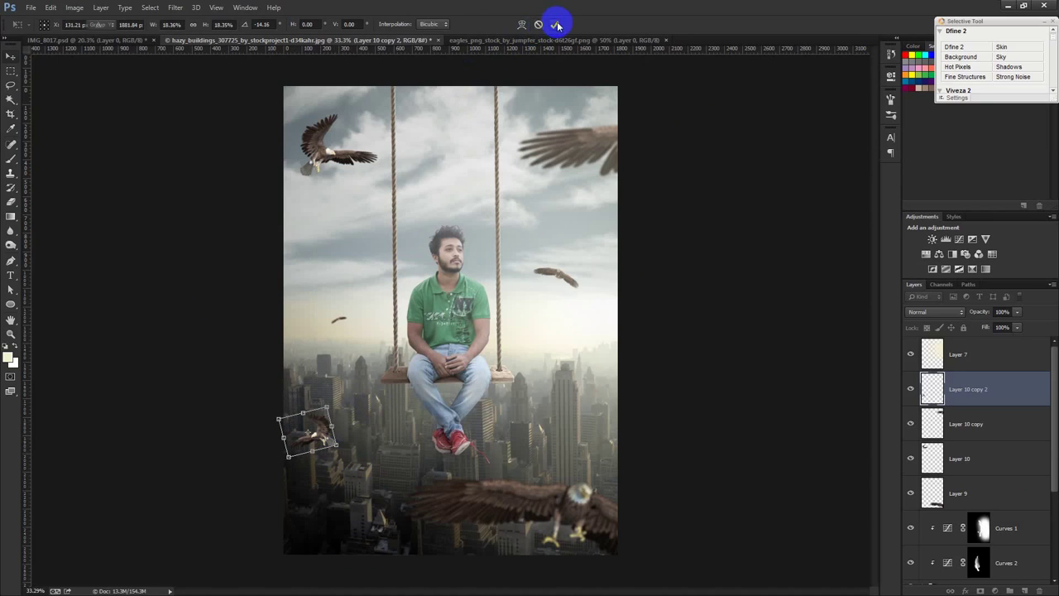
- Apply a radius 3.0 Gaussian Blur to the small eagle and nudge it slightly
click(175, 8)
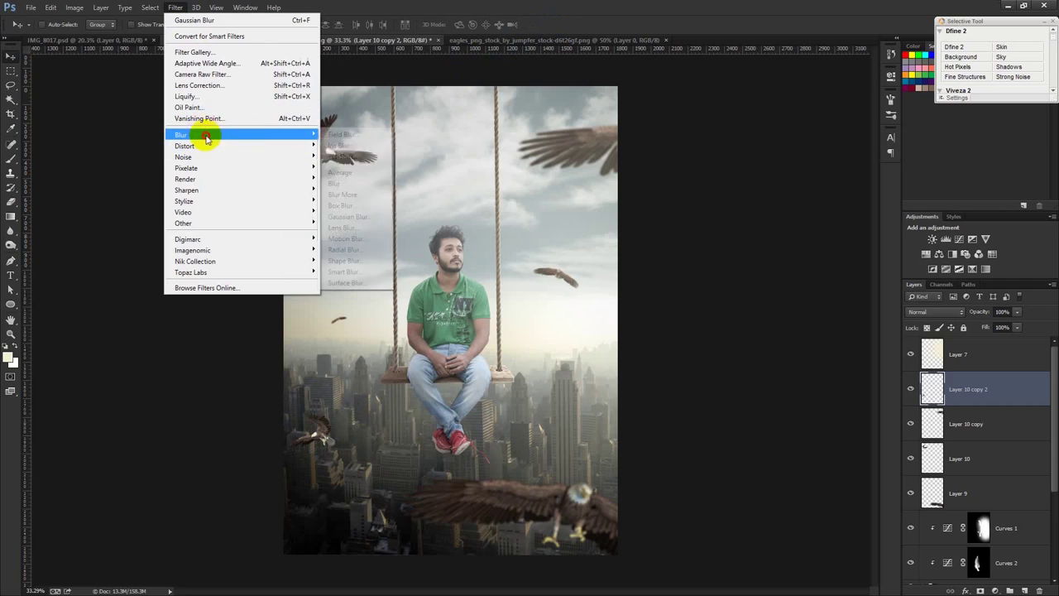
click(352, 217)
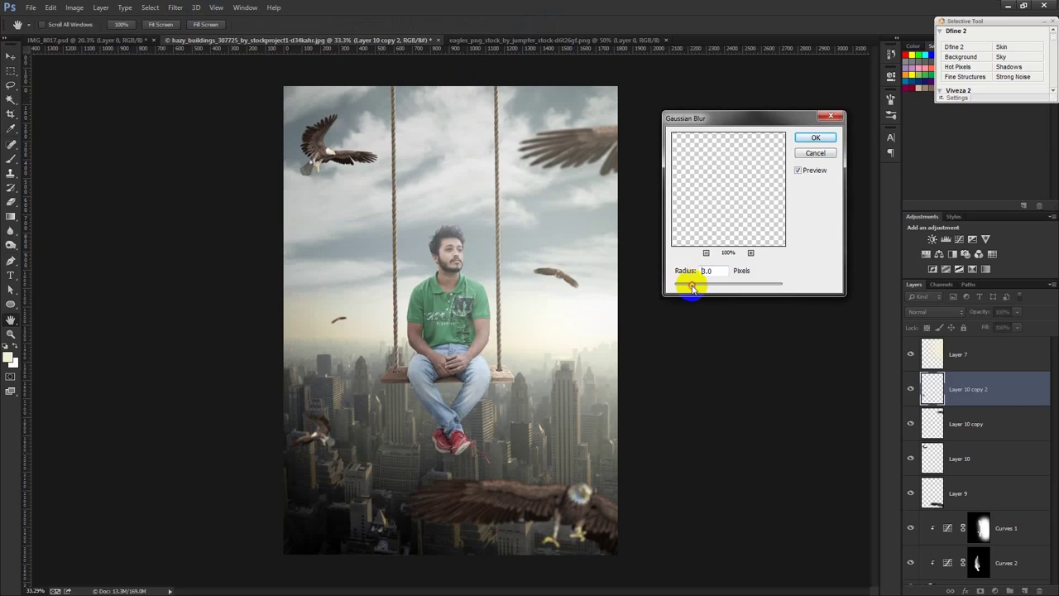
click(816, 138)
key(v)
drag(687, 295, 693, 296)
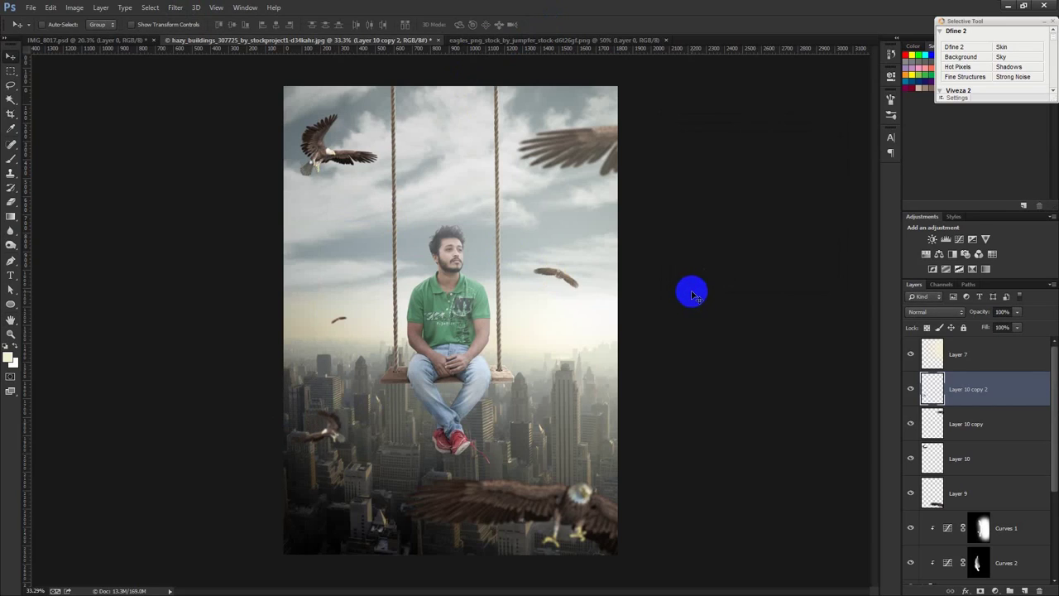
- Brighten the small eagle's highlights with Curves, then bring in the flock-of-birds photo
key(ctrl+m)
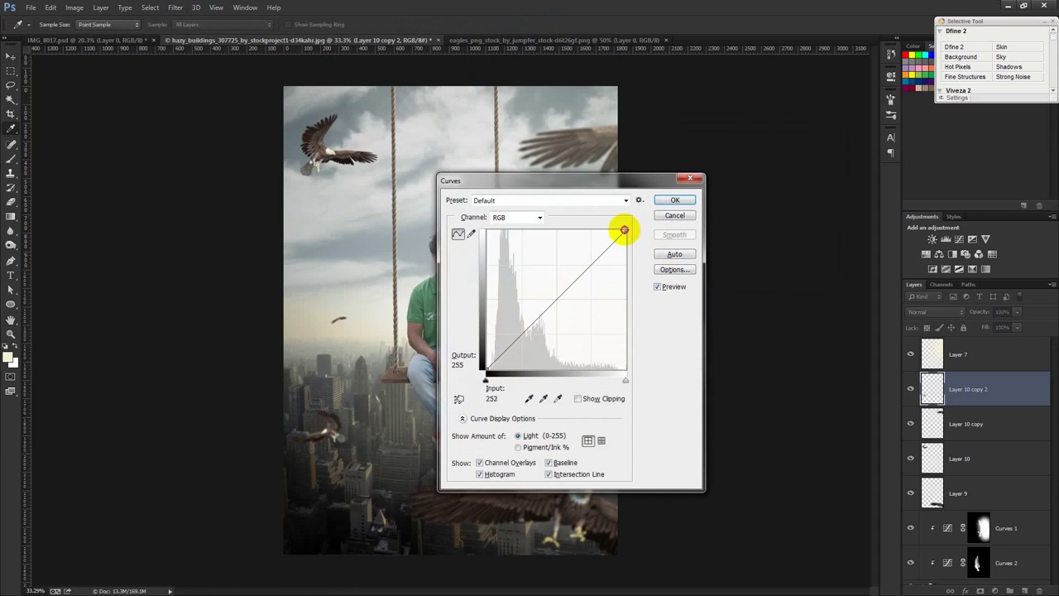
drag(624, 230, 611, 226)
click(677, 201)
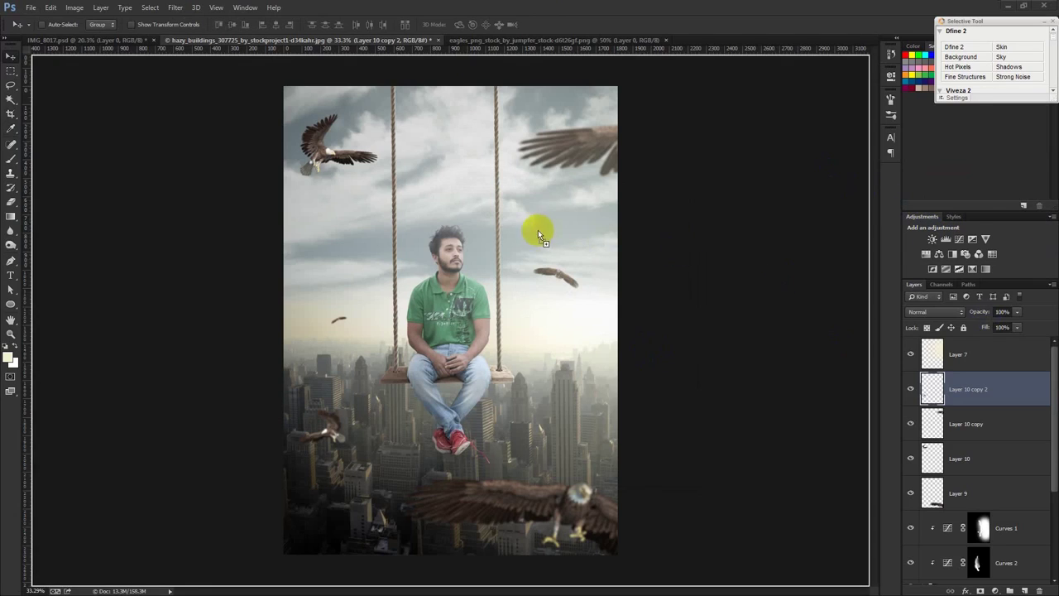
drag(538, 225, 549, 229)
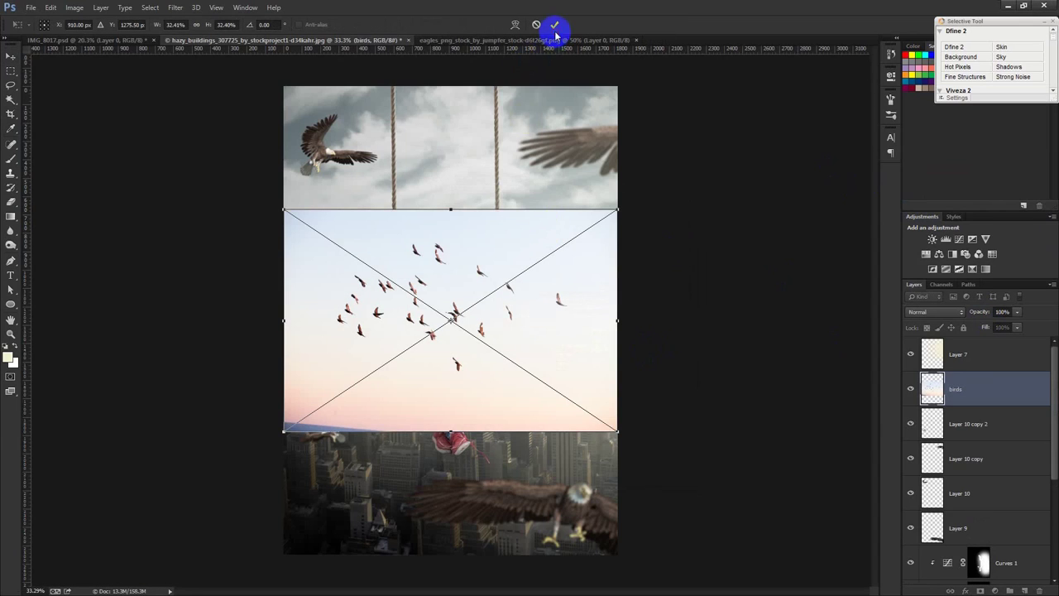
- Commit the placed birds photo and rasterize the birds layer
click(555, 26)
click(74, 7)
mouse_move(90, 37)
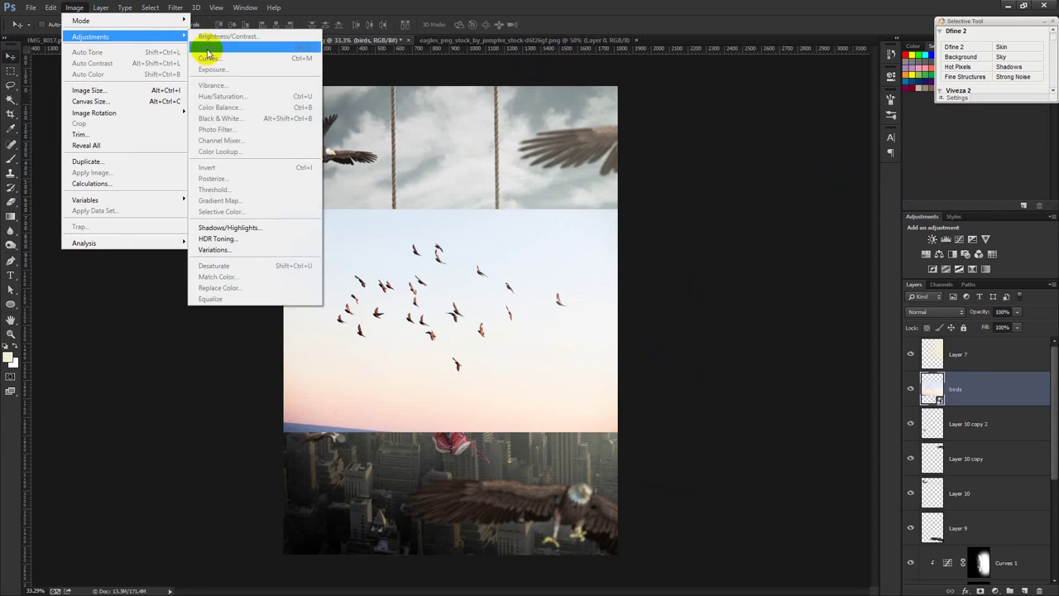
click(930, 356)
right_click(969, 385)
click(861, 266)
- Lower the birds layer's saturation to about -40 with Hue/Saturation
click(75, 7)
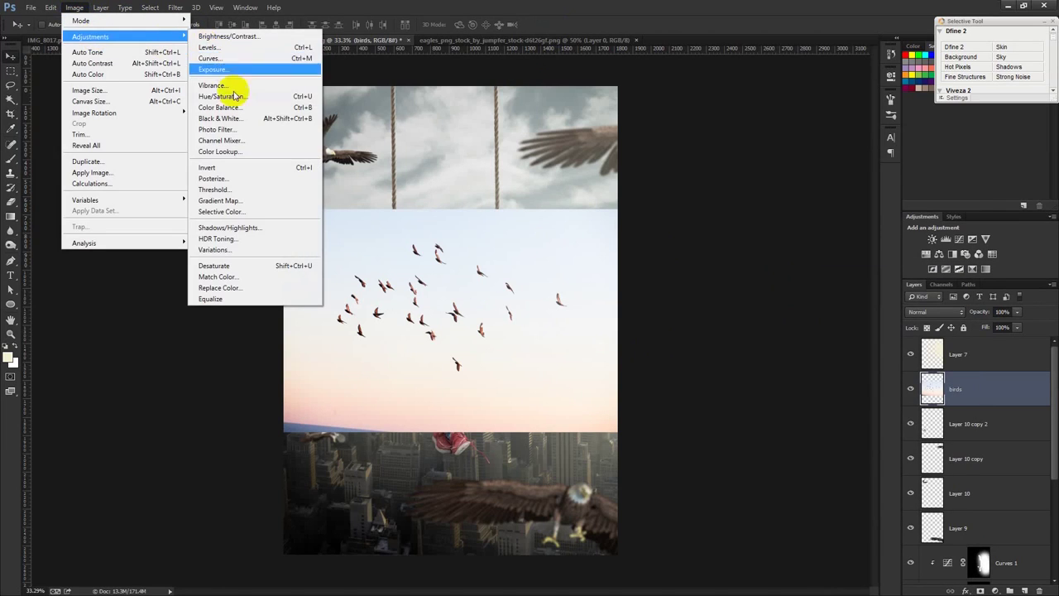
click(269, 95)
drag(776, 229, 768, 231)
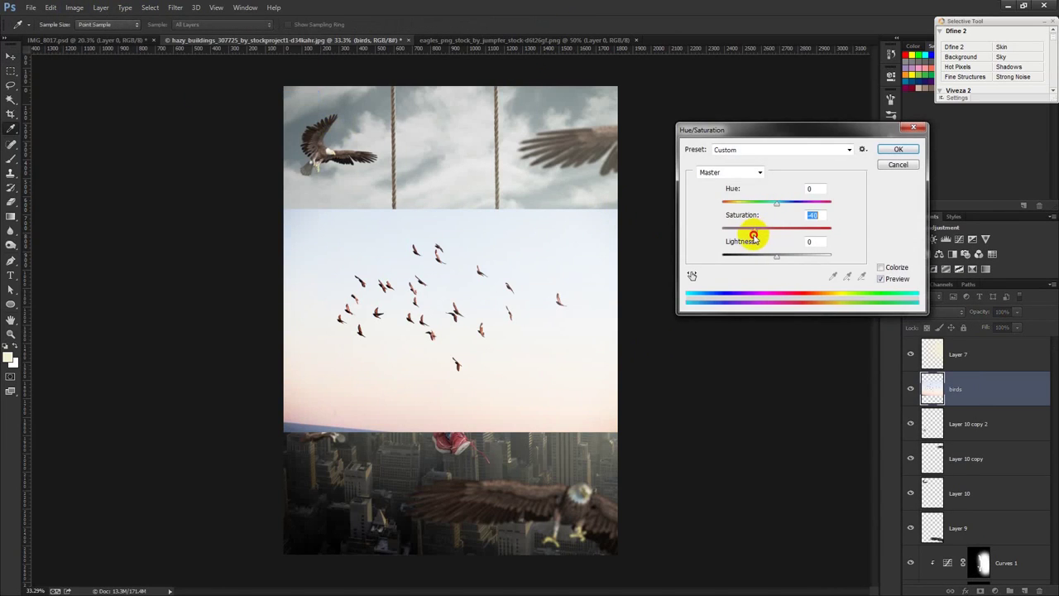
click(896, 149)
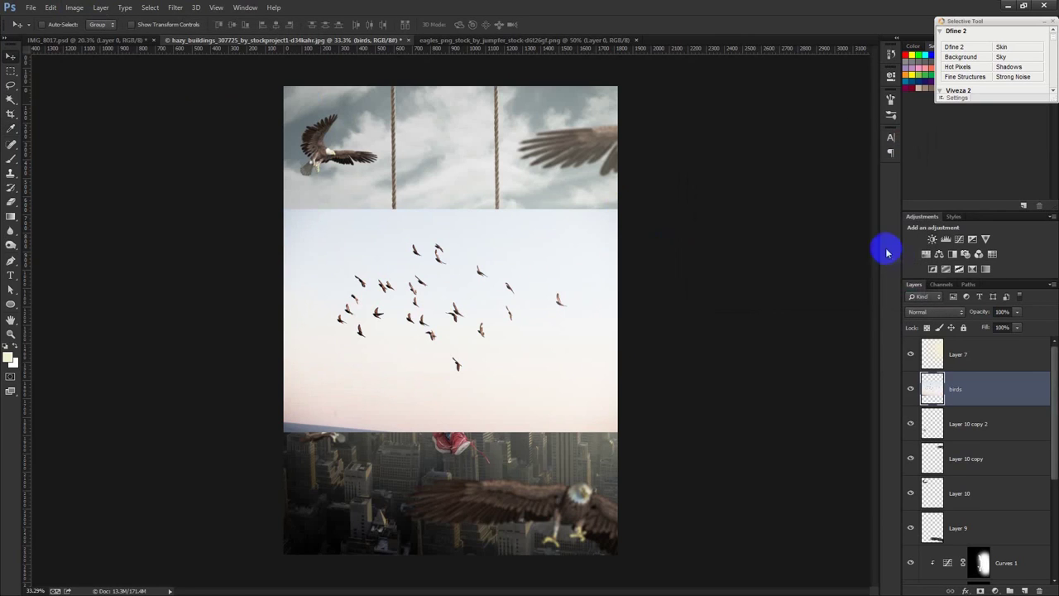
click(935, 313)
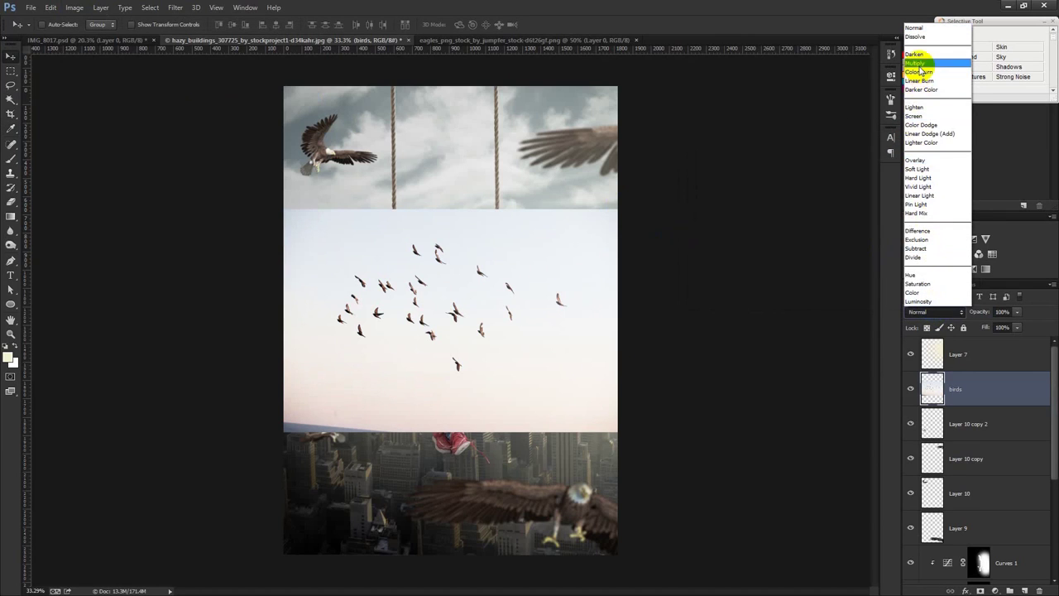
- Set the birds layer to Multiply, move it below Gradient Fill 1, and Gaussian-blur it
click(924, 61)
mouse_move(942, 391)
mouse_down()
mouse_move(999, 590)
mouse_move(952, 569)
mouse_up()
drag(705, 379, 699, 333)
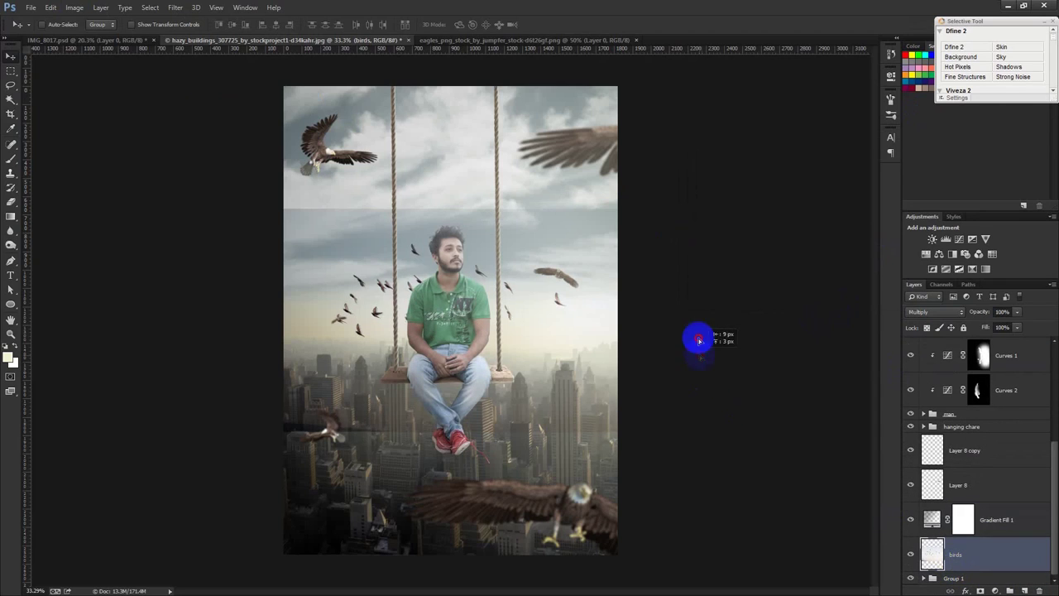
click(176, 7)
mouse_move(180, 134)
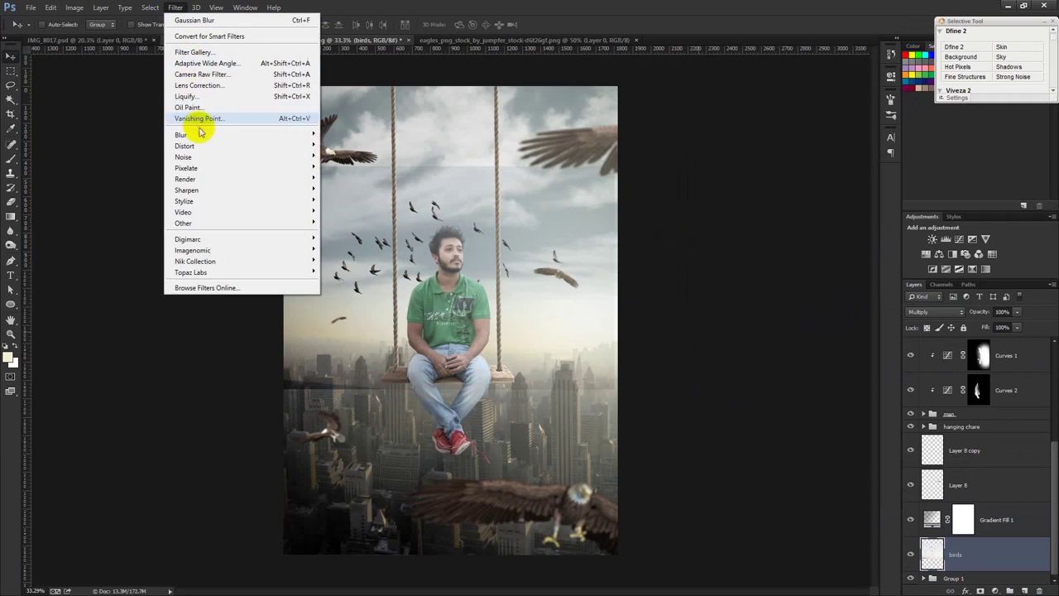
click(348, 216)
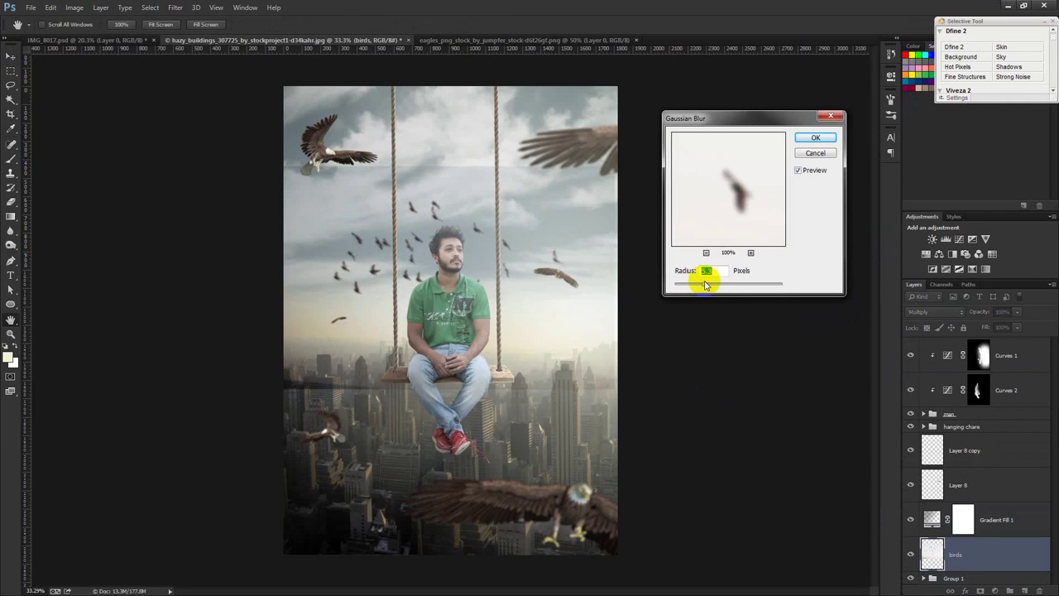
click(816, 137)
key(ctrl+t)
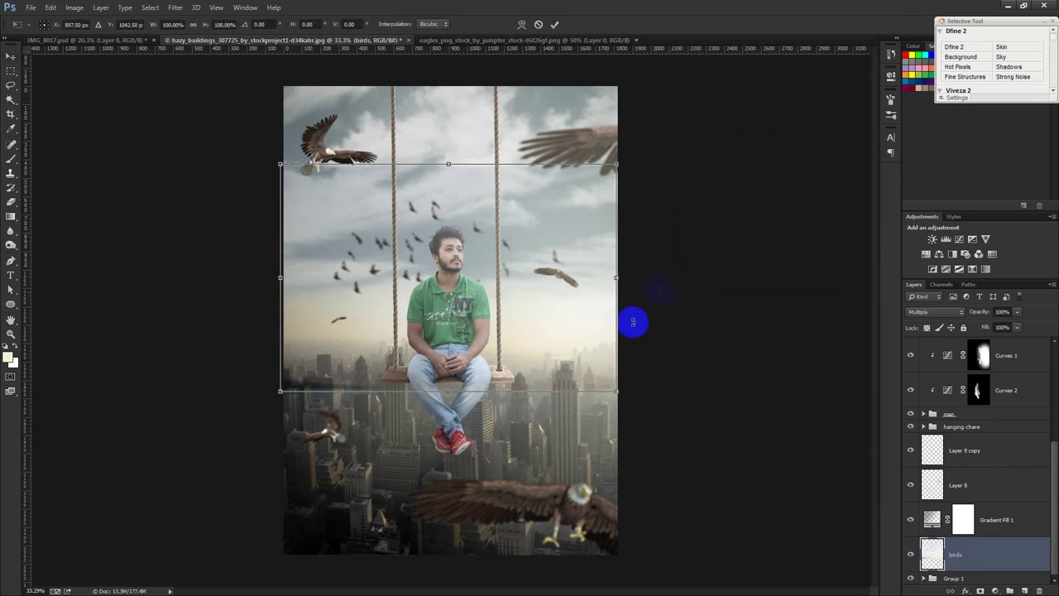
- Scale the bird flock to about 24% and place it right of the man above the skyline
mouse_move(617, 390)
mouse_down()
mouse_move(424, 261)
mouse_move(503, 261)
mouse_up()
mouse_move(407, 243)
mouse_down()
mouse_move(473, 229)
mouse_move(524, 326)
mouse_move(574, 360)
mouse_move(502, 256)
mouse_move(480, 201)
mouse_move(504, 220)
mouse_move(460, 259)
mouse_move(469, 271)
mouse_move(463, 248)
mouse_move(420, 237)
mouse_move(490, 263)
mouse_move(568, 246)
mouse_move(549, 353)
mouse_up()
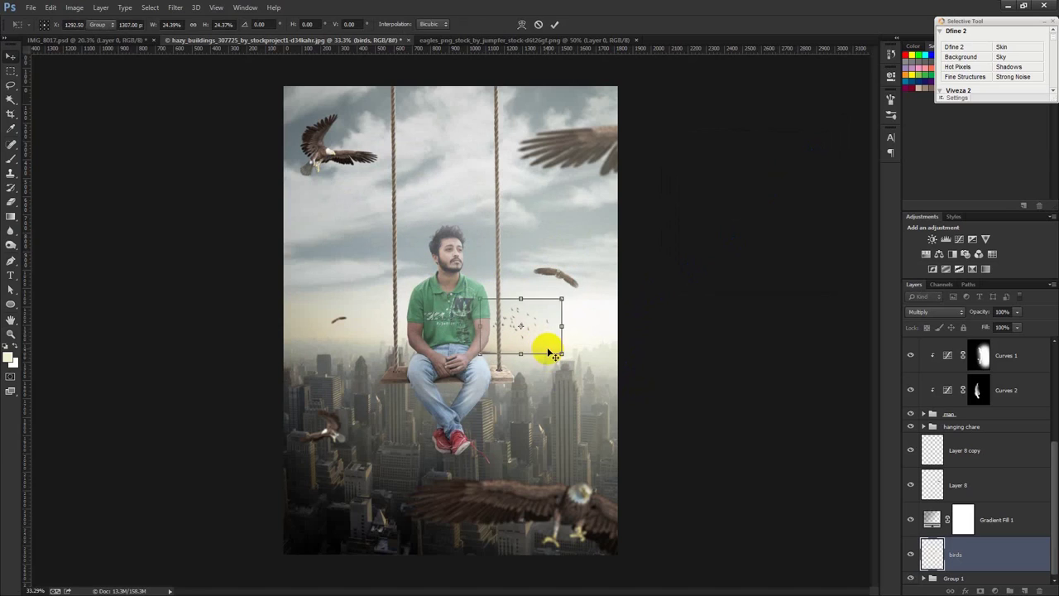
key(Return)
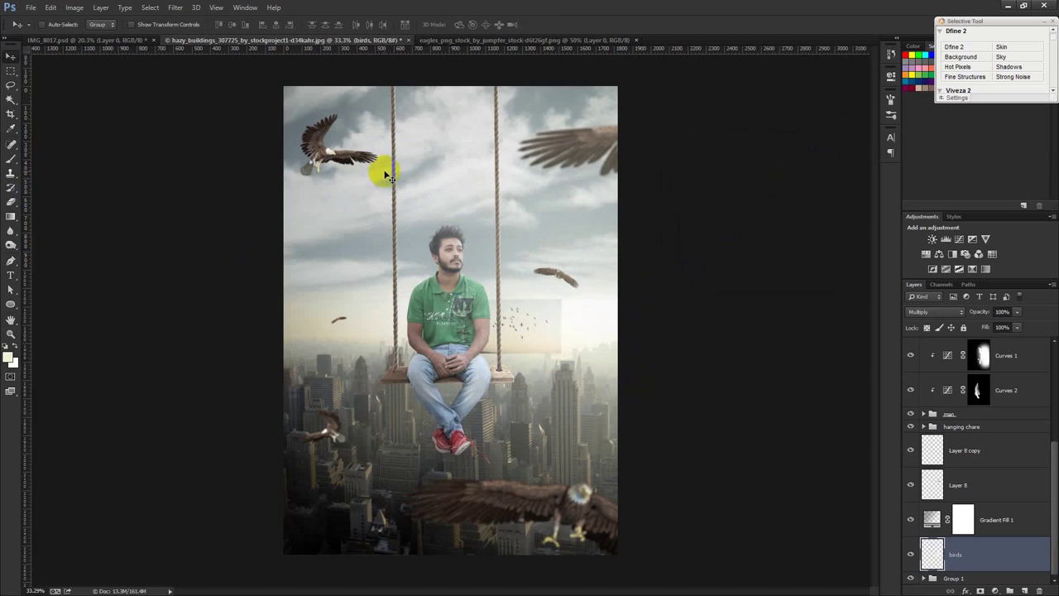
- Brighten the bird flock's midtones with a Curves adjustment
key(ctrl+m)
drag(587, 206, 827, 156)
mouse_move(790, 282)
mouse_down()
mouse_move(789, 261)
mouse_move(771, 256)
mouse_move(782, 263)
mouse_up()
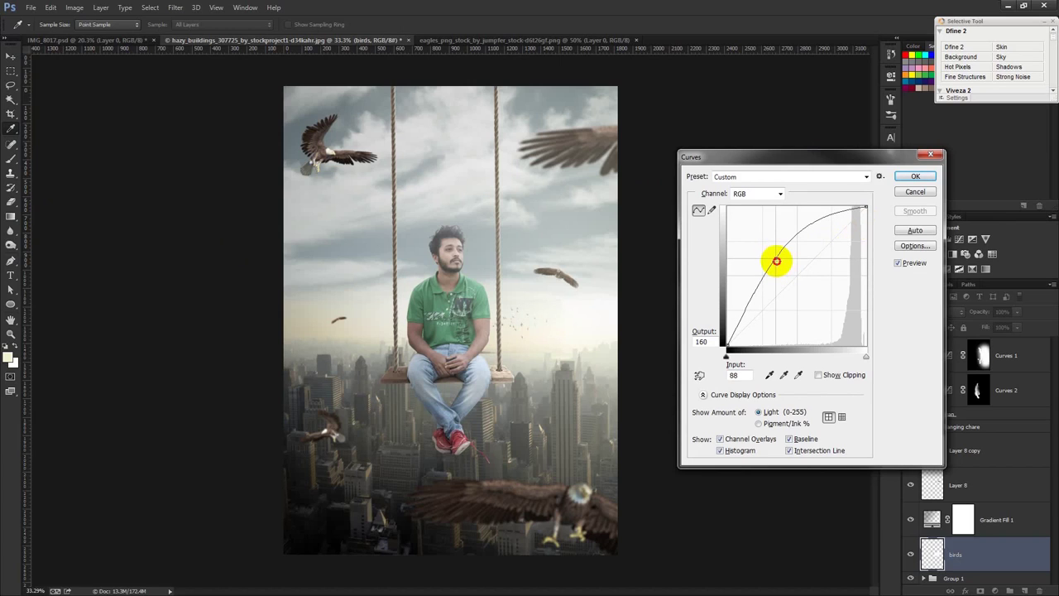
click(915, 177)
click(11, 201)
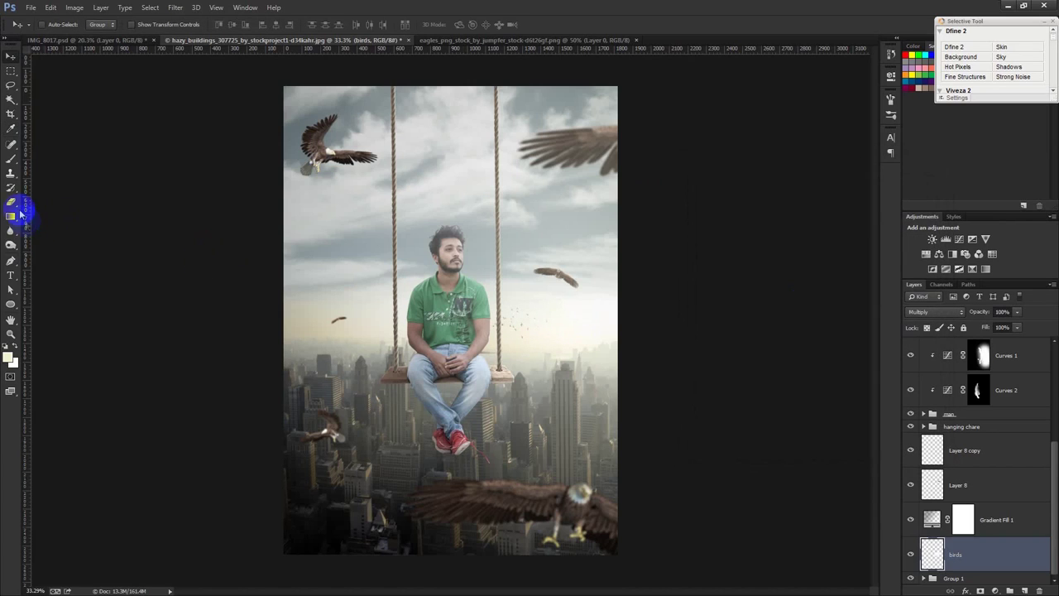
- Erase the stray bird specks near the swing
mouse_move(480, 362)
mouse_down()
mouse_move(568, 342)
mouse_move(563, 289)
mouse_move(491, 279)
mouse_up()
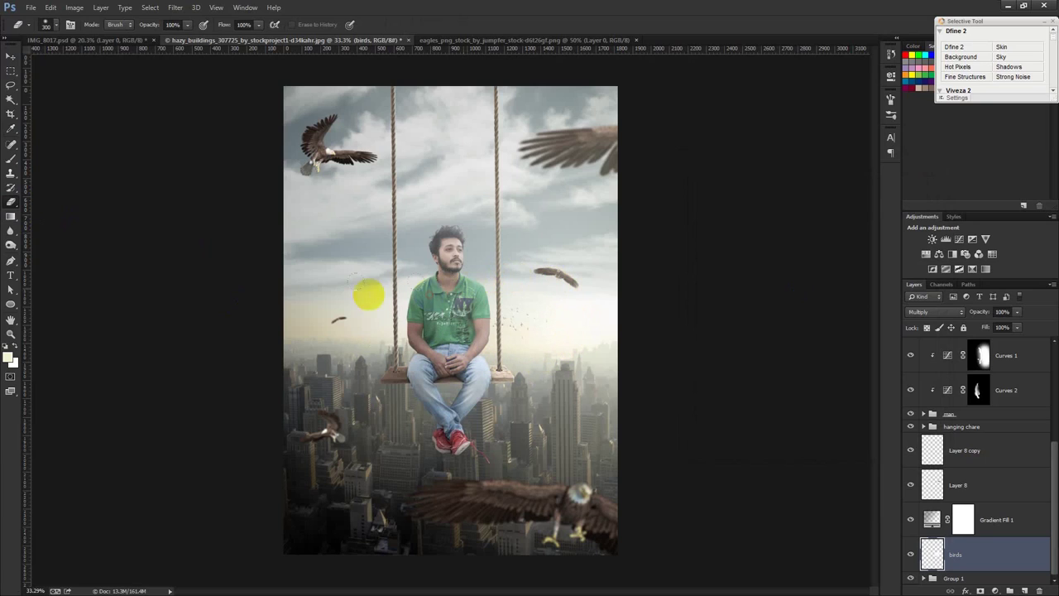
click(10, 56)
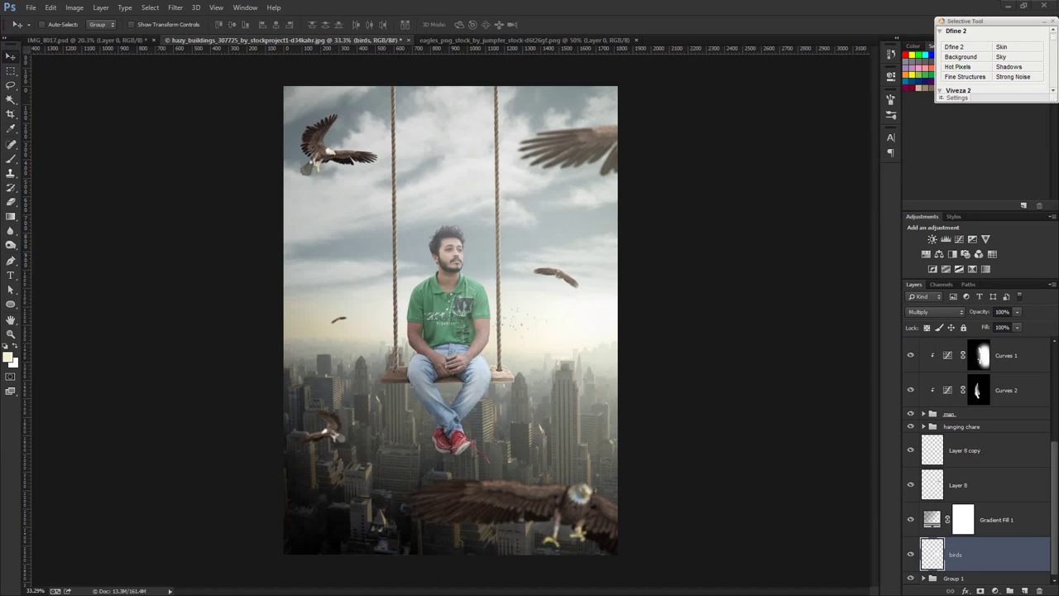
- Lasso the top-left feather, close the eagles image, and copy the feather into the composite
drag(780, 49, 745, 35)
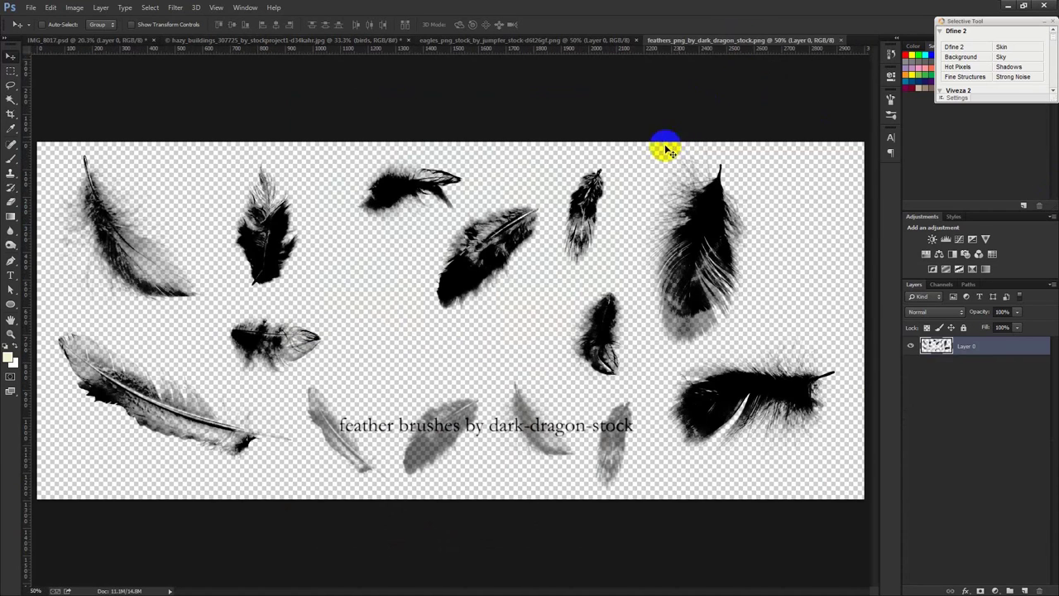
click(11, 86)
mouse_move(115, 143)
mouse_down()
mouse_move(160, 194)
mouse_move(213, 323)
mouse_move(78, 301)
mouse_move(24, 157)
mouse_move(62, 125)
mouse_up()
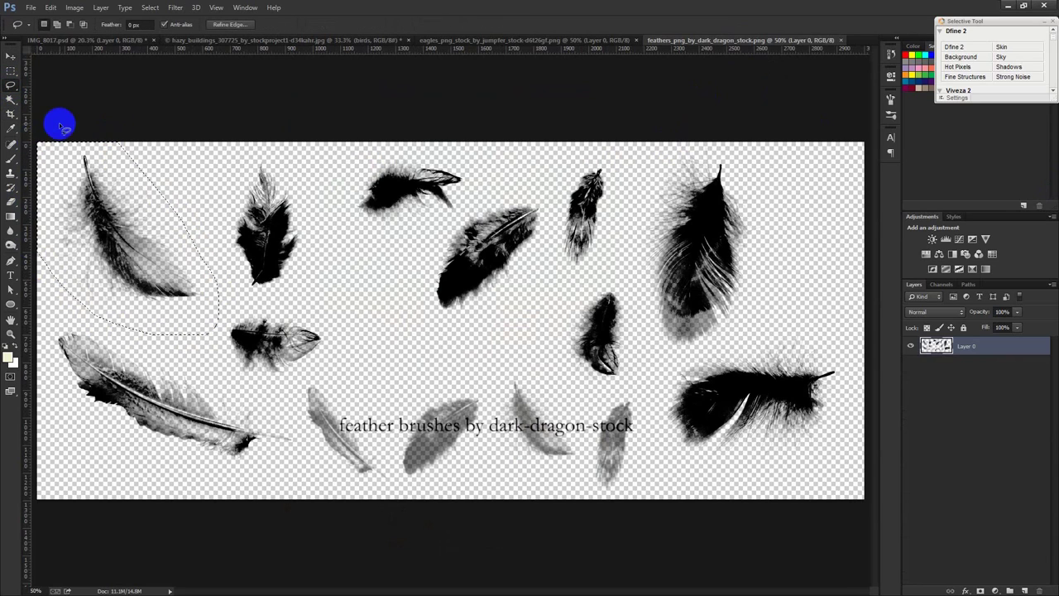
click(550, 40)
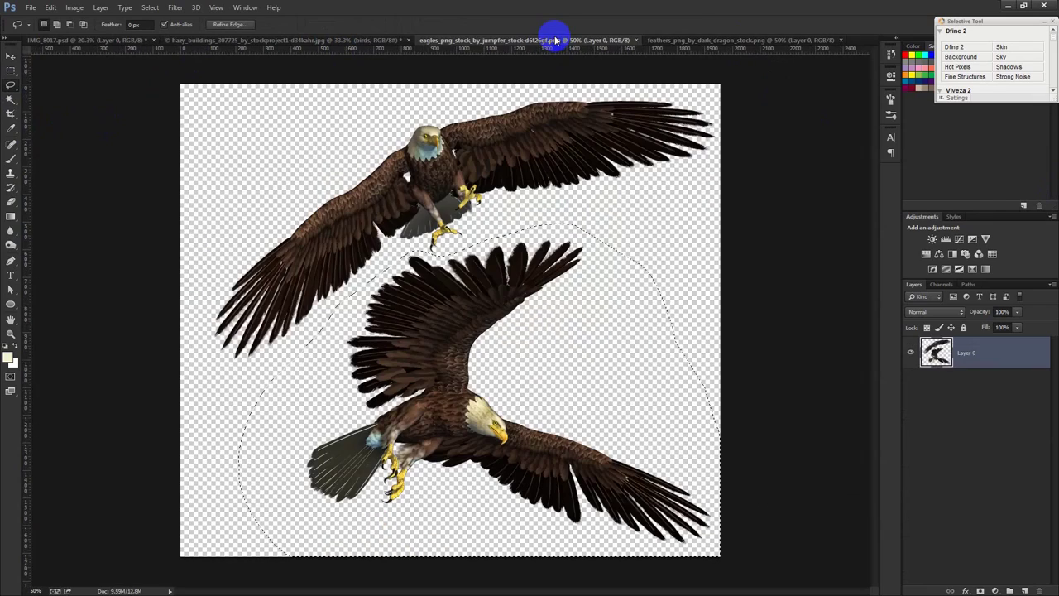
click(637, 40)
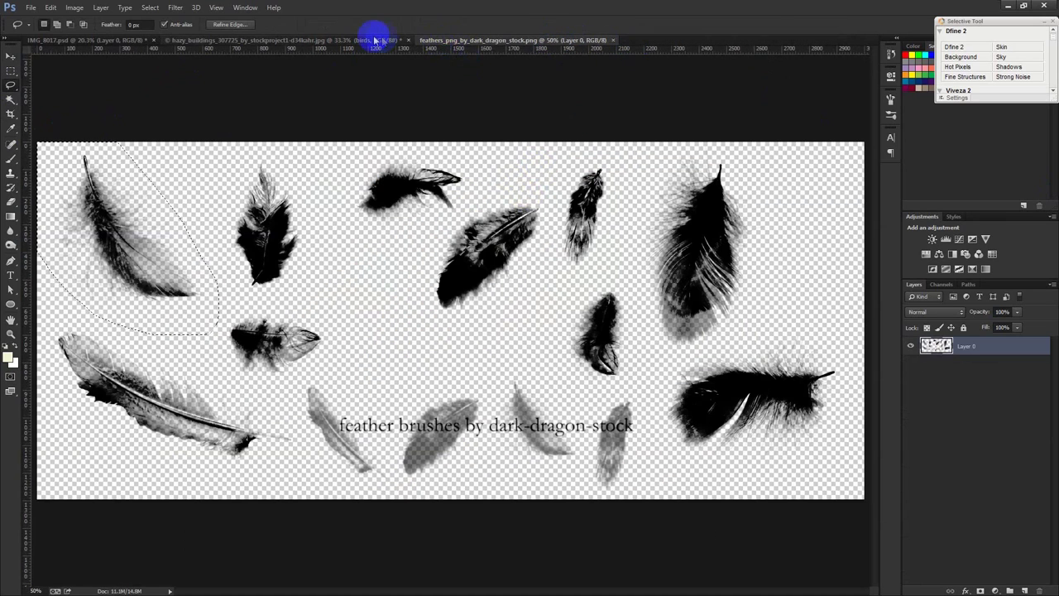
click(375, 40)
drag(377, 41, 509, 230)
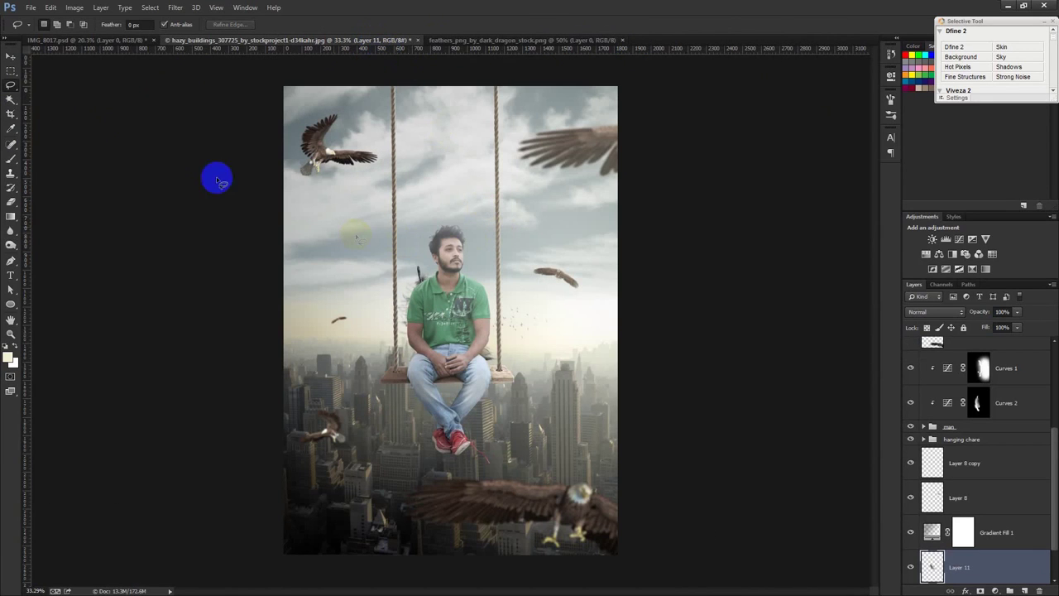
- Put the feather layer beneath Layer 9 and move the feather to the lower-left city
click(10, 56)
drag(968, 567, 946, 330)
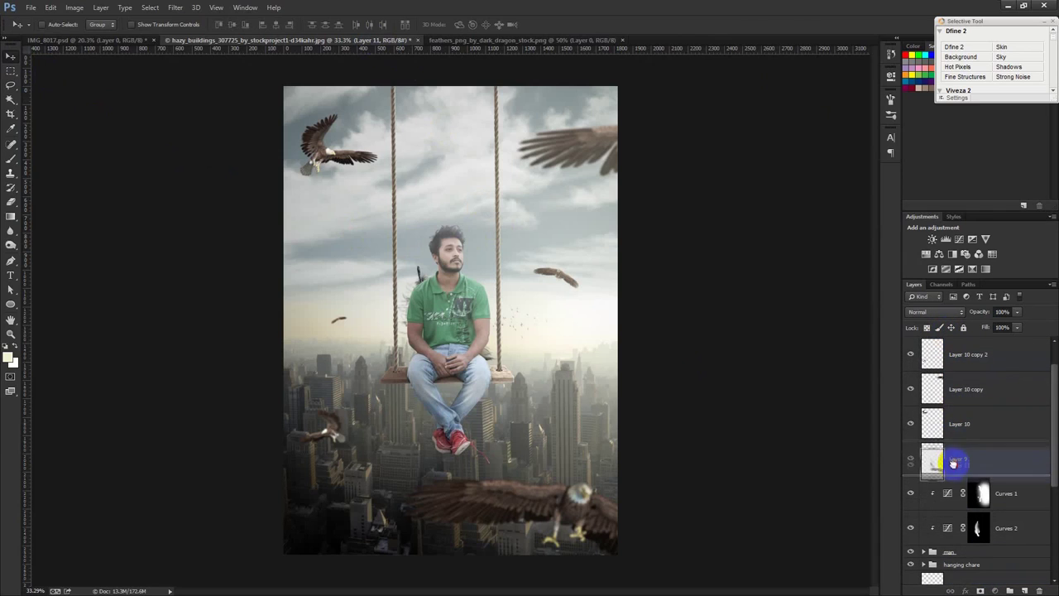
drag(946, 330, 934, 476)
drag(534, 342, 461, 481)
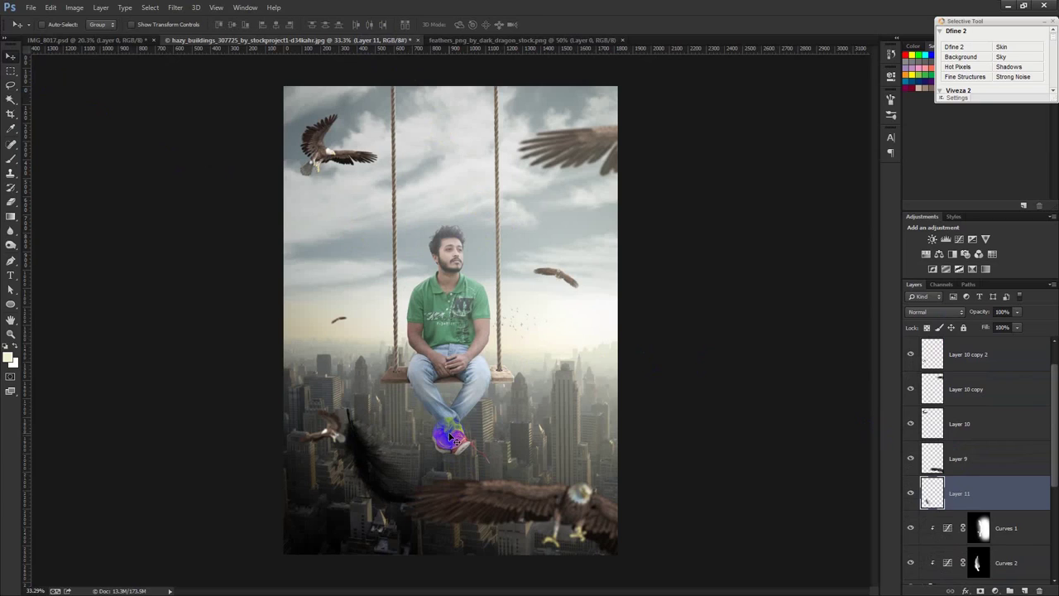
- Invert the feather to white, then shrink and rotate it
key(ctrl+i)
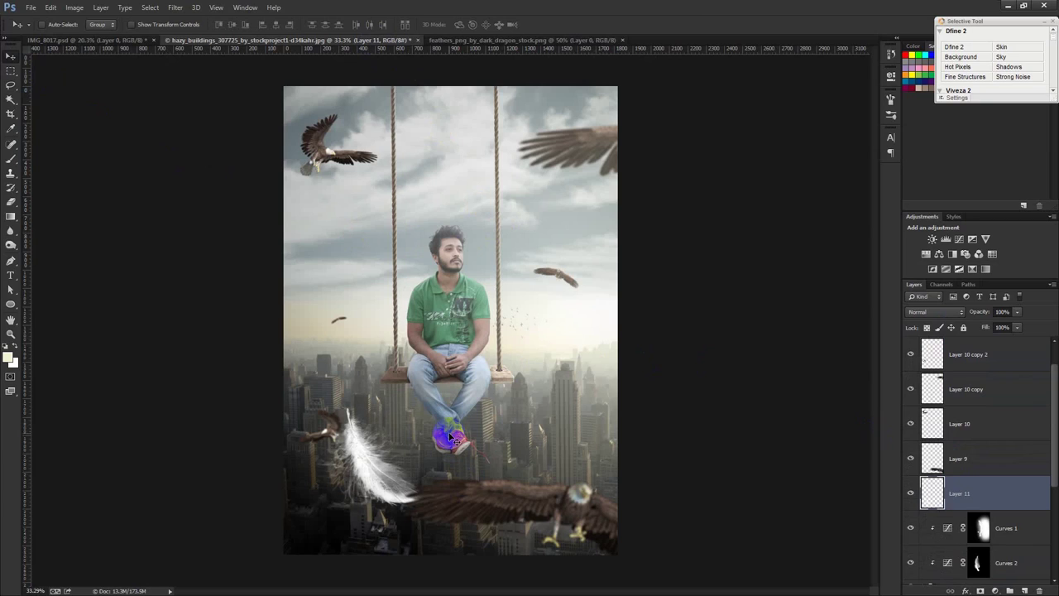
key(ctrl+t)
mouse_move(435, 406)
mouse_down()
mouse_move(413, 447)
mouse_move(453, 519)
mouse_up()
key(Return)
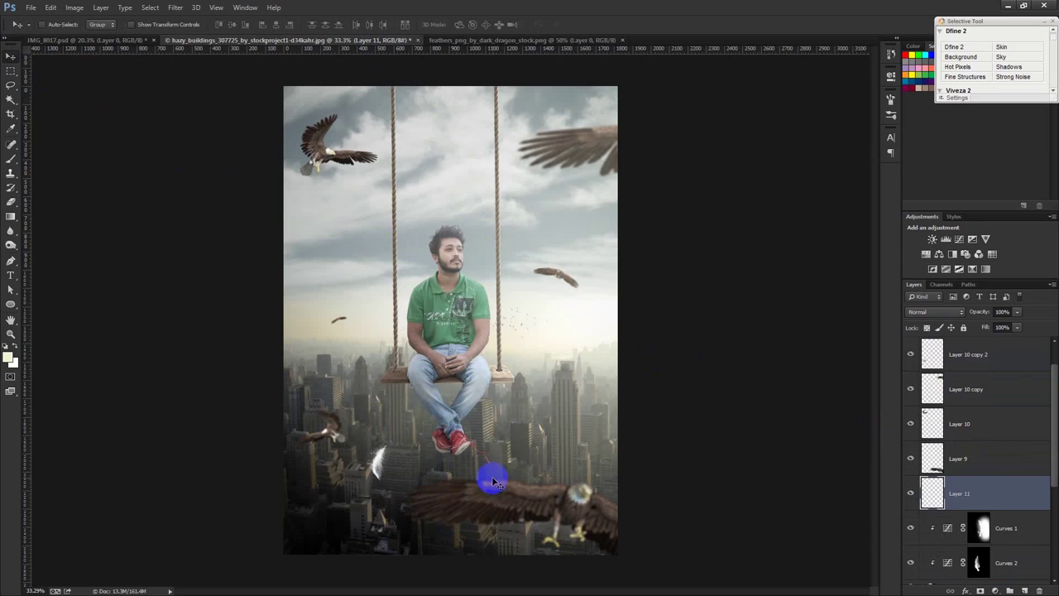
click(81, 7)
mouse_move(90, 36)
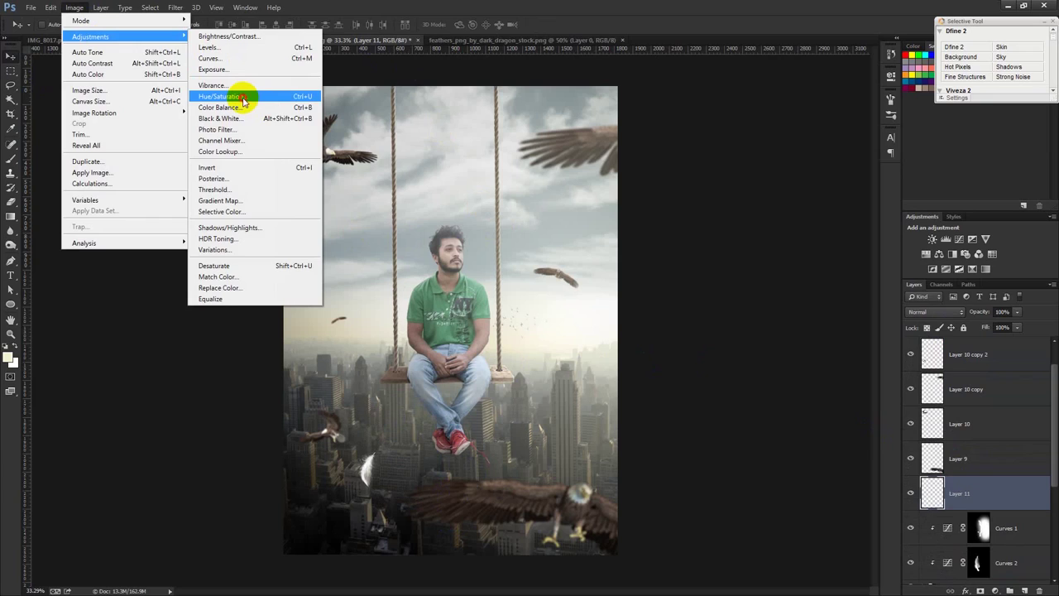
- Tint the feather gold using Hue/Saturation Colorize with raised saturation
click(244, 100)
click(882, 267)
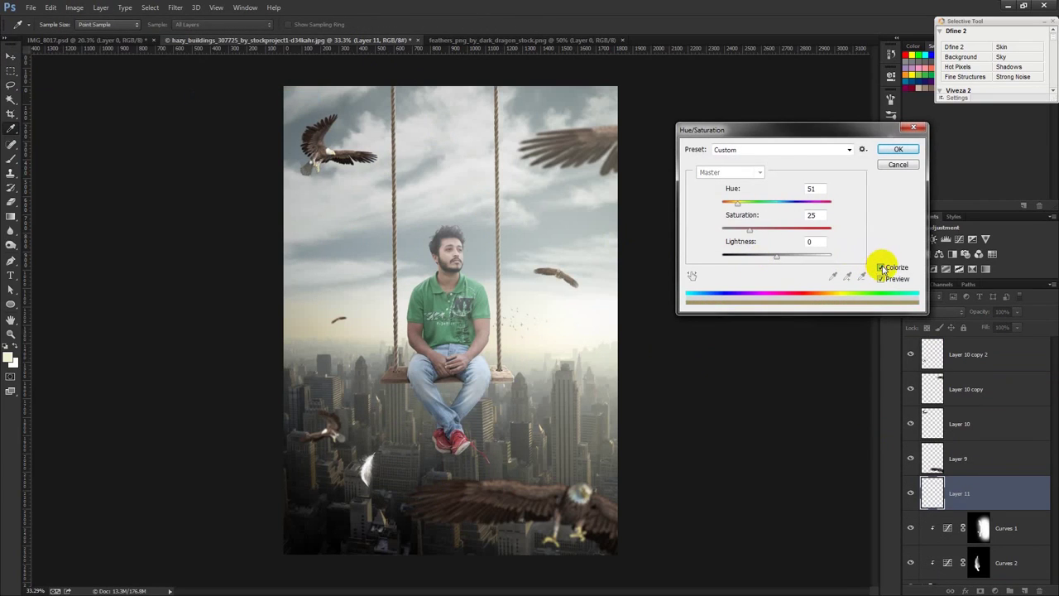
drag(749, 228, 843, 234)
click(739, 204)
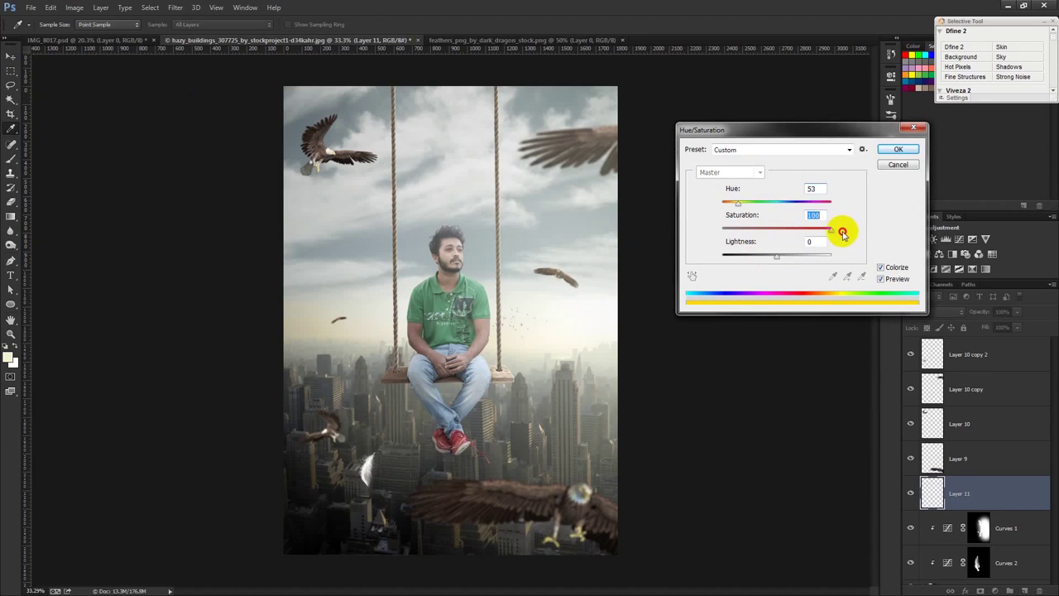
click(887, 152)
- Adjust the feather with Shadows/Highlights and darken its highlights with Curves
click(75, 8)
click(101, 38)
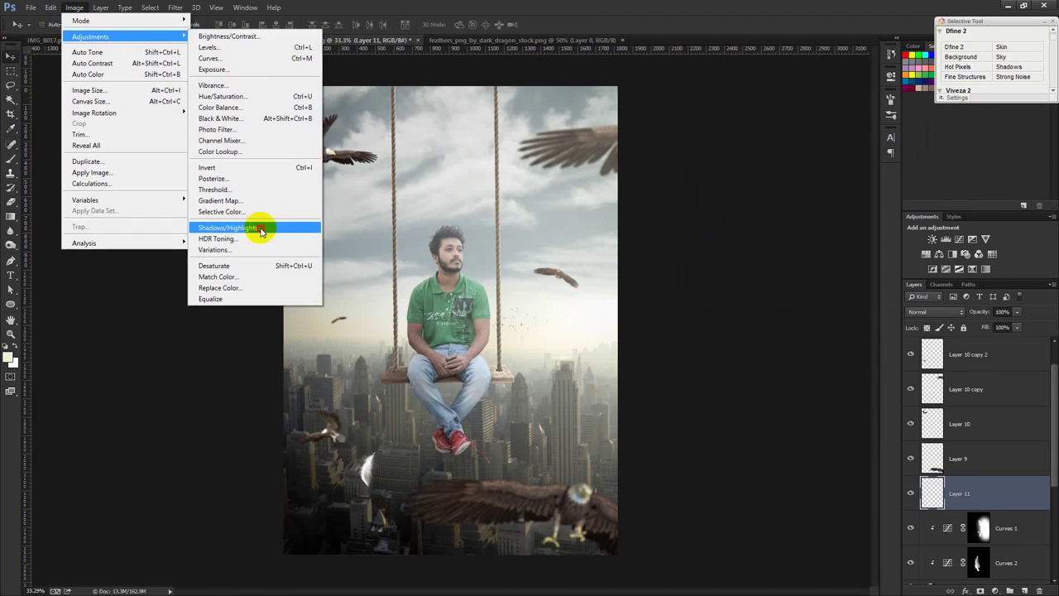
click(248, 227)
click(836, 175)
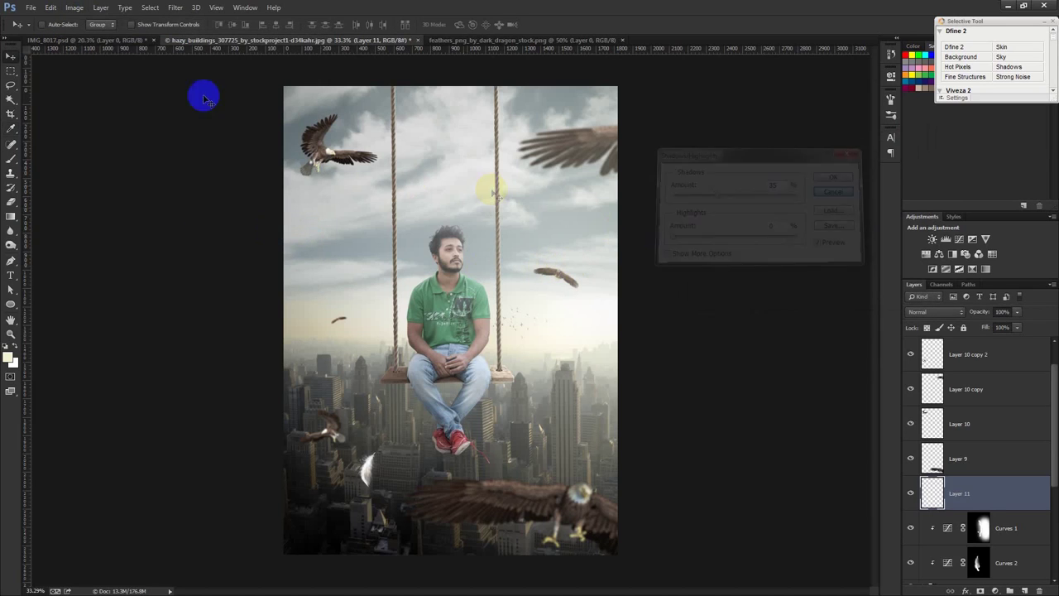
click(74, 7)
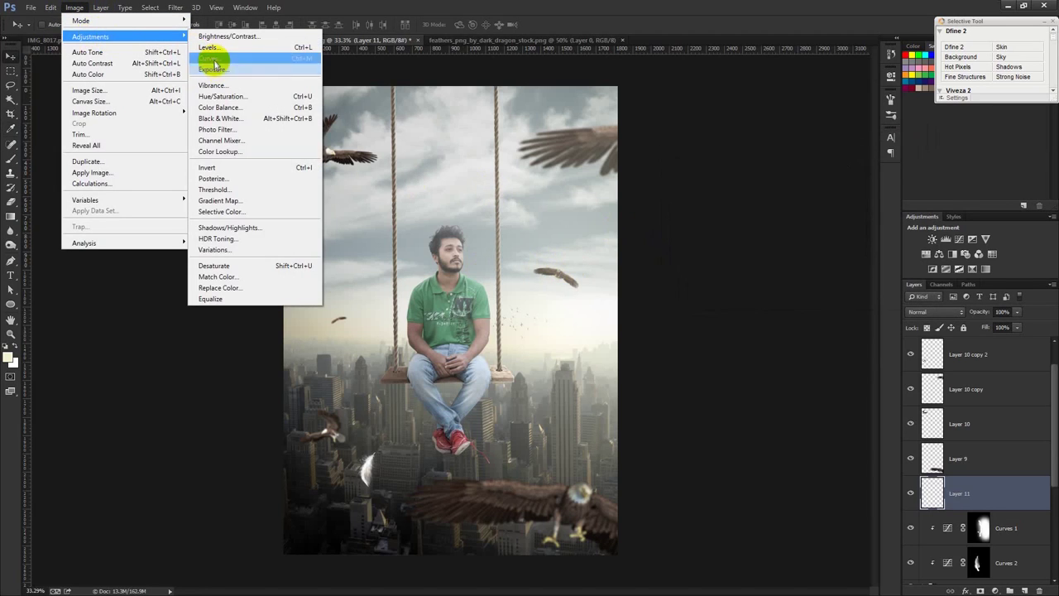
mouse_move(91, 37)
click(307, 51)
drag(877, 206, 907, 246)
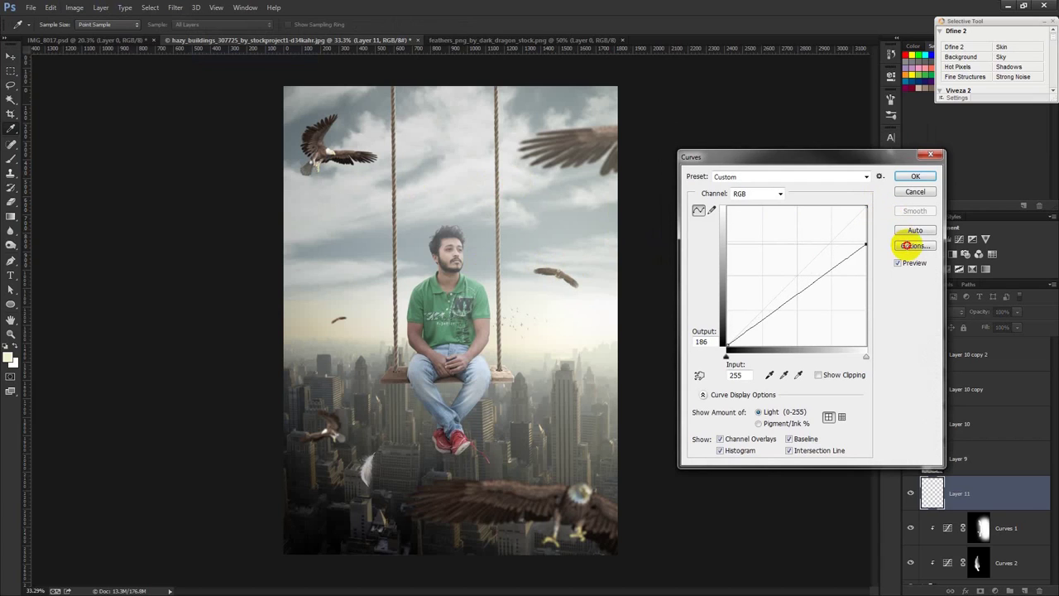
click(915, 176)
- Recolorize the feather with Hue/Saturation at saturation 42
click(73, 7)
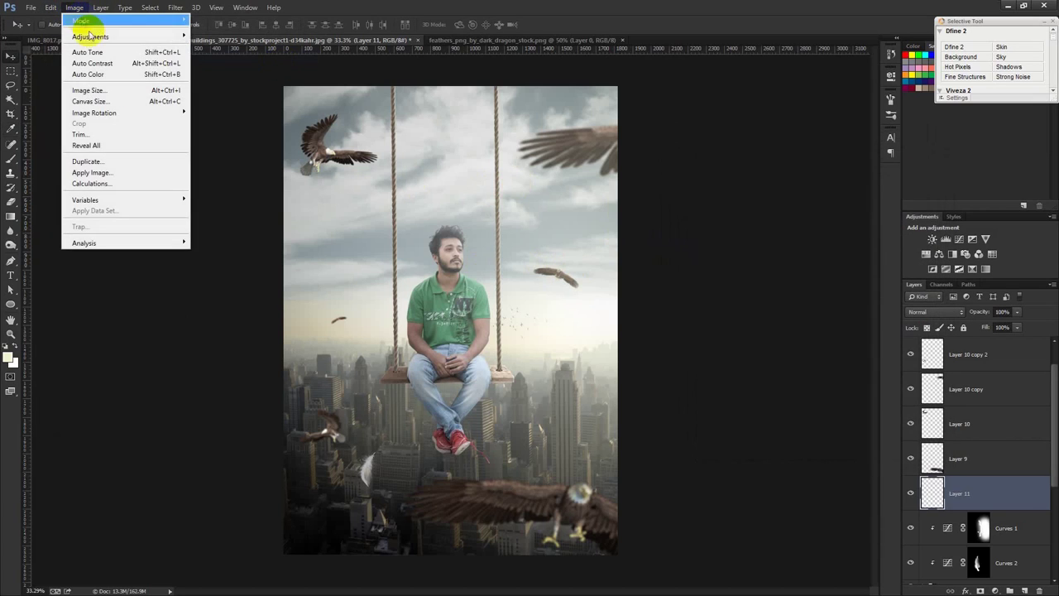
mouse_move(89, 37)
click(236, 96)
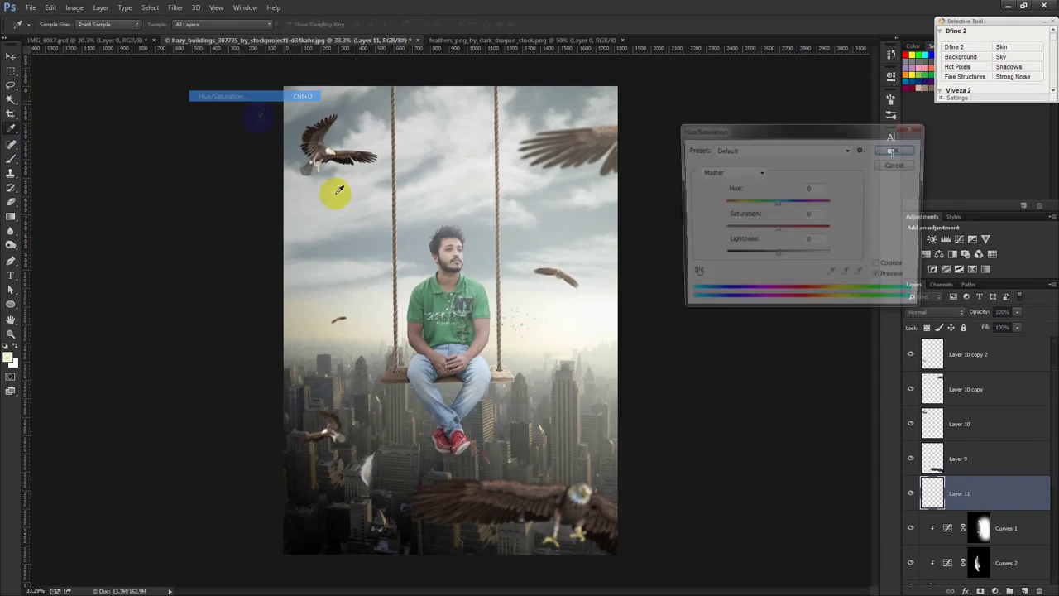
click(881, 267)
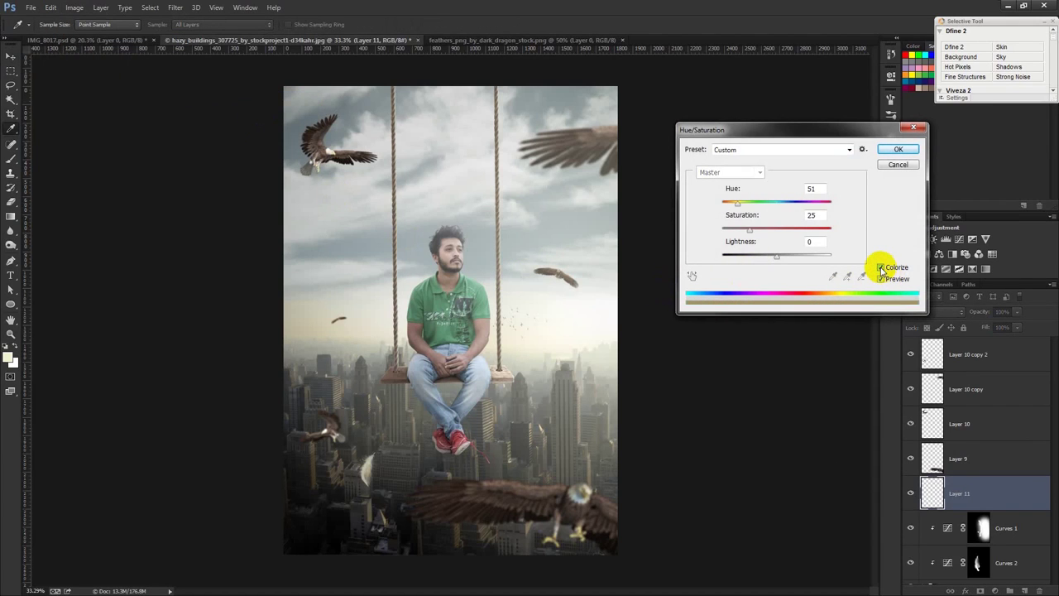
drag(759, 231, 768, 229)
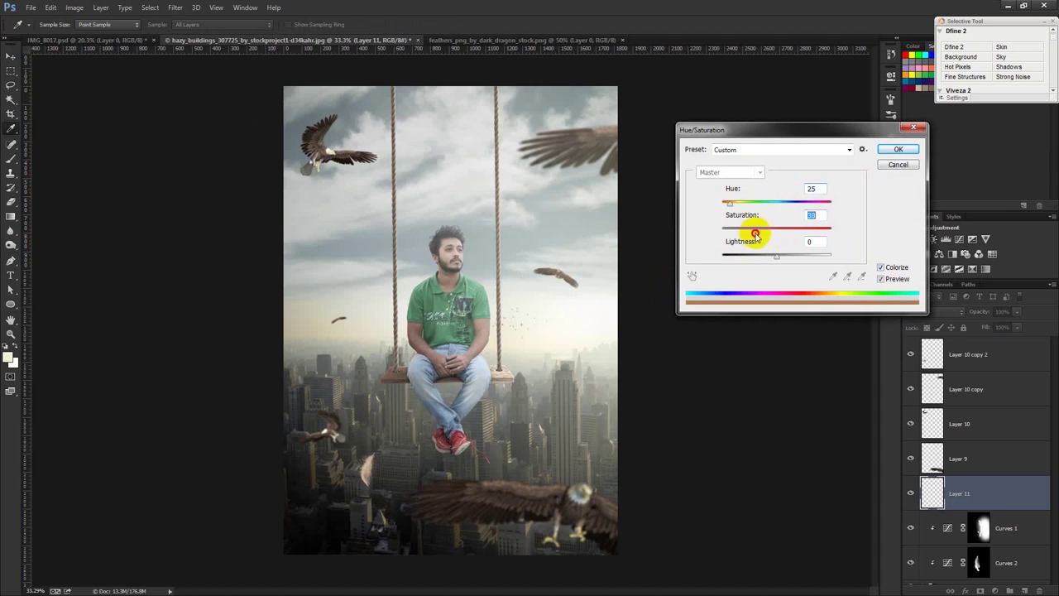
click(898, 149)
- Enlarge, rotate and reposition the feather, then delete the feather layer
drag(368, 413, 356, 438)
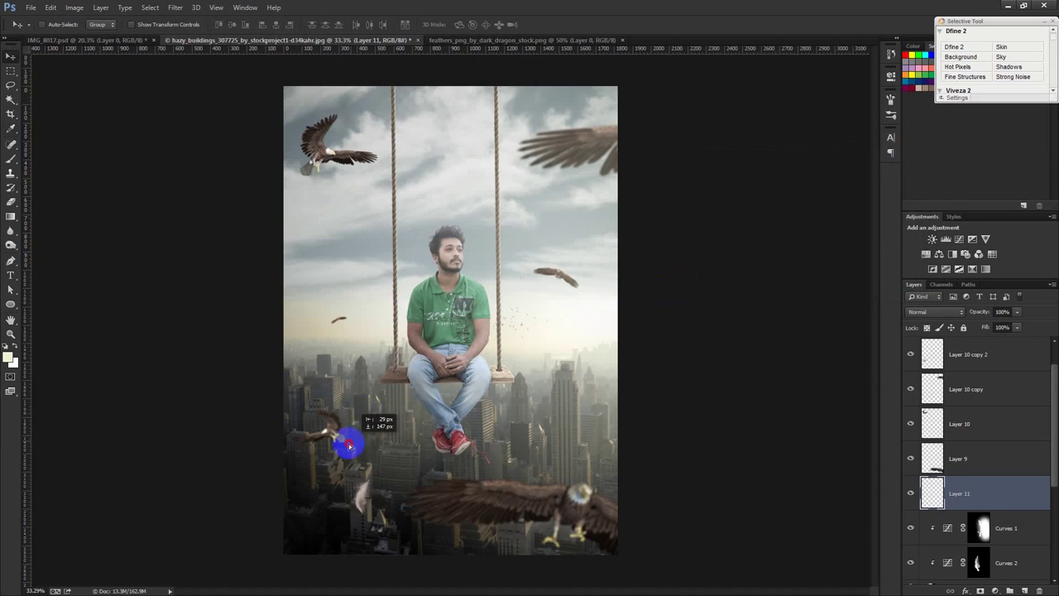
key(ctrl+t)
mouse_move(366, 489)
mouse_down()
mouse_move(472, 449)
mouse_move(321, 518)
mouse_move(373, 234)
mouse_move(418, 244)
mouse_move(371, 250)
mouse_up()
key(Return)
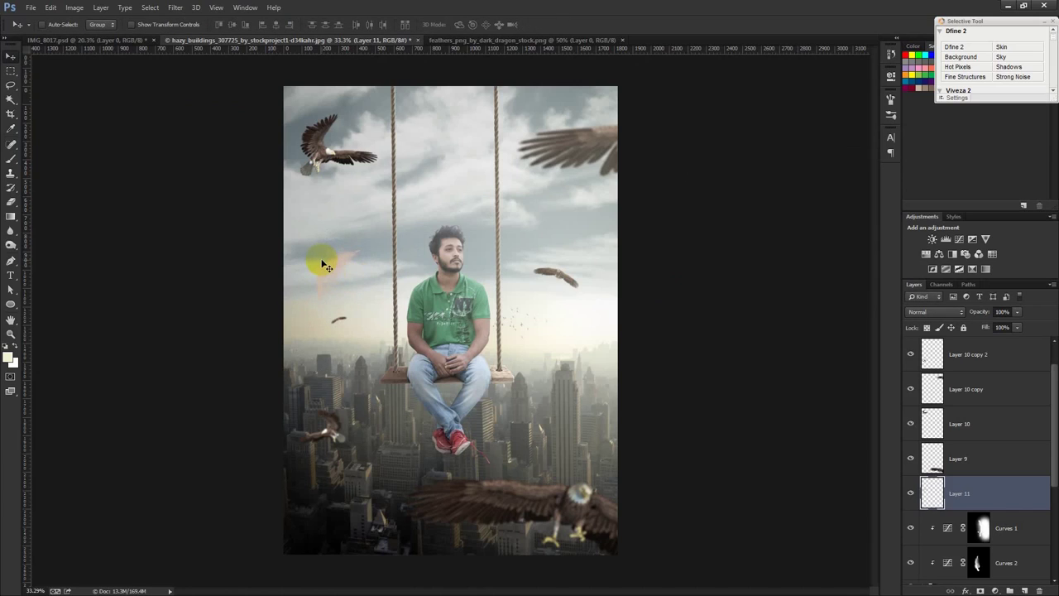
drag(394, 265, 397, 514)
key(Delete)
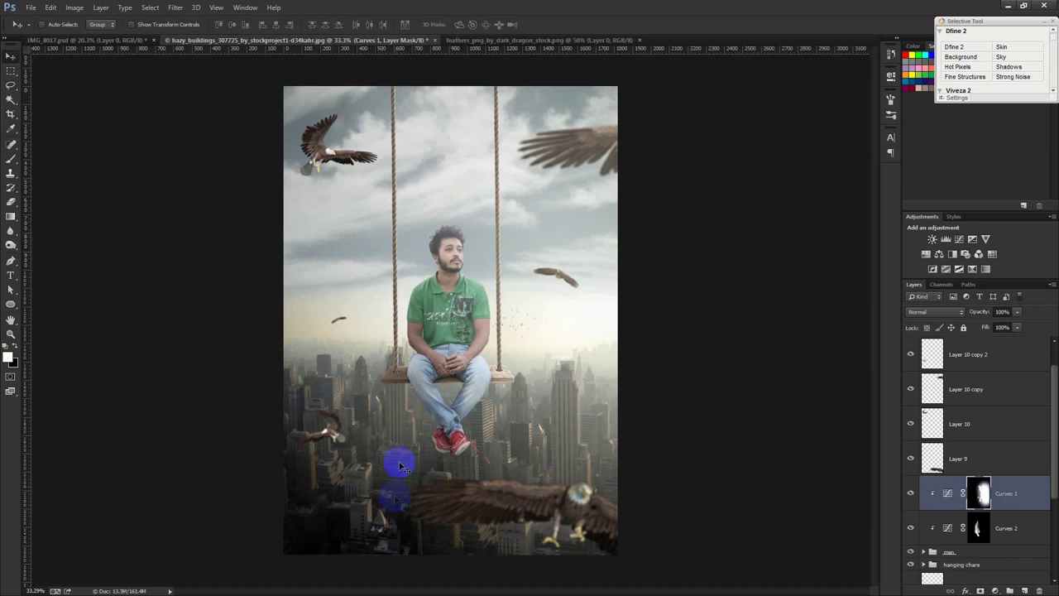
- Copy the Layer 9 wing, enlarge it to about 285%, and move it to the left edge
scroll(401, 447, up, 1)
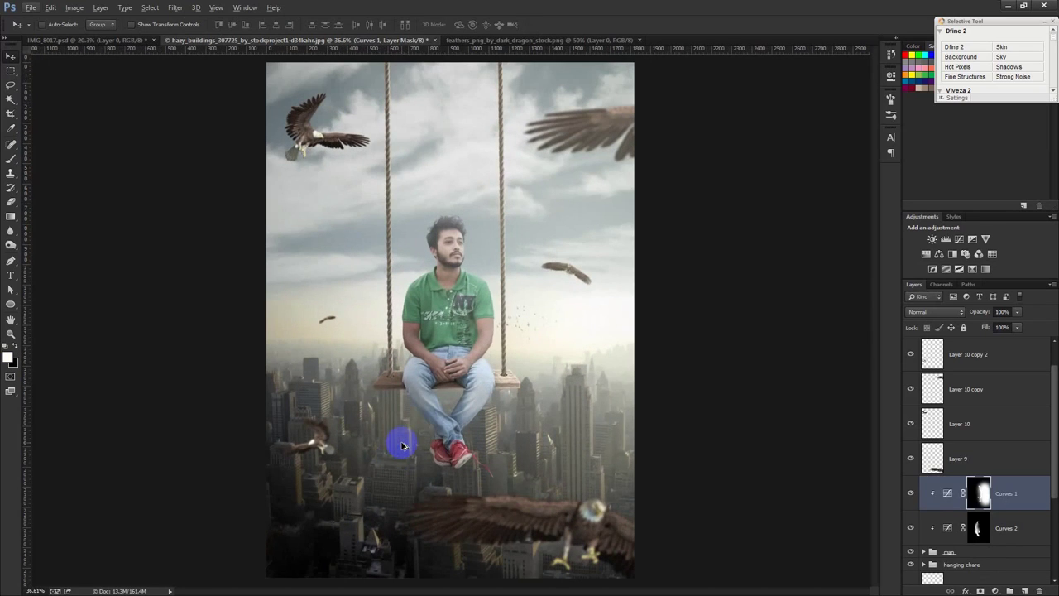
click(960, 456)
drag(407, 525, 303, 494)
key(ctrl+t)
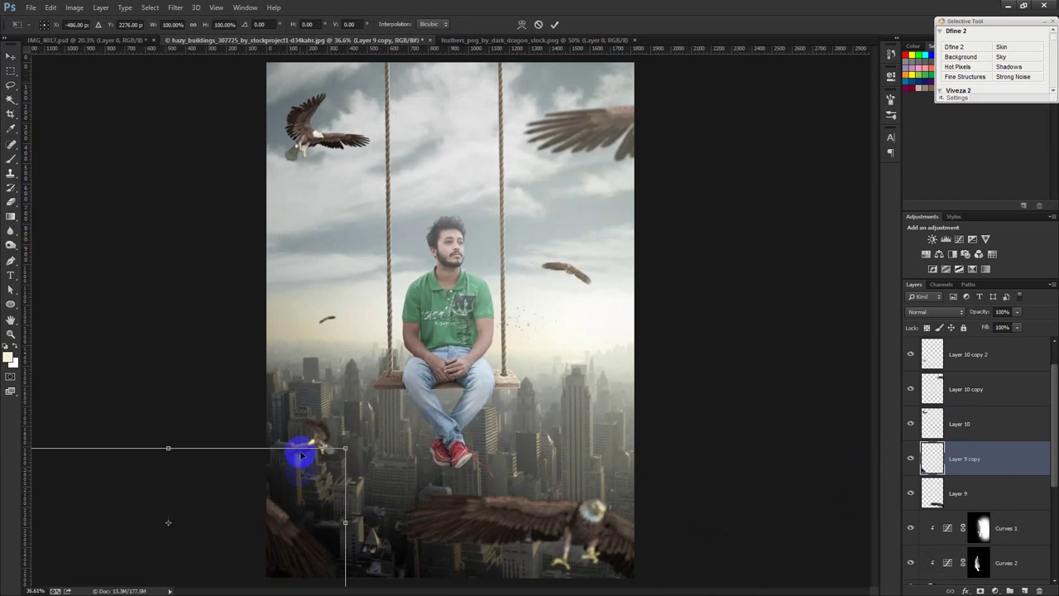
drag(340, 457, 96, 190)
click(550, 28)
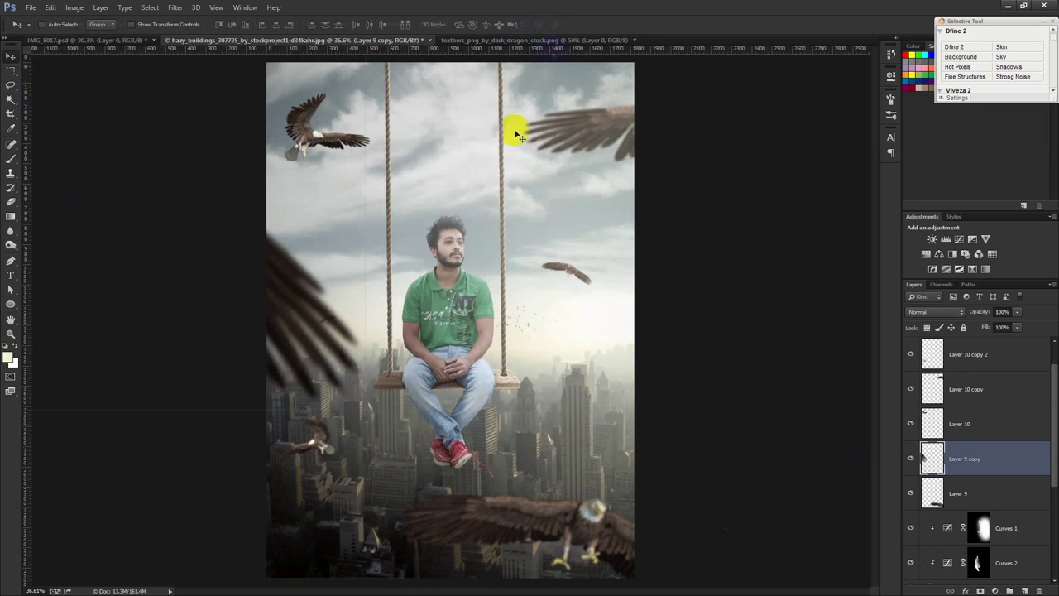
mouse_move(431, 211)
mouse_down()
mouse_move(436, 245)
mouse_move(459, 241)
mouse_up()
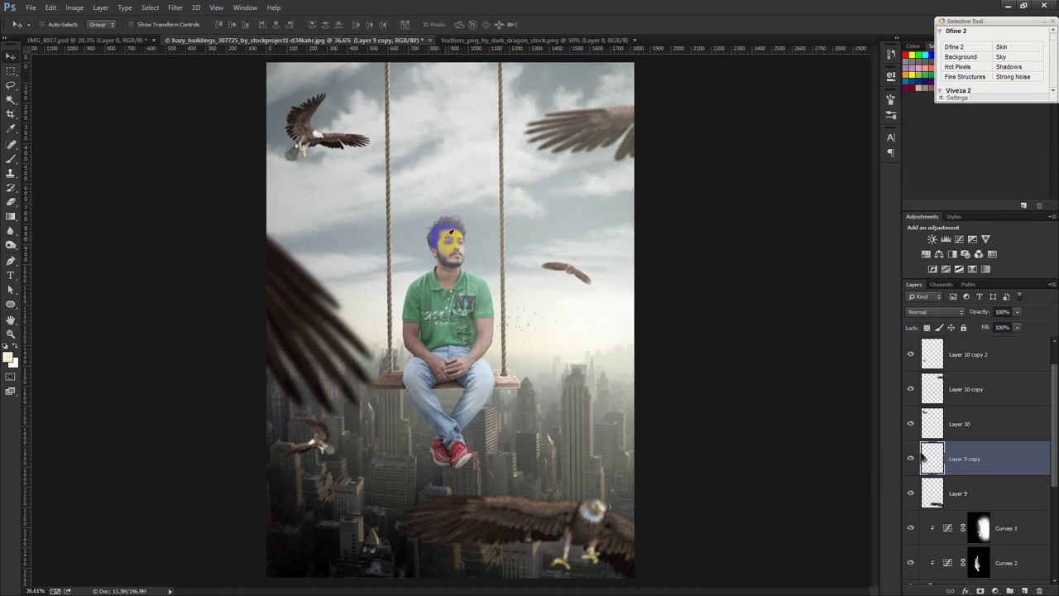
- Brighten the copied wing with Curves and nudge it into place
key(ctrl+m)
drag(868, 208, 802, 181)
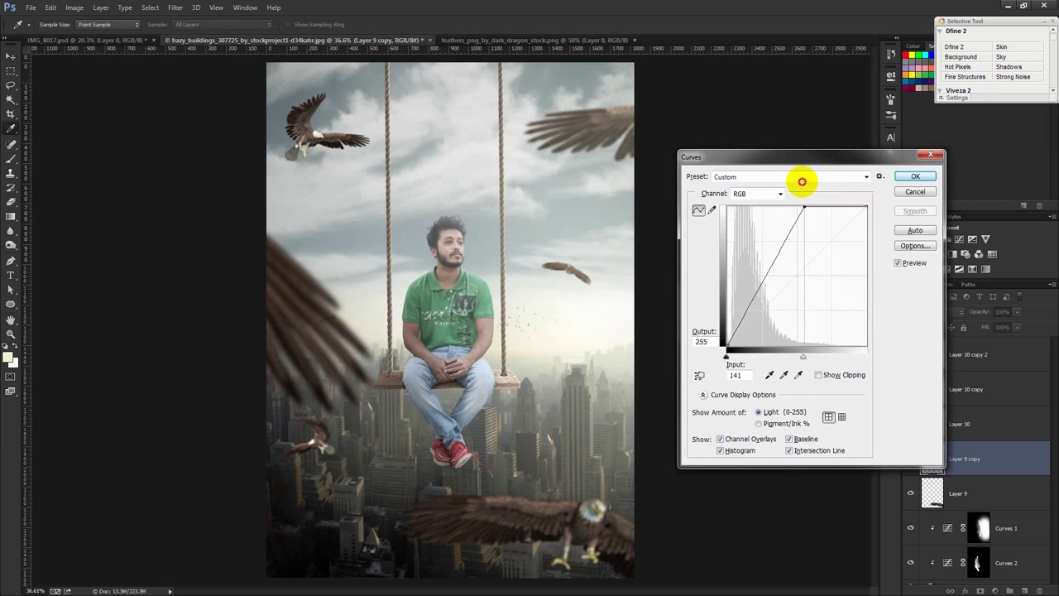
click(915, 177)
drag(489, 319, 462, 325)
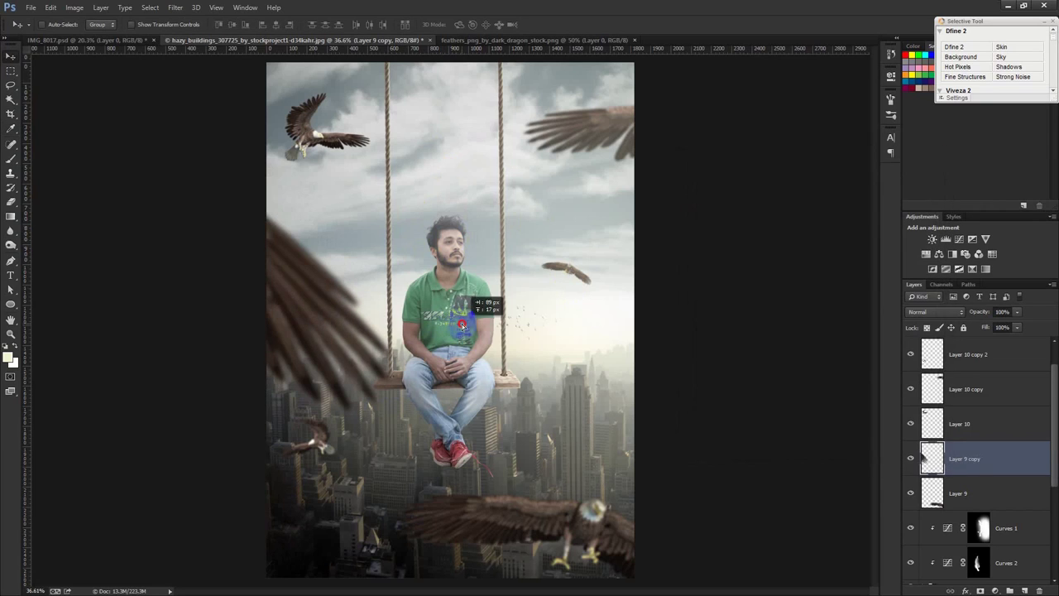
- Rescale the wing to about 63% and move both wing layers to the top of the stack
key(ctrl+t)
mouse_move(400, 422)
mouse_down()
mouse_move(333, 400)
mouse_move(411, 399)
mouse_up()
mouse_move(390, 355)
mouse_down()
mouse_move(356, 364)
mouse_move(400, 387)
mouse_move(364, 406)
mouse_up()
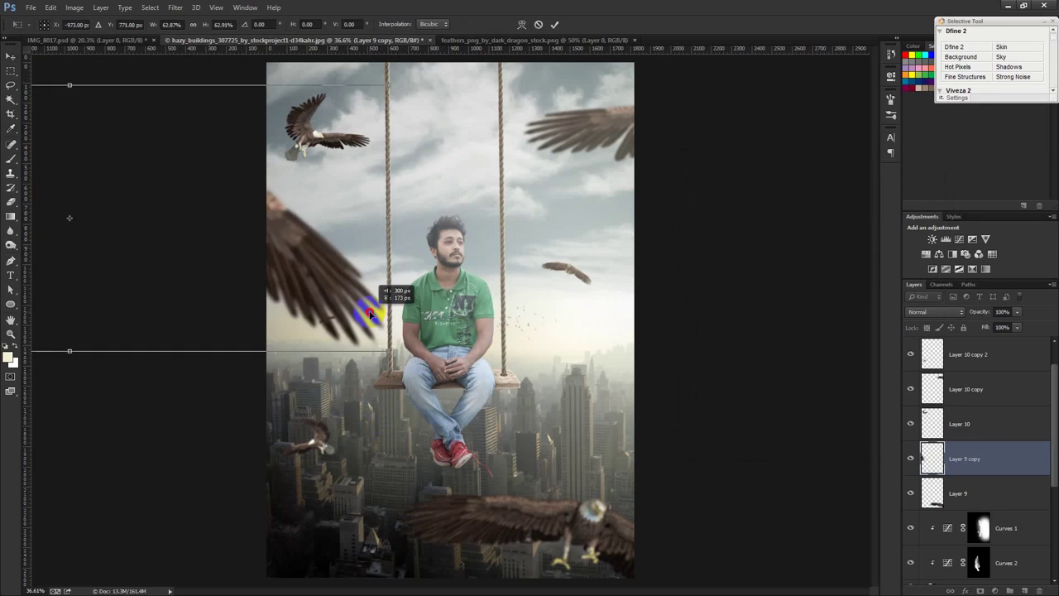
mouse_move(379, 405)
mouse_down()
mouse_move(355, 313)
mouse_move(381, 258)
mouse_up()
click(554, 24)
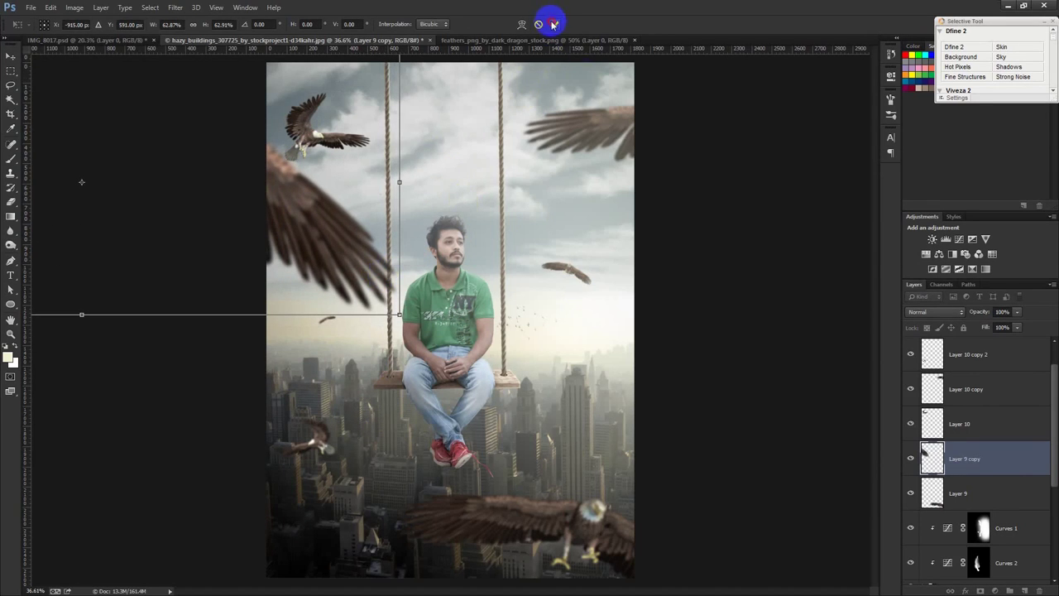
click(963, 488)
drag(962, 492, 951, 378)
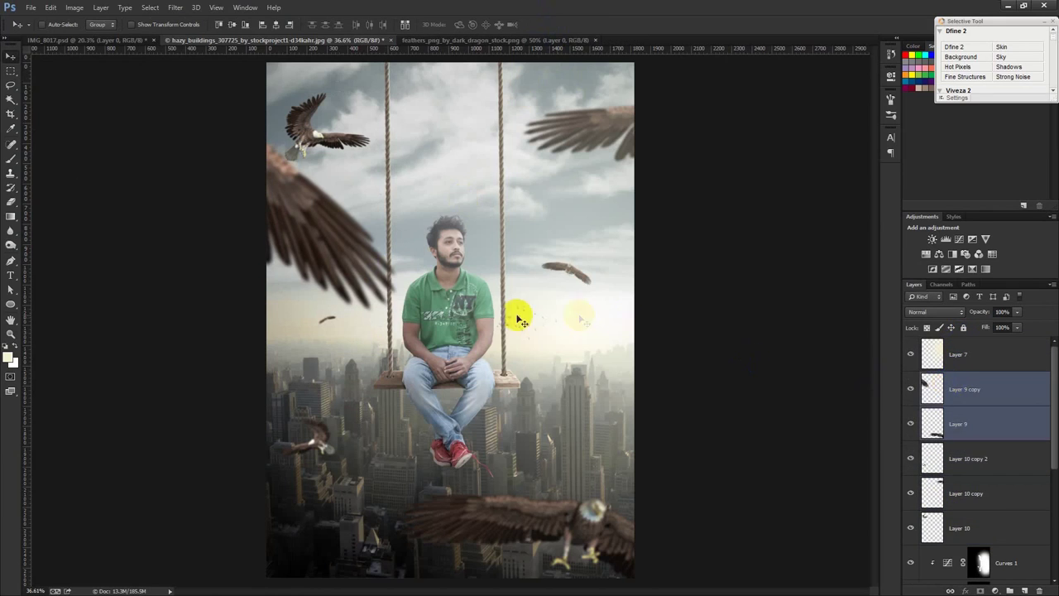
- Move the large left wing down-left and reapply the last Gaussian Blur to it
click(964, 389)
mouse_move(596, 368)
mouse_down()
mouse_move(574, 406)
mouse_move(591, 366)
mouse_up()
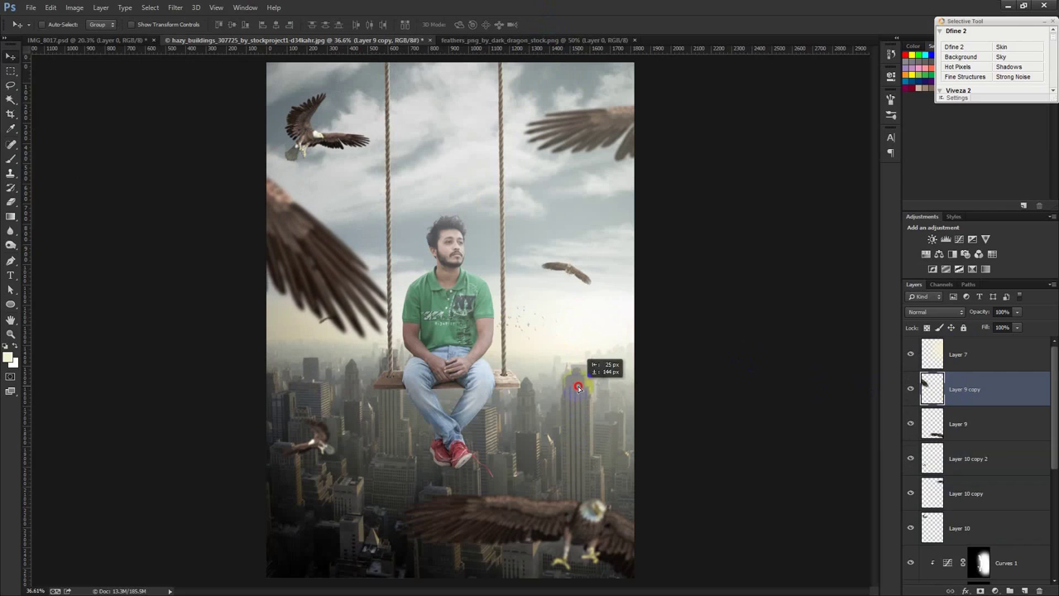
click(150, 8)
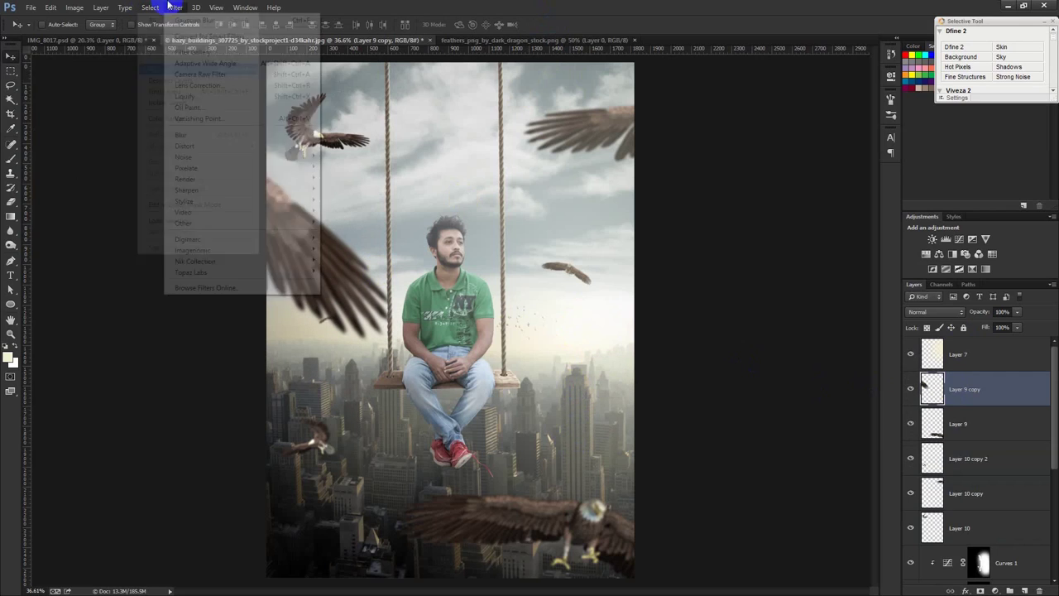
click(184, 20)
click(184, 10)
click(182, 20)
mouse_move(390, 237)
mouse_down()
mouse_move(375, 252)
mouse_move(333, 215)
mouse_move(286, 281)
mouse_move(303, 280)
mouse_move(350, 208)
mouse_up()
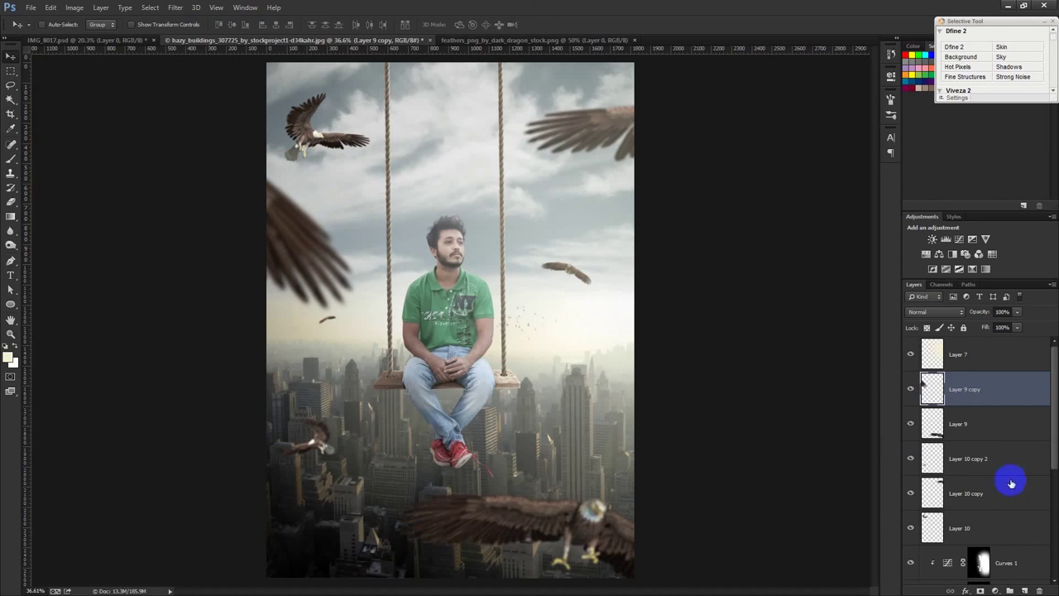
- Check the eagle layers, then toggle the Layer 9 copy wing's visibility to compare
click(964, 470)
click(956, 518)
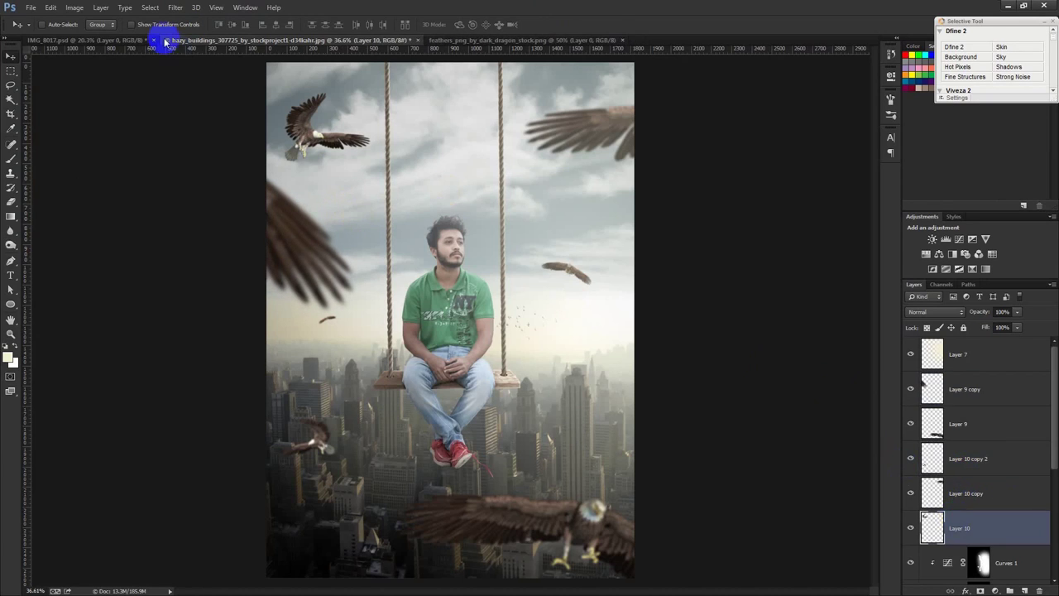
click(176, 7)
click(176, 7)
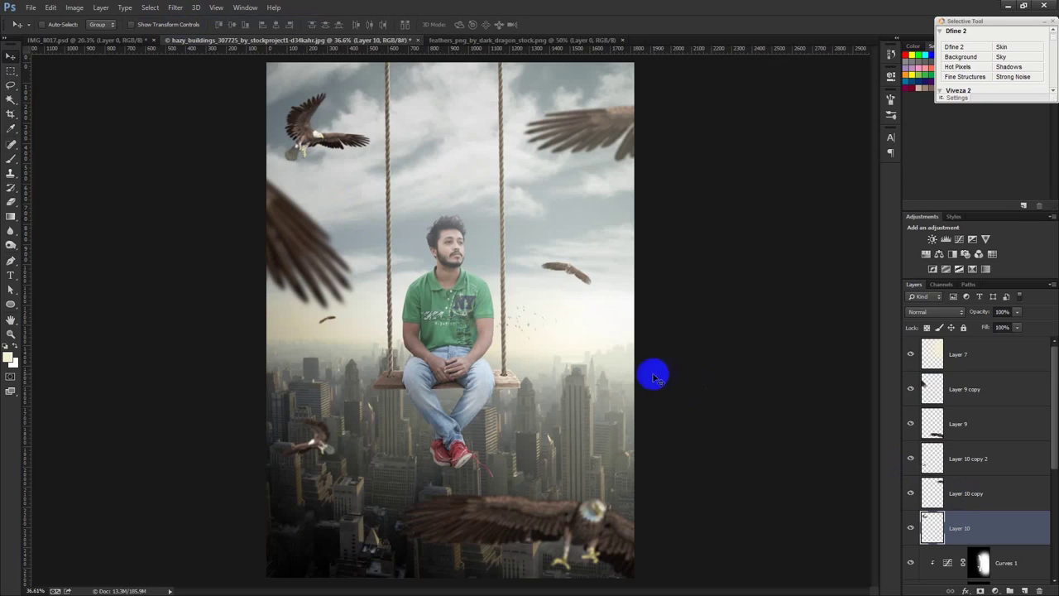
click(933, 387)
click(911, 388)
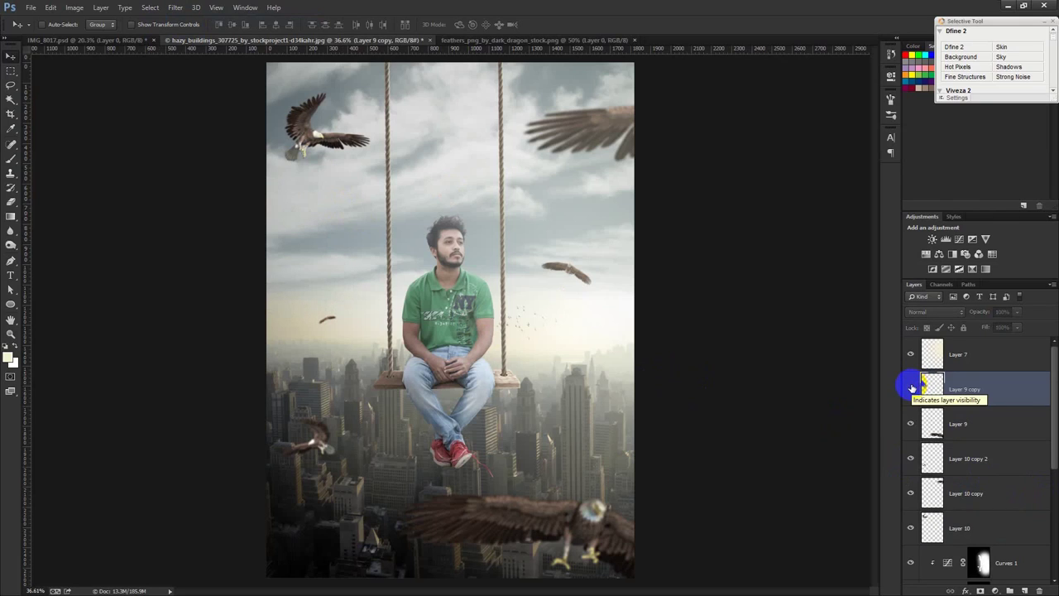
click(911, 388)
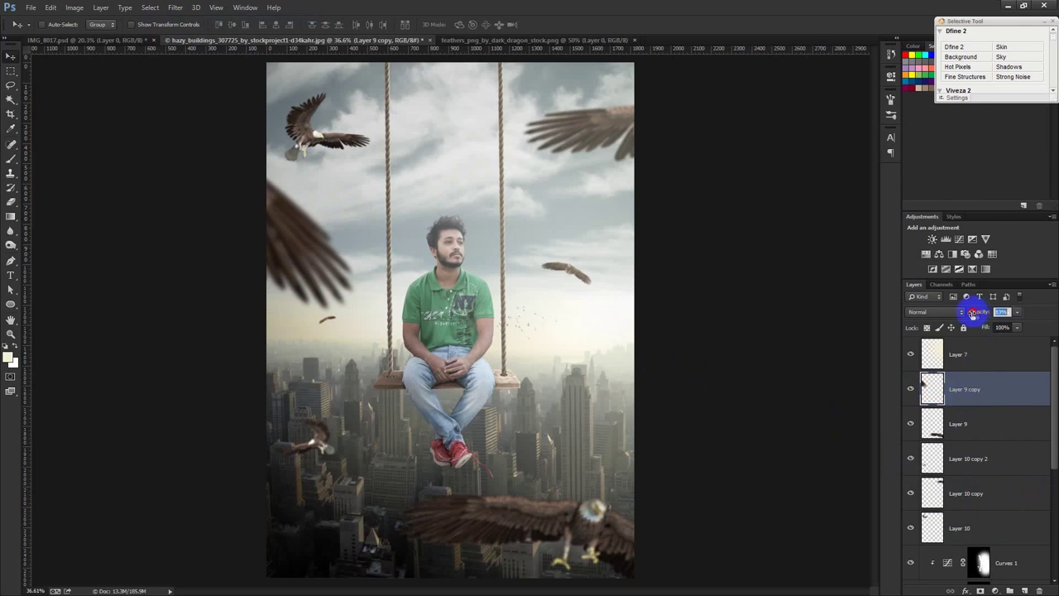
- Fade the left wing, the Layer 10 eagle and the Layer 10 copy wing to about 81% opacity
drag(974, 316, 973, 314)
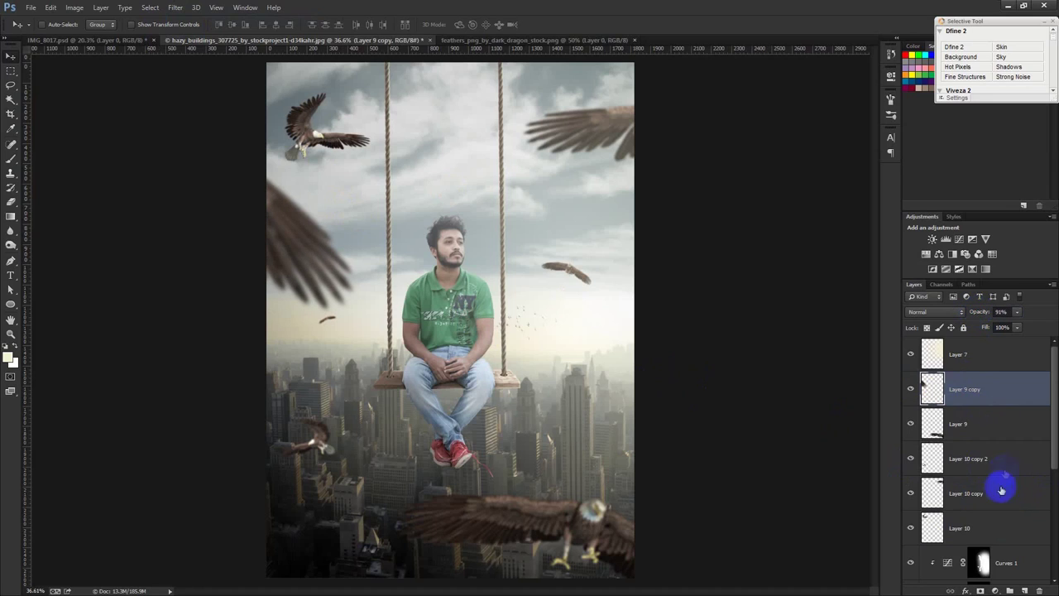
click(970, 507)
click(974, 522)
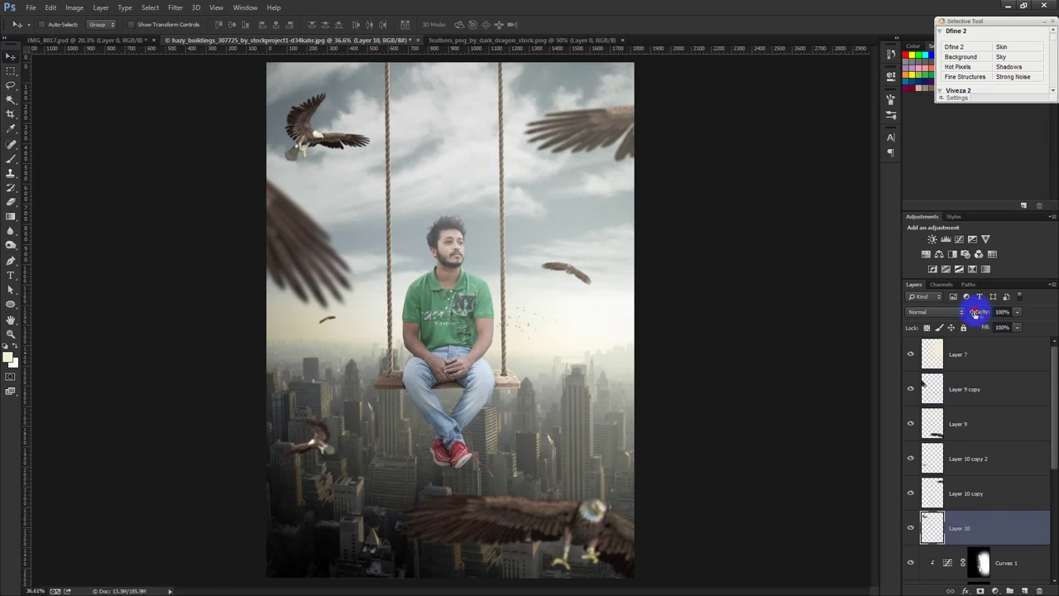
drag(975, 312, 970, 313)
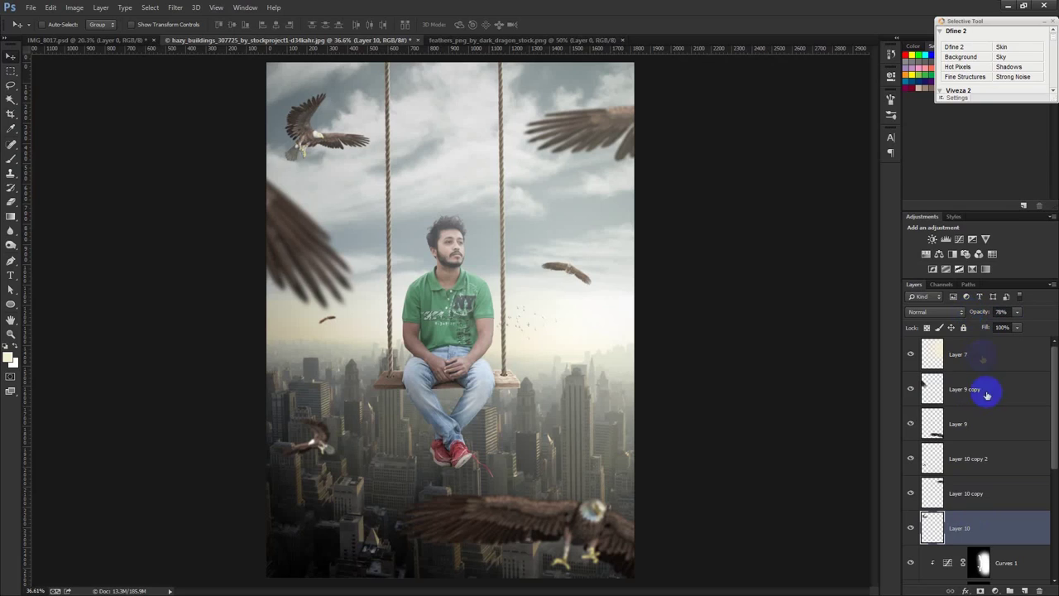
click(983, 486)
drag(983, 314, 973, 313)
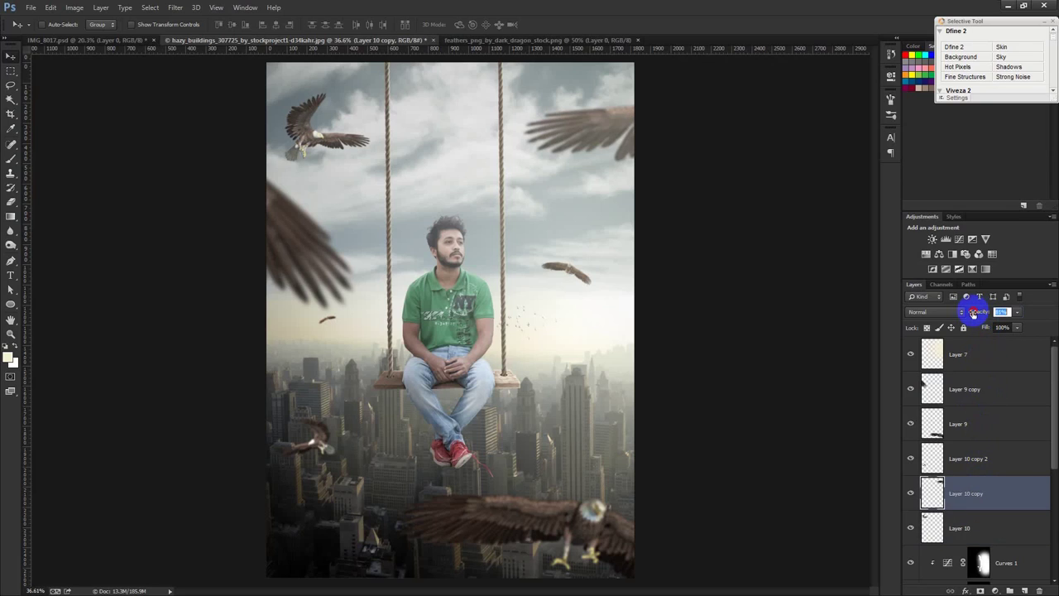
- Check Layer 9 and Layer 10 copy 2, then scroll down the Layers panel to Layer 8
click(960, 432)
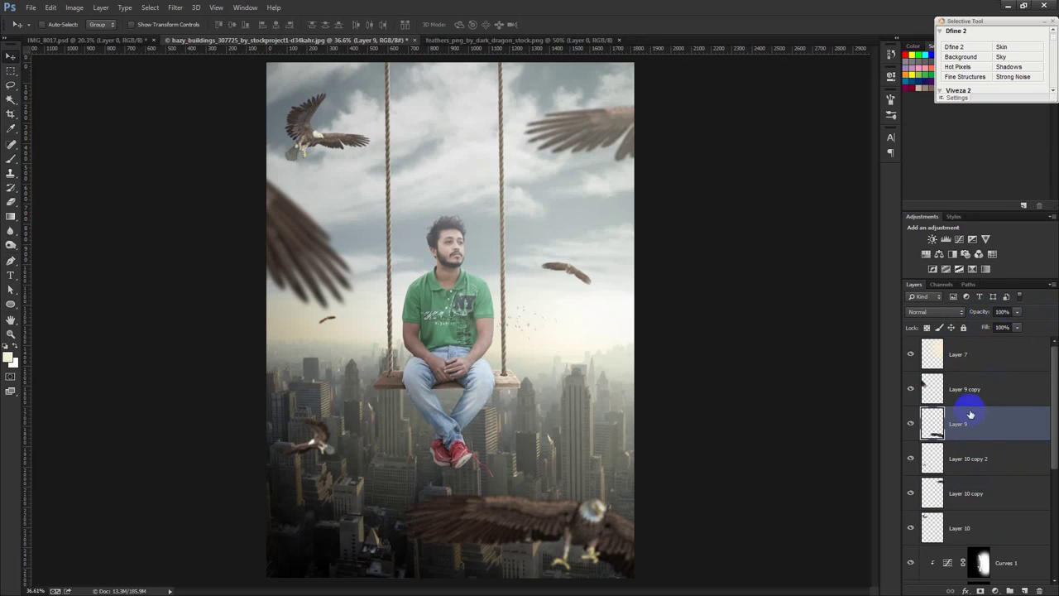
click(970, 465)
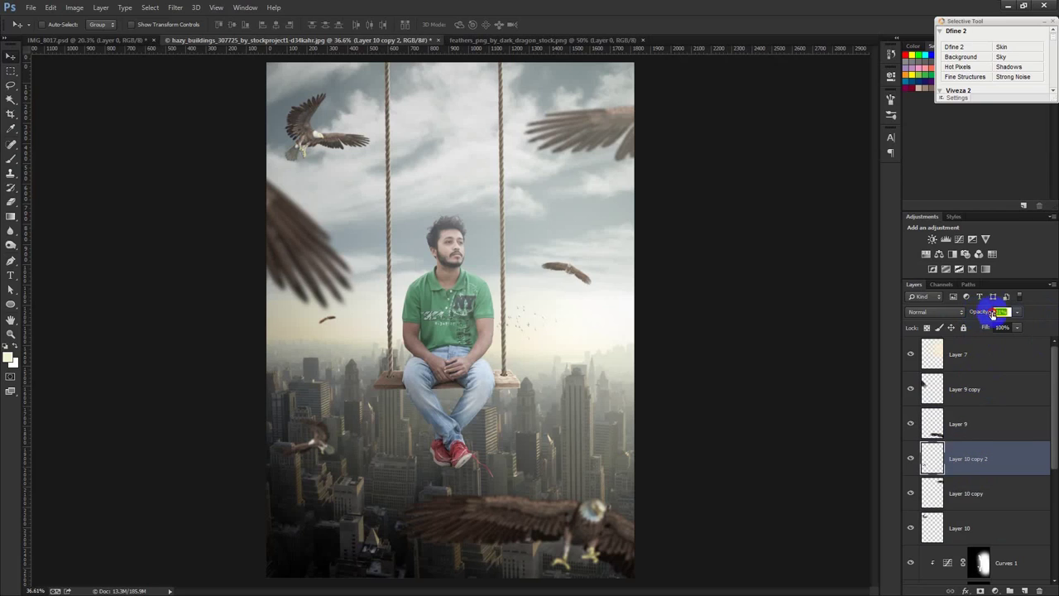
click(975, 431)
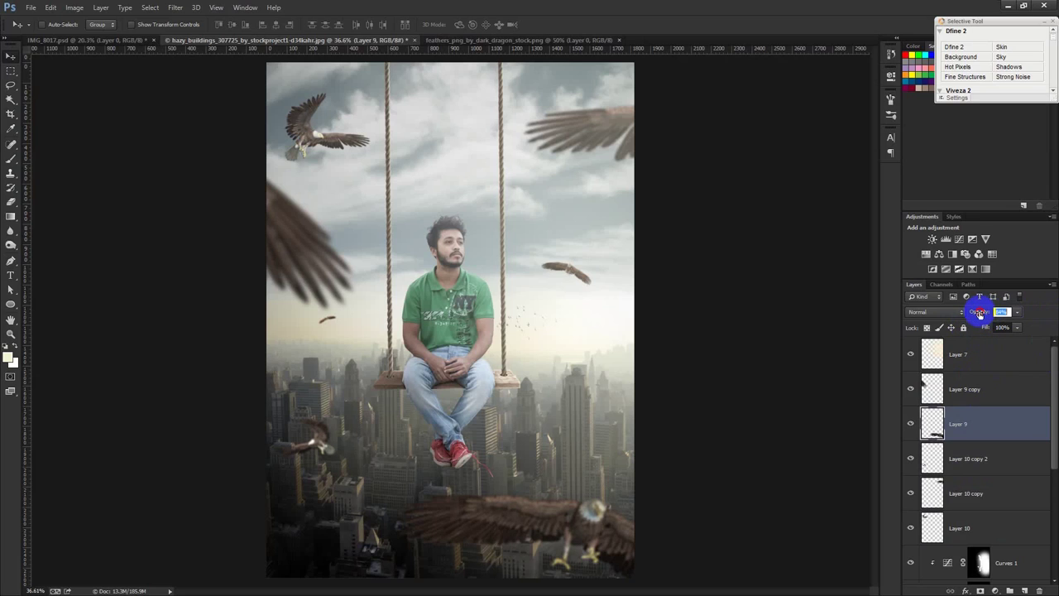
scroll(1003, 481, down, 3)
scroll(987, 509, down, 3)
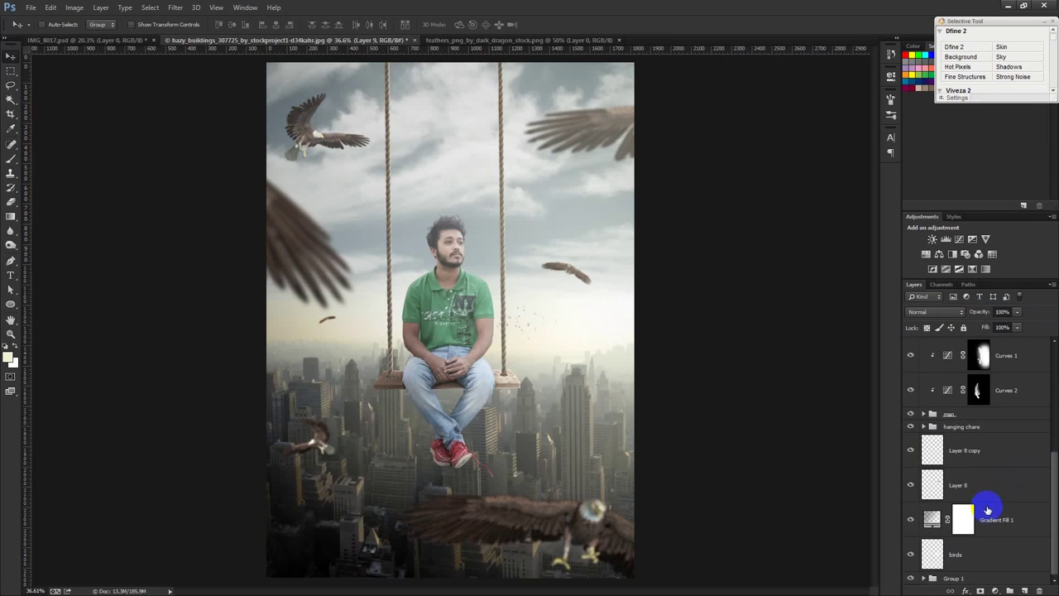
- Lower Layer 8 to 64% and Layer 8 copy to 52% opacity, then select Layer 7
click(974, 490)
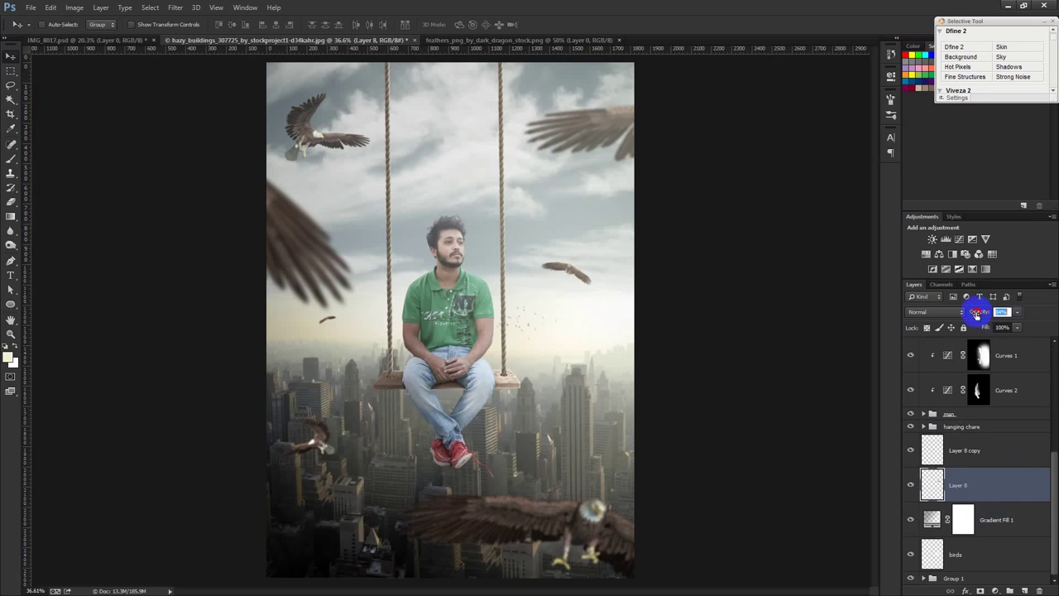
drag(970, 315, 959, 313)
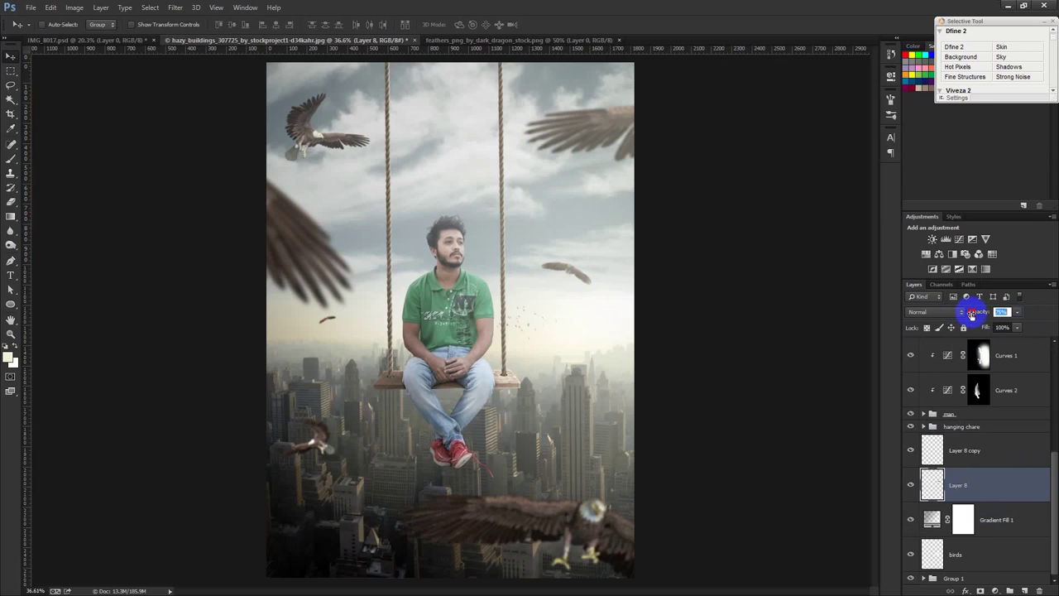
click(972, 447)
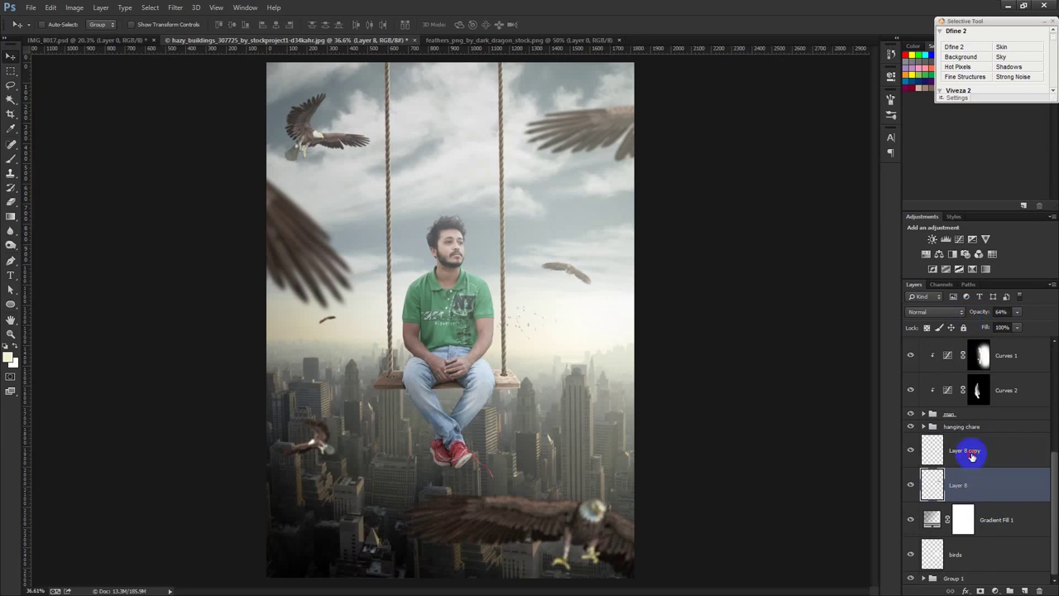
click(961, 312)
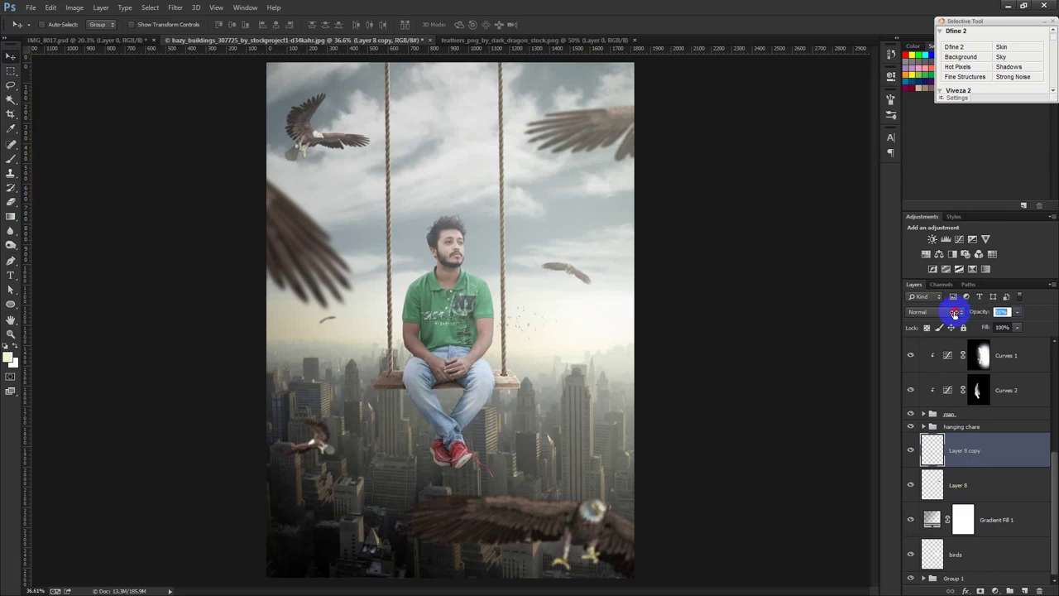
text(52)
key(Return)
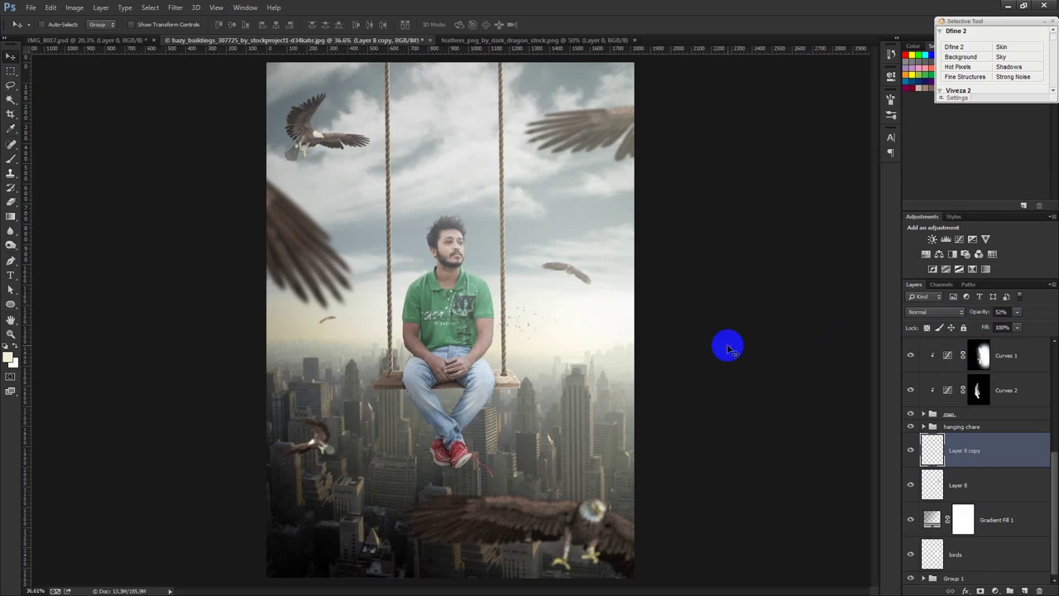
scroll(993, 409, up, 3)
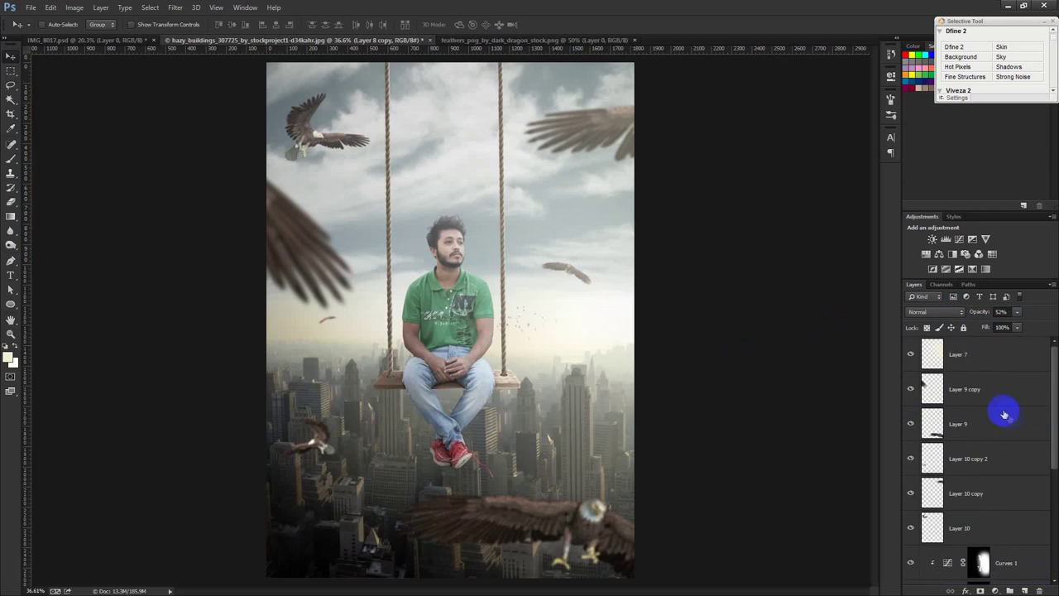
click(996, 363)
- Add a Gradient Fill layer using the Violet-Orange preset, Radial style, reversed
click(995, 591)
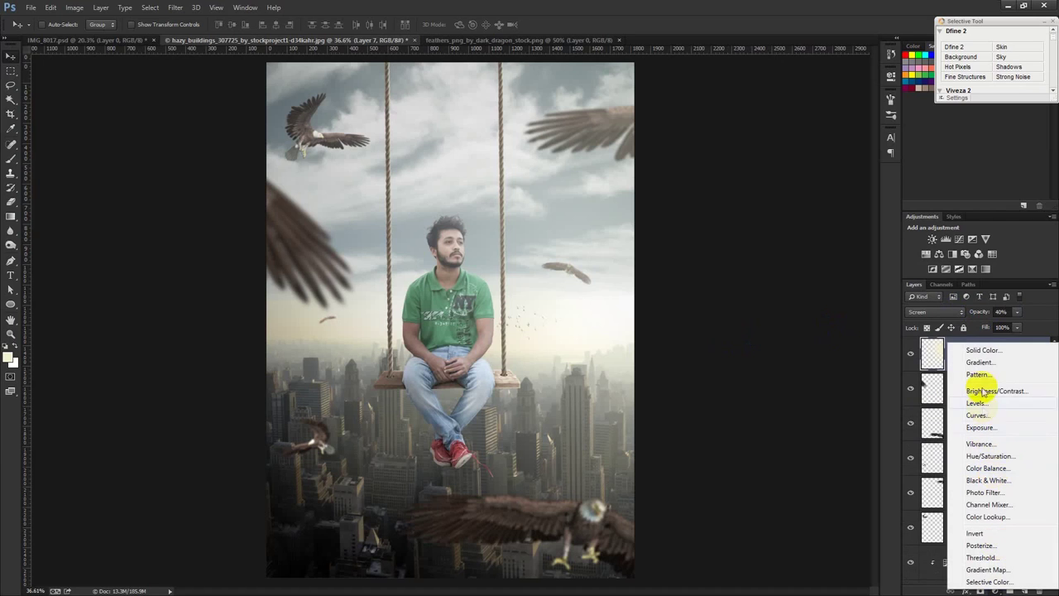
click(978, 362)
click(957, 147)
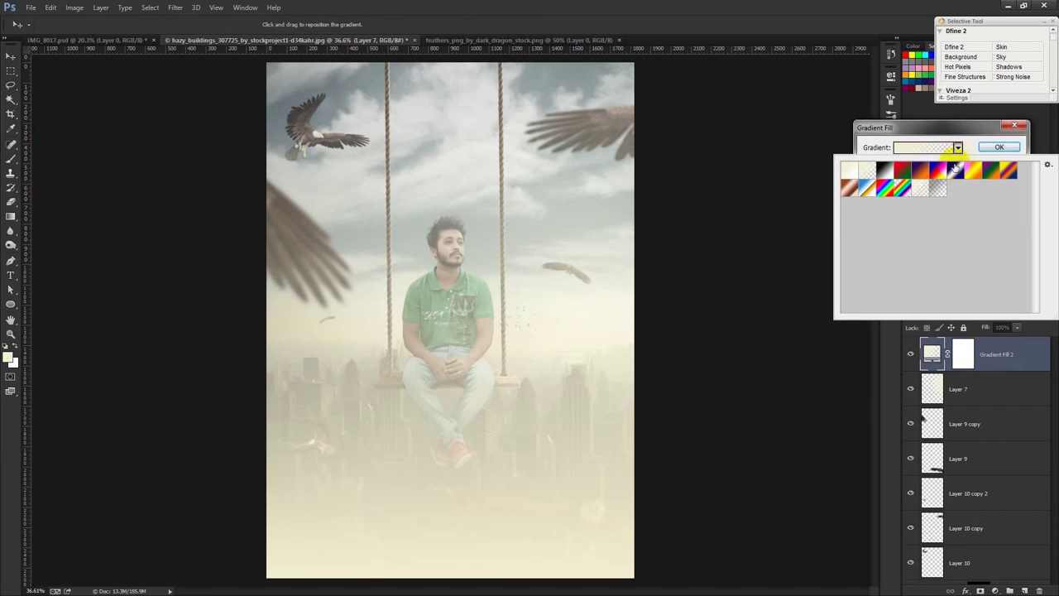
click(921, 171)
click(958, 147)
click(917, 165)
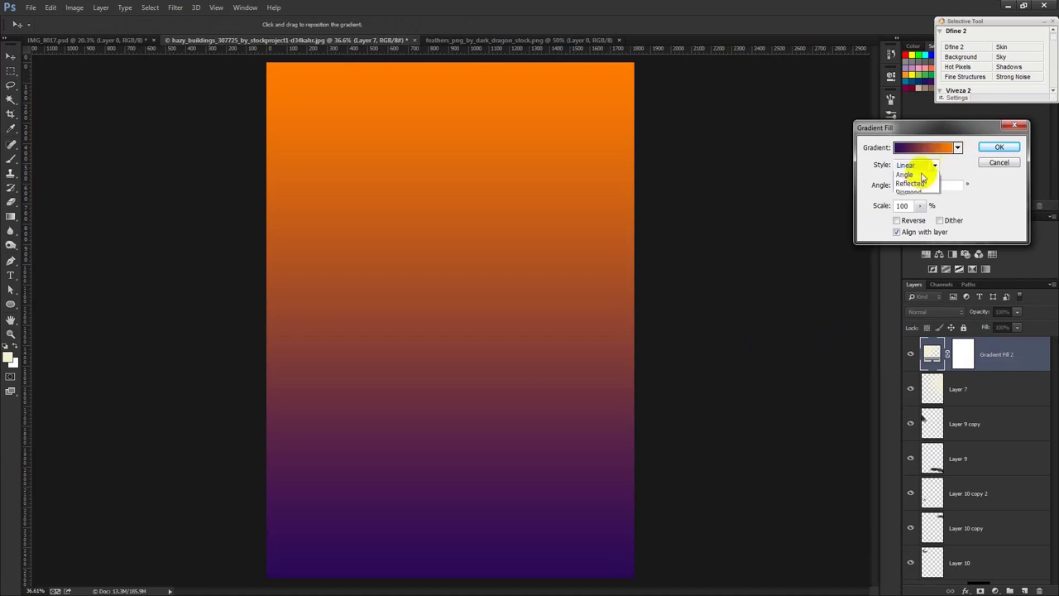
click(905, 185)
click(897, 220)
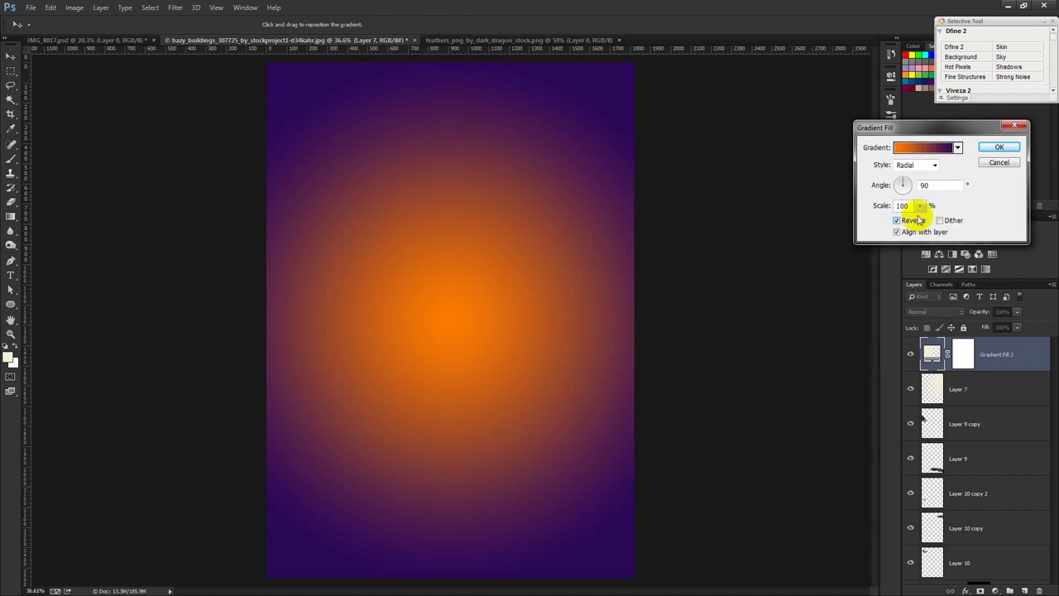
- Move the gradient centre up and right, scale it to 120%, and blend it in Soft Light
drag(548, 312, 626, 251)
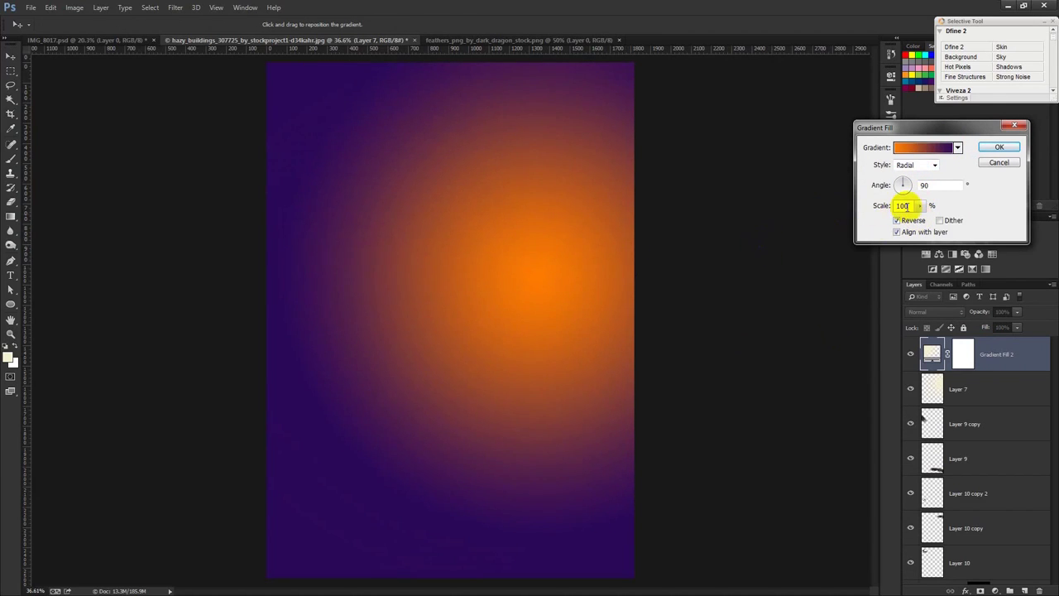
drag(919, 213, 922, 208)
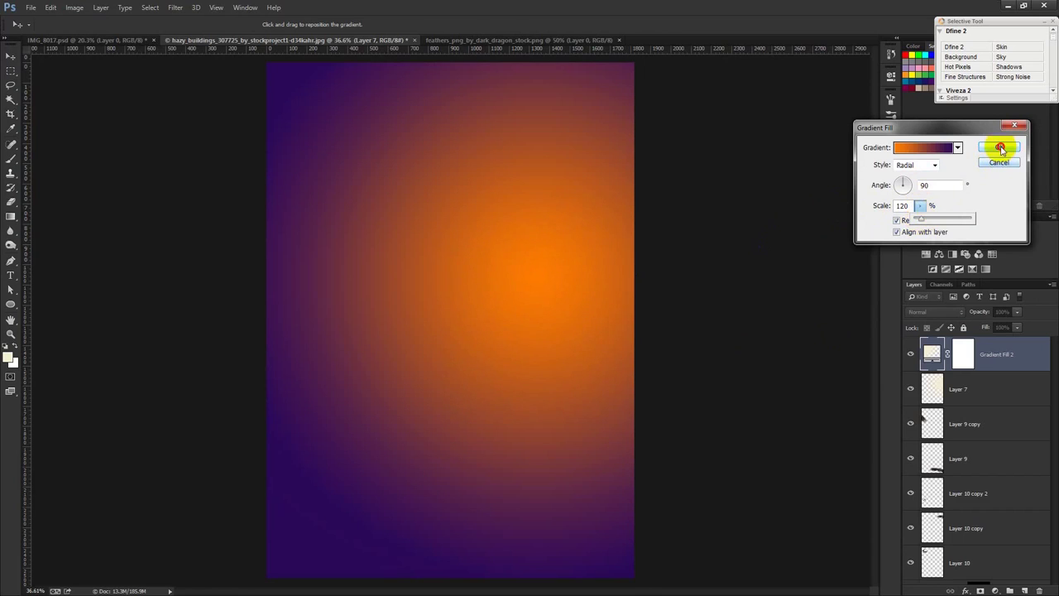
click(999, 146)
click(940, 311)
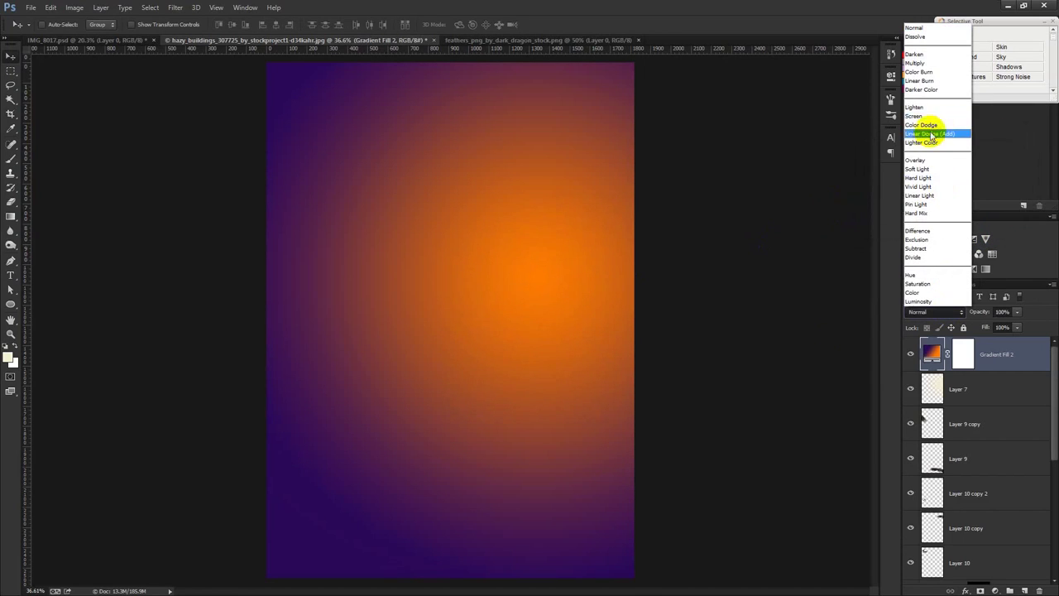
click(917, 169)
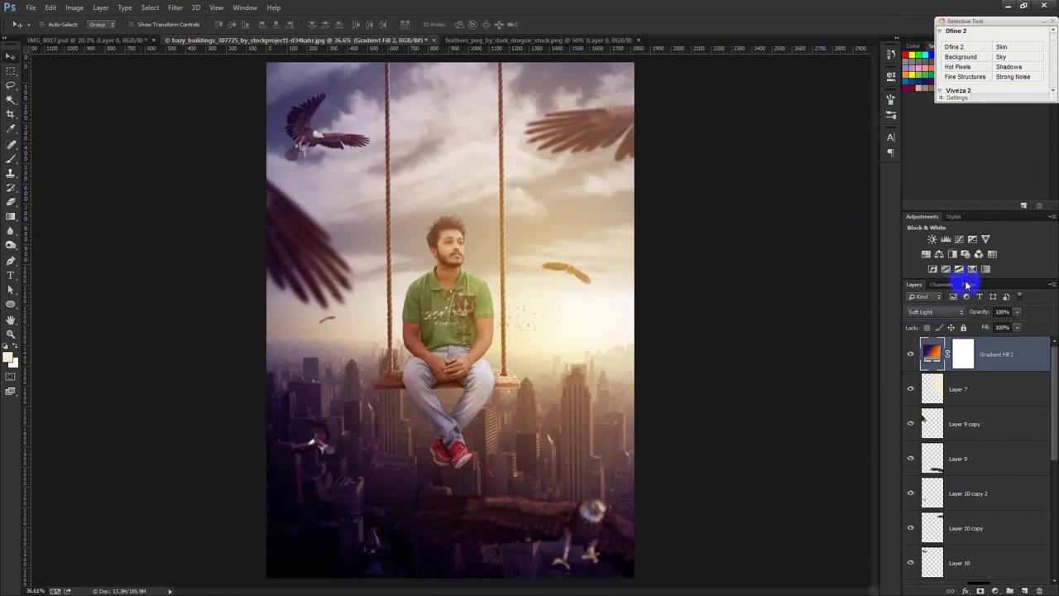
- Reposition the gradient's bright spot and change its left stop to blue-grey #586973
double_click(932, 355)
drag(580, 260, 591, 289)
click(920, 147)
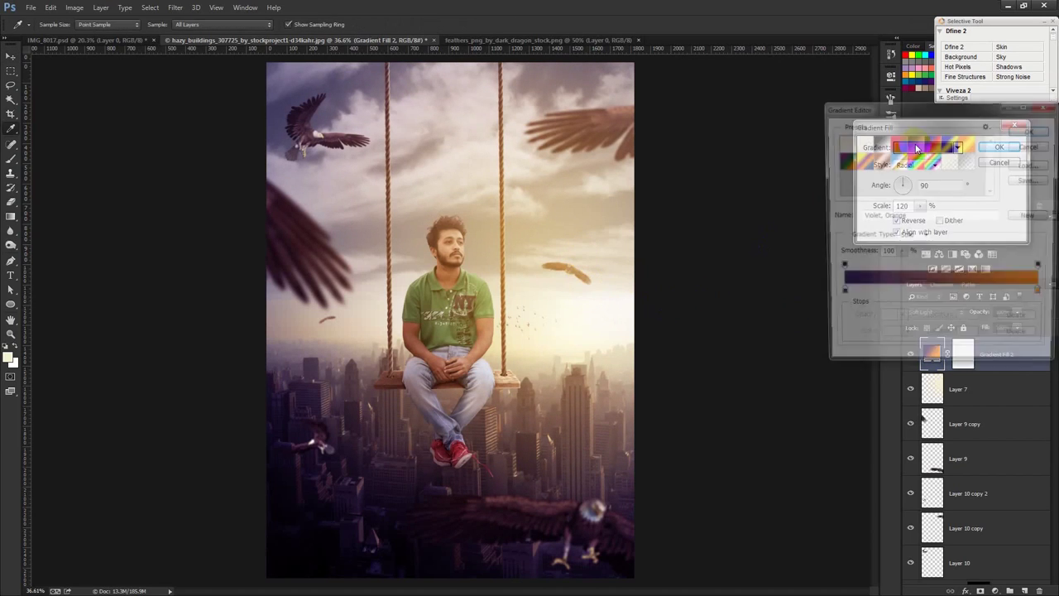
double_click(839, 297)
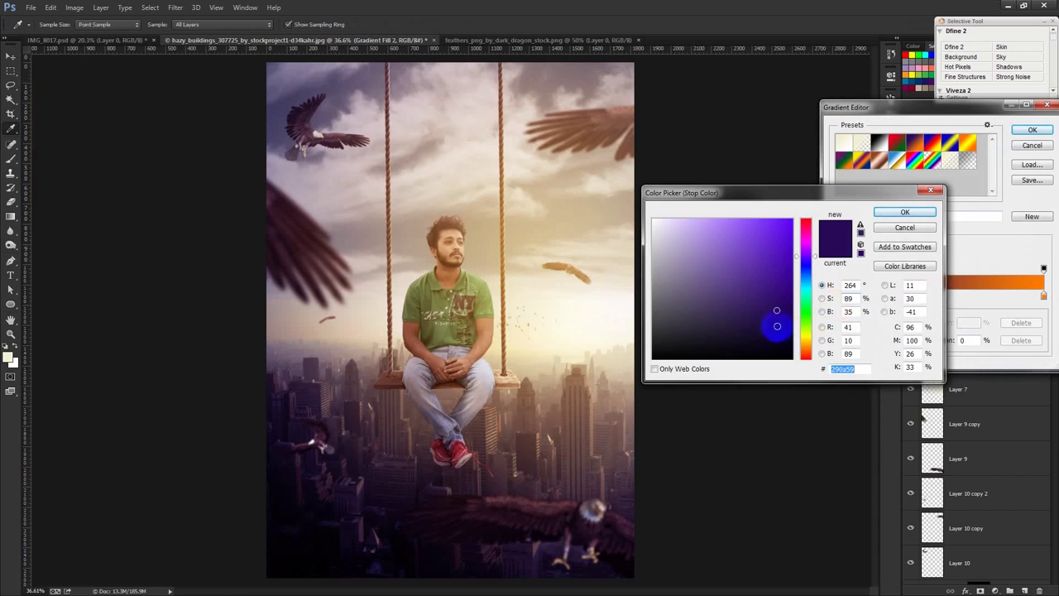
drag(732, 330, 668, 320)
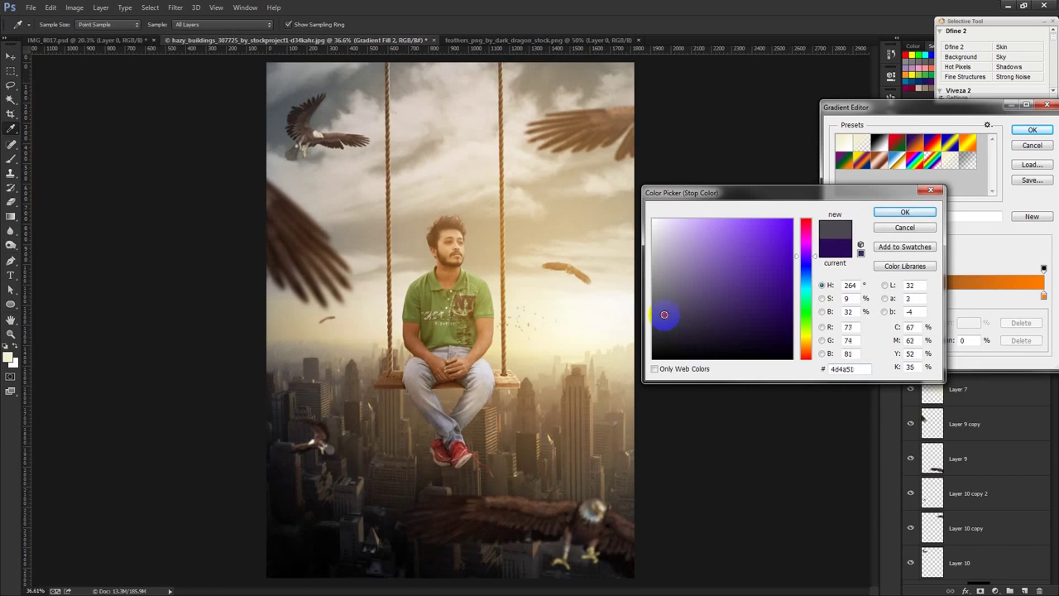
drag(686, 301, 684, 296)
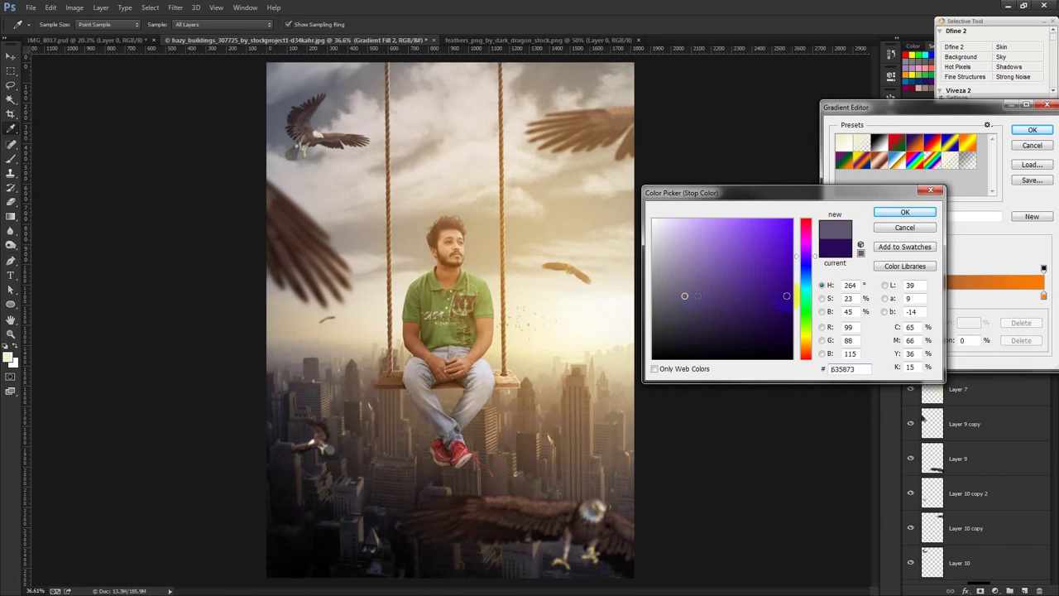
drag(808, 276, 808, 283)
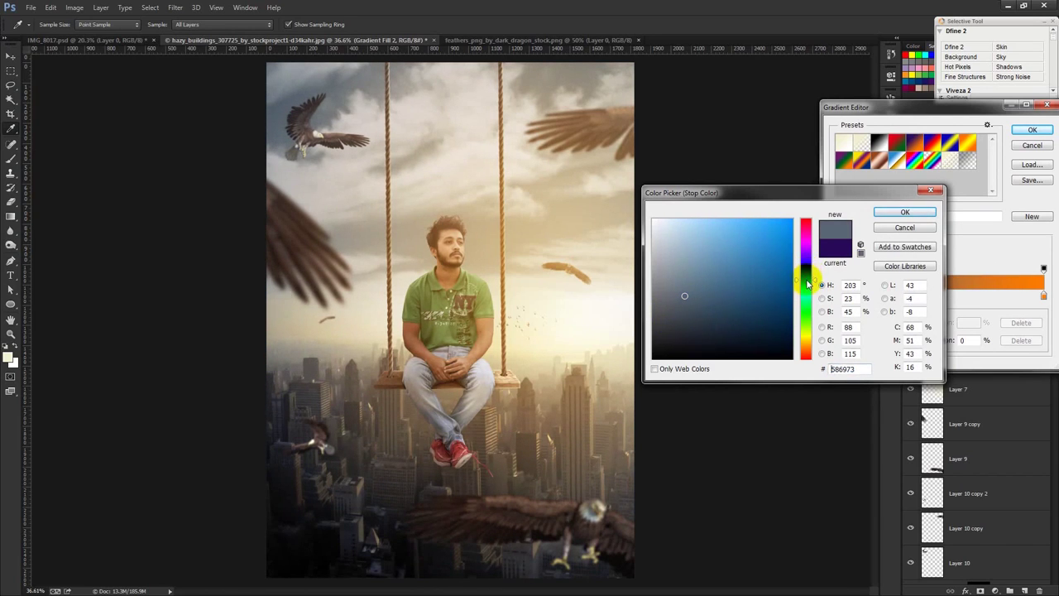
click(893, 211)
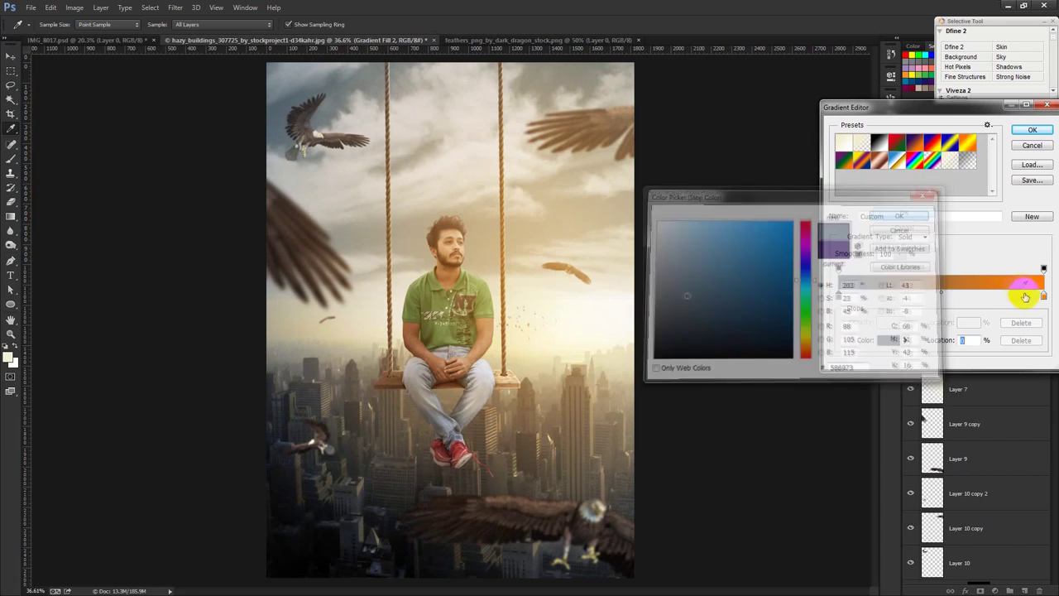
- Change the right gradient stop to golden orange #f1ba36 and accept the gradient
double_click(1042, 295)
mouse_move(776, 258)
mouse_down()
mouse_move(743, 265)
mouse_move(752, 219)
mouse_move(732, 230)
mouse_up()
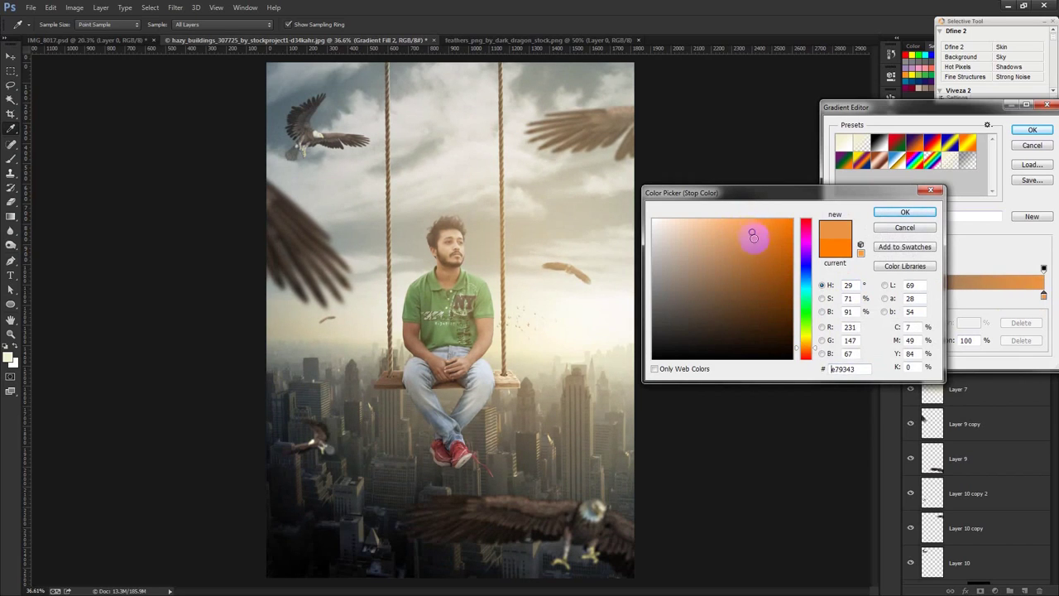
mouse_move(811, 349)
mouse_down()
mouse_move(807, 368)
mouse_move(807, 279)
mouse_move(810, 346)
mouse_up()
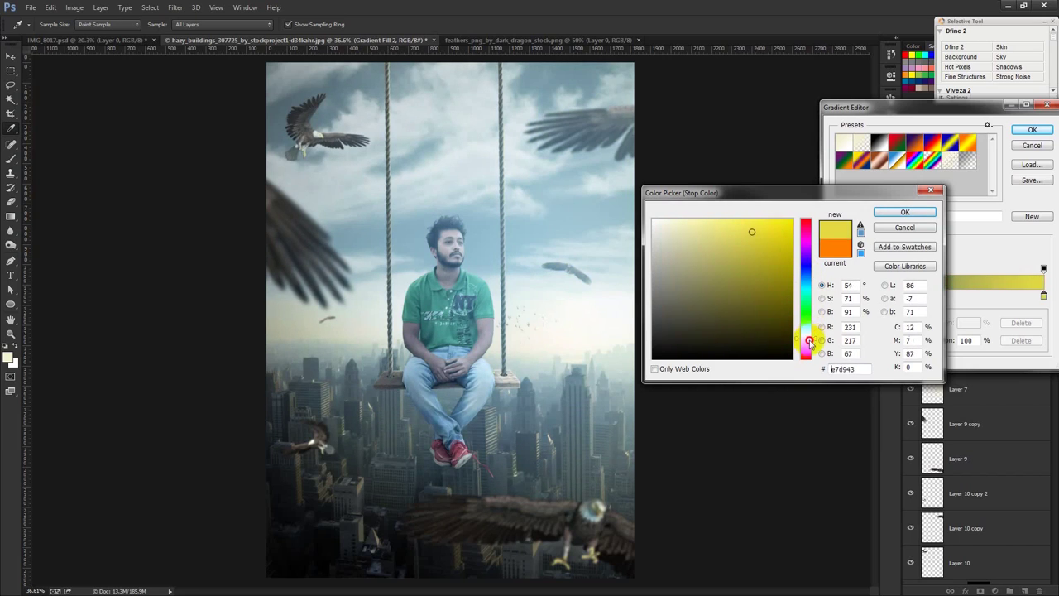
mouse_move(751, 231)
mouse_down()
mouse_move(730, 235)
mouse_move(761, 226)
mouse_up()
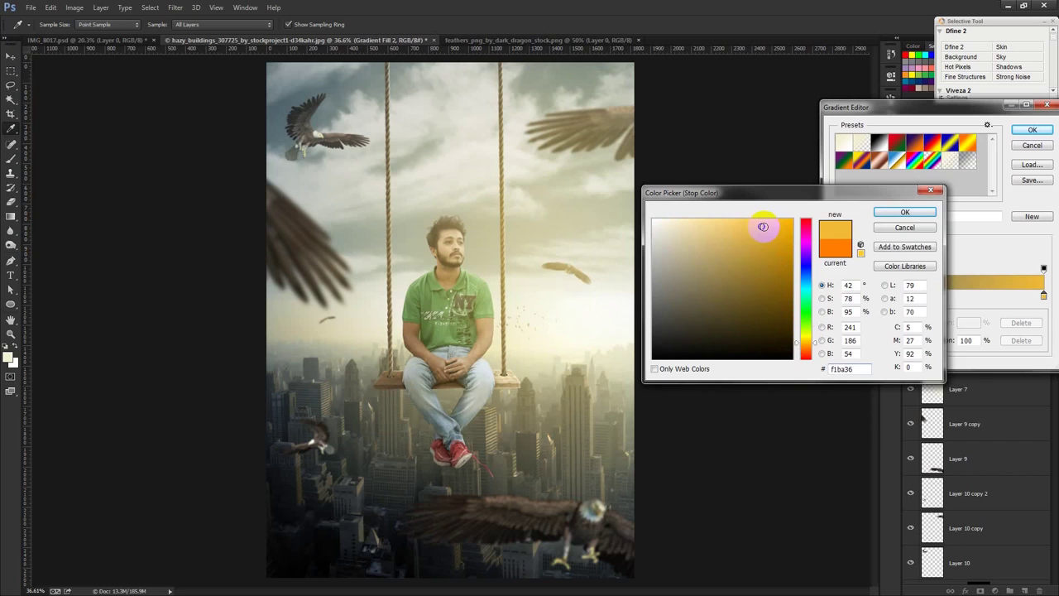
click(904, 212)
click(1032, 130)
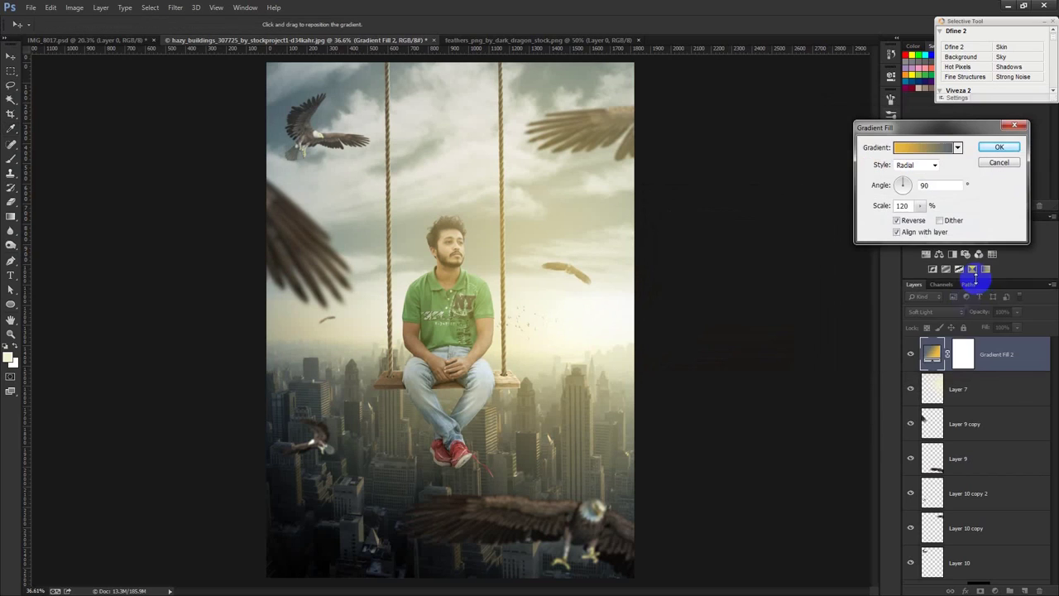
- Set Gradient Fill 2 to 110% scale at 63.43° and drop its opacity to 61%
click(918, 210)
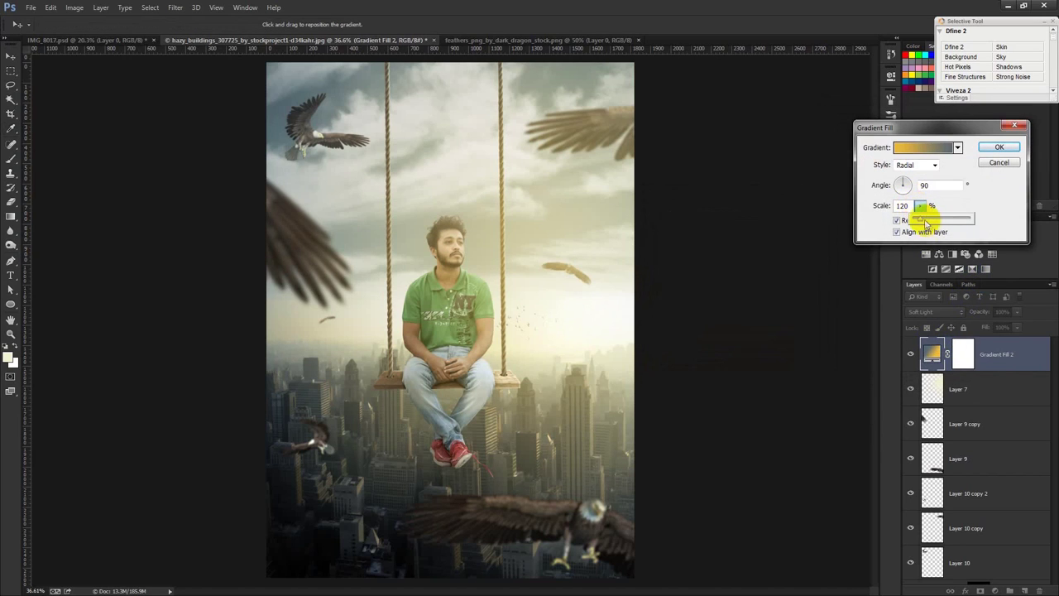
drag(924, 222, 925, 222)
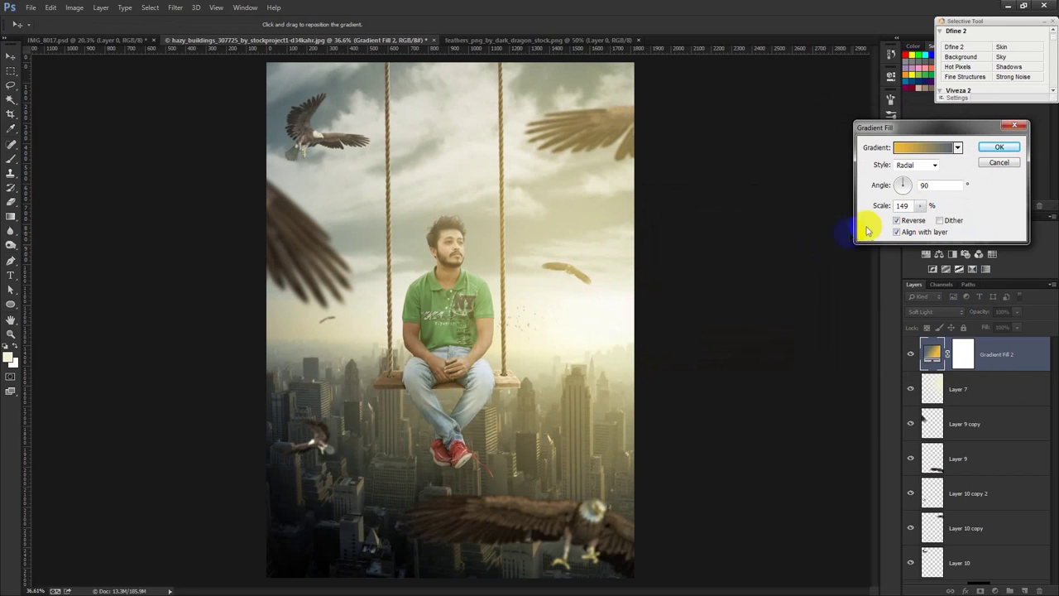
click(919, 205)
drag(919, 222, 919, 224)
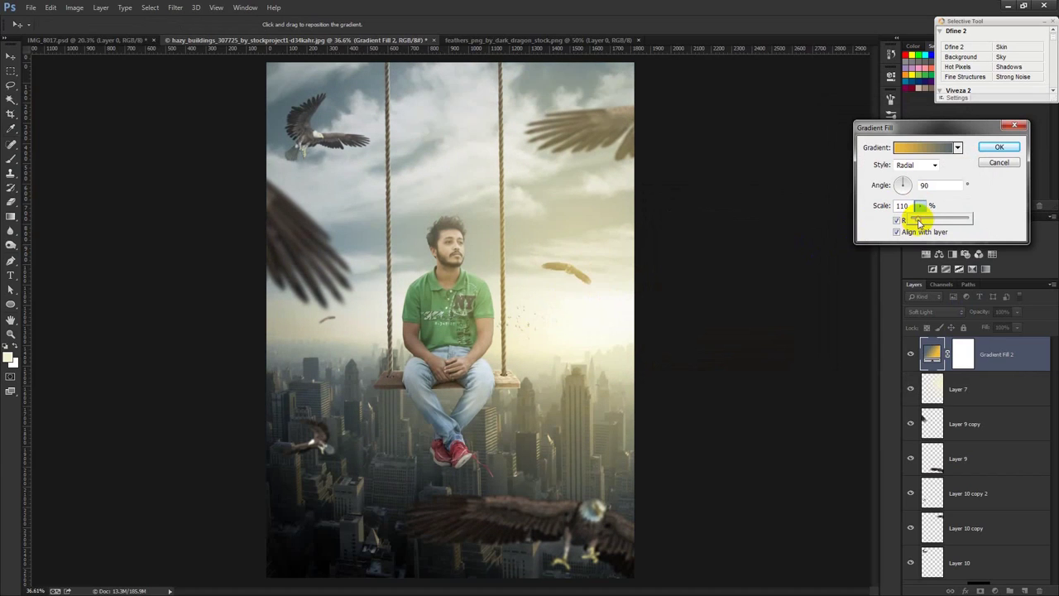
drag(903, 185, 908, 179)
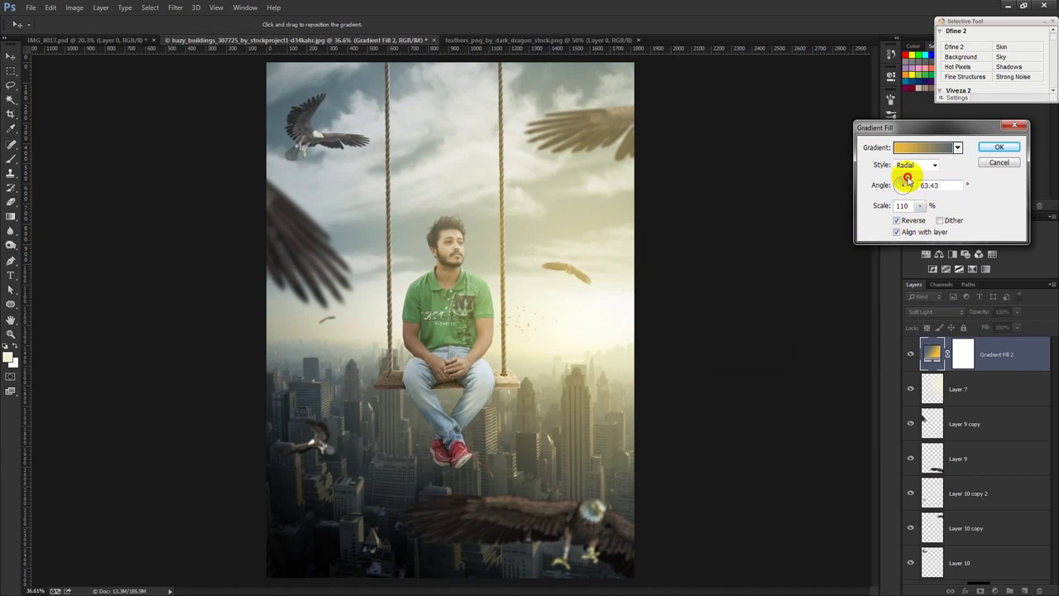
click(997, 146)
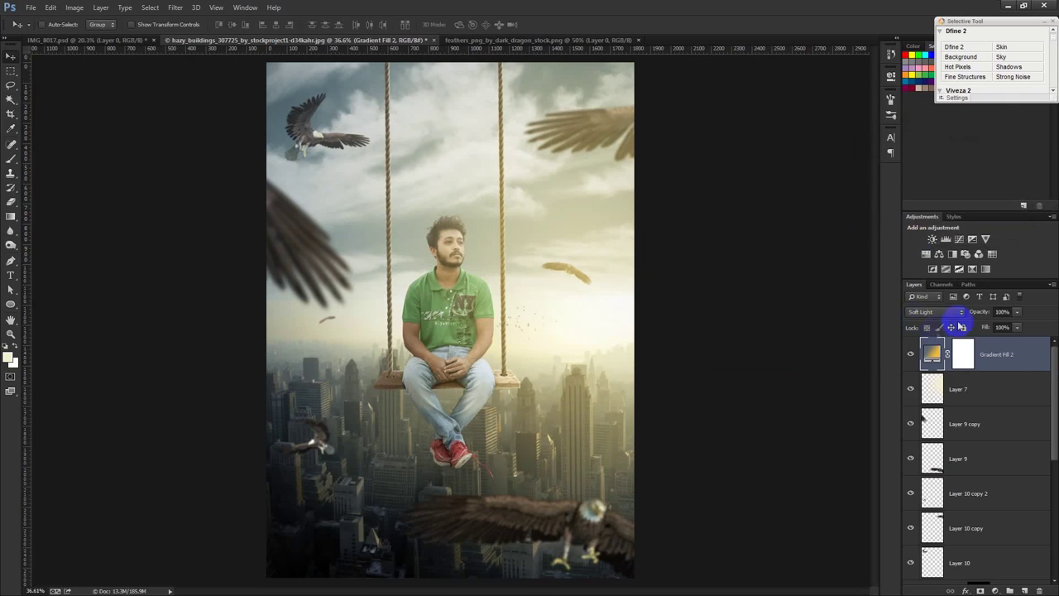
mouse_move(982, 315)
mouse_down()
mouse_move(963, 310)
mouse_move(953, 324)
mouse_up()
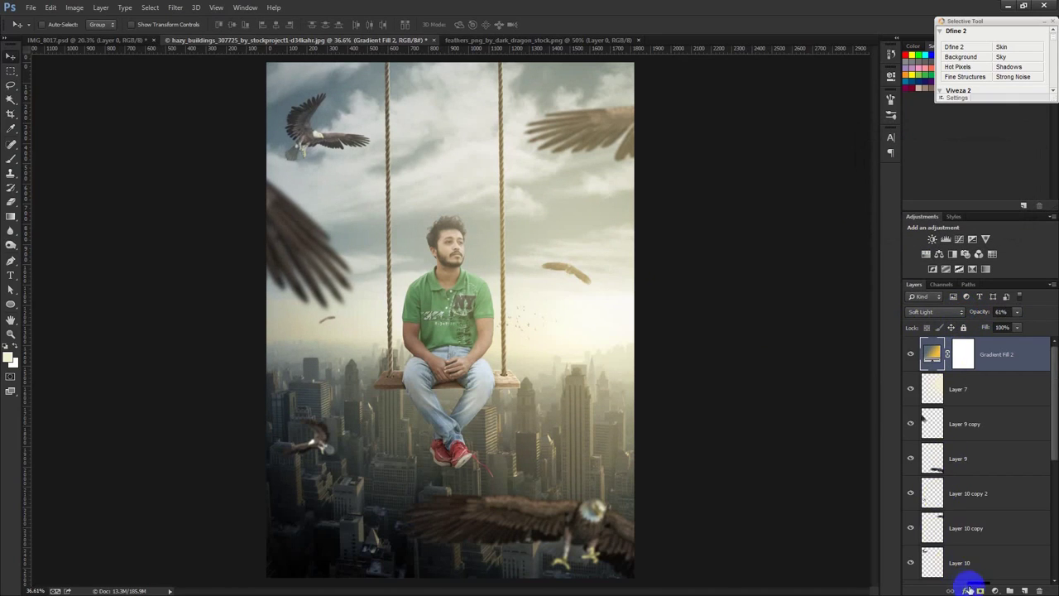
click(995, 590)
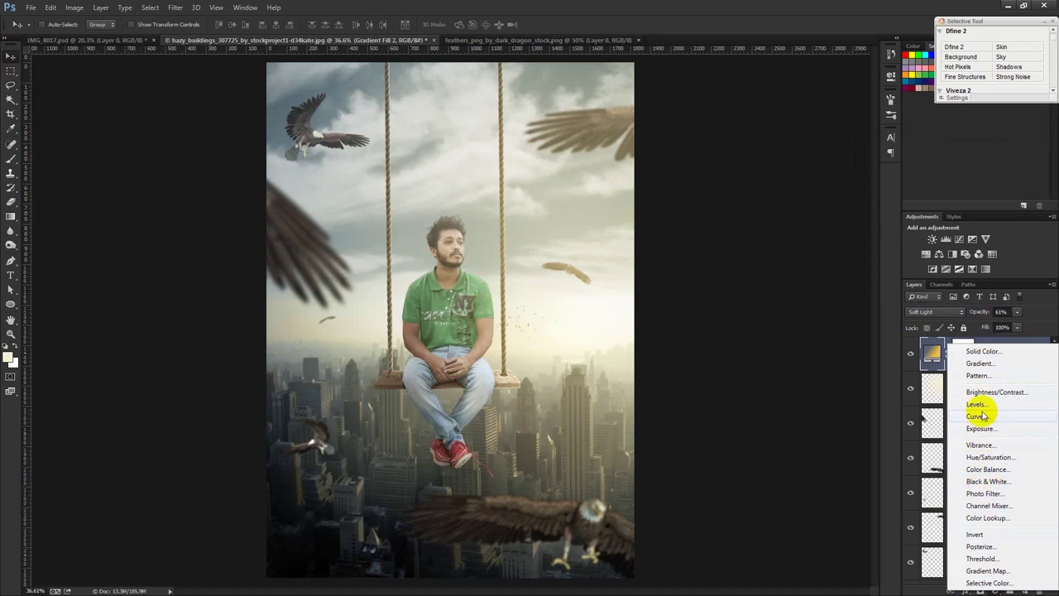
- Add a Color Balance 1 layer above Gradient Fill 2 with midtones -12, -14, +19
click(986, 470)
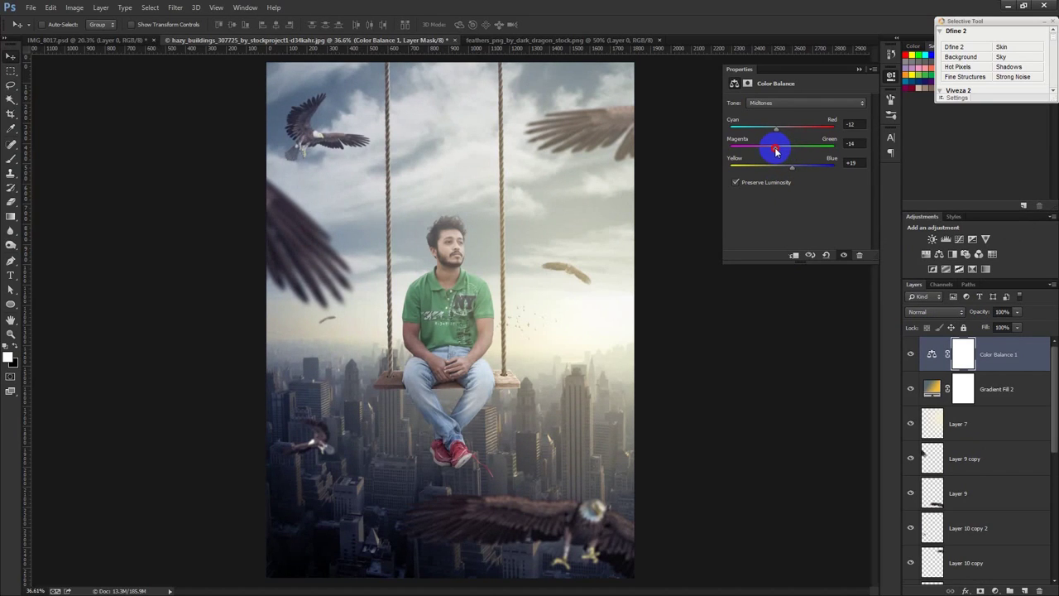
click(859, 71)
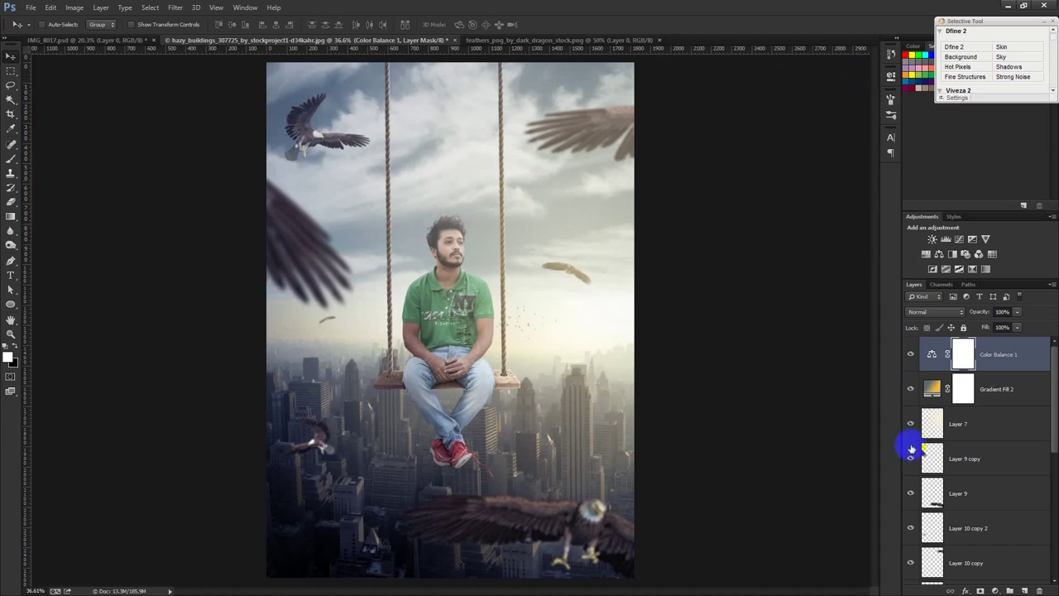
scroll(927, 463, down, 3)
scroll(981, 546, down, 3)
scroll(981, 542, down, 2)
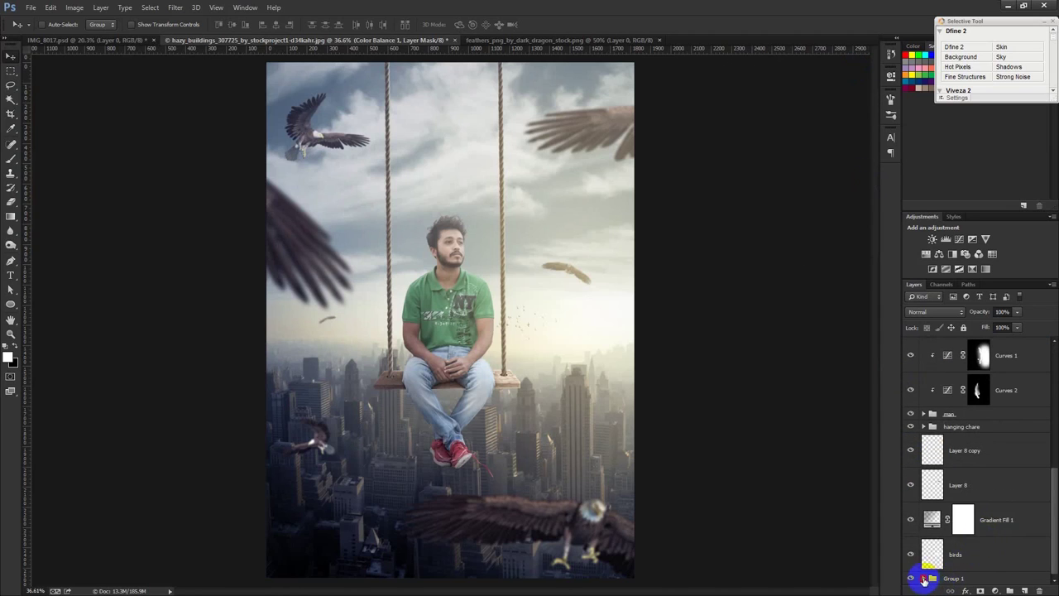
- Apply a 2.9-pixel Gaussian Blur to the city Layer 0 in Group 1
click(923, 578)
scroll(931, 563, down, 3)
click(1004, 500)
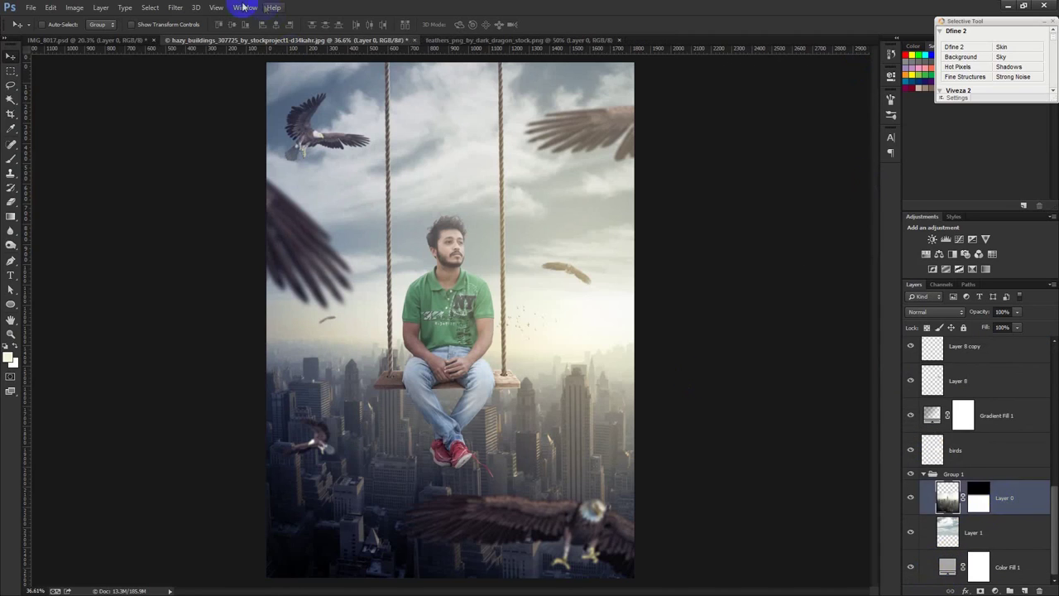
click(176, 9)
click(177, 10)
click(177, 10)
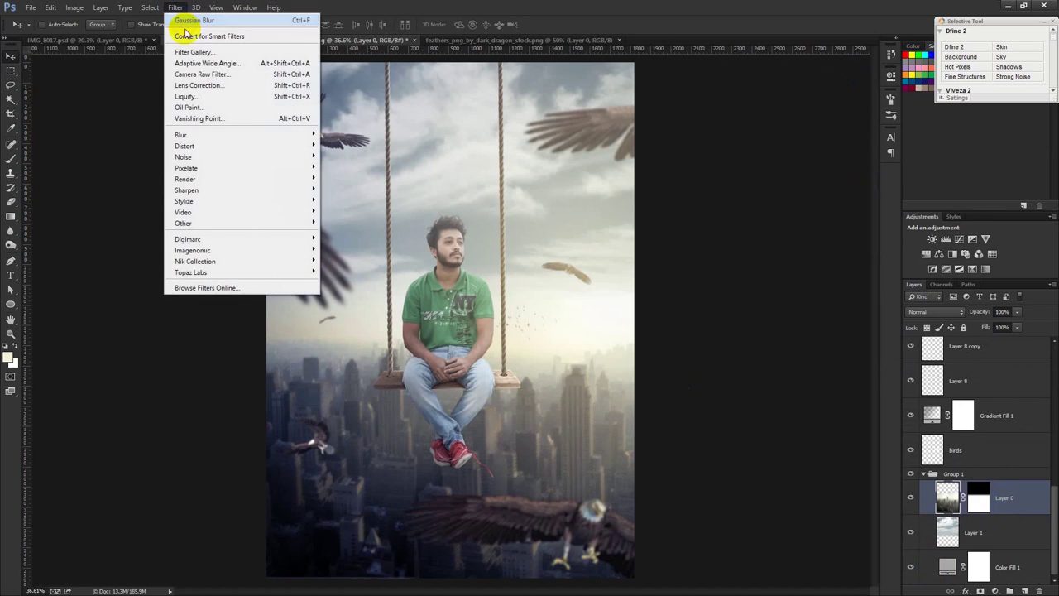
click(699, 337)
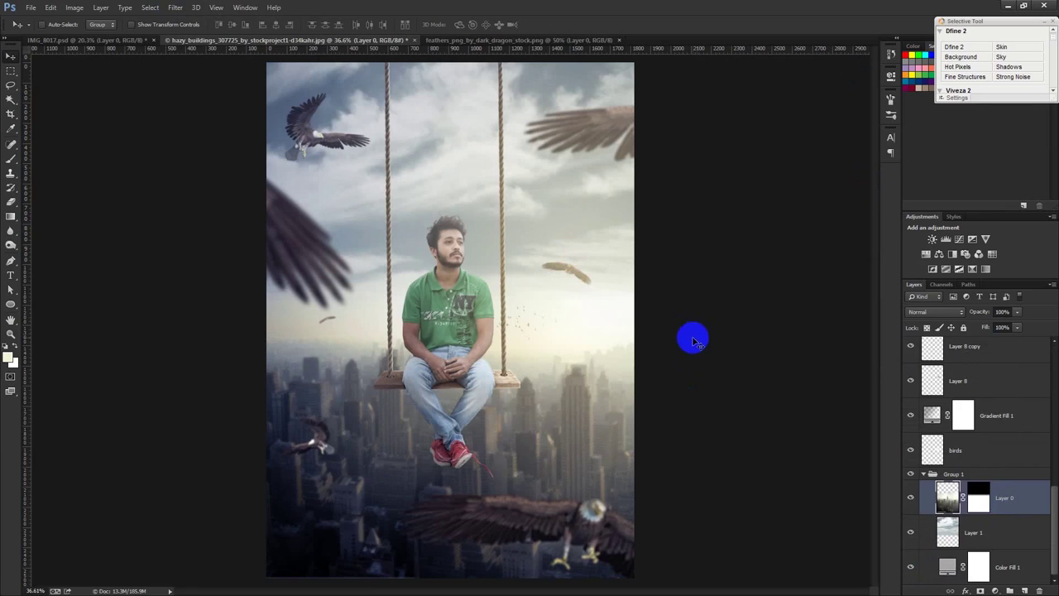
click(176, 8)
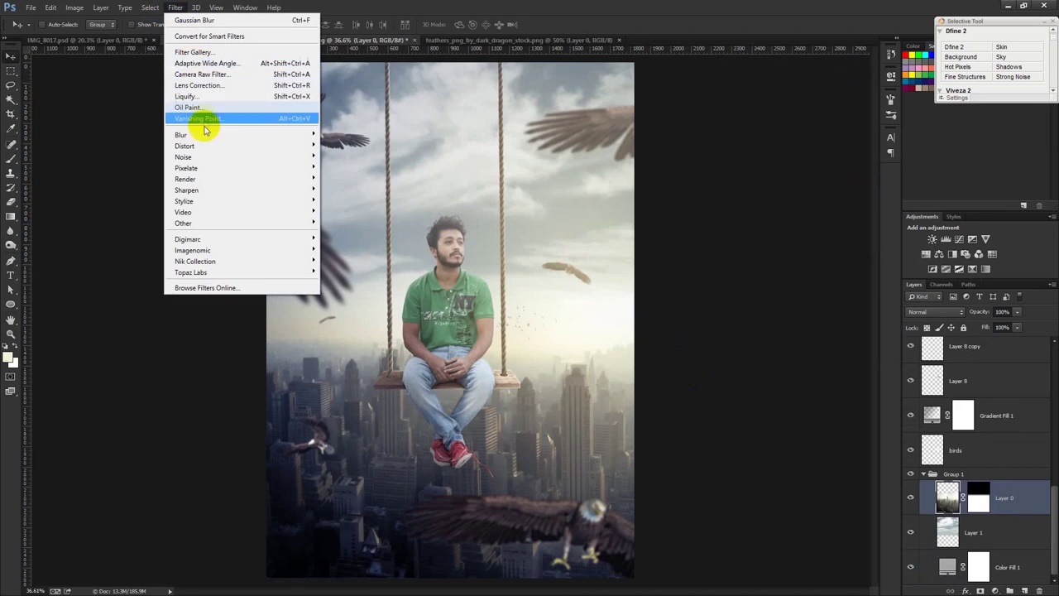
mouse_move(180, 134)
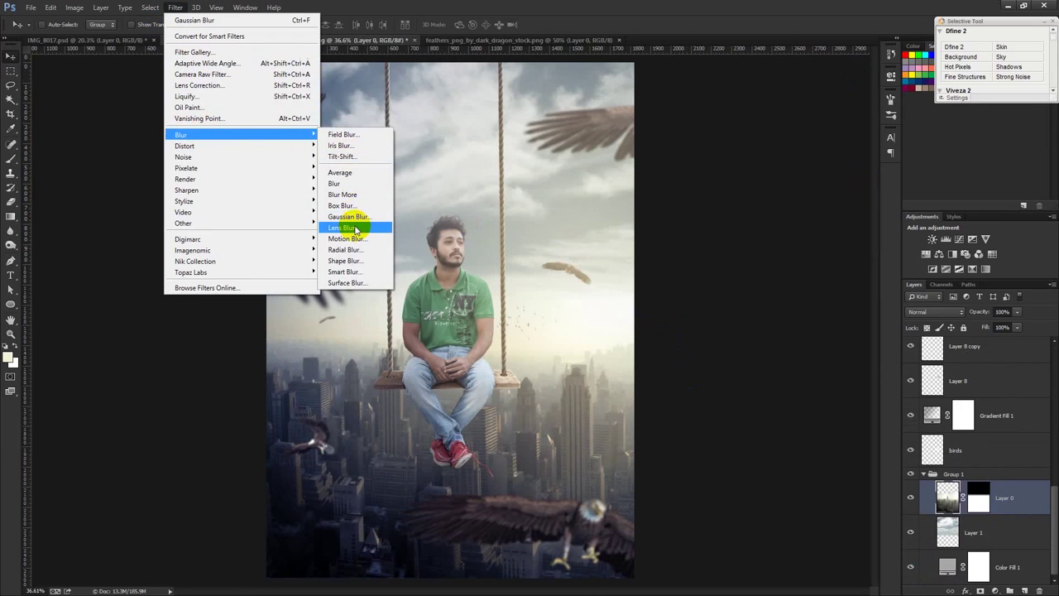
click(352, 216)
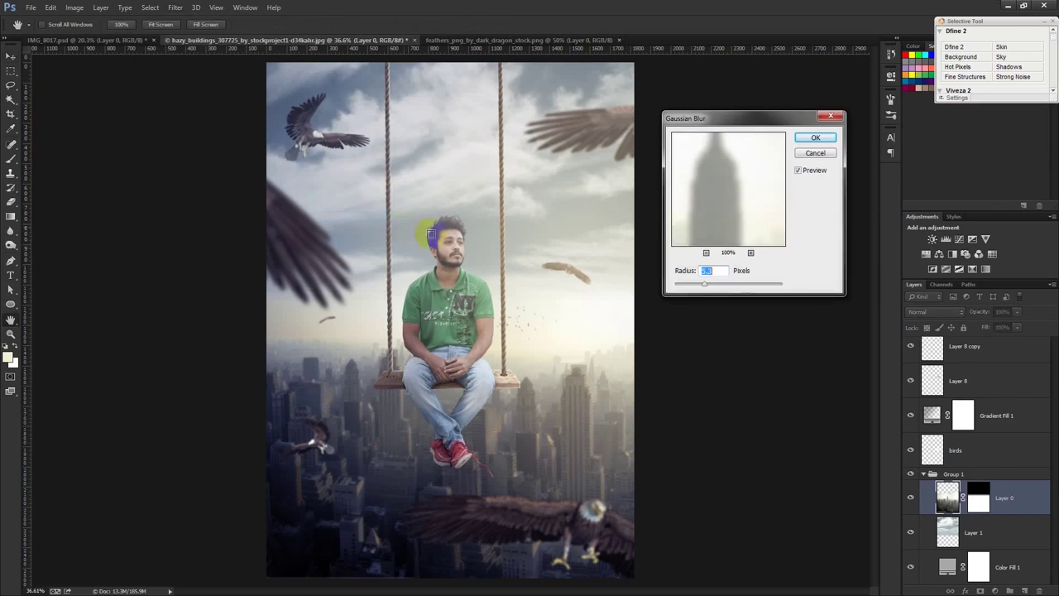
click(702, 286)
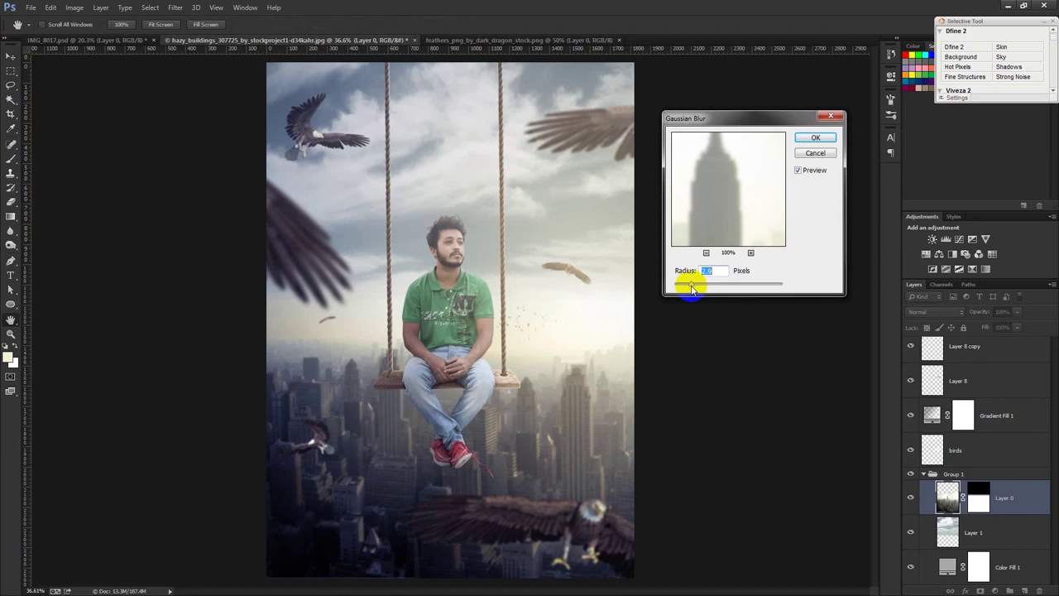
click(813, 138)
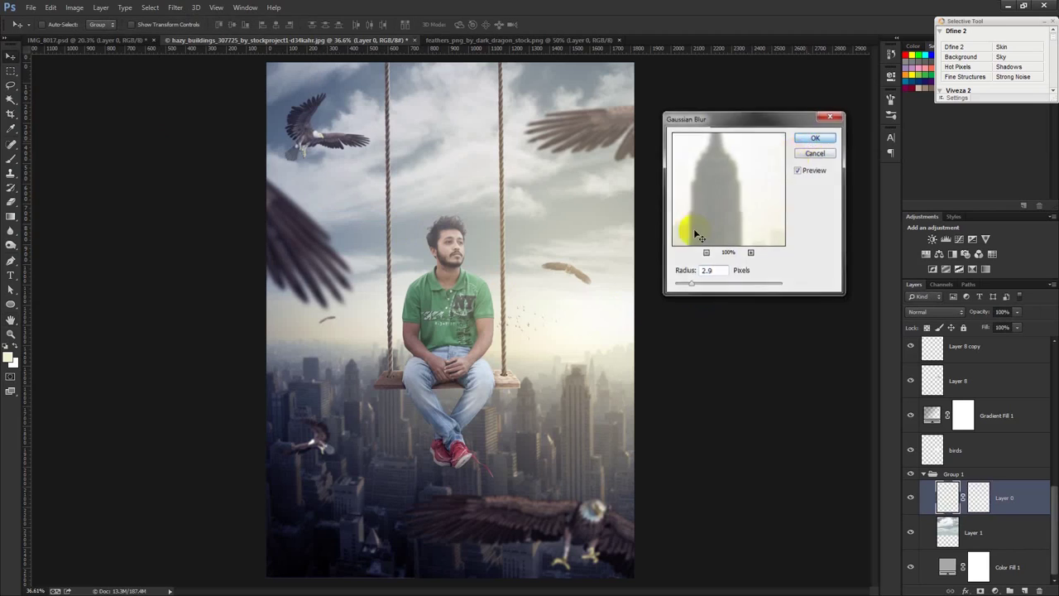
- Free-transform the blurred city layer to enlarge it beyond the canvas edges
key(ctrl+minus)
key(ctrl+minus)
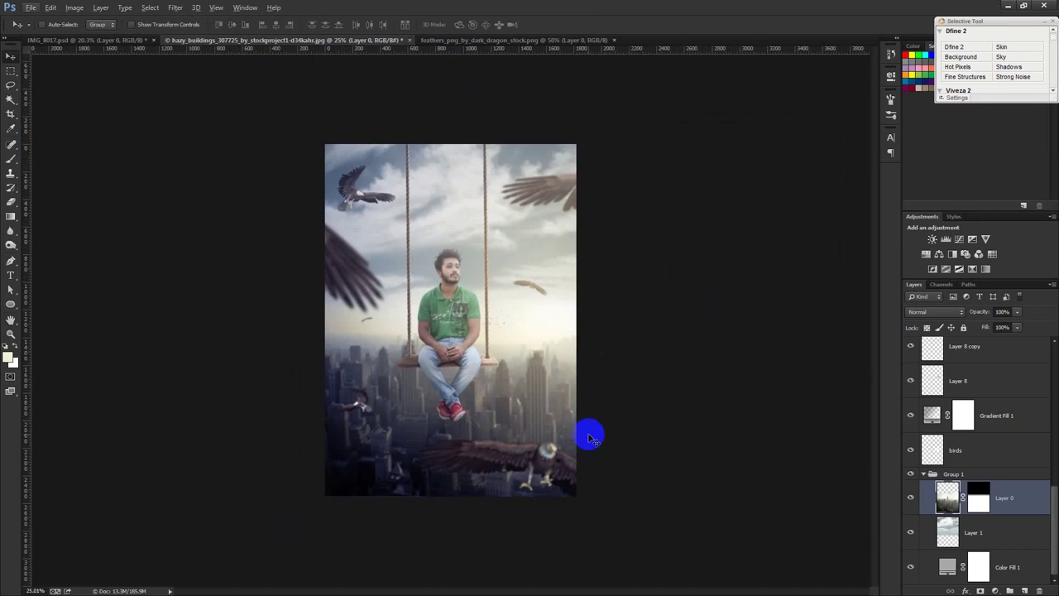
key(ctrl+t)
drag(322, 556, 314, 560)
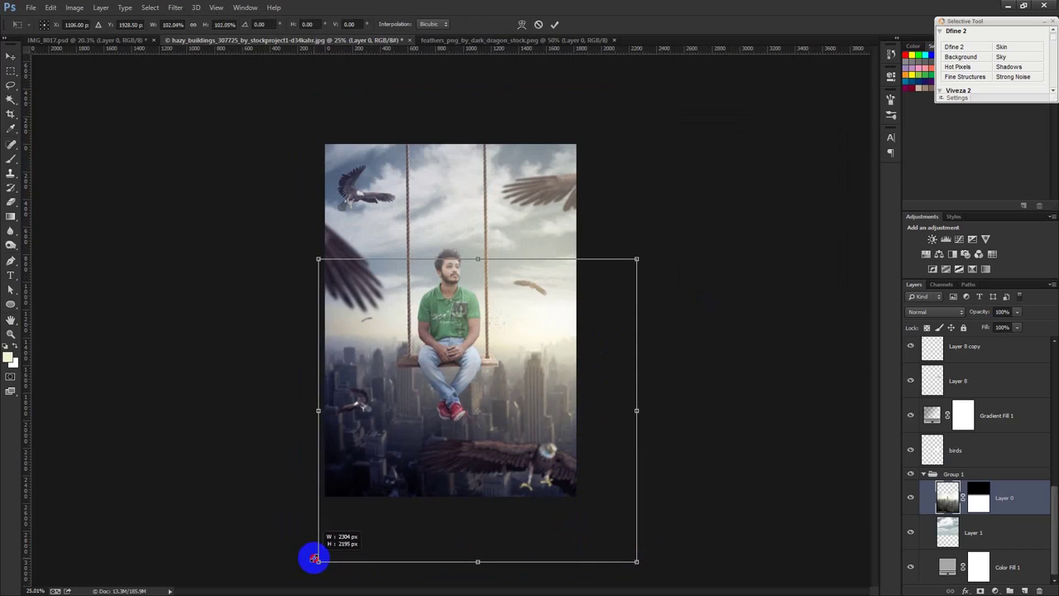
click(555, 24)
key(ctrl+0)
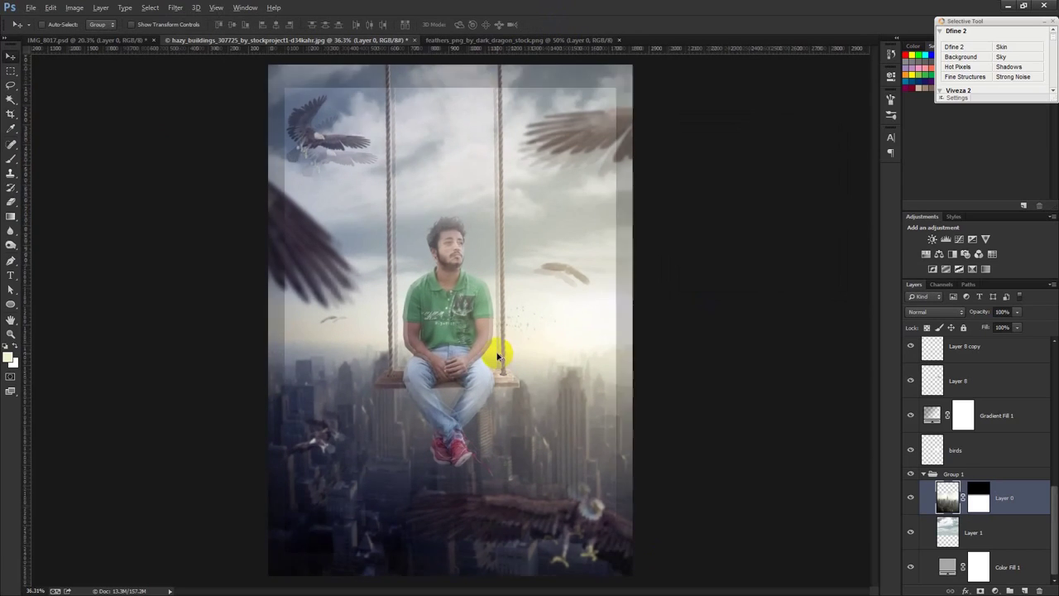
scroll(992, 358, up, 3)
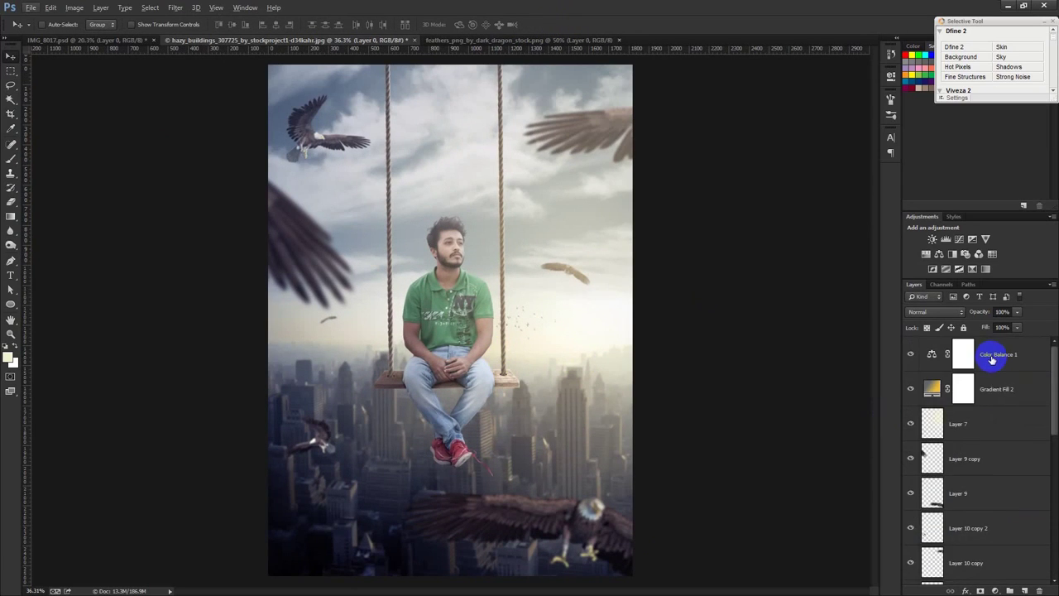
- Deepen Gradient Fill 2's right stop to orange-gold #efac0b
click(995, 355)
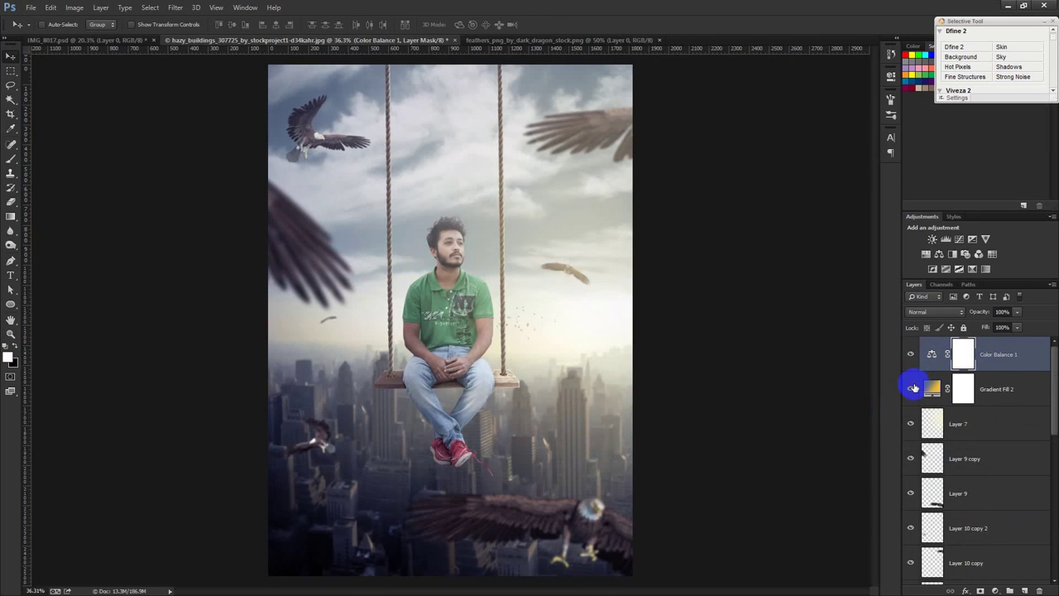
double_click(932, 388)
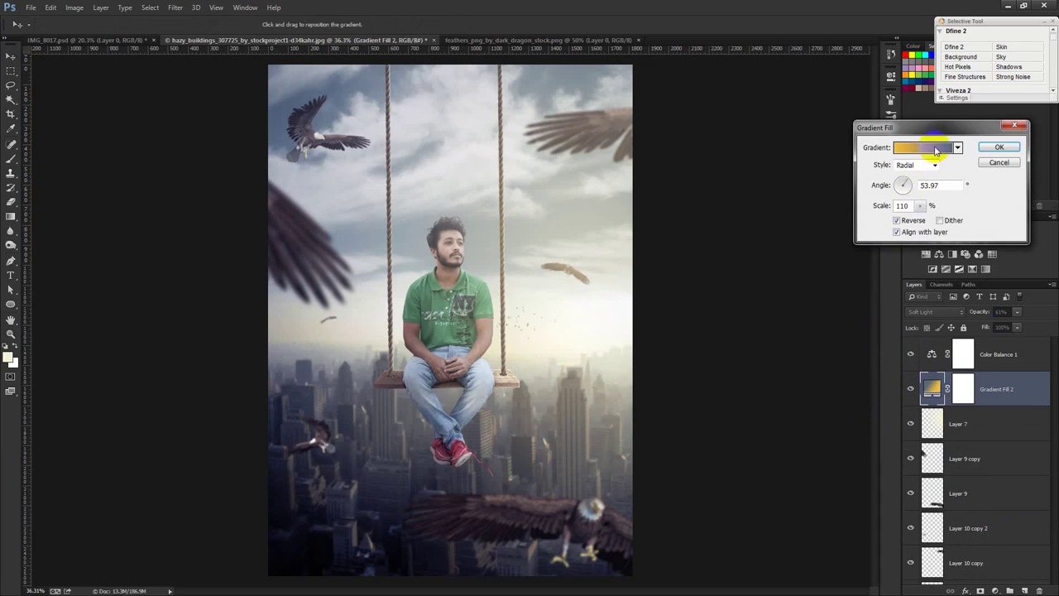
click(931, 151)
double_click(1043, 296)
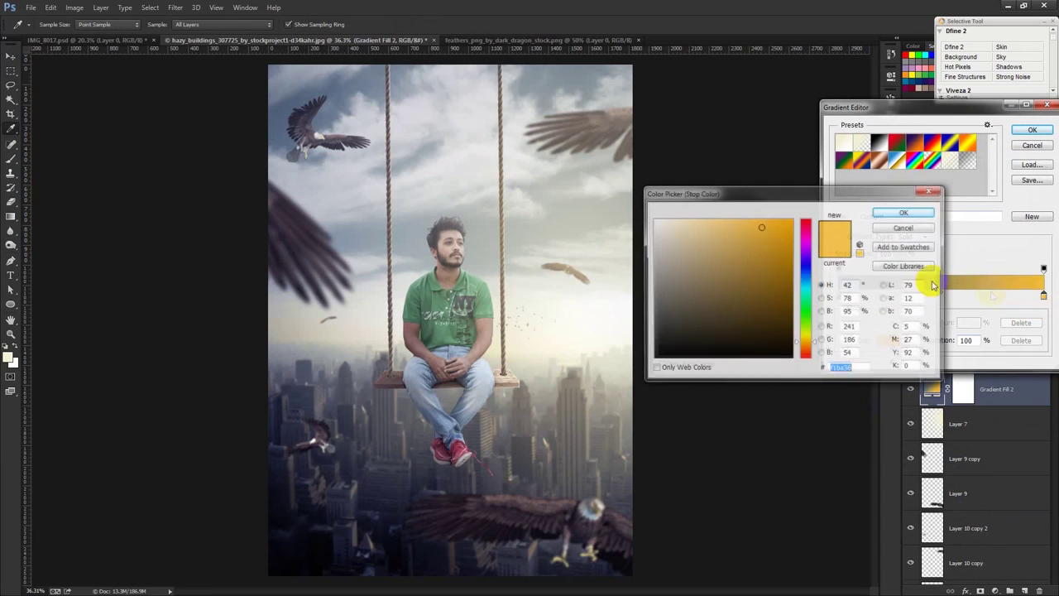
drag(773, 231, 786, 228)
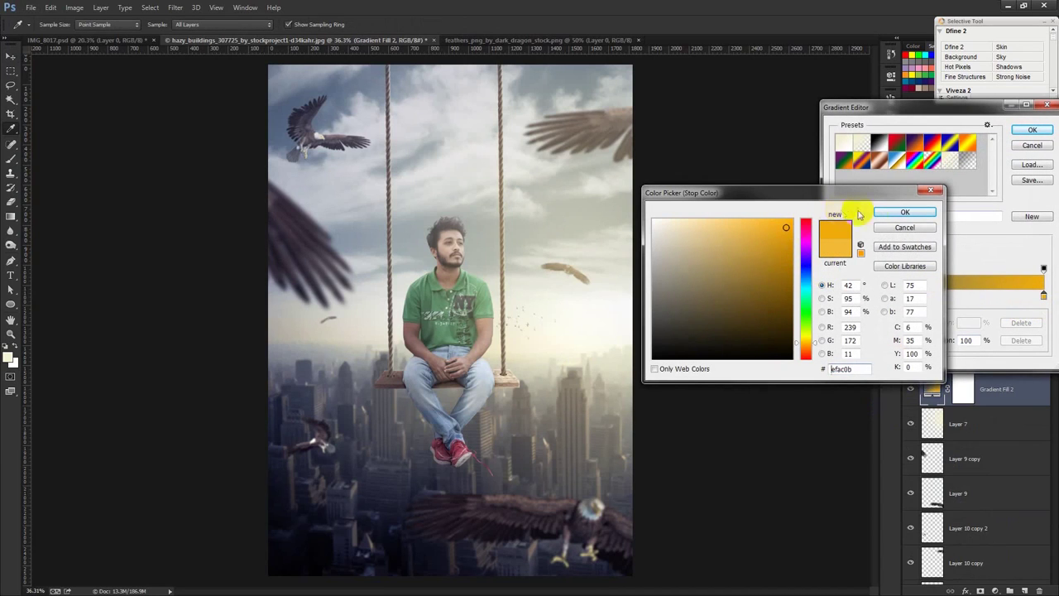
click(918, 212)
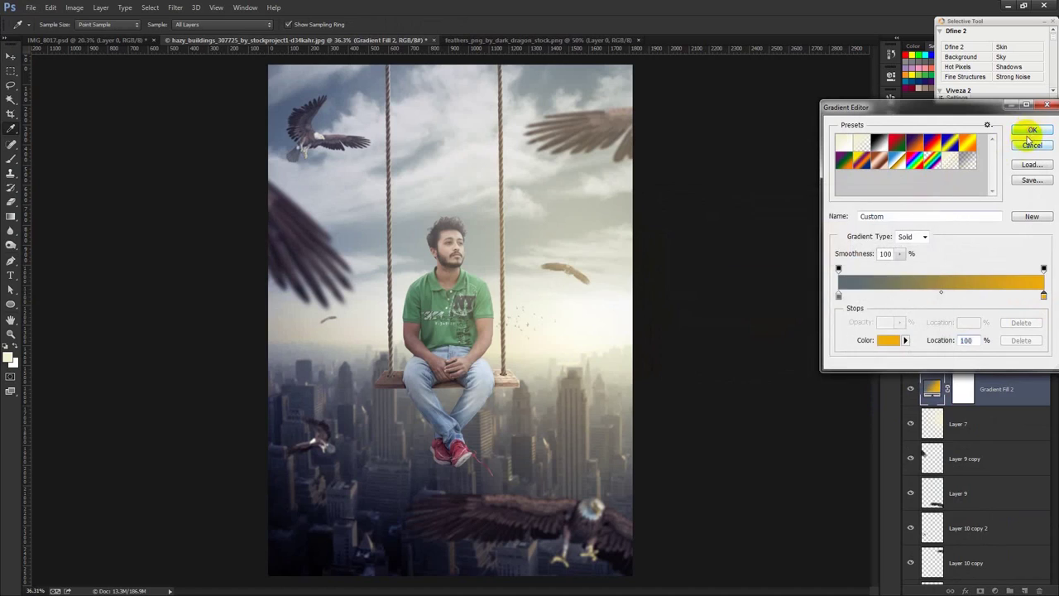
click(1032, 131)
- Confirm the gradient fill and set its opacity to 72%
click(999, 147)
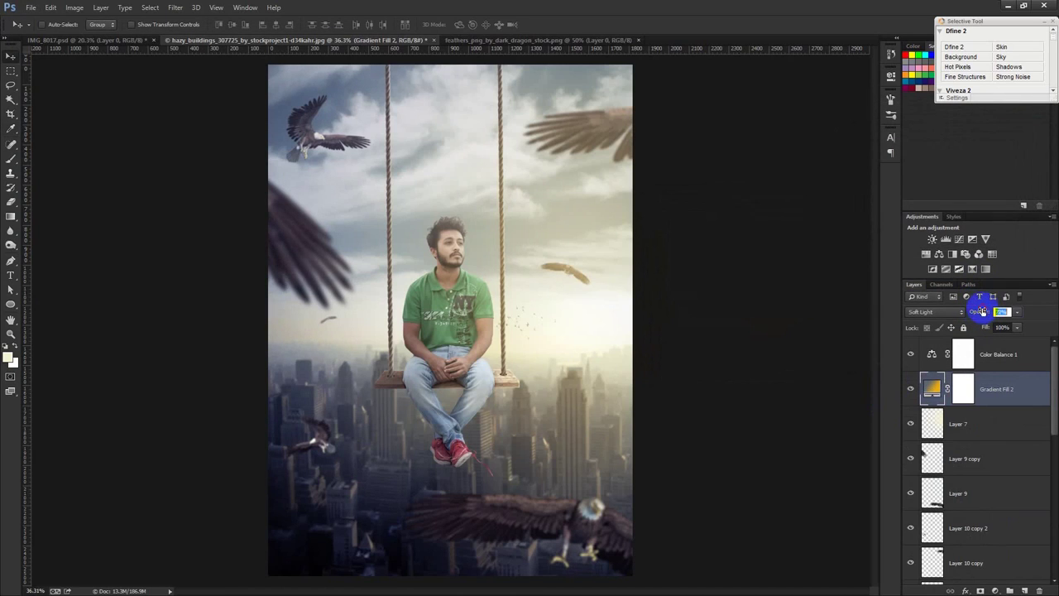
key(Return)
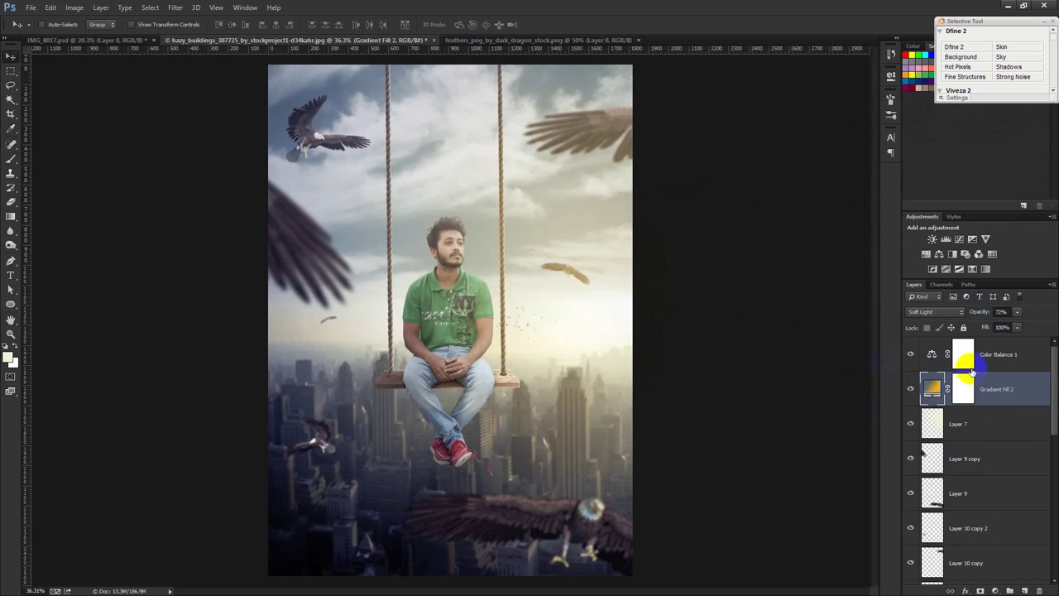
click(963, 354)
click(994, 590)
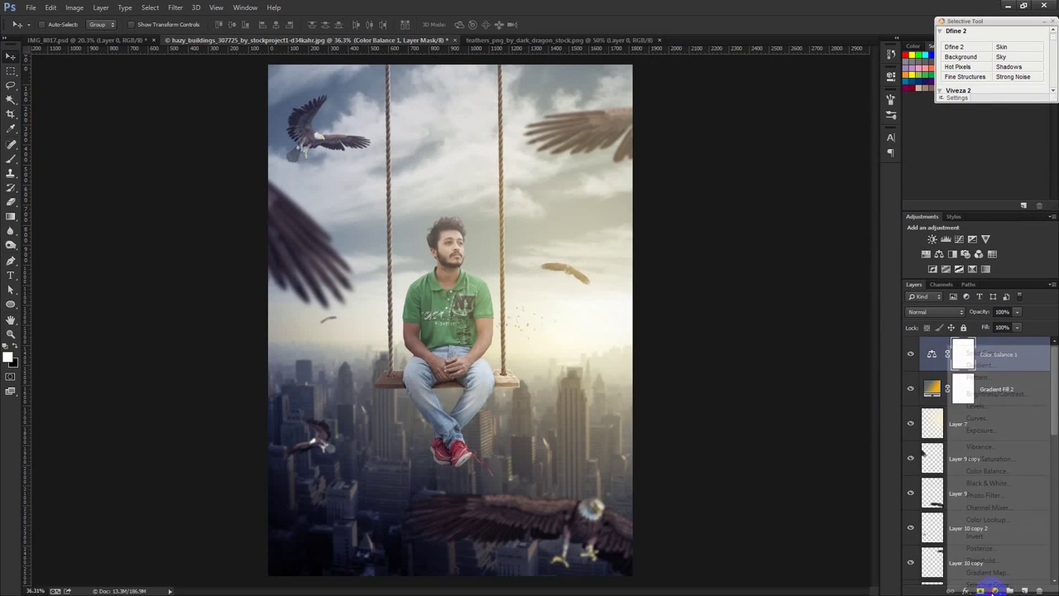
- Add a Curves 4 layer bending the Blue channel, then an empty Layer 11 on top
click(978, 418)
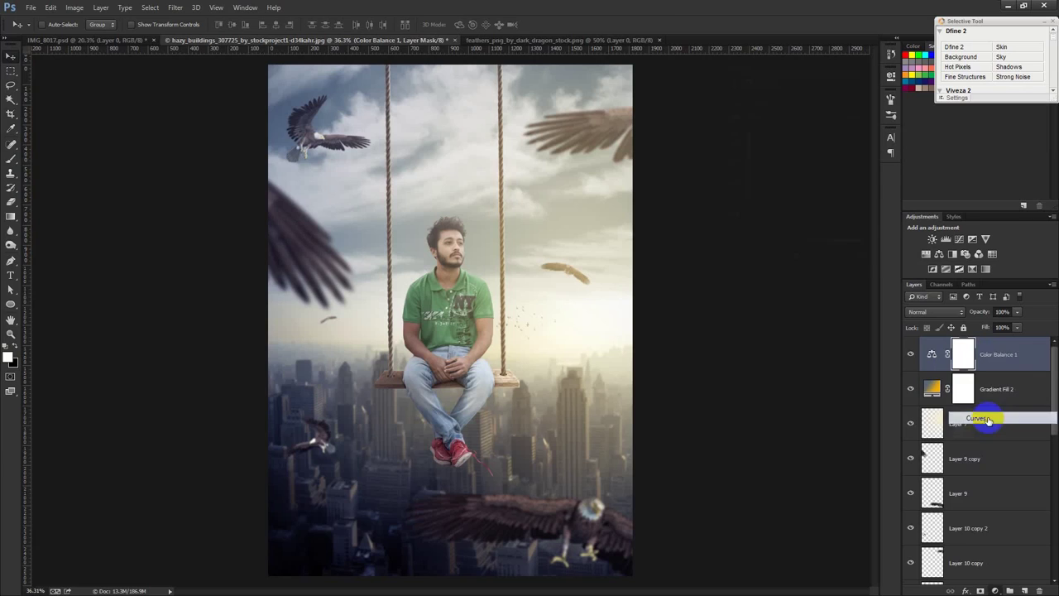
click(807, 123)
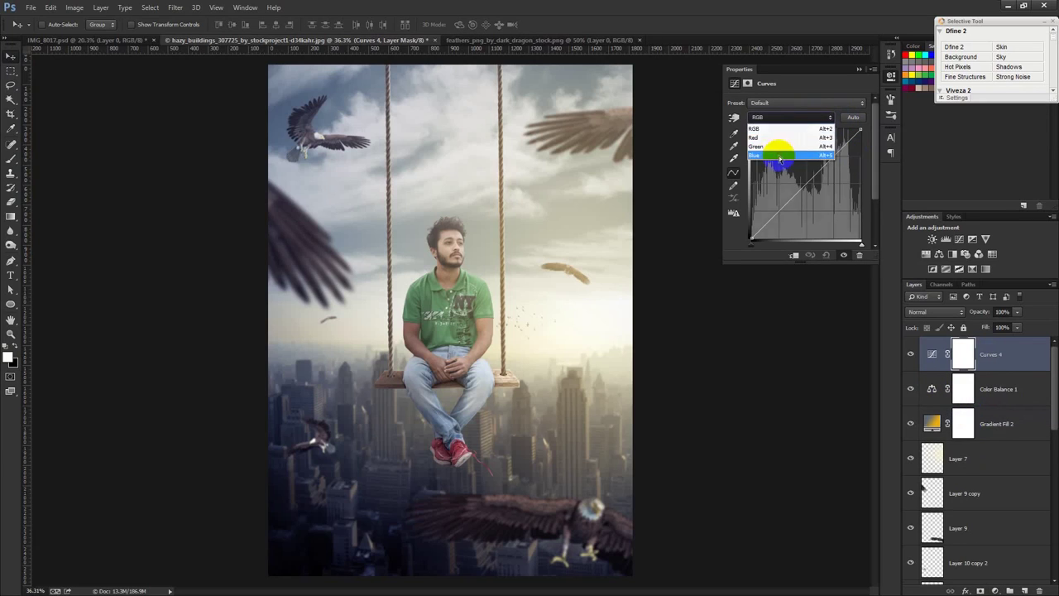
click(781, 158)
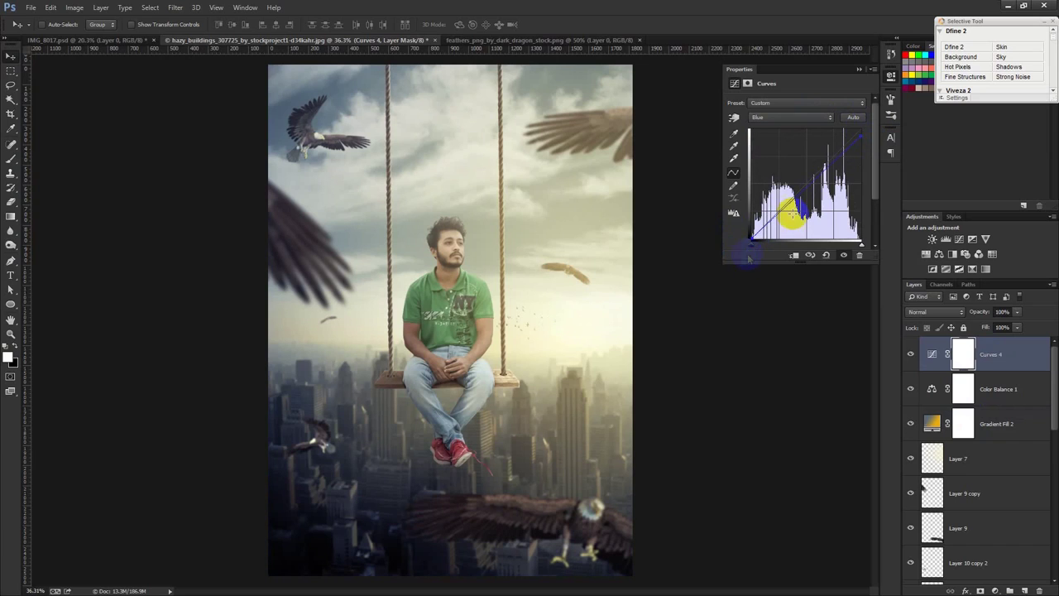
click(861, 71)
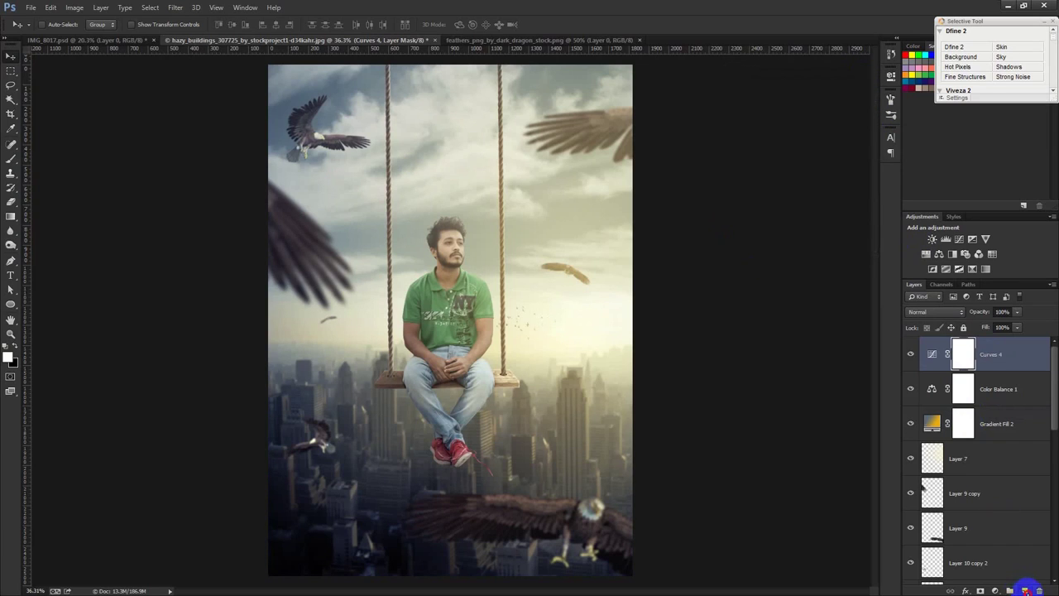
click(1025, 589)
click(74, 8)
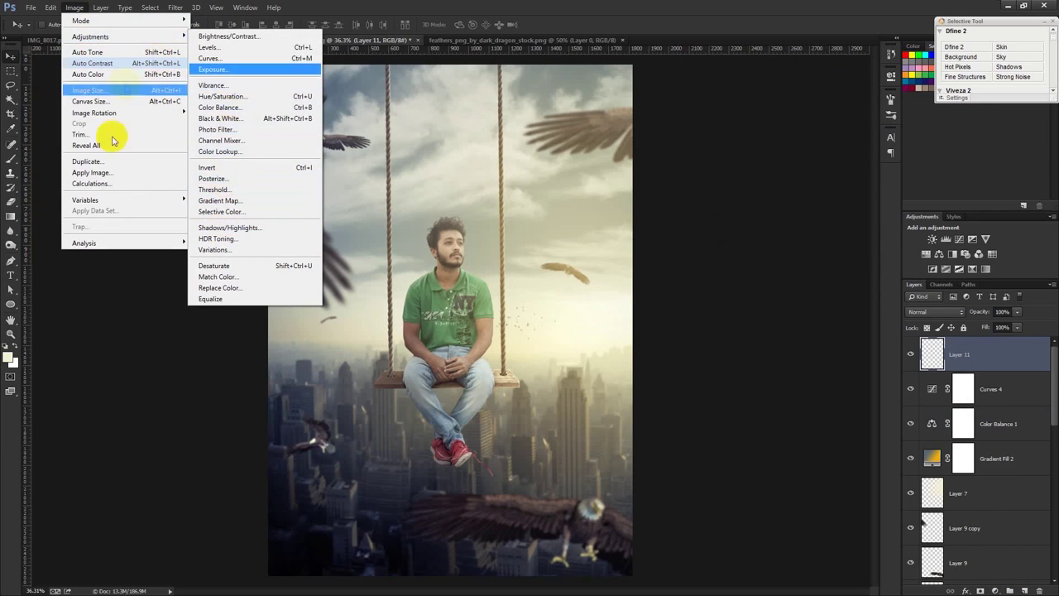
- Merge the visible composite into Layer 11 with Apply Image, then lift shadows in Camera Raw
click(104, 172)
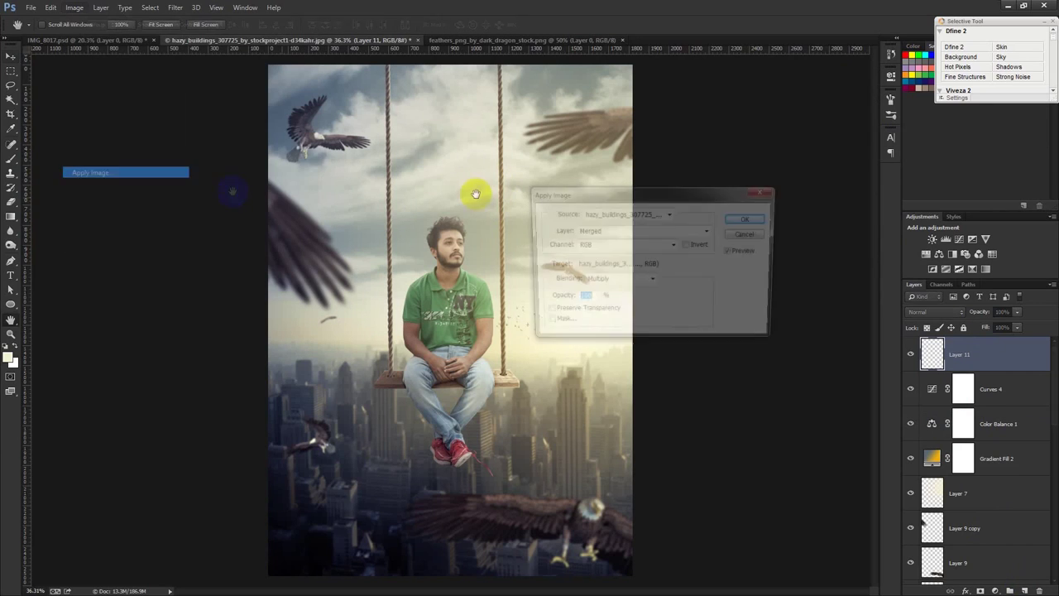
click(748, 219)
click(176, 7)
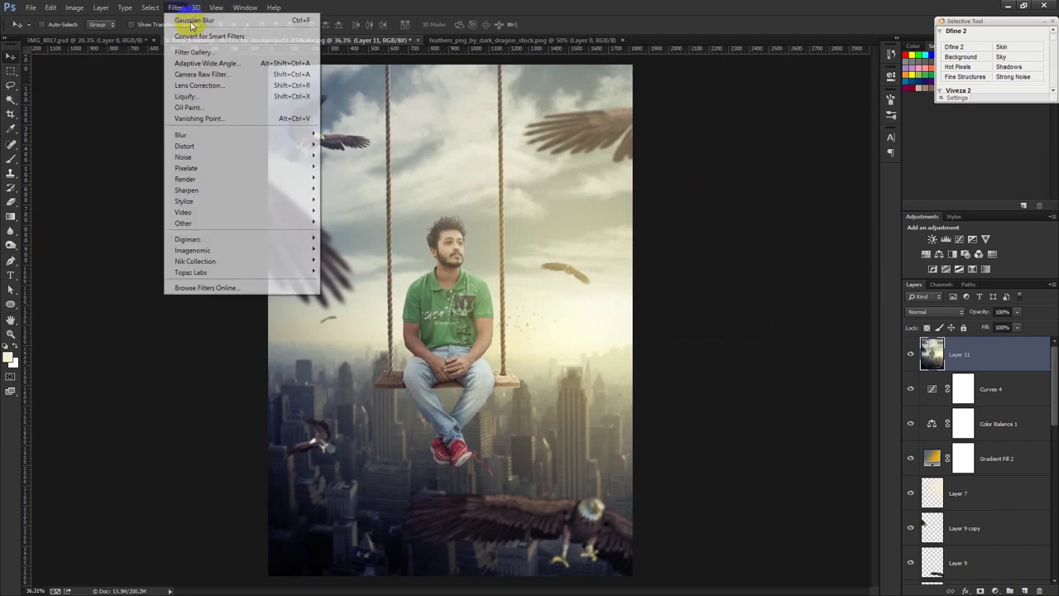
click(211, 73)
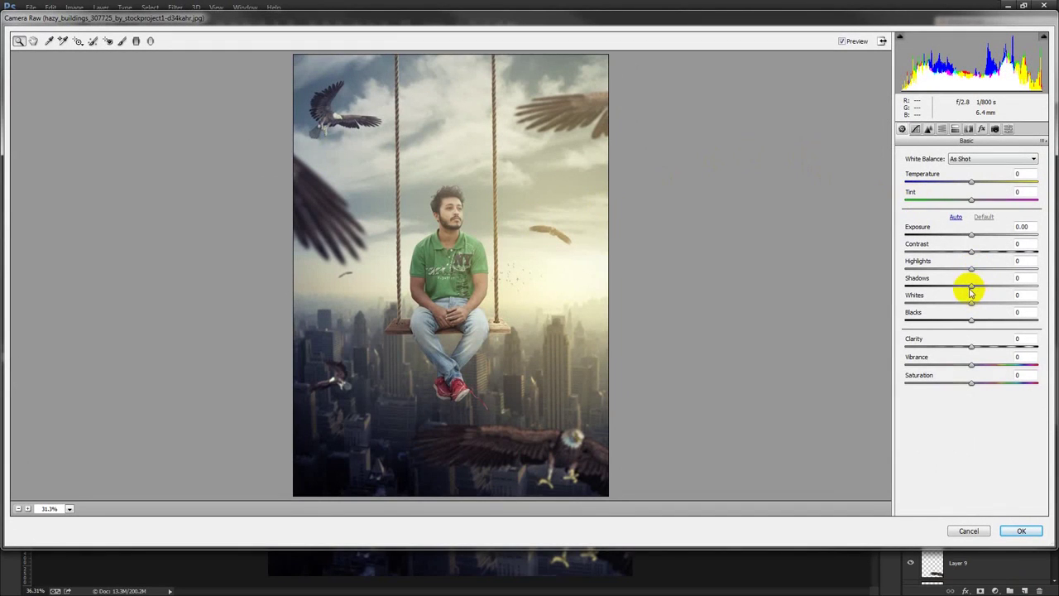
drag(973, 290, 981, 290)
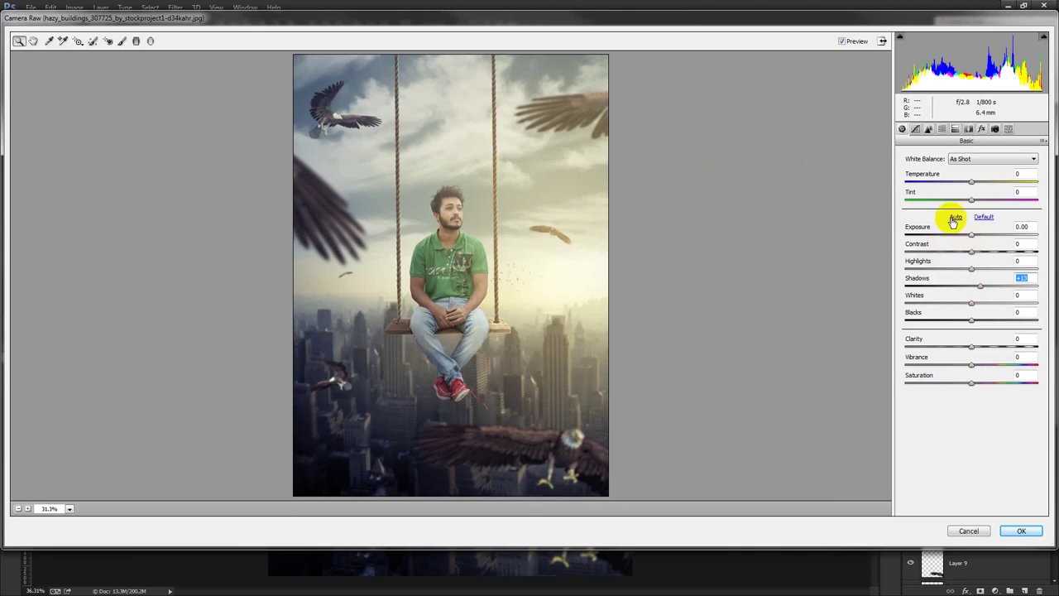
- Add a tilted Camera Raw graduated filter darkening the bottom of the image
click(137, 41)
mouse_move(399, 417)
mouse_down()
mouse_move(426, 273)
mouse_move(476, 157)
mouse_up()
drag(981, 207, 962, 212)
drag(401, 421, 364, 471)
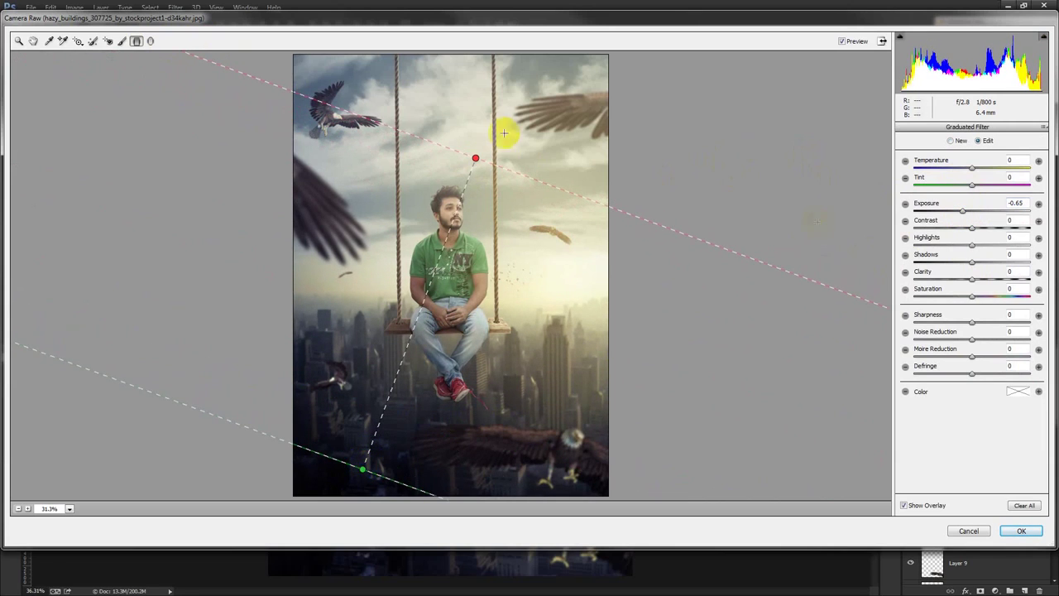
- Add a radial filter around the man darkening the outside, then apply Camera Raw
click(150, 41)
mouse_move(530, 252)
mouse_down()
mouse_move(653, 356)
mouse_move(678, 411)
mouse_up()
mouse_move(537, 249)
mouse_down()
mouse_move(579, 260)
mouse_move(572, 244)
mouse_up()
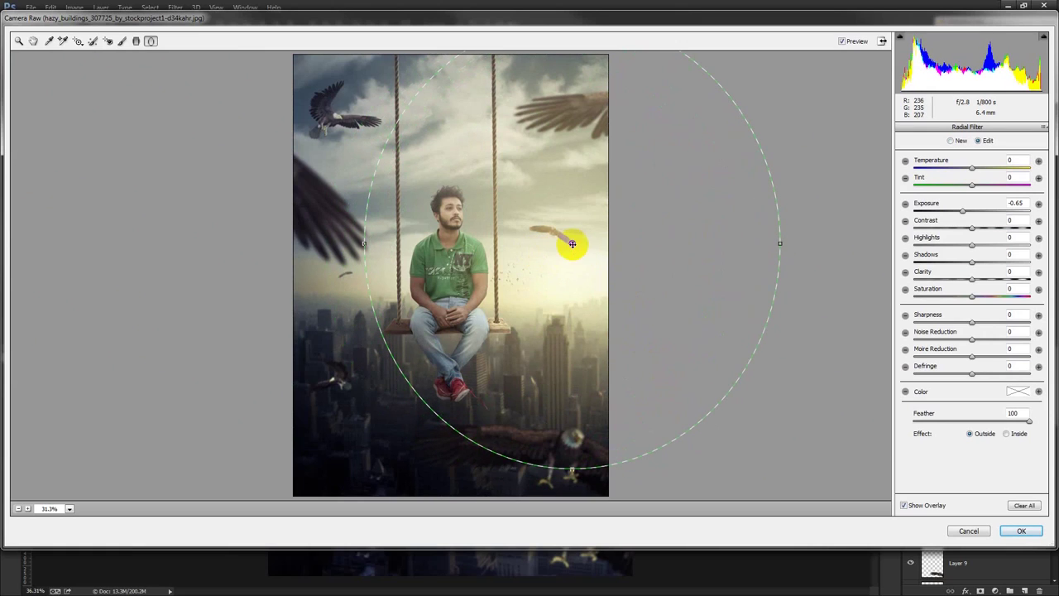
mouse_move(965, 210)
mouse_down()
mouse_move(950, 214)
mouse_move(986, 208)
mouse_move(954, 215)
mouse_move(981, 208)
mouse_move(971, 213)
mouse_up()
click(572, 472)
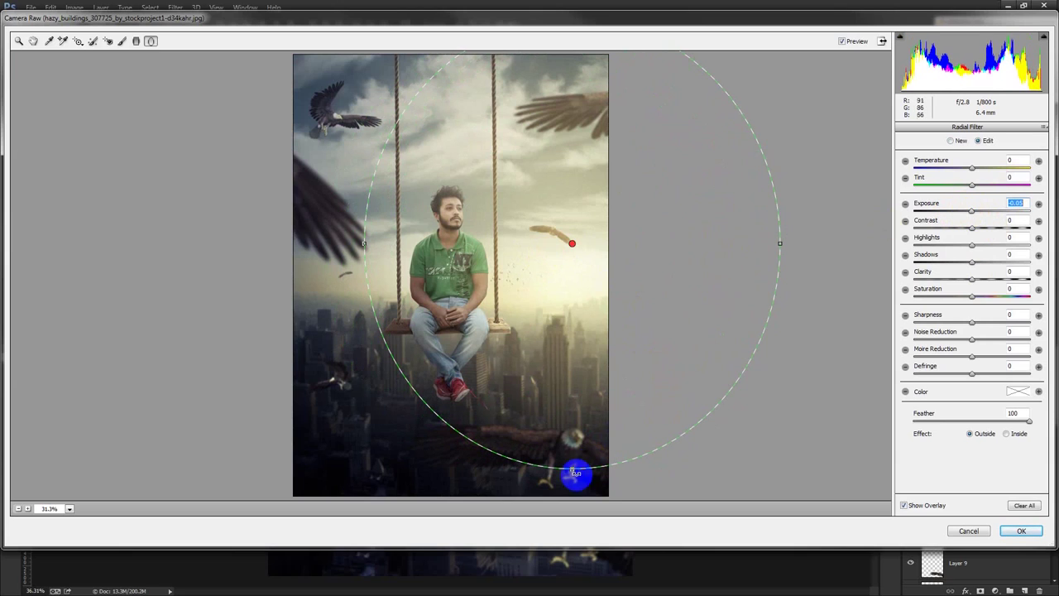
mouse_move(572, 469)
mouse_down()
mouse_move(563, 406)
mouse_move(574, 416)
mouse_up()
drag(572, 242, 572, 248)
click(1021, 532)
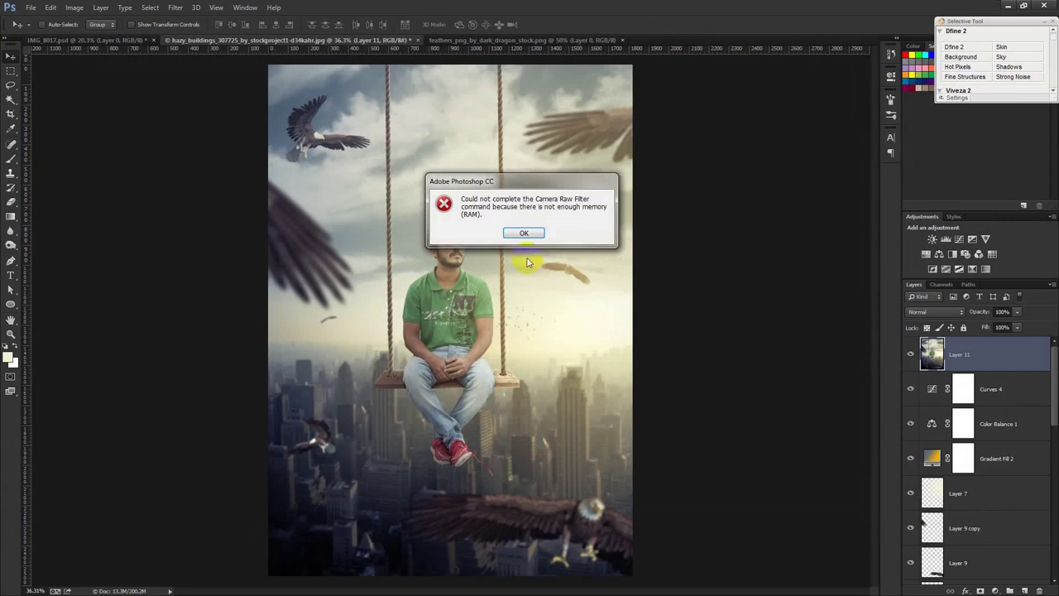
- Dismiss the memory error and save the document to the Desktop as flying.psd
click(521, 231)
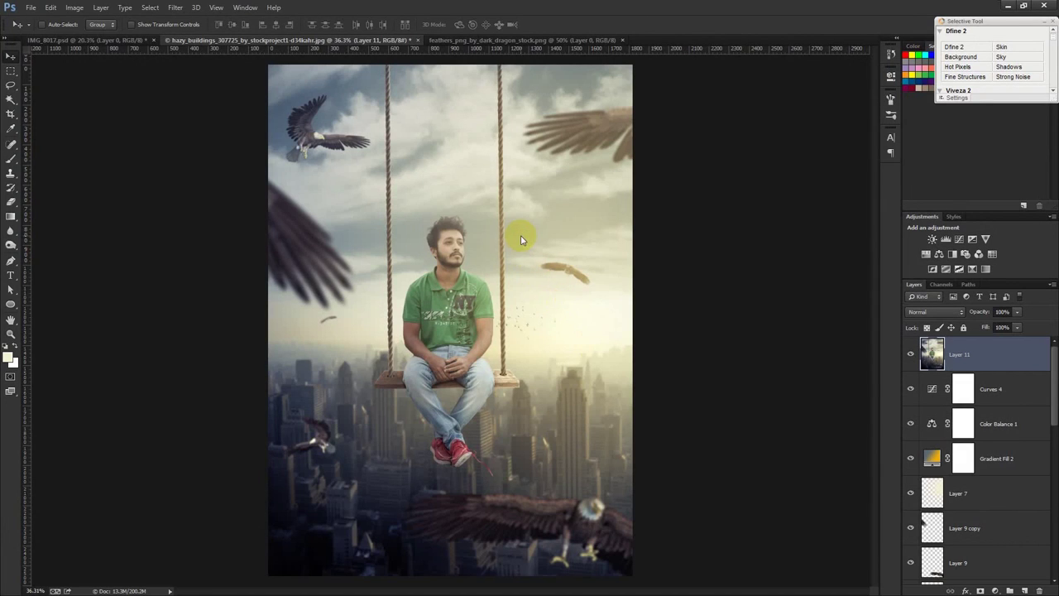
key(ctrl+shift+s)
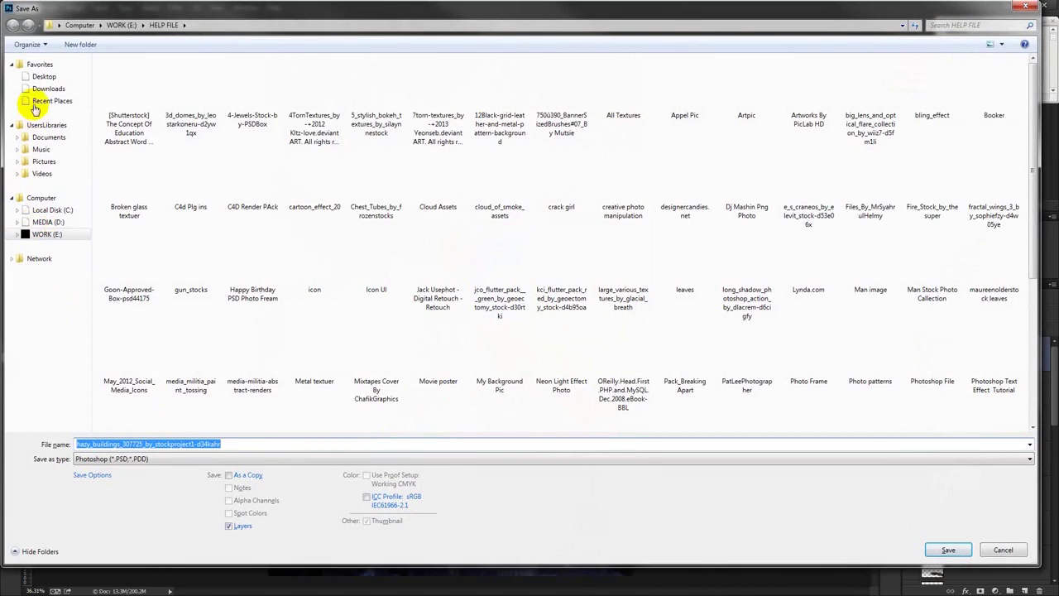
click(44, 76)
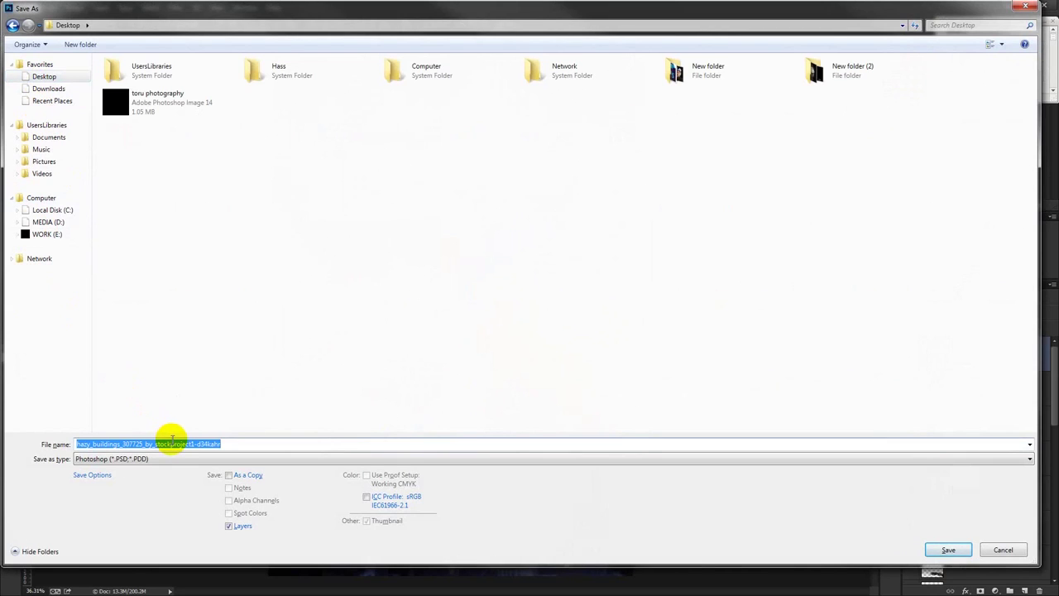
text(flying)
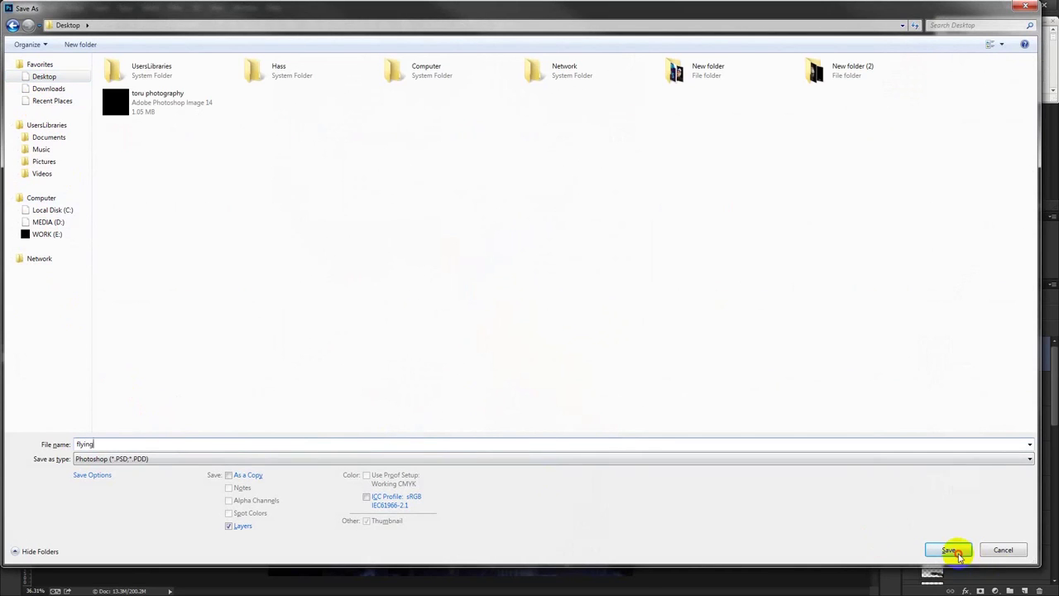
click(950, 550)
key(ctrl+minus)
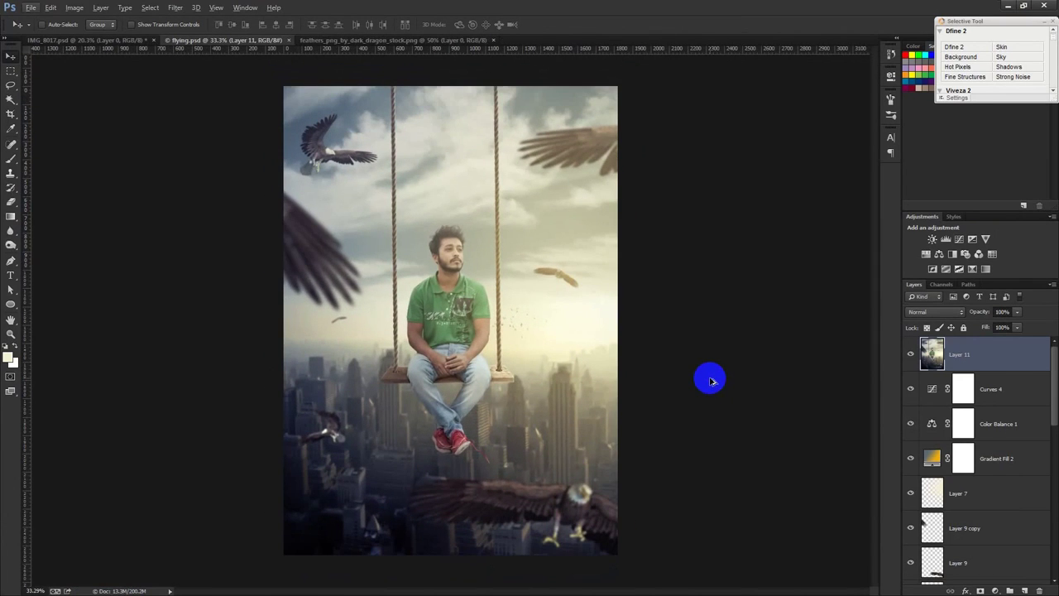
click(176, 8)
click(198, 74)
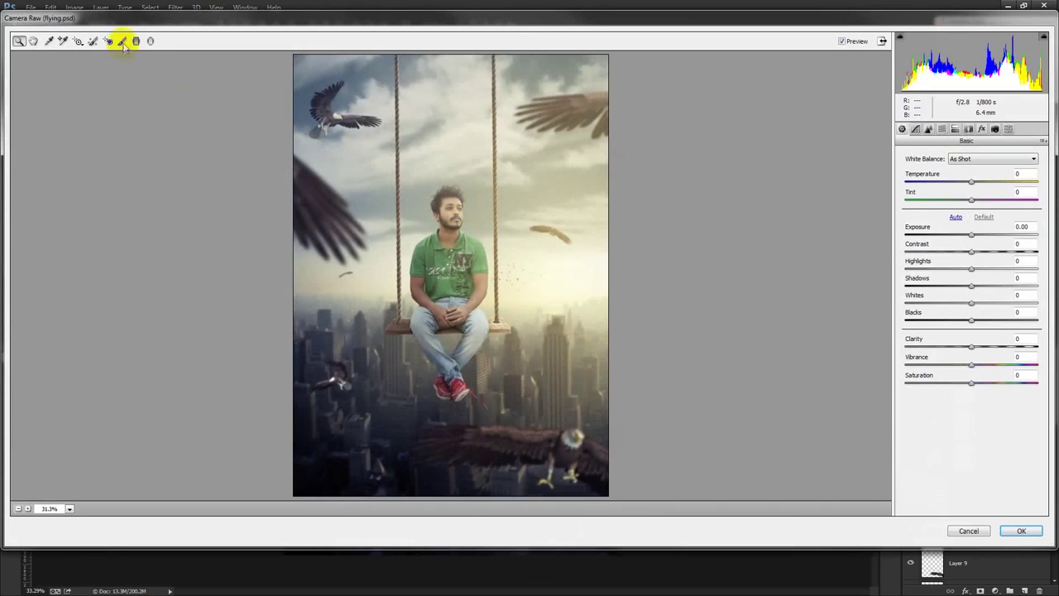
click(136, 41)
drag(375, 433, 457, 221)
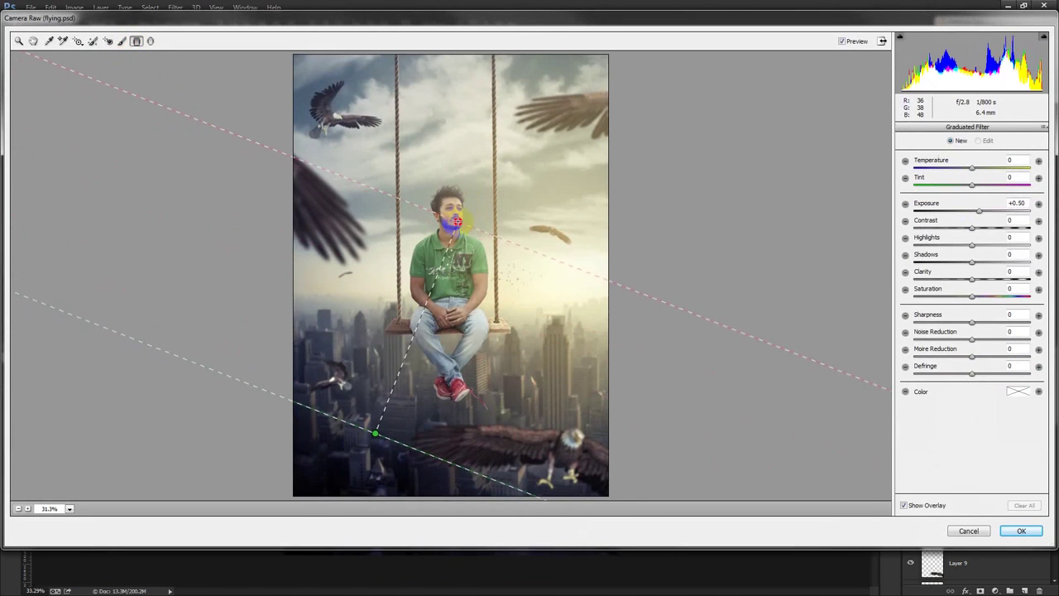
drag(979, 211, 962, 213)
mouse_move(374, 434)
mouse_down()
mouse_move(366, 453)
mouse_move(332, 468)
mouse_up()
click(152, 41)
drag(514, 228, 640, 367)
drag(970, 326, 960, 328)
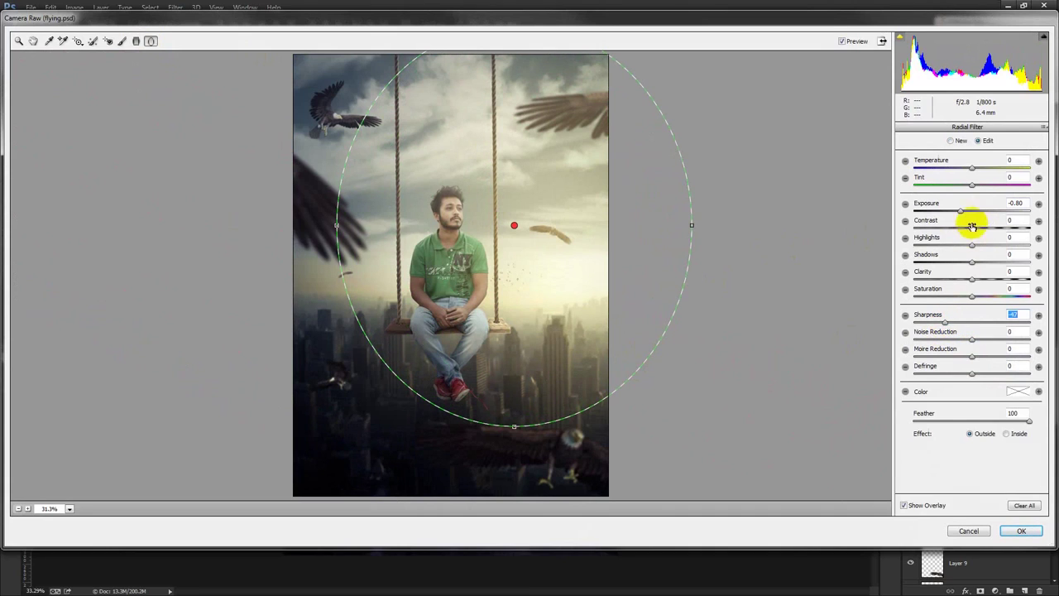
drag(960, 211, 969, 213)
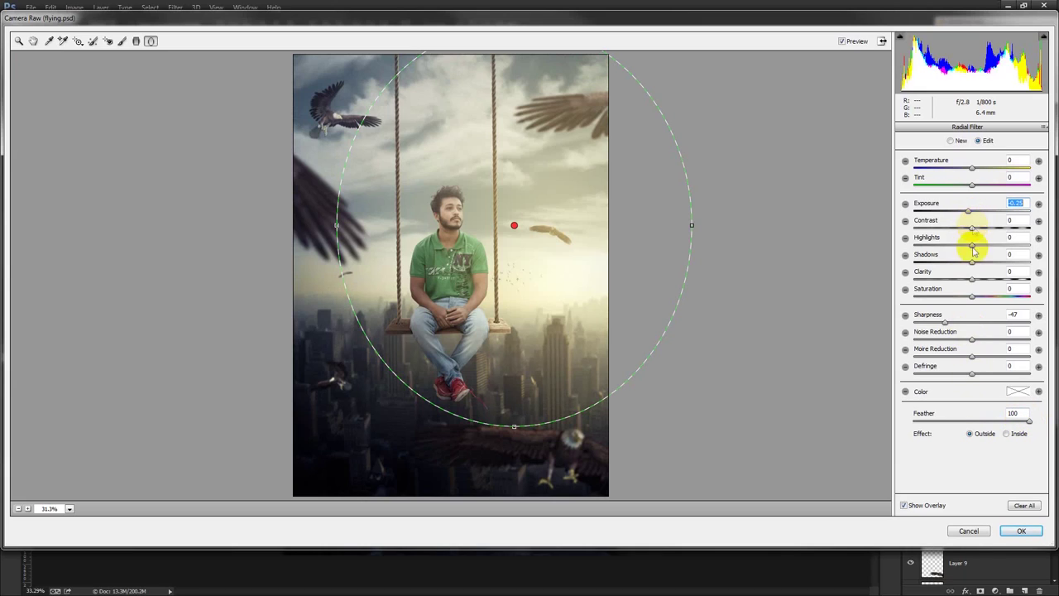
click(967, 280)
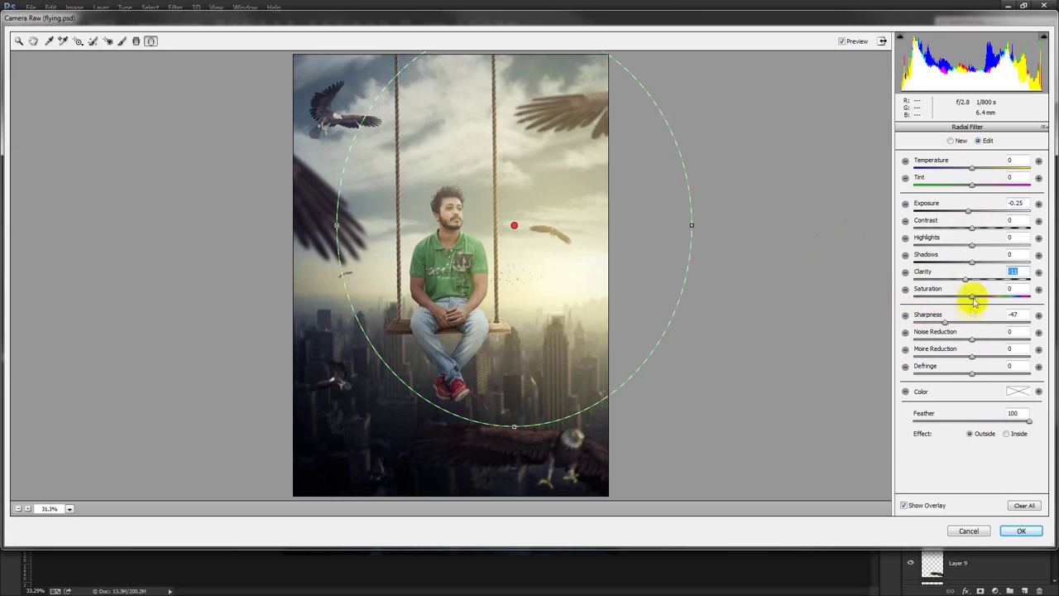
drag(965, 280, 946, 280)
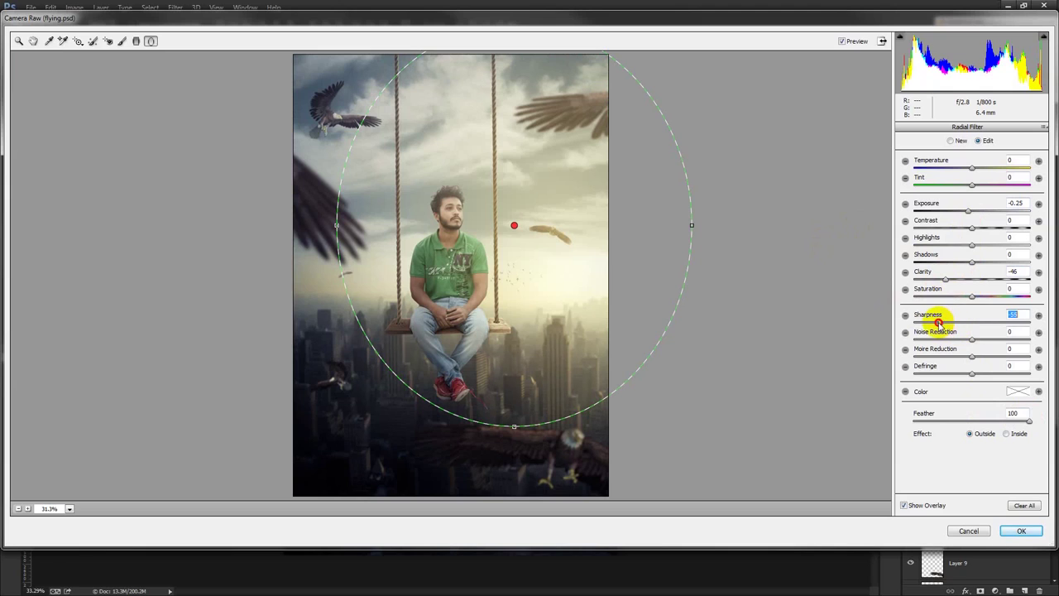
drag(425, 390, 455, 367)
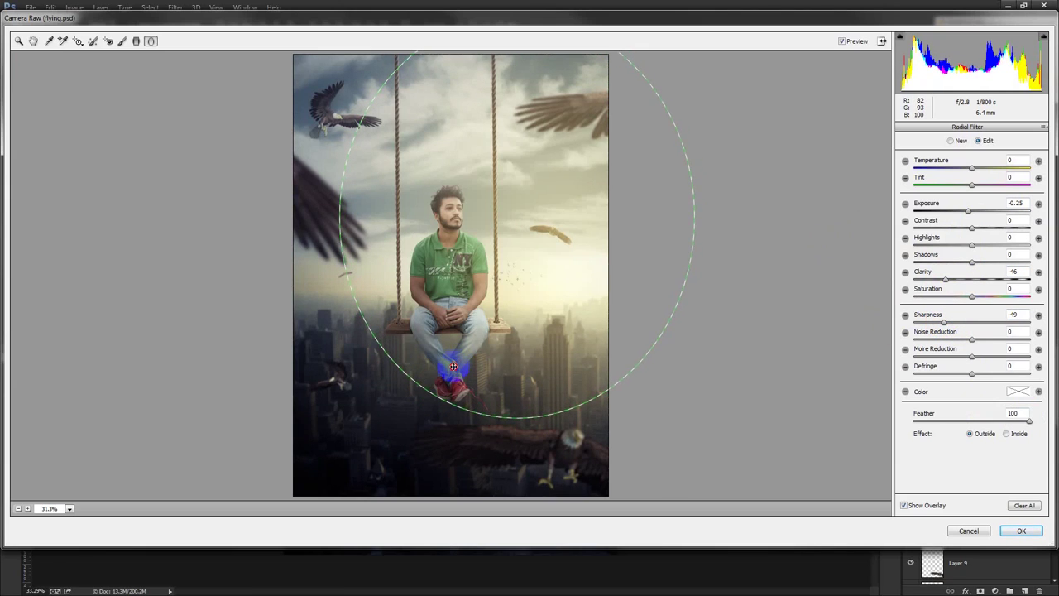
click(1020, 531)
click(523, 235)
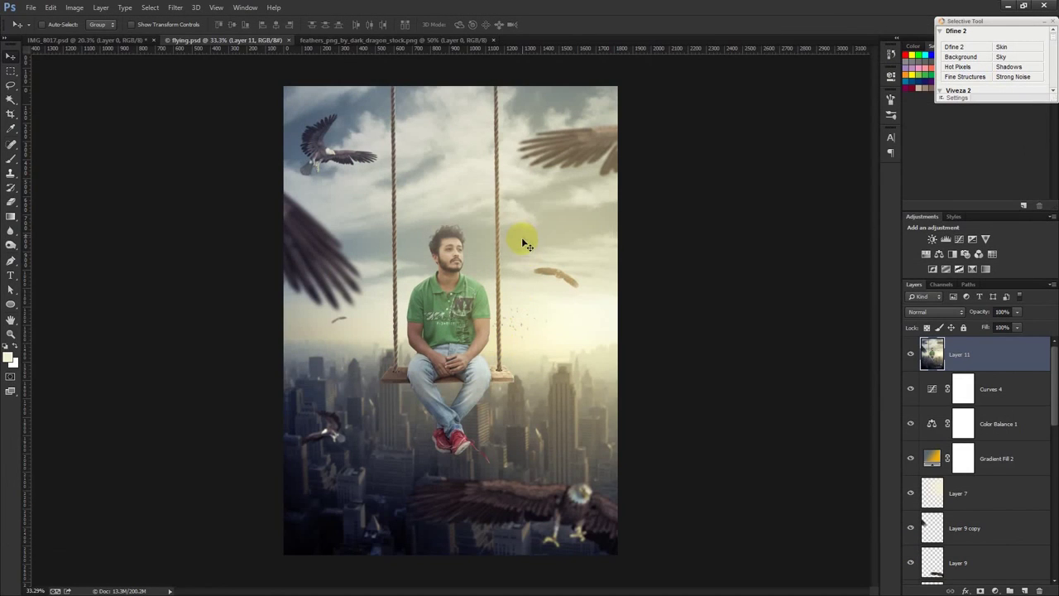